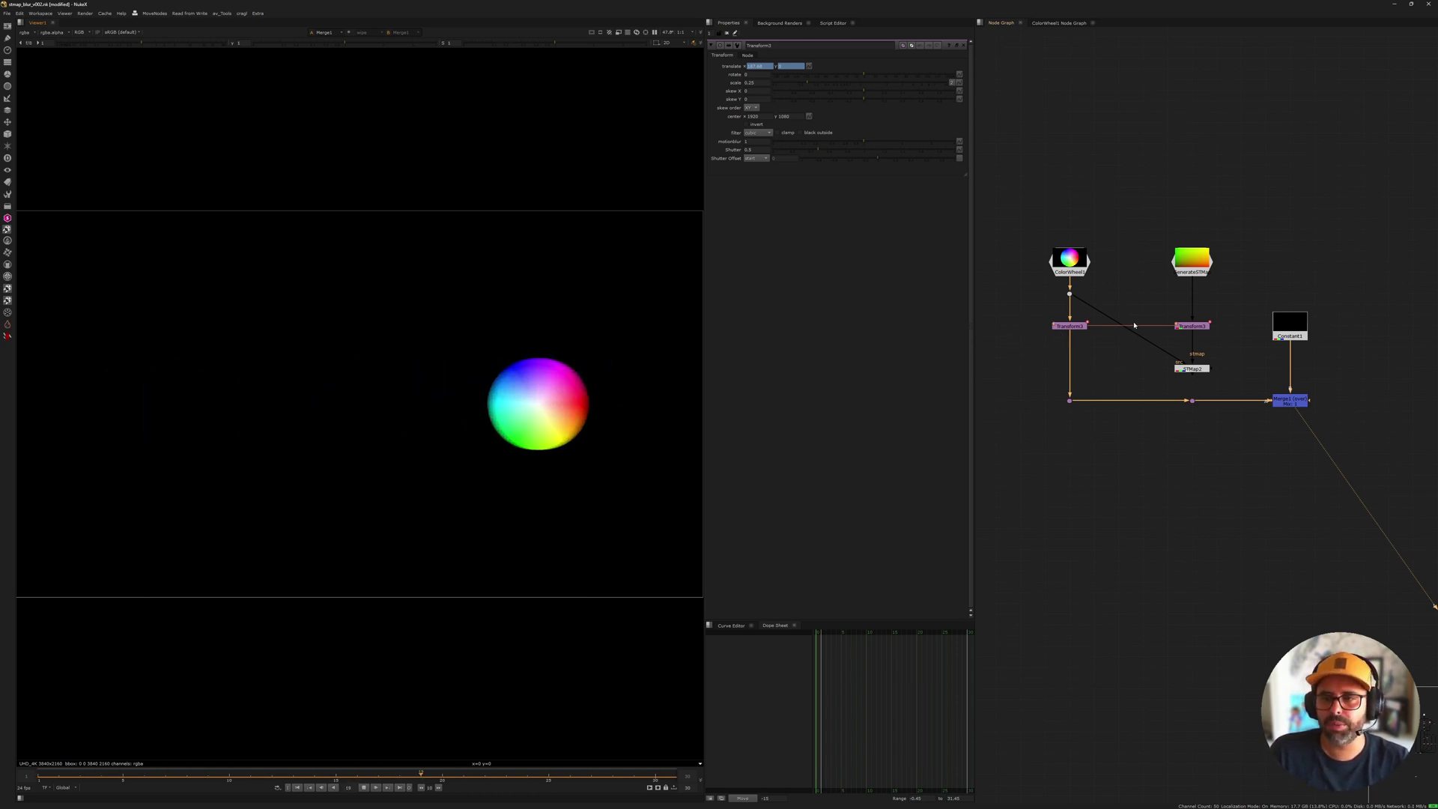
Step: Set the ColorWheel Transform's motionblur to 0, then restore it to 1 to compare the result
scroll(1134, 307, up, 2)
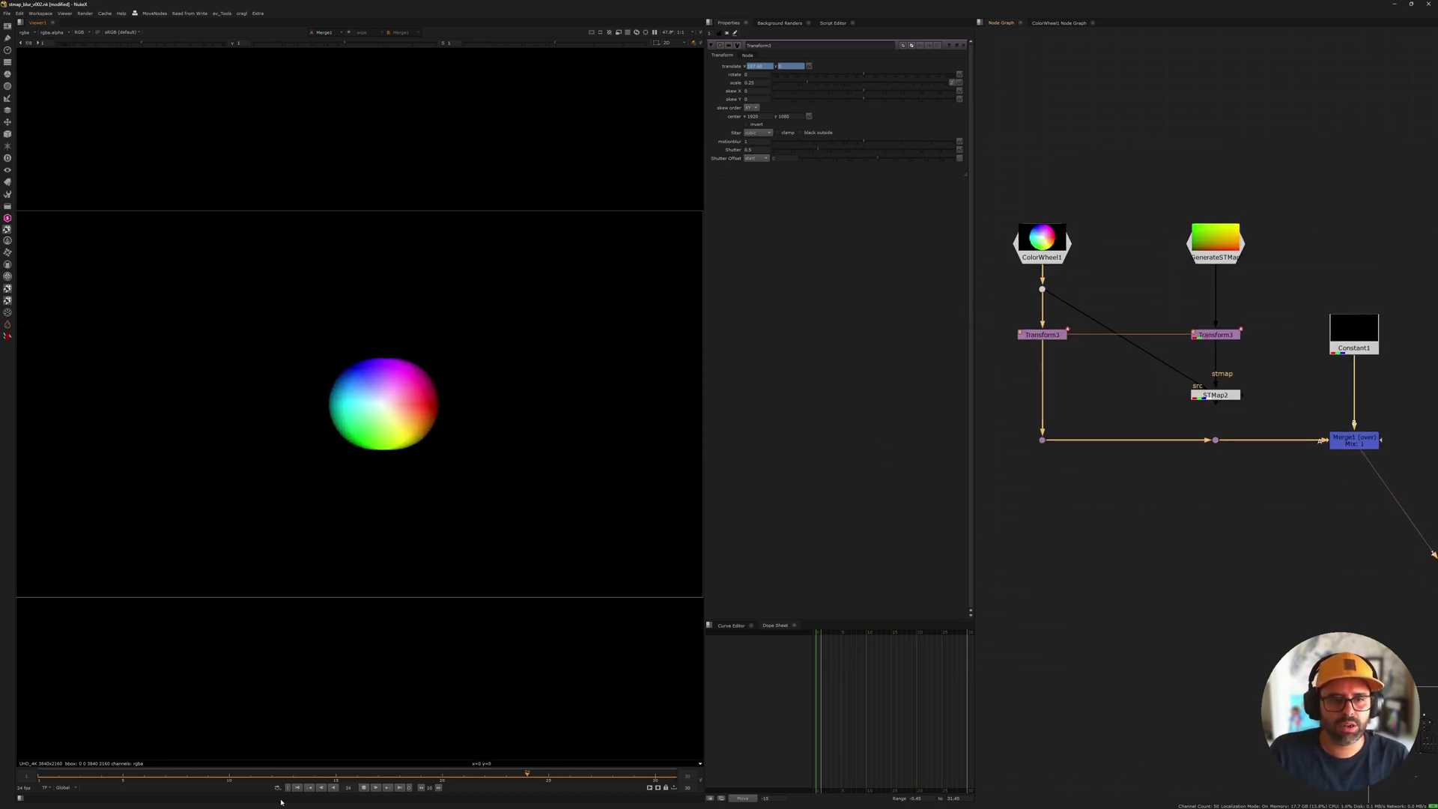
drag(1003, 318, 1091, 363)
scroll(1019, 346, up, 1)
middle_drag(1021, 347, 1097, 360)
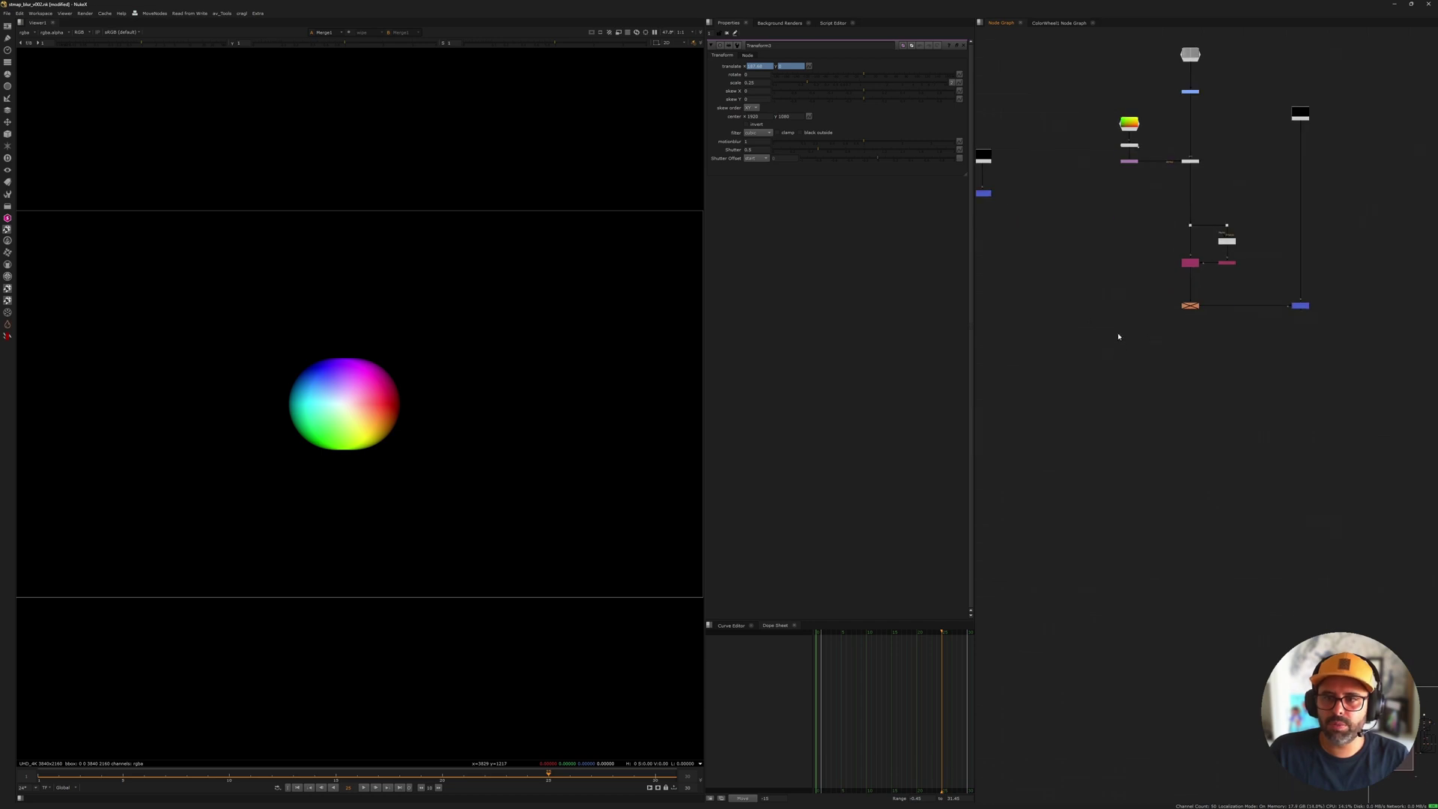
scroll(1123, 336, up, 8)
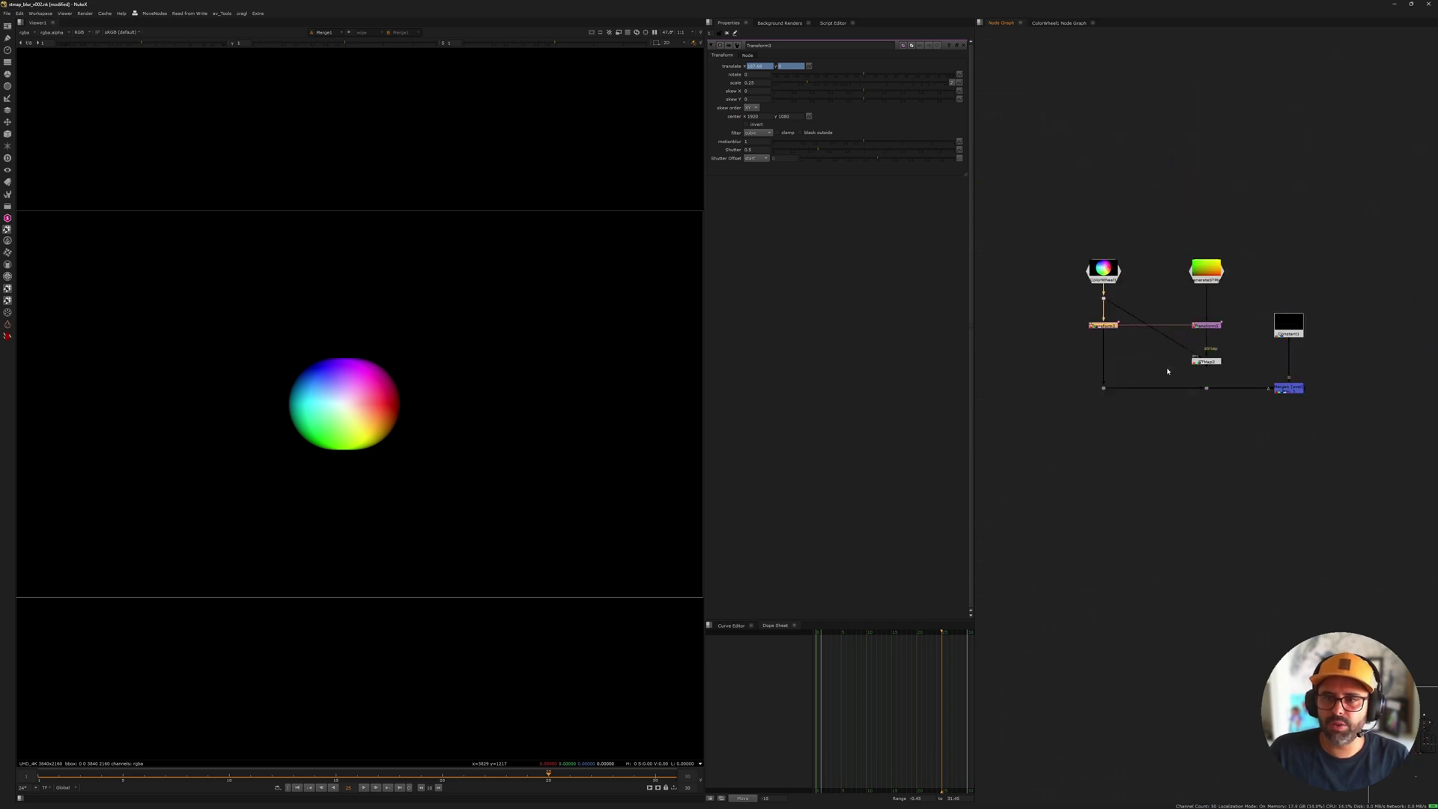
drag(751, 141, 722, 140)
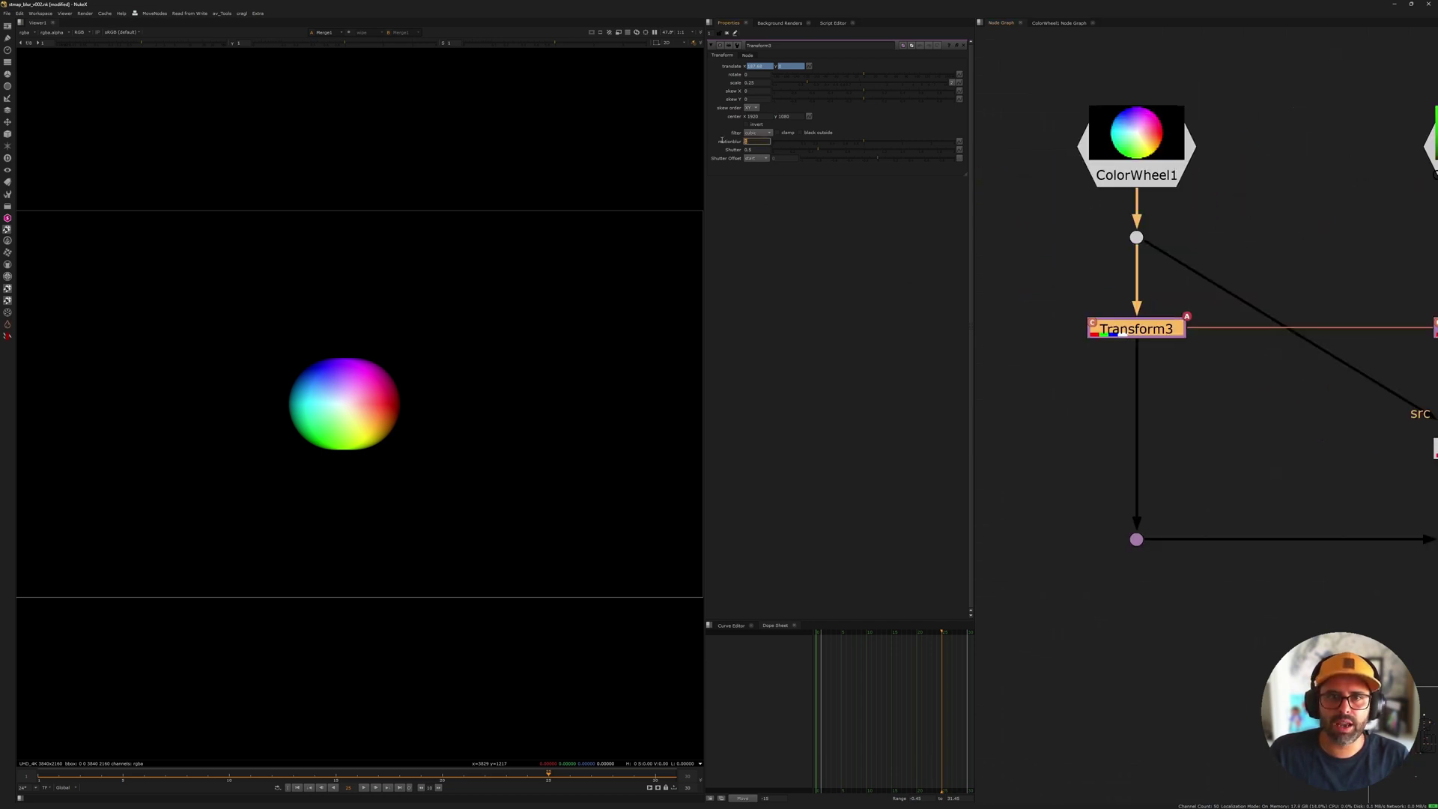
text(0)
key(Return)
text(1)
key(Return)
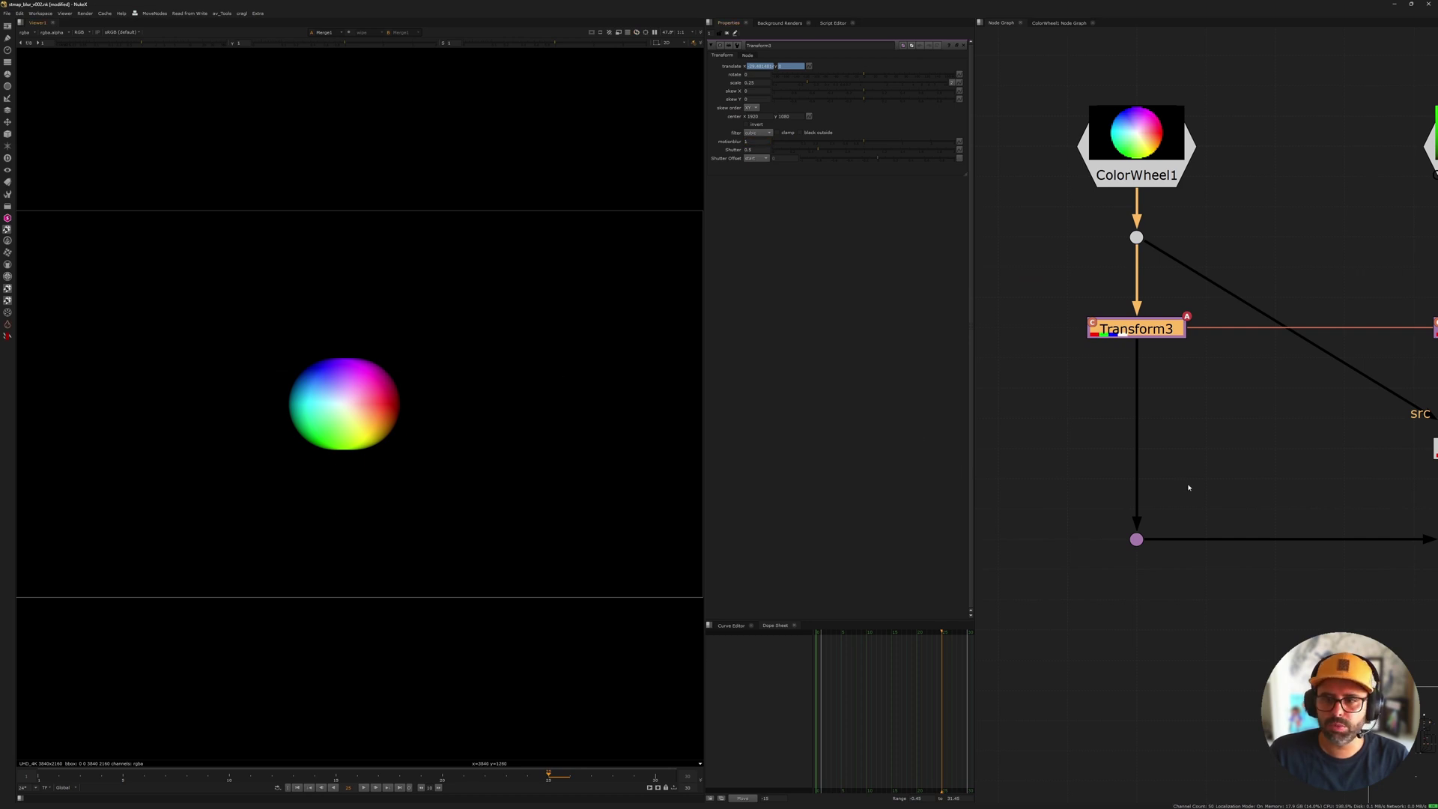
Step: Reconnect the dot feeding Merge1 so it takes STMap2's output instead of the ColorWheel's Transform branch
middle_drag(1188, 488, 1140, 471)
scroll(1130, 290, down, 2)
middle_drag(1223, 432, 1171, 412)
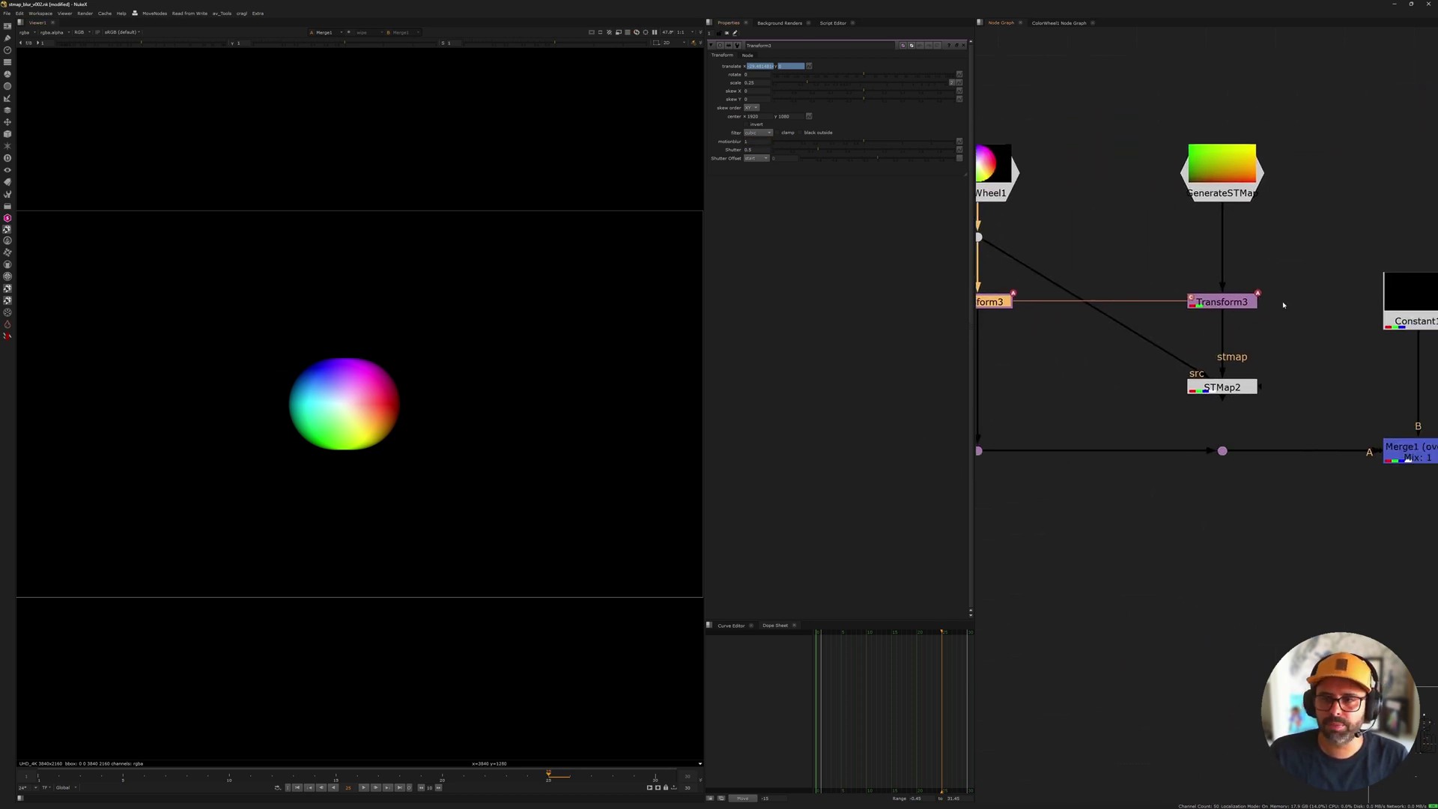
middle_drag(1082, 340, 1125, 347)
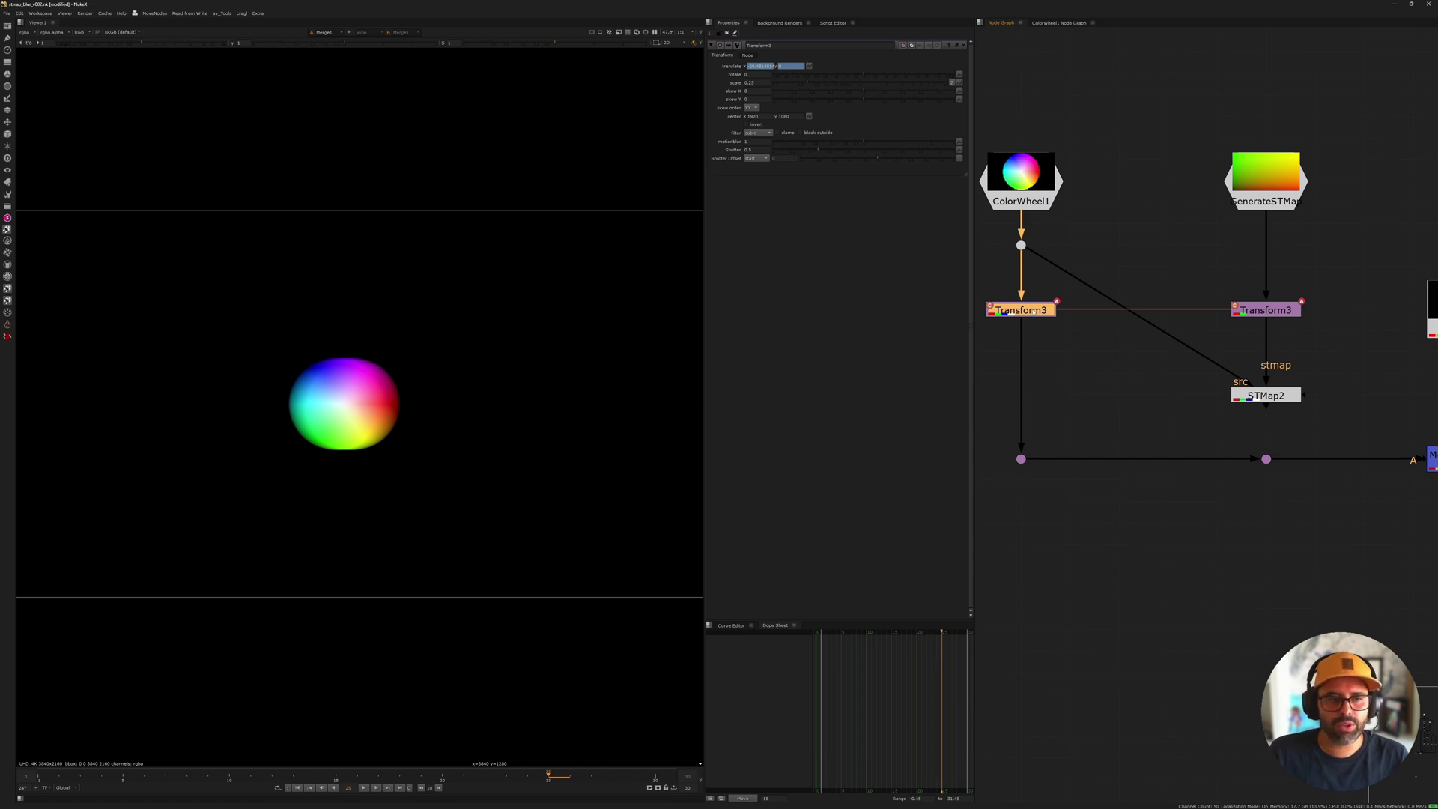
click(1275, 313)
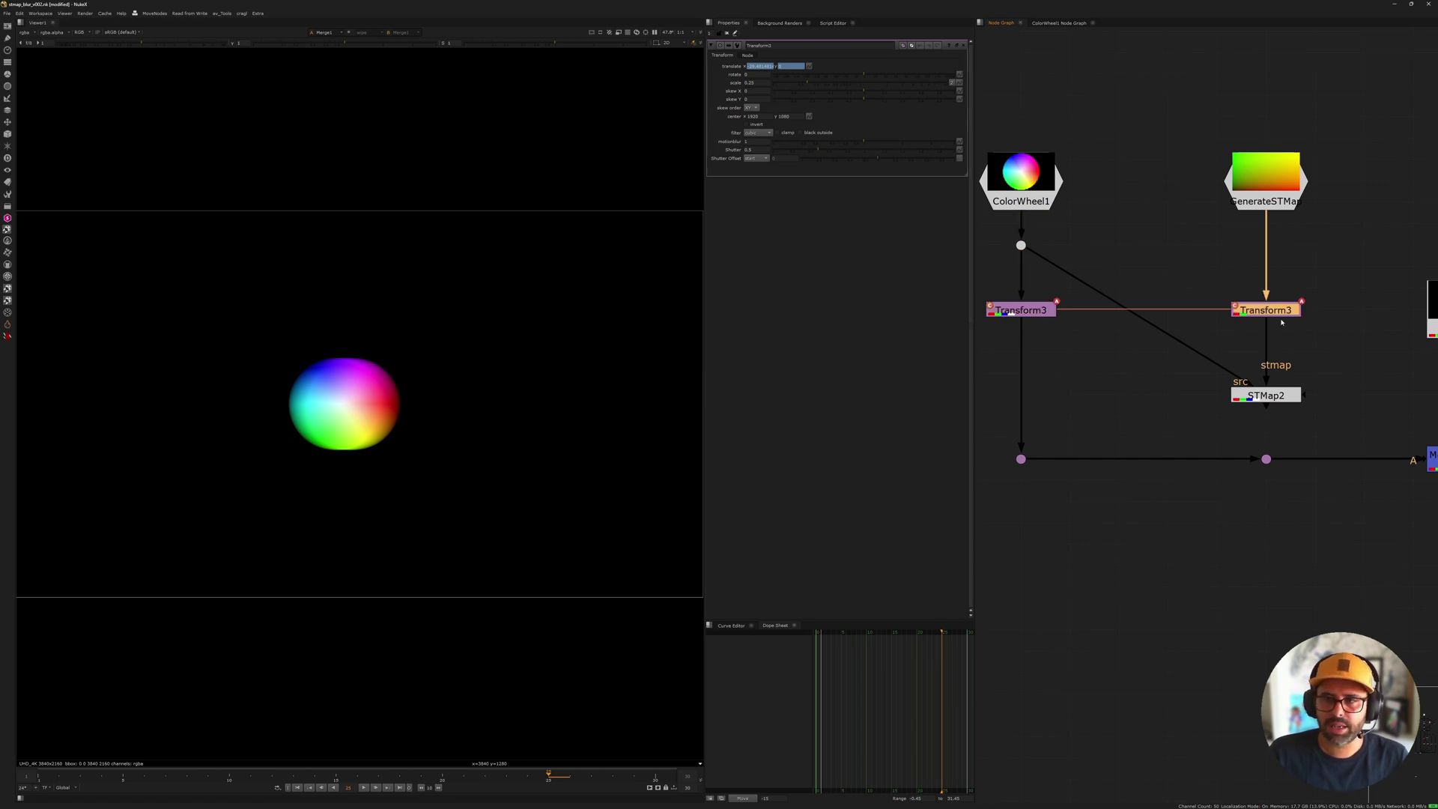
middle_drag(1281, 322, 1229, 311)
click(1214, 184)
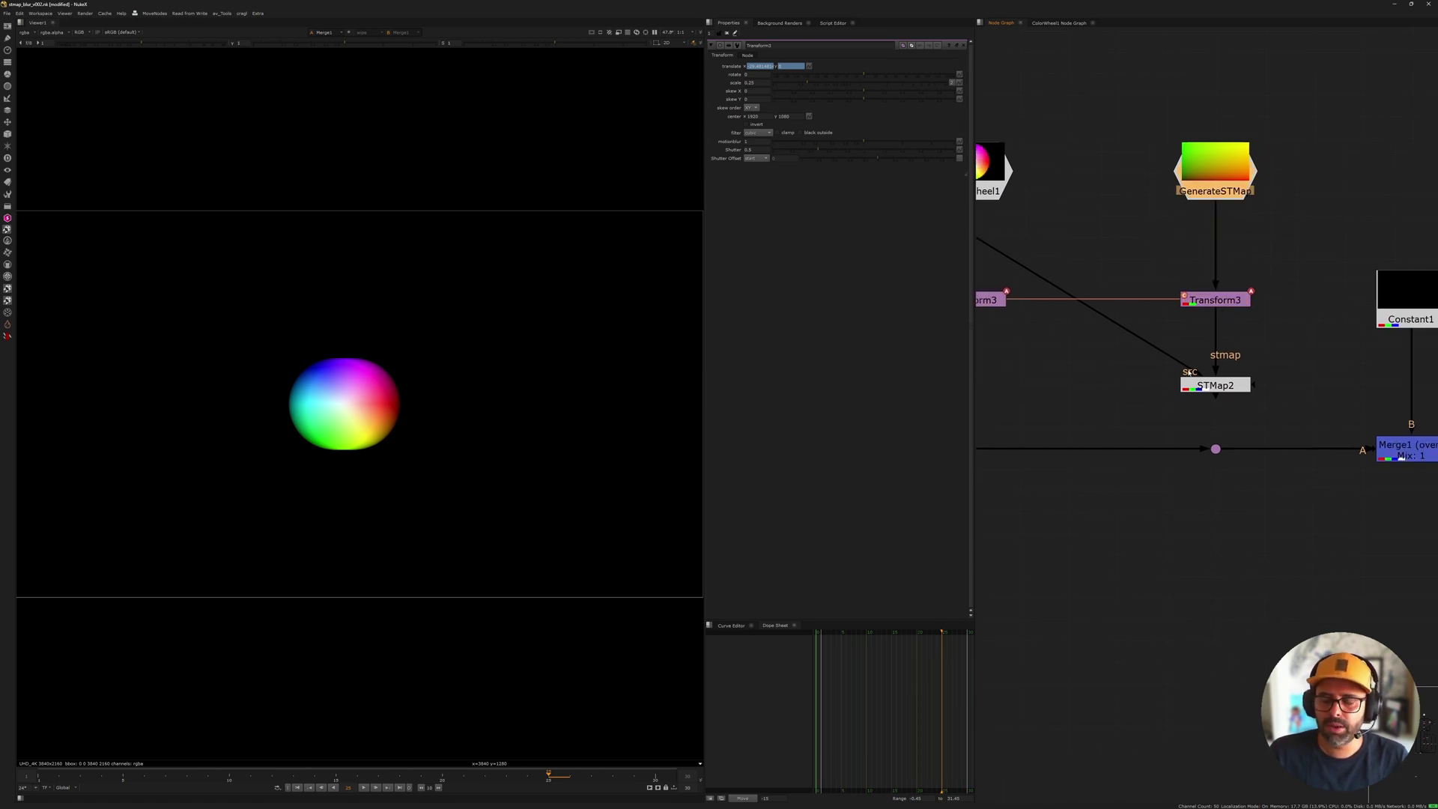
drag(1126, 346, 1315, 423)
middle_drag(1075, 494, 1129, 456)
drag(1049, 408, 1271, 346)
drag(265, 325, 418, 523)
Step: Check the motionblur value of the cloned Transform3 under GenerateSTMap and play back the STMap2 result
click(1278, 266)
click(758, 141)
middle_drag(1317, 382, 1258, 372)
drag(1123, 305, 1258, 356)
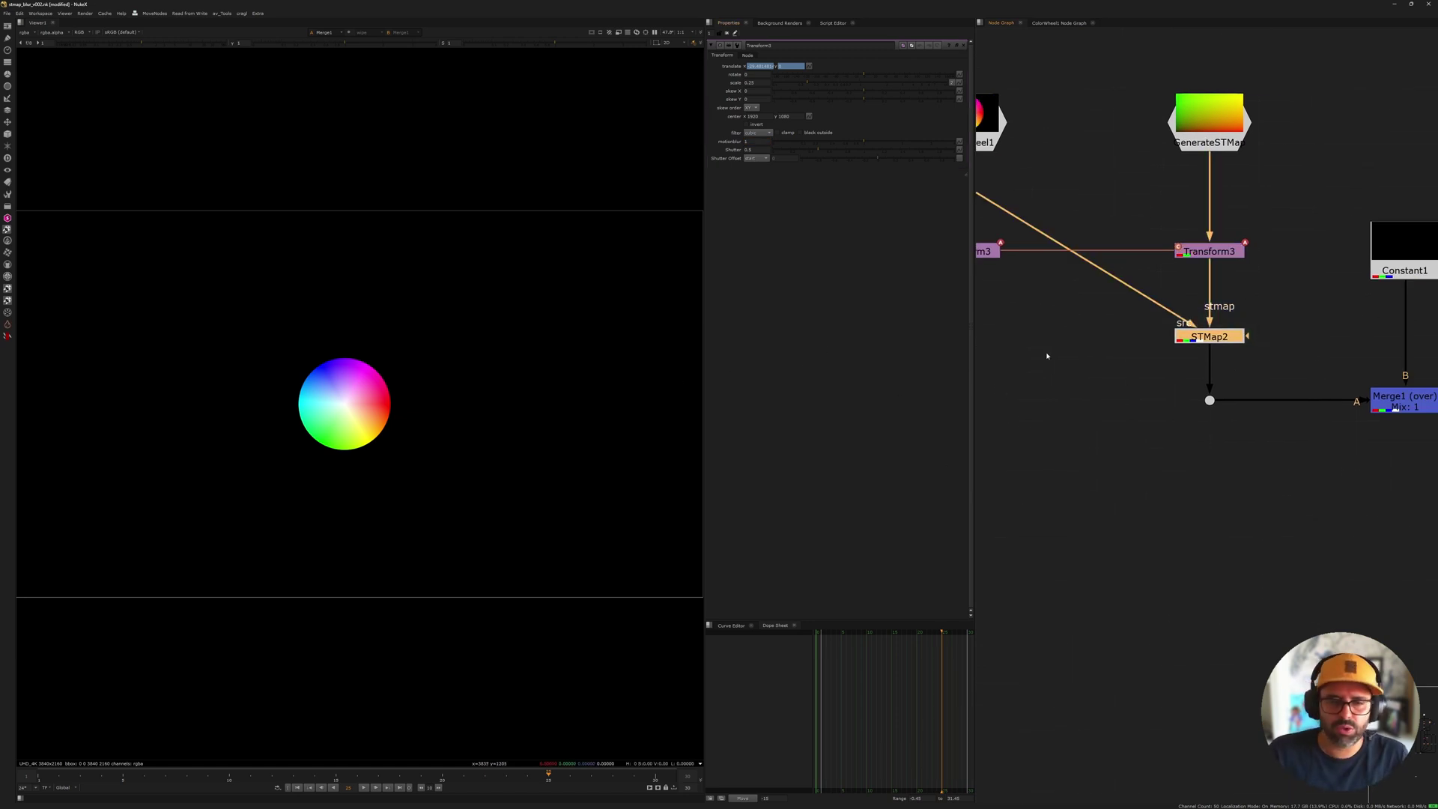
scroll(1229, 288, down, 1)
drag(1282, 337, 1385, 389)
click(363, 787)
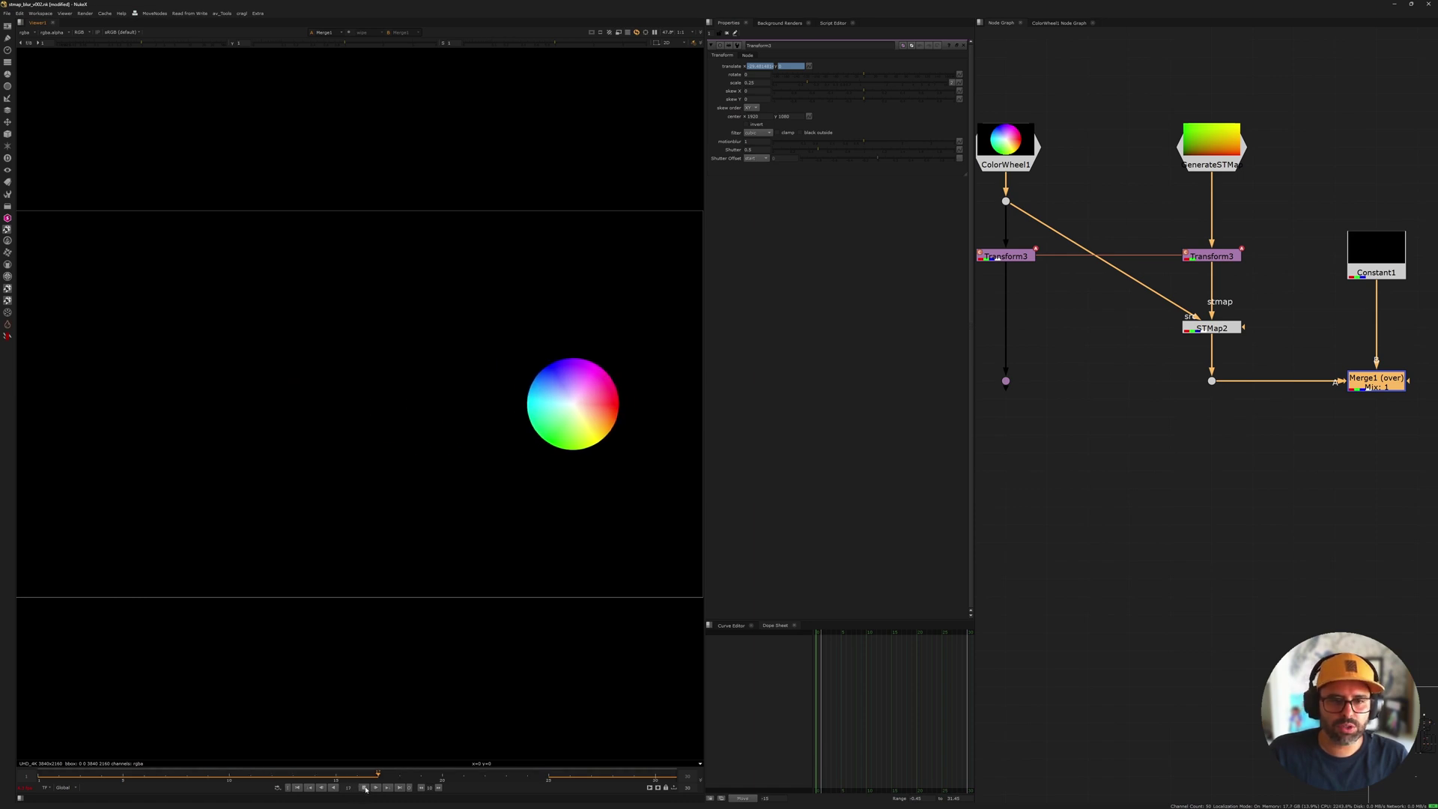
click(365, 788)
Step: Reconnect the dot feeding Merge1 back to the ColorWheel's Transform branch
drag(1211, 371, 1006, 382)
scroll(1283, 404, down, 3)
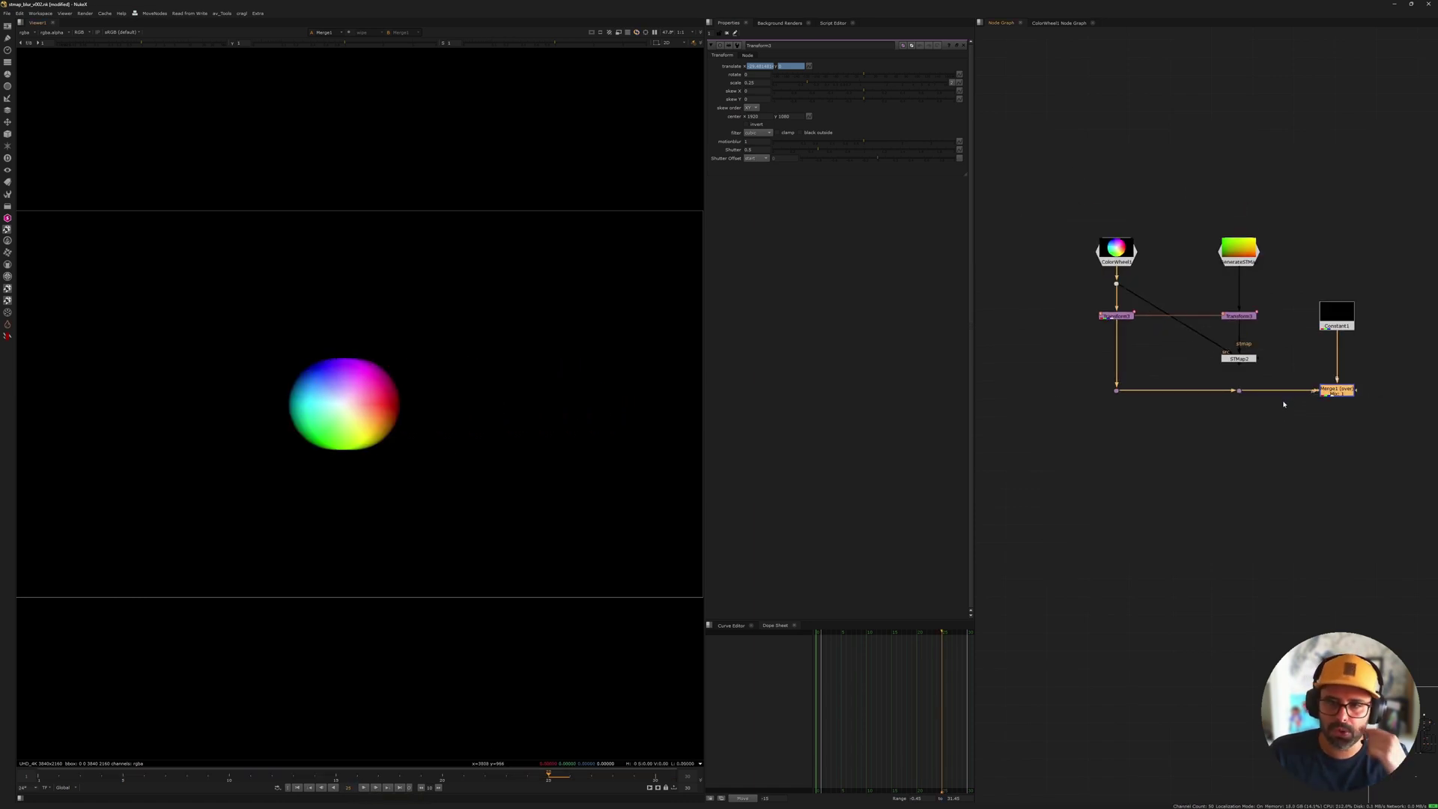
middle_drag(1356, 372, 1040, 380)
middle_drag(1423, 343, 1189, 343)
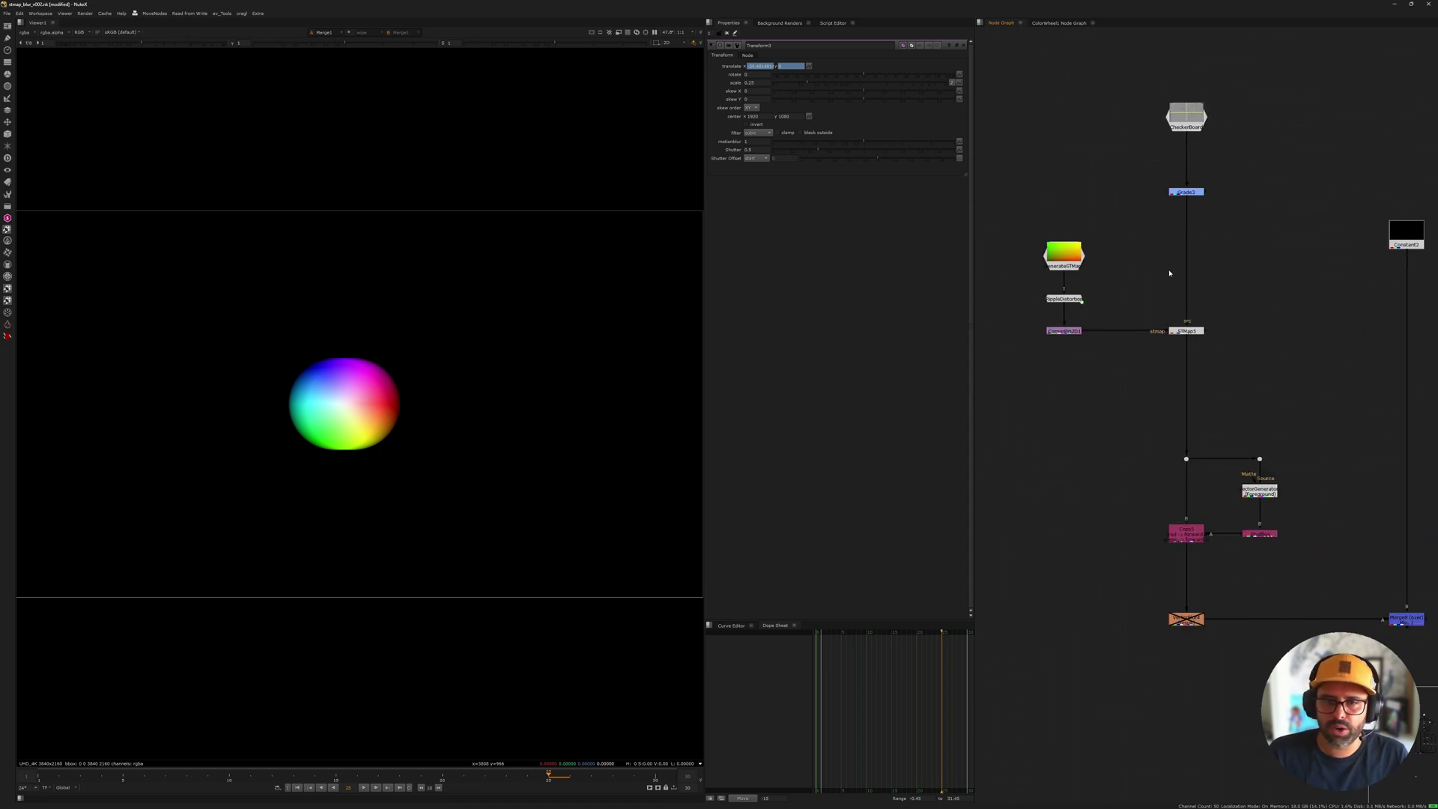
Step: View the graded checkerboard and the STMap5 output in turn, and play back the distorted animation
click(1187, 192)
middle_drag(1197, 286, 1175, 234)
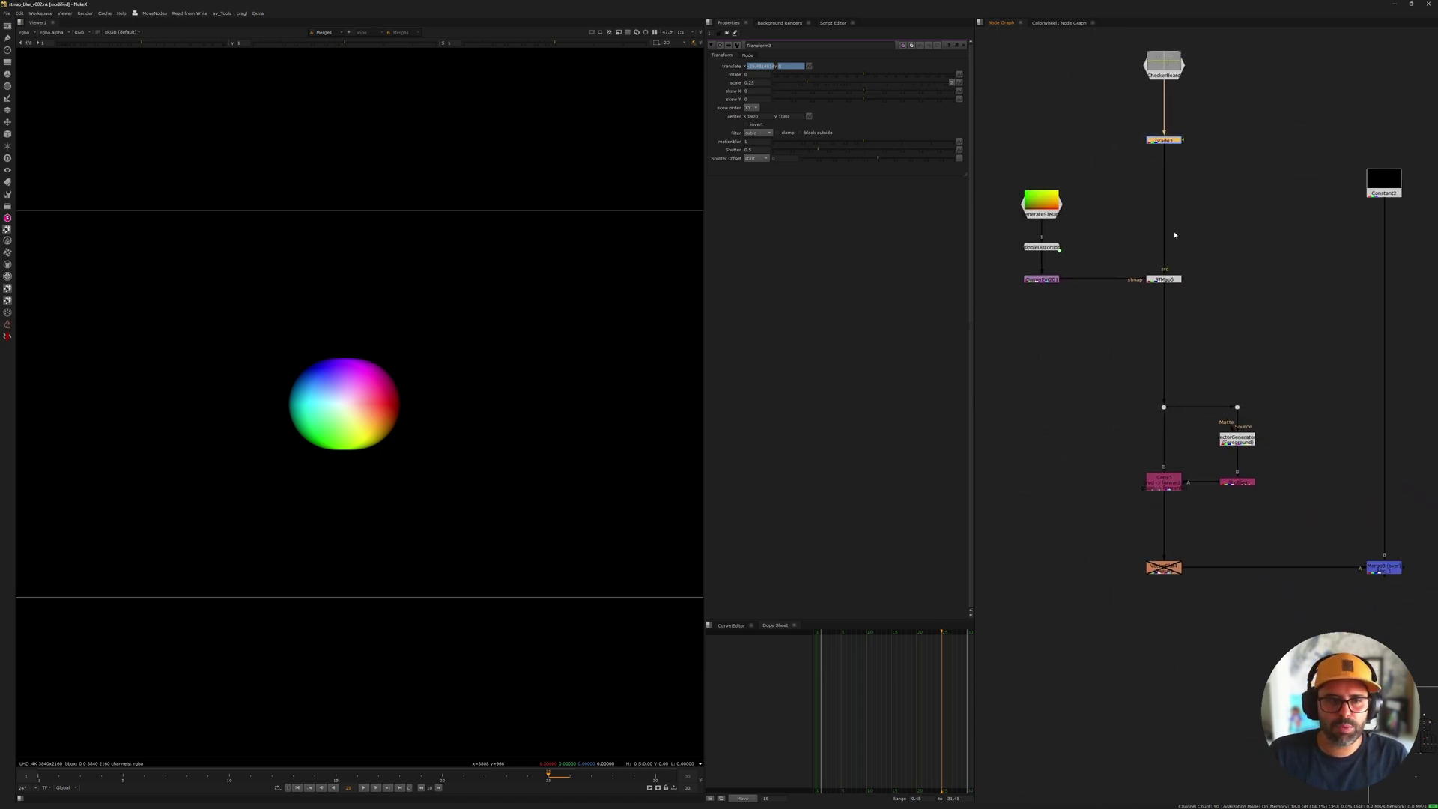
key(1)
click(1163, 280)
scroll(1116, 299, up, 1)
key(1)
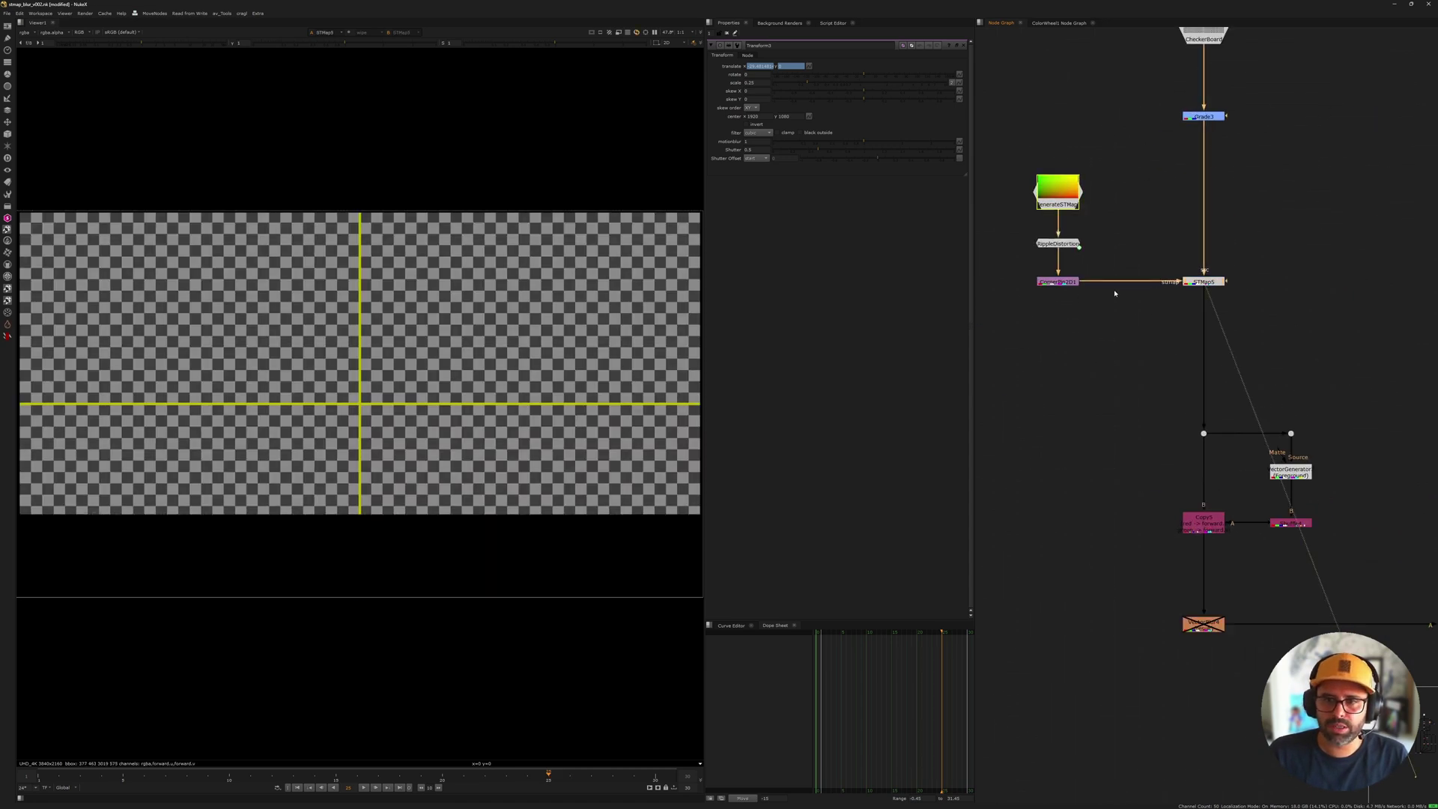
middle_drag(362, 492, 234, 547)
click(363, 787)
scroll(377, 553, up, 1)
scroll(377, 554, up, 1)
middle_drag(1030, 217, 1059, 240)
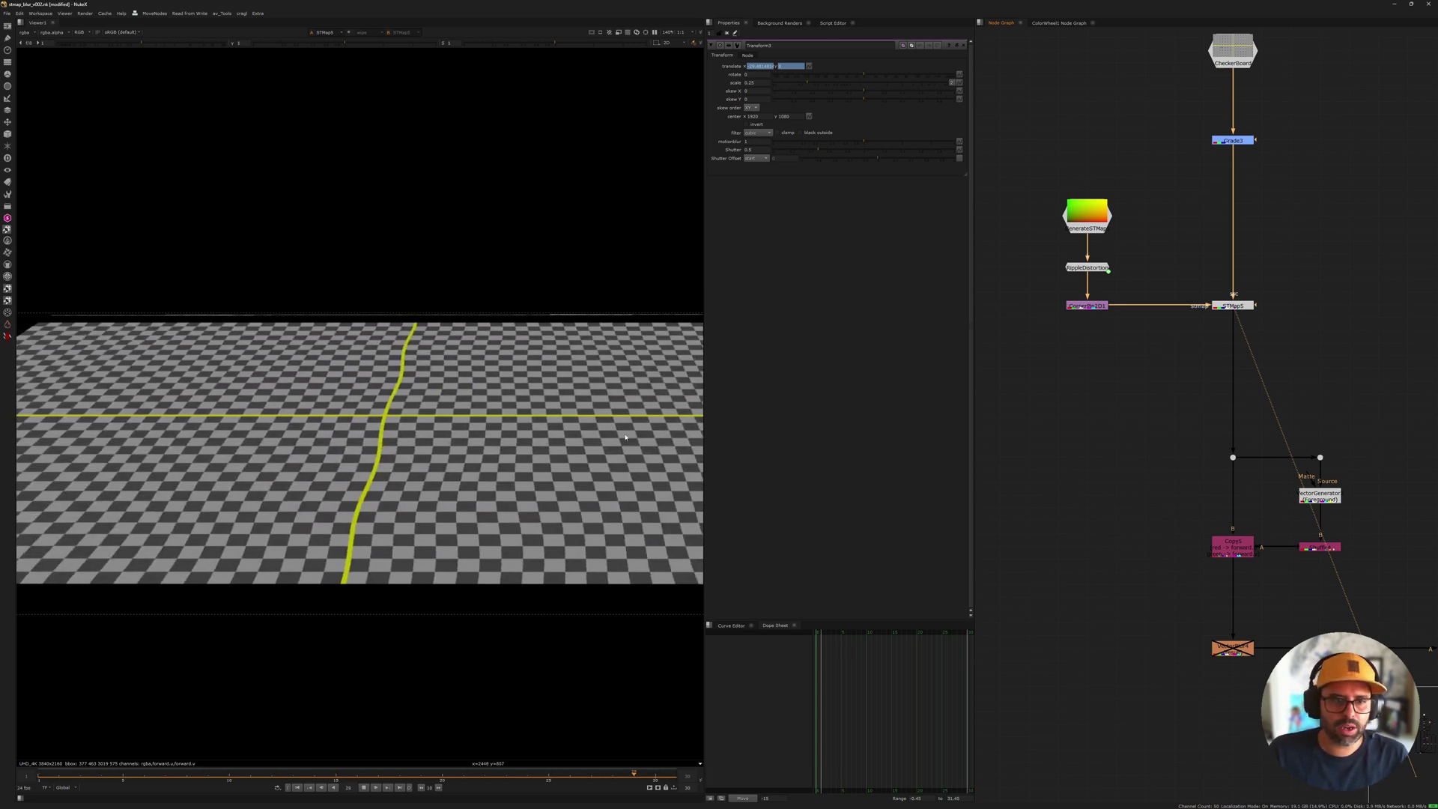
scroll(361, 480, up, 2)
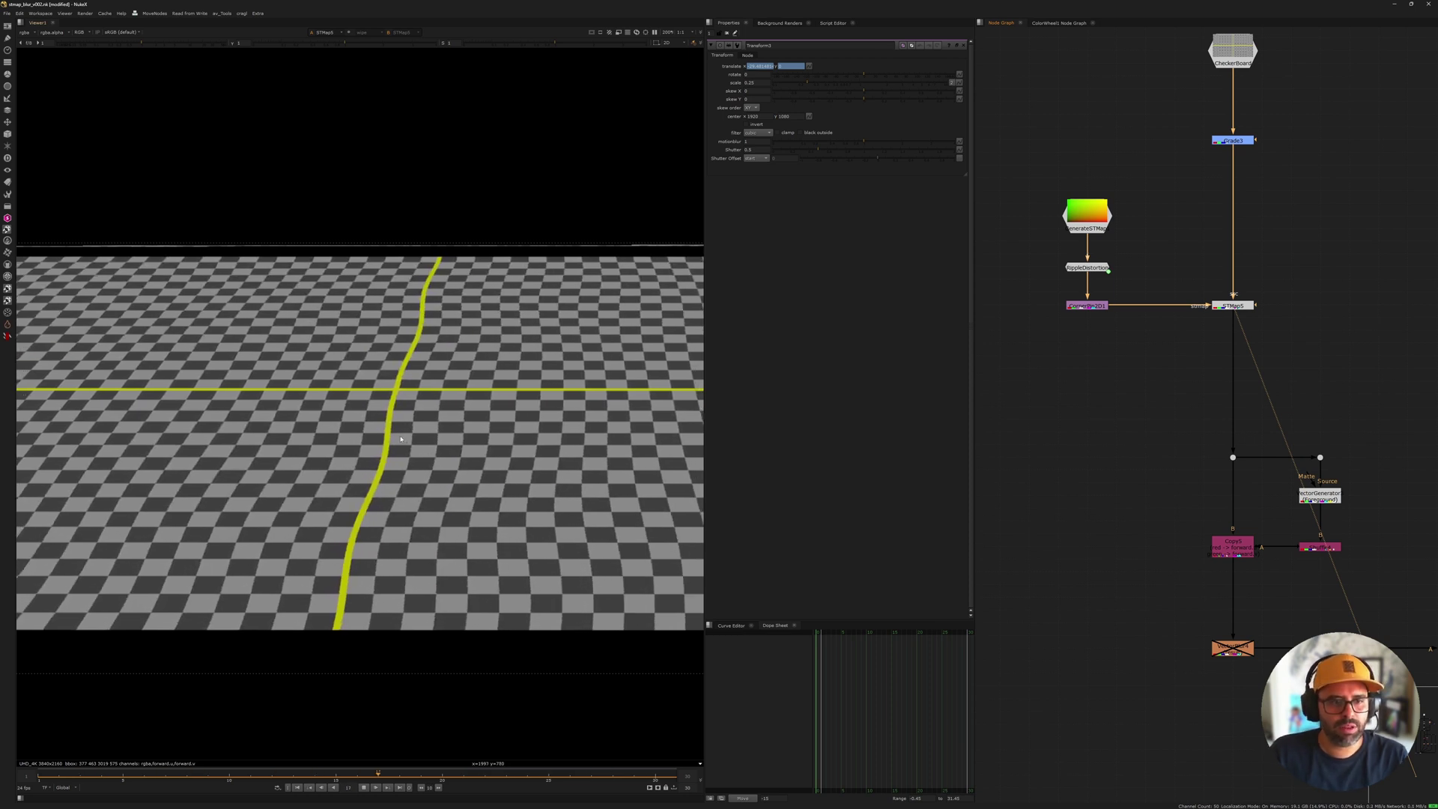
Step: View the merge over the constant at the end of the checkerboard branch and examine its playback up close
middle_drag(1172, 434, 1121, 389)
middle_drag(1361, 553, 1195, 450)
drag(1210, 442, 1385, 593)
key(1)
click(1302, 592)
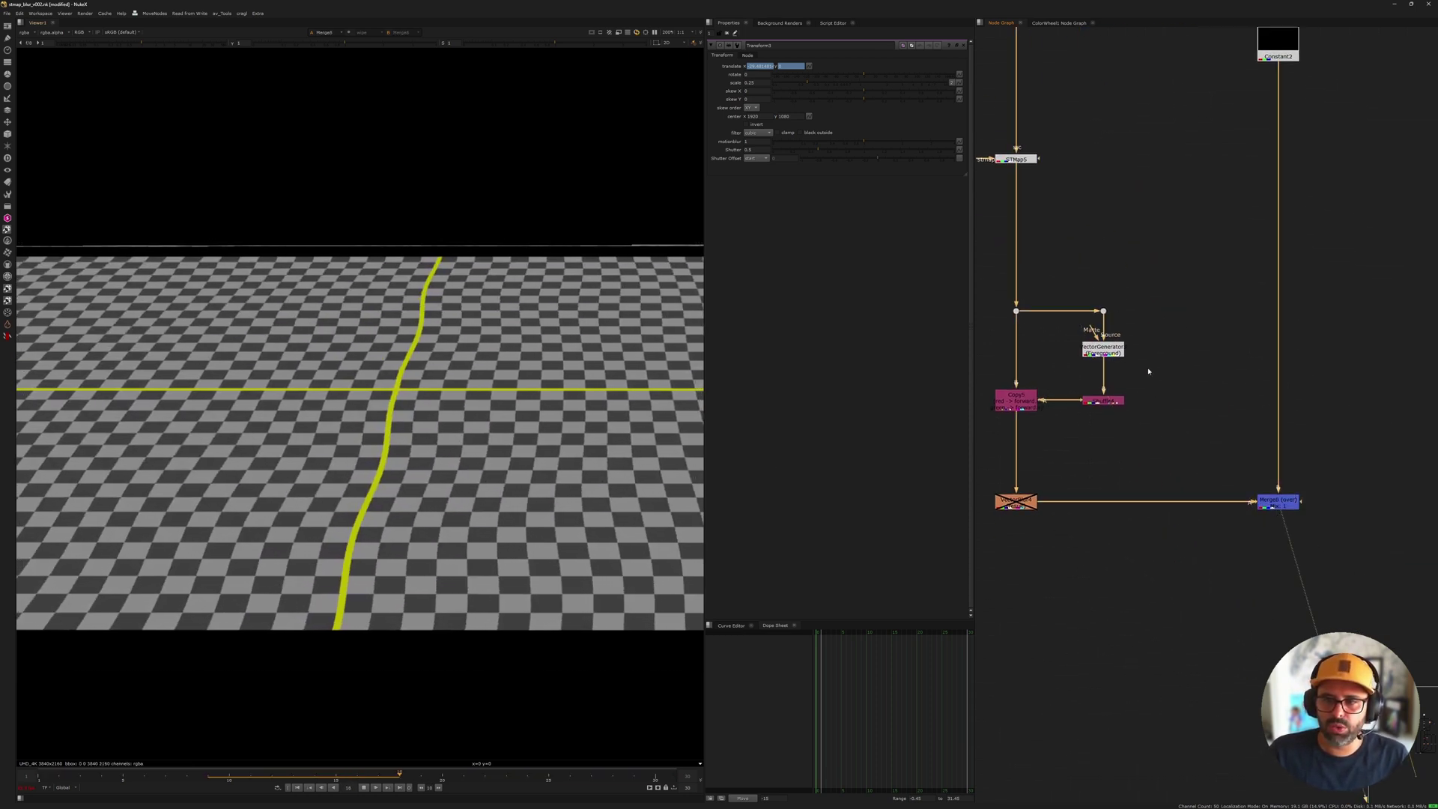
middle_drag(1275, 509, 1305, 603)
scroll(591, 516, down, 2)
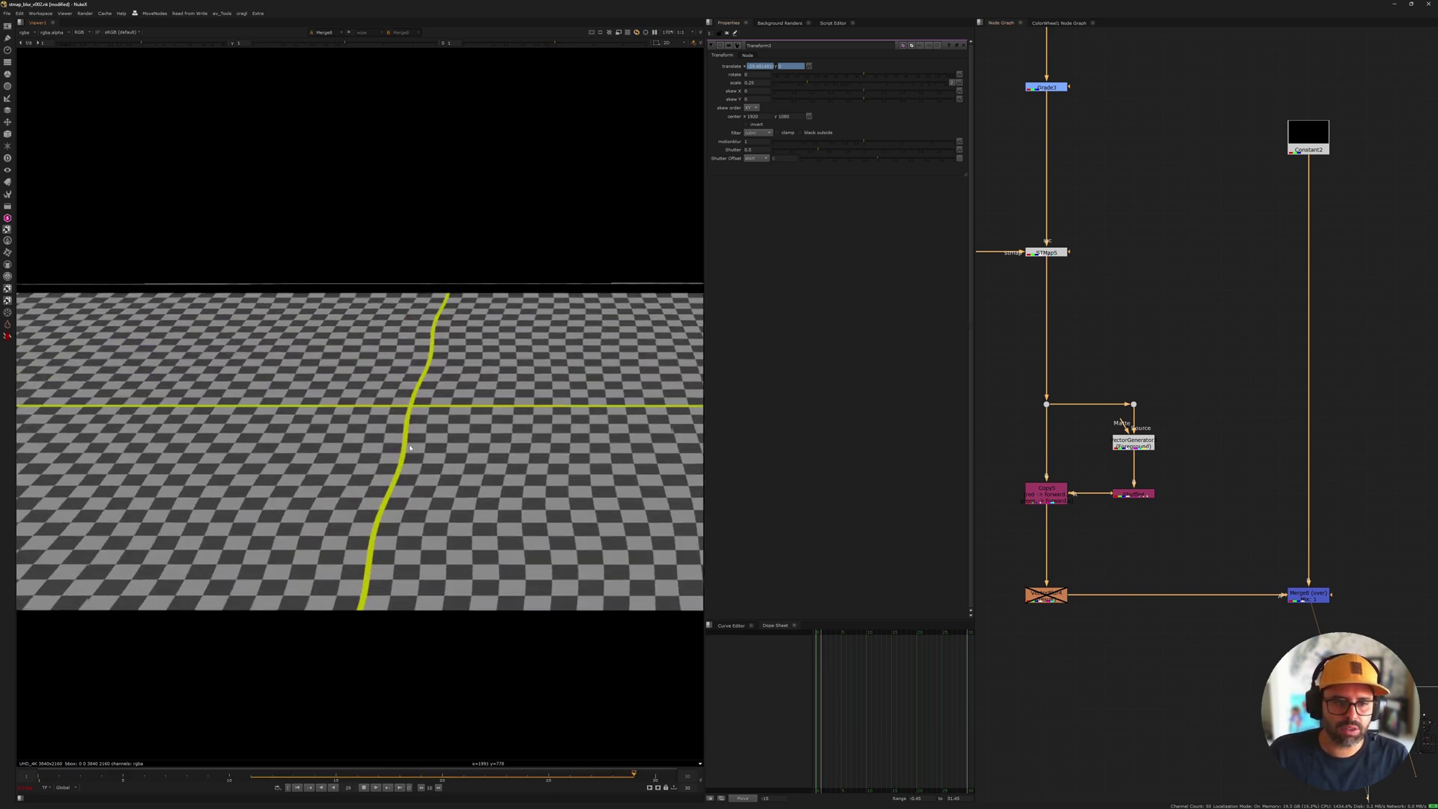
scroll(393, 427, up, 4)
scroll(421, 470, up, 1)
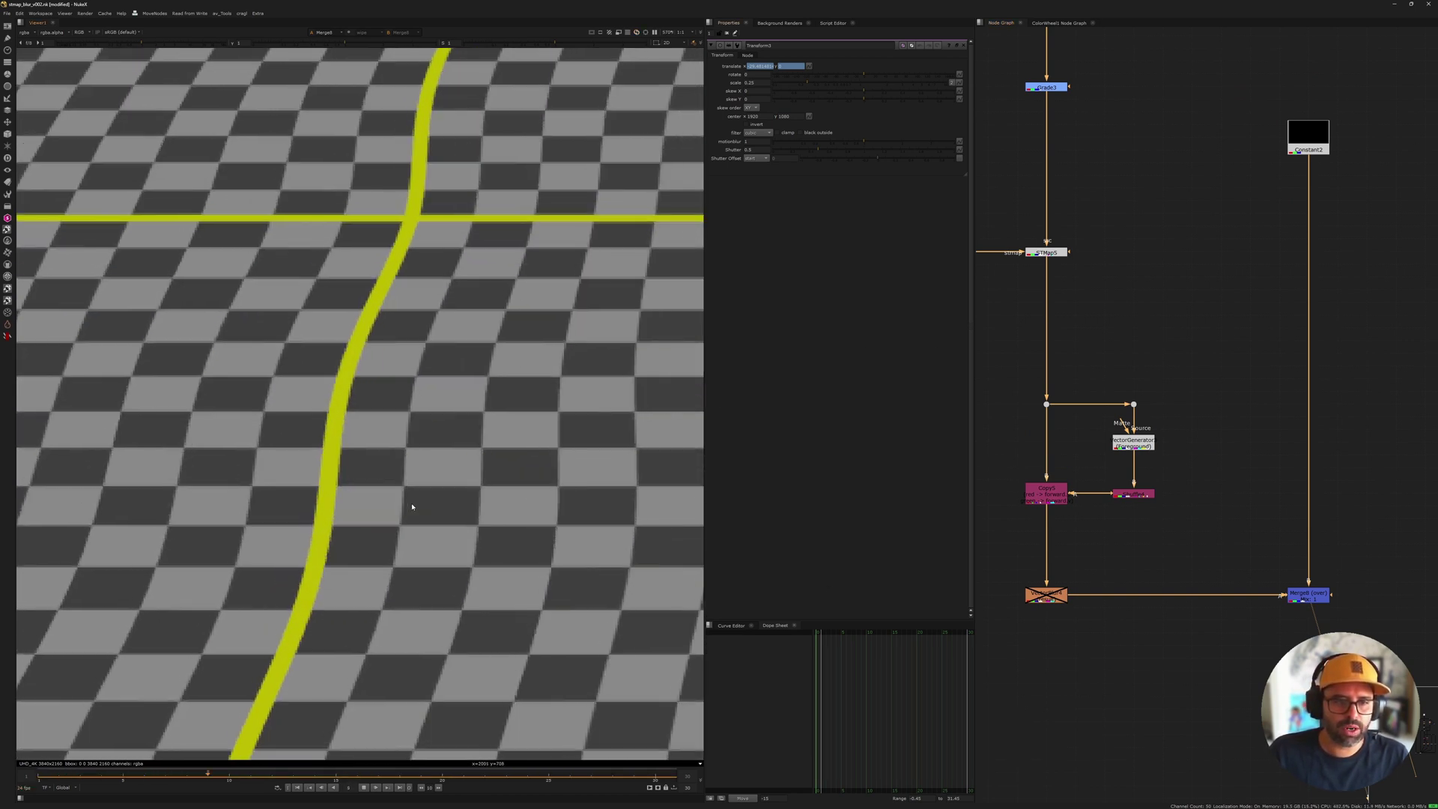
click(363, 787)
Step: Enable the disabled VectorBlur4 node and play back the merged checkerboard
middle_drag(1106, 363, 1189, 404)
drag(1085, 603, 1160, 663)
key(d)
scroll(401, 430, down, 3)
click(363, 787)
scroll(411, 551, down, 1)
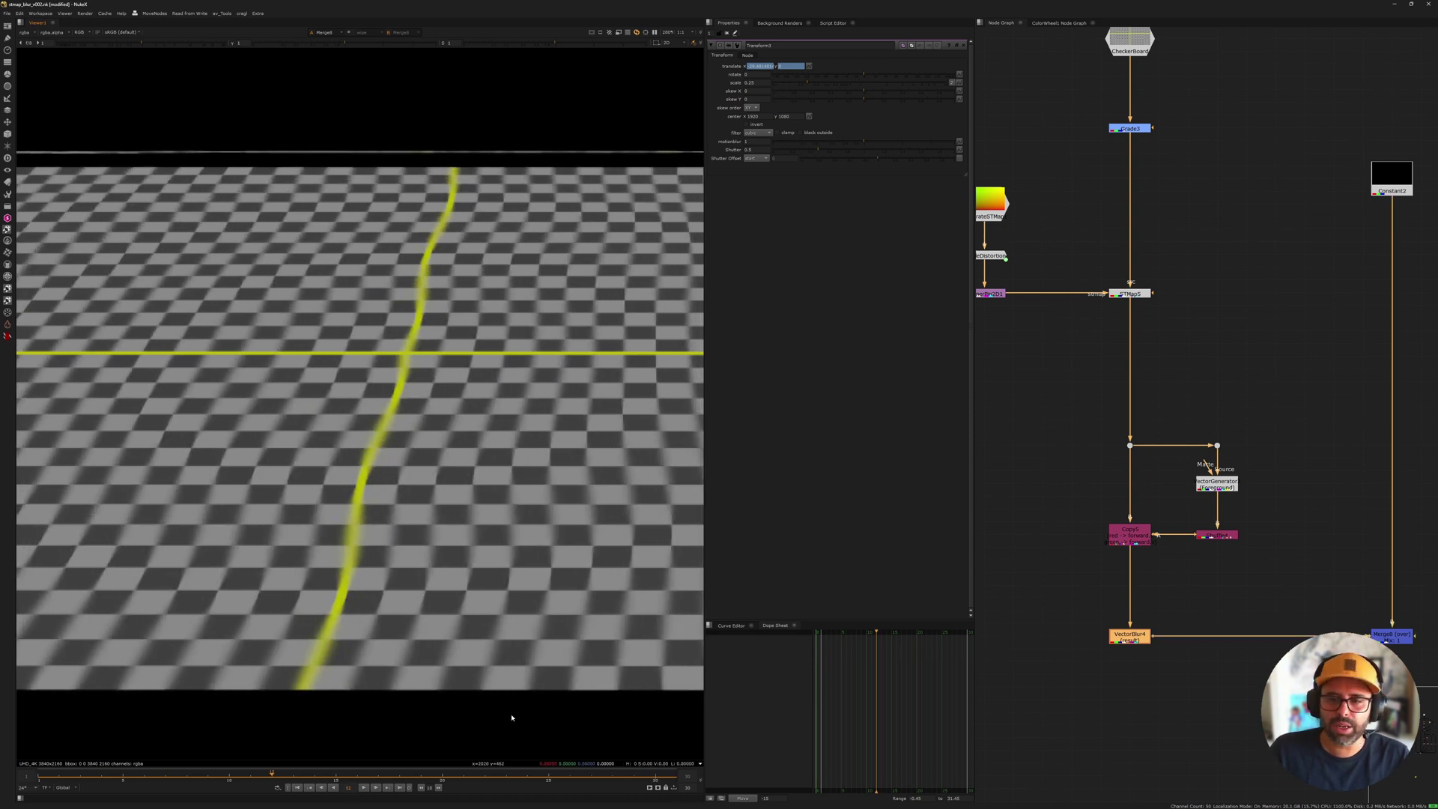
Step: View STMap5's output to examine the checkerboard before the vector blur
middle_drag(1042, 324, 1074, 306)
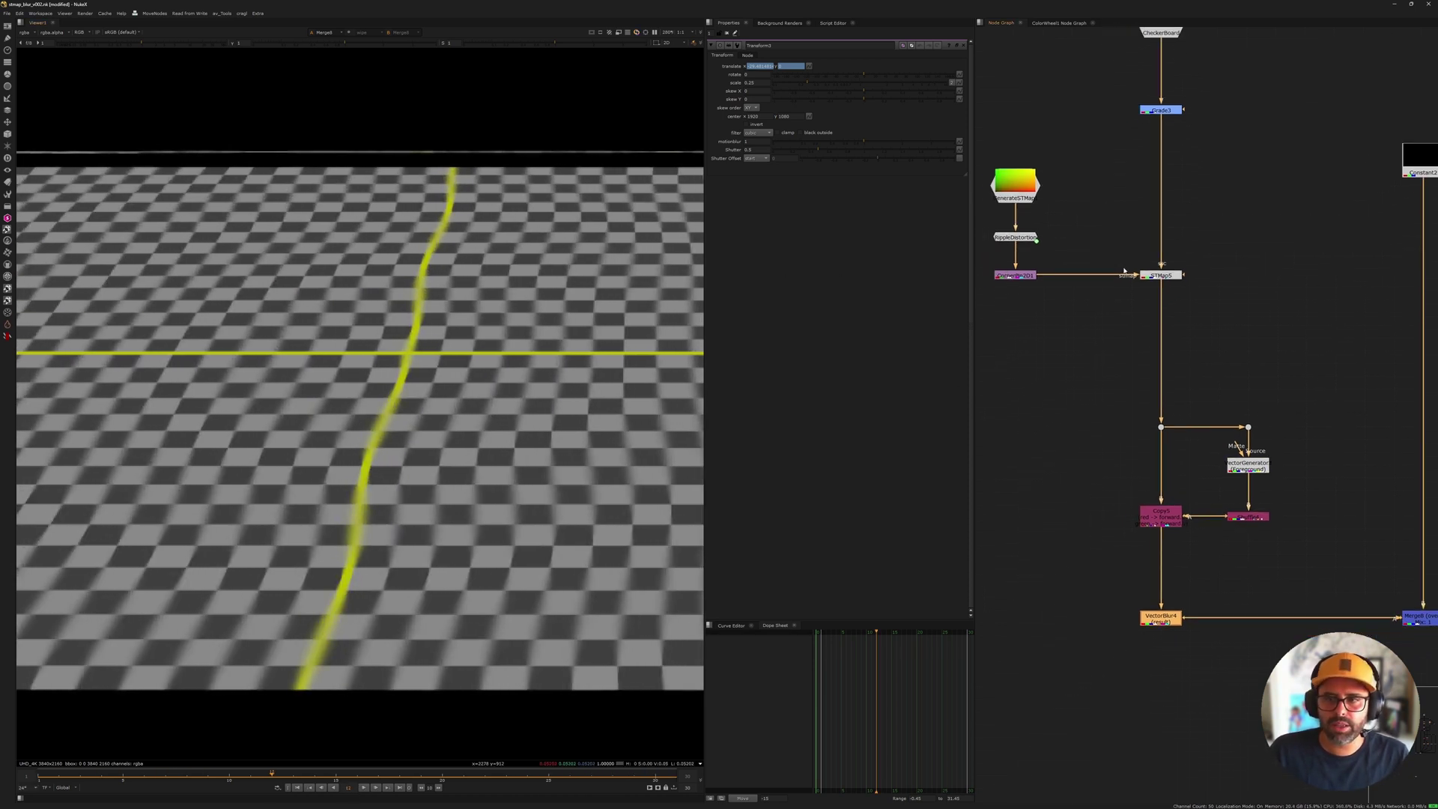
key(1)
drag(1081, 227, 1242, 315)
middle_drag(1091, 385, 1040, 270)
scroll(1088, 325, up, 3)
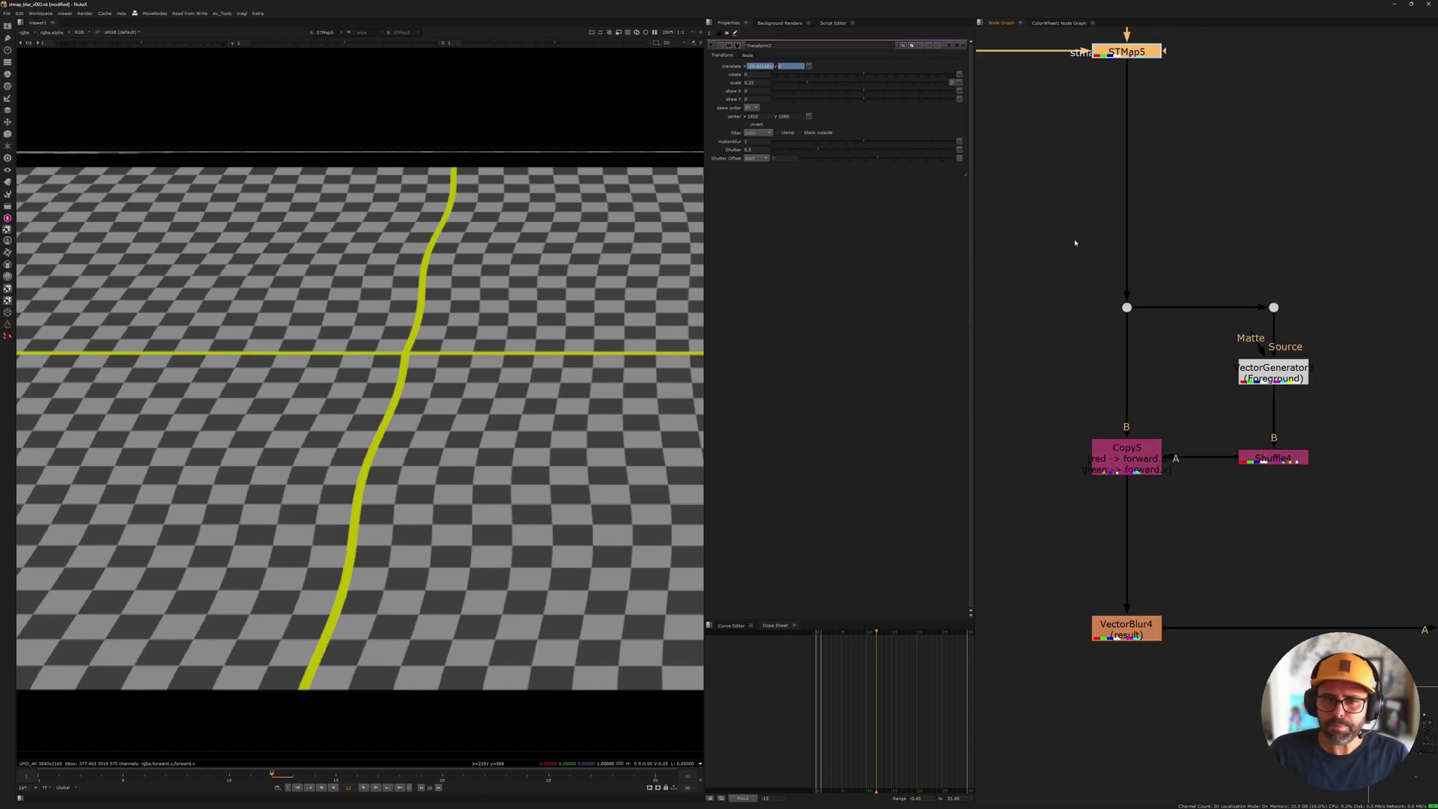
Step: Open the properties of VectorGenerator3, fed by the STMap5 branch, and check its vector detail setting
drag(1062, 228, 1195, 351)
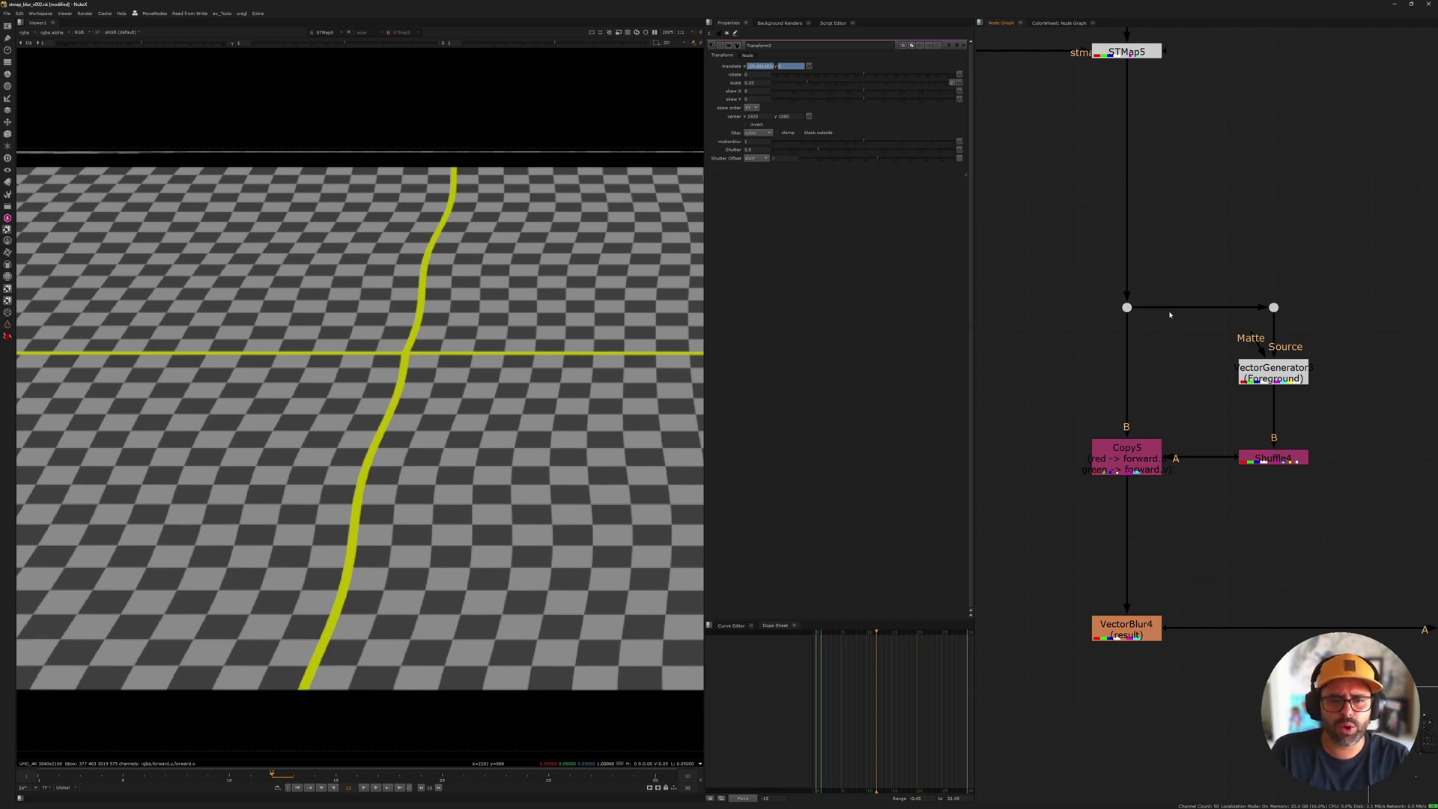
drag(1203, 357, 1317, 416)
middle_drag(1334, 365, 1303, 385)
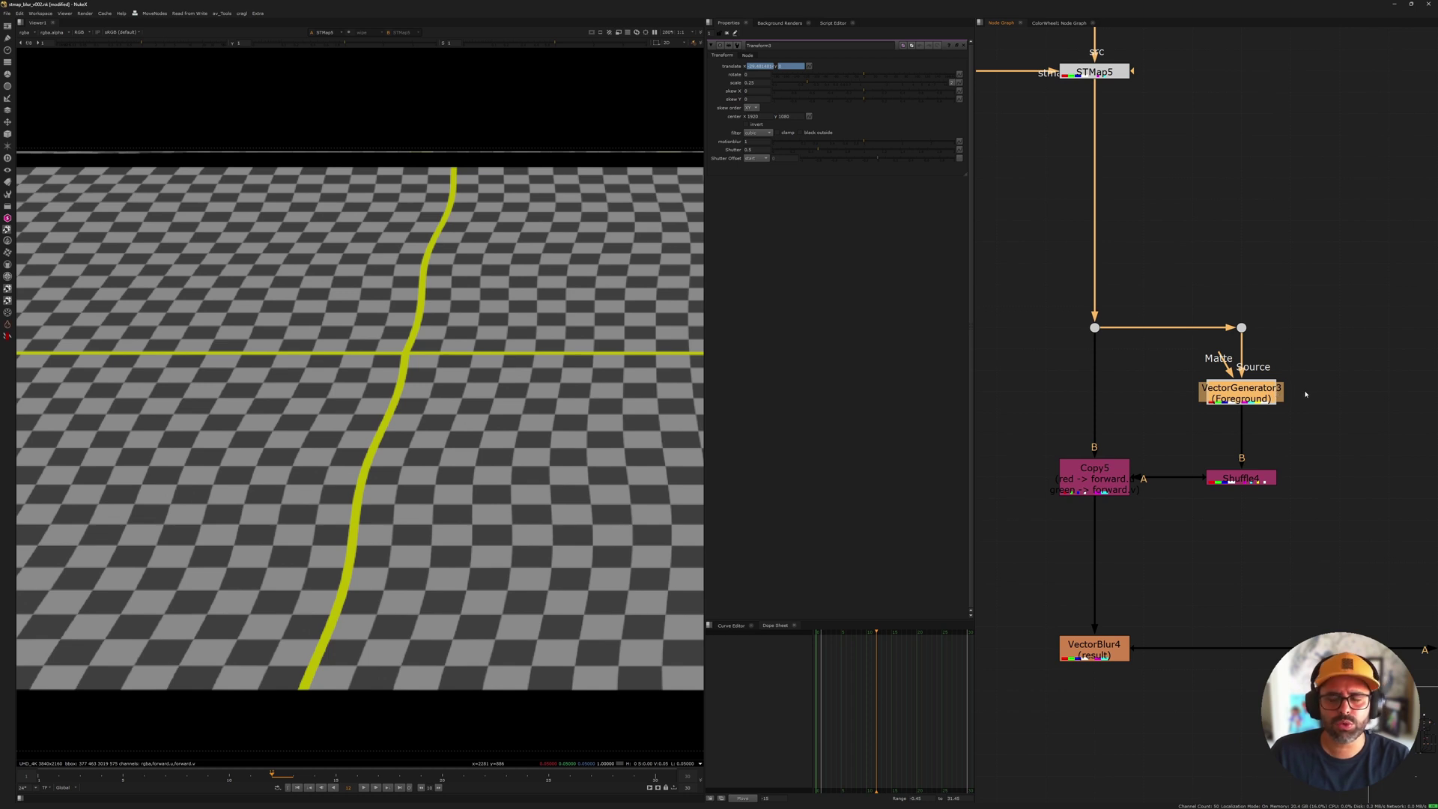
drag(1129, 350, 1324, 429)
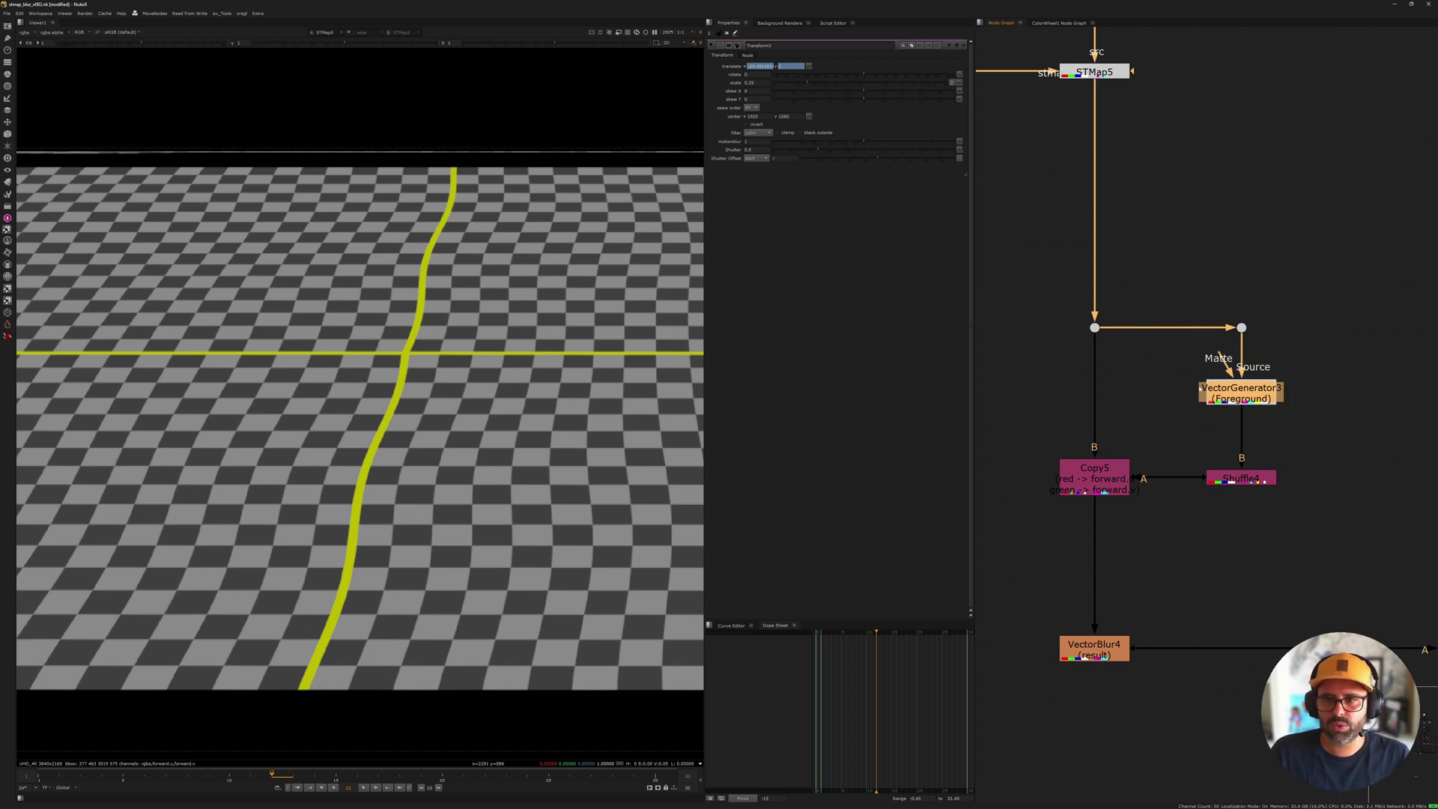
double_click(1230, 394)
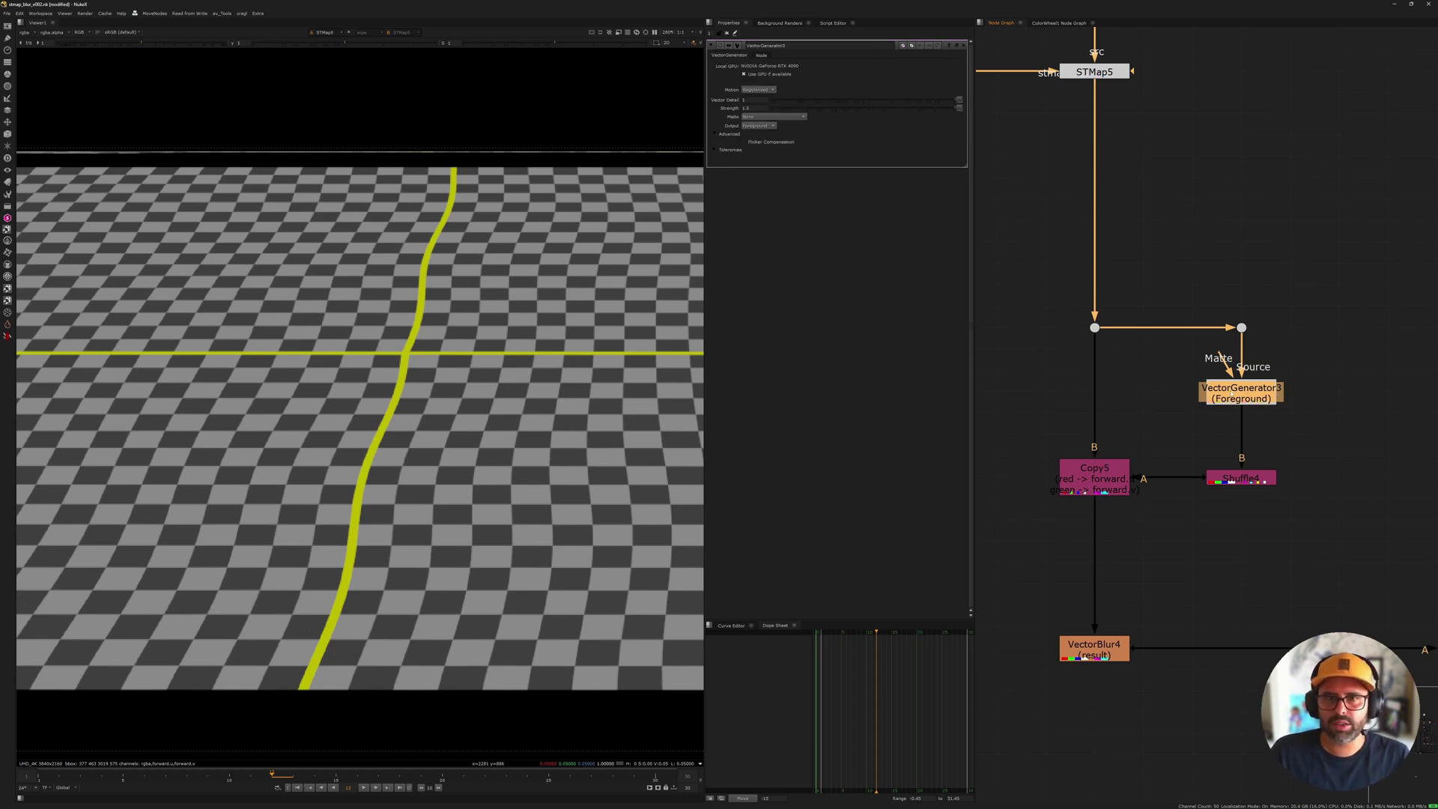
click(754, 100)
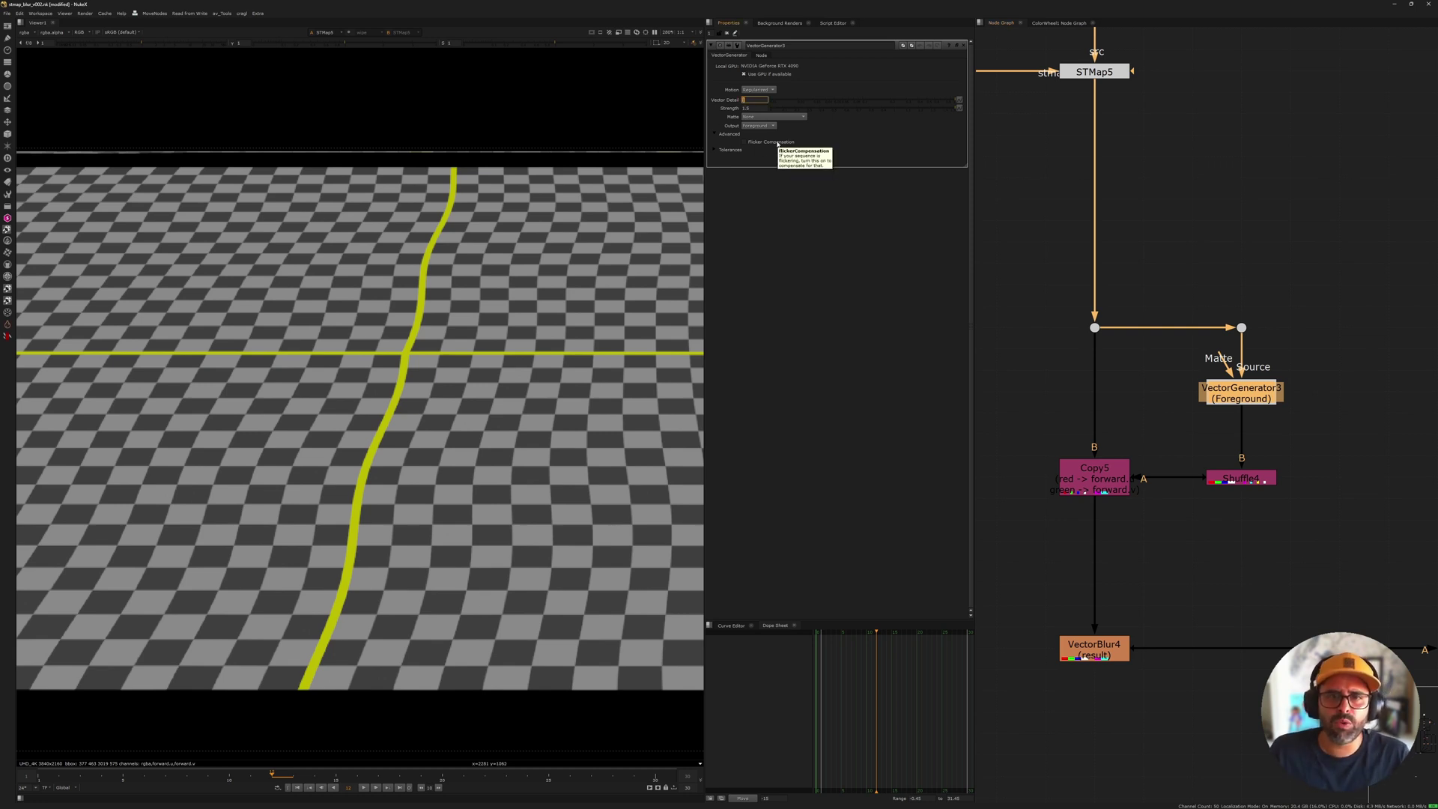
Step: Open Shuffle4's properties to check how the forward channels are routed into rgba
middle_drag(1150, 436, 1170, 365)
double_click(1265, 408)
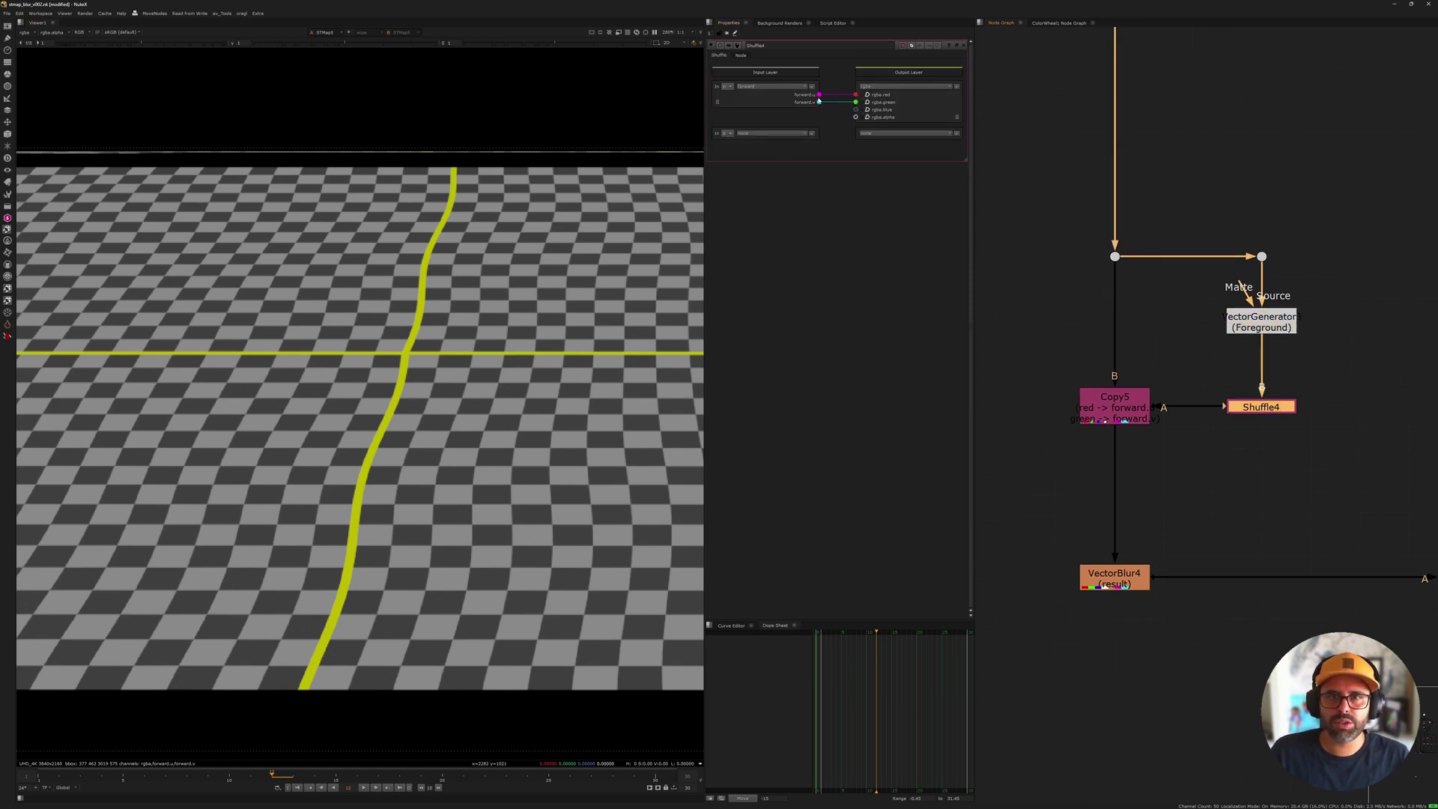
click(1042, 331)
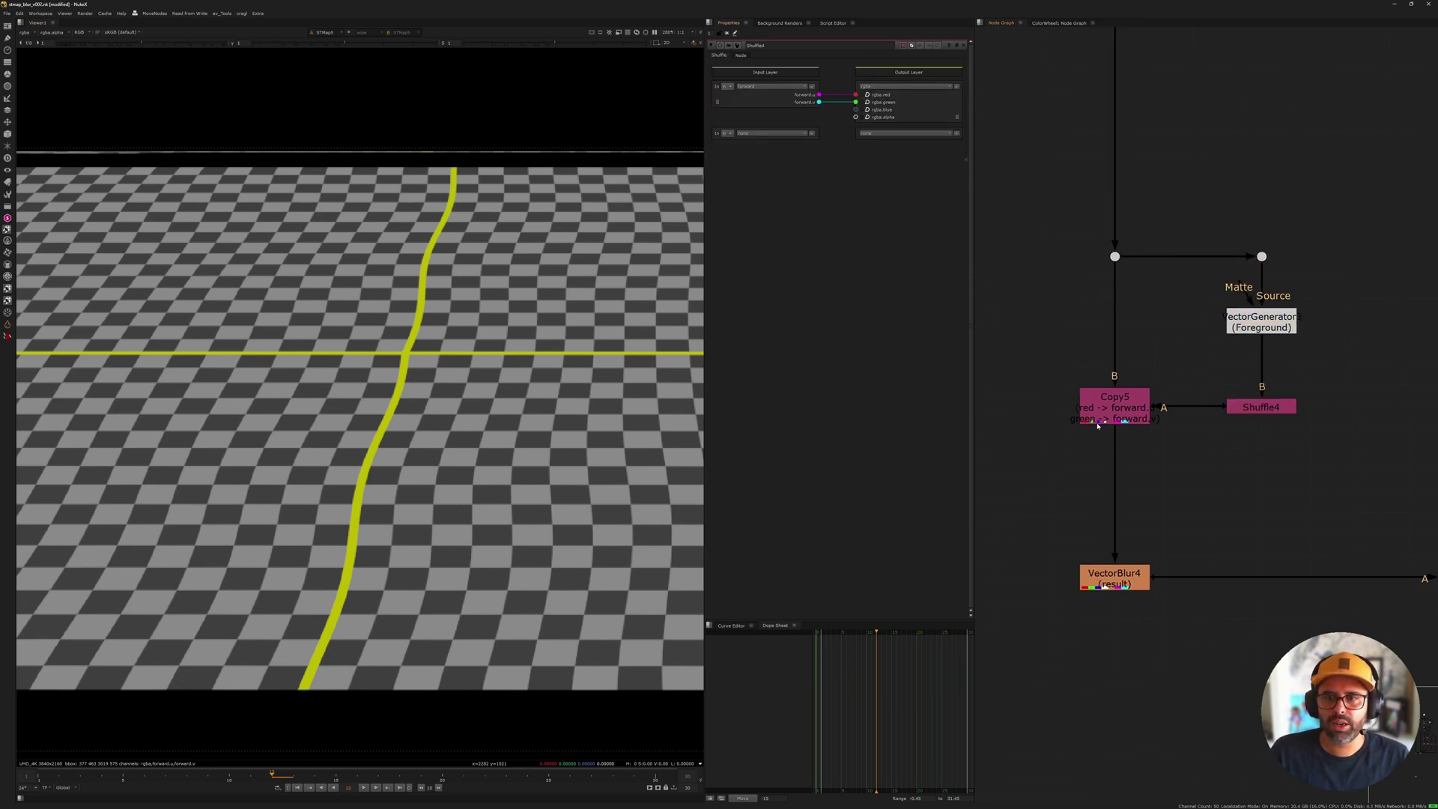
Step: Open Copy5's properties to check how red and green are copied into the forward channels
scroll(1108, 412, up, 2)
click(1097, 405)
scroll(1097, 405, up, 3)
double_click(1129, 421)
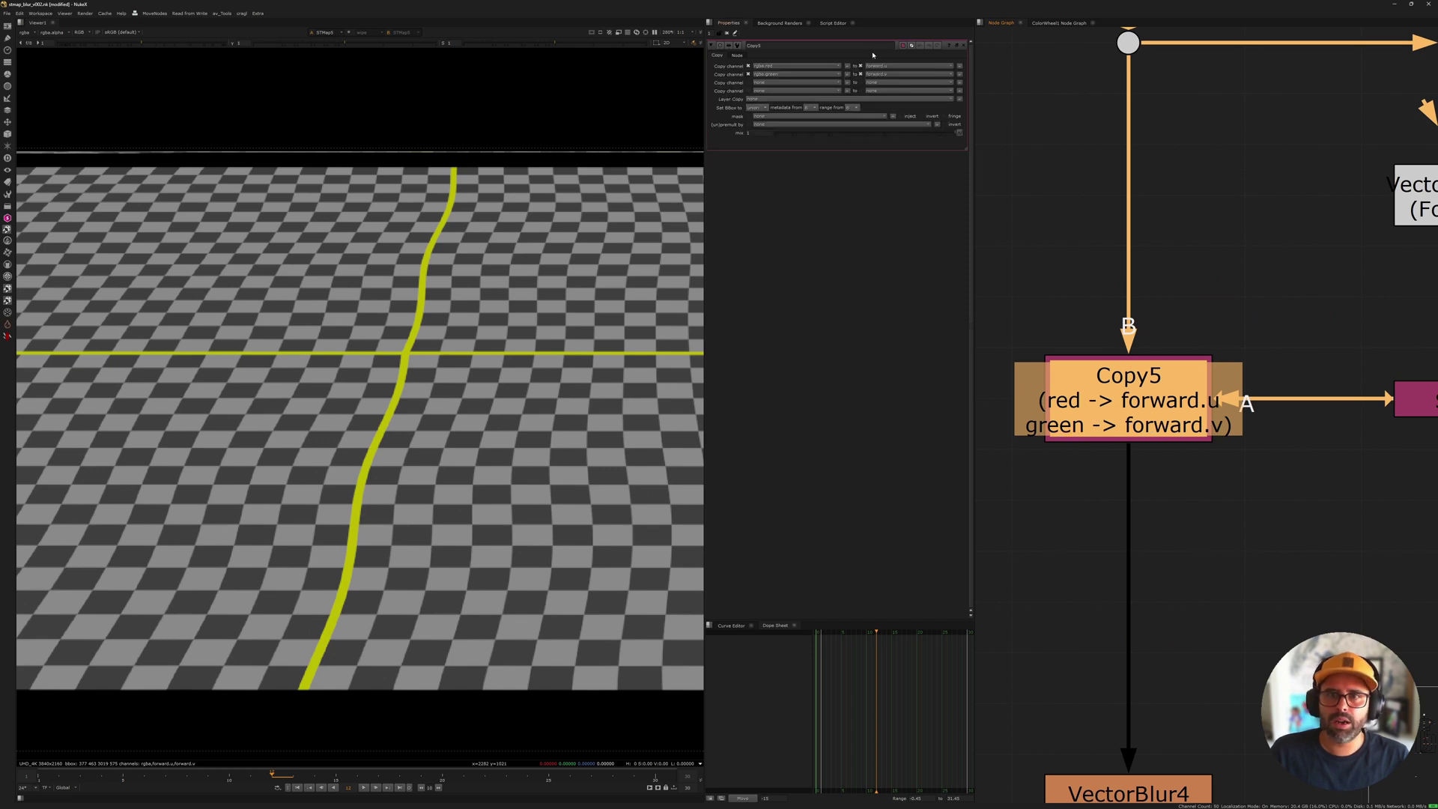
scroll(1038, 212, down, 3)
scroll(1112, 357, down, 2)
Step: View the output of the VectorBlur4 node below Copy5
drag(1004, 257, 1216, 401)
scroll(1004, 402, down, 4)
drag(1065, 442, 1131, 488)
key(1)
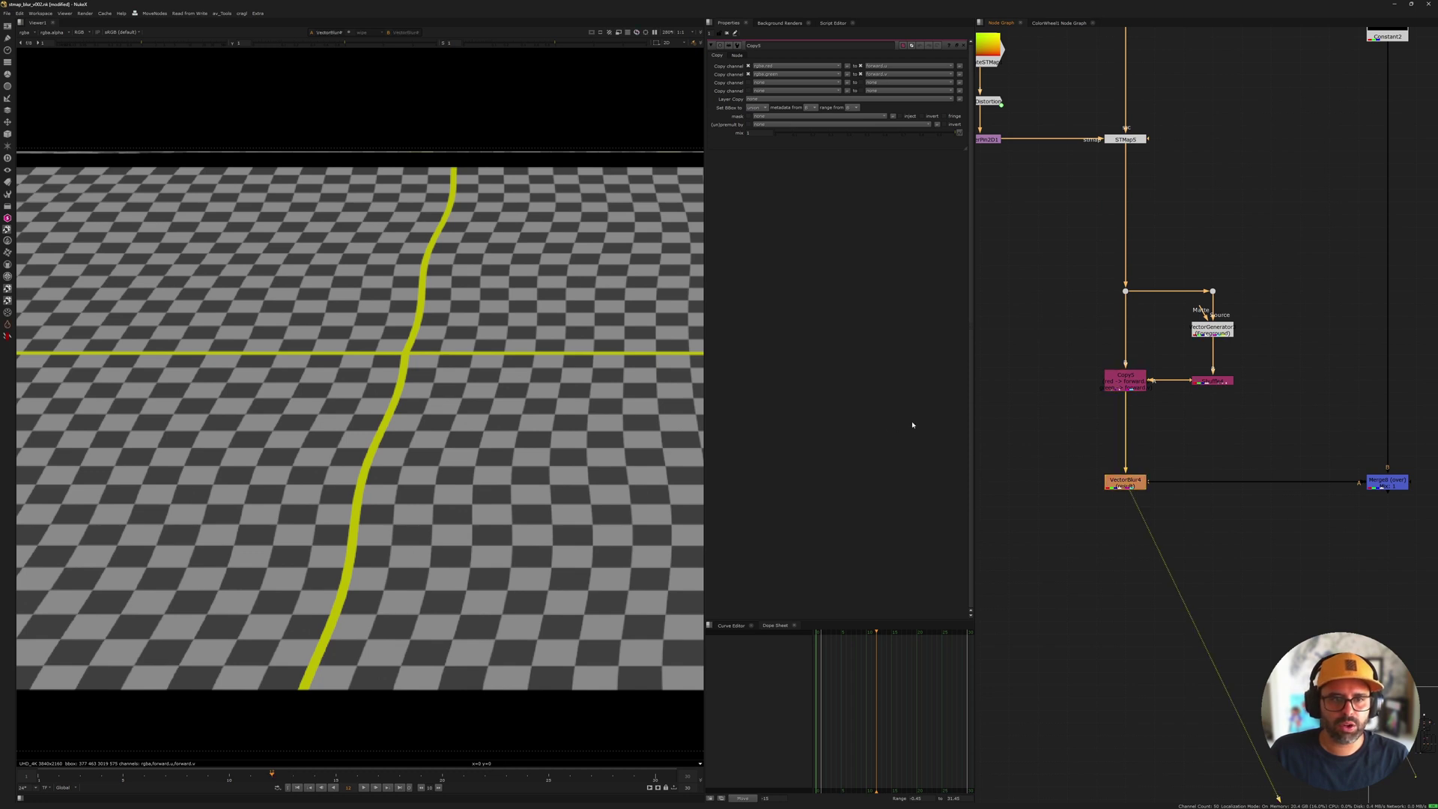
Step: Display VectorBlur4's node information, check its class, and dismiss the information window
scroll(1119, 485, up, 4)
key(i)
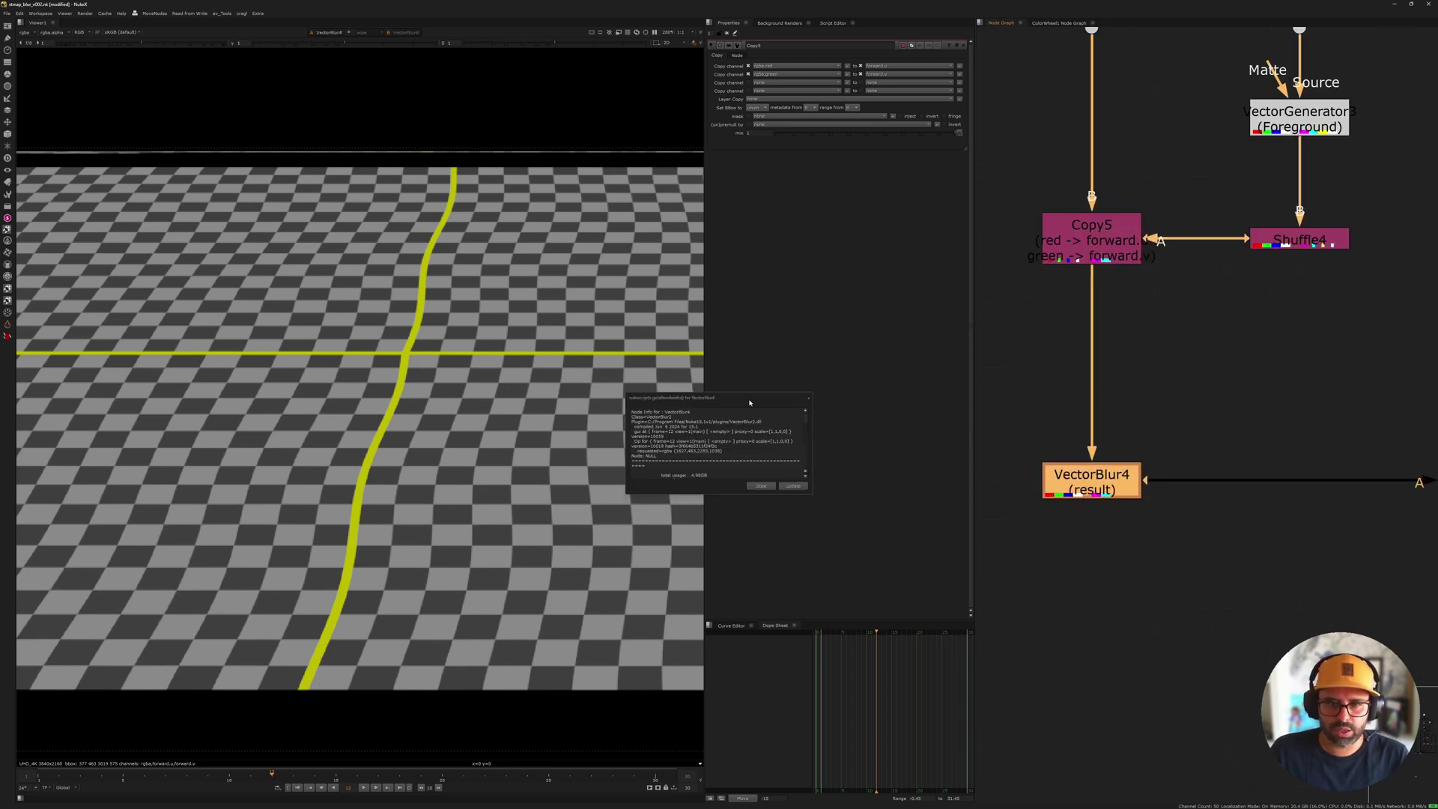
click(670, 417)
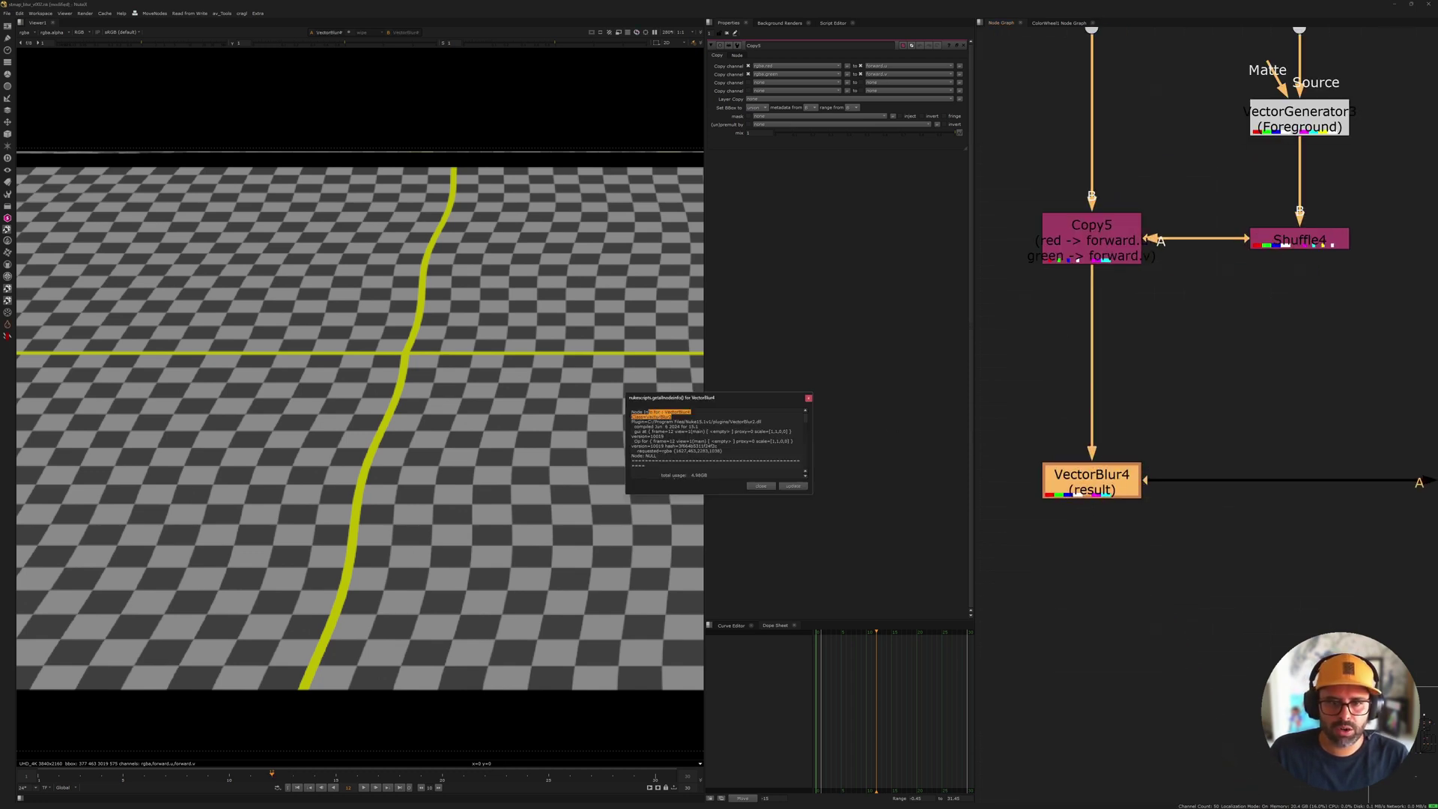
click(809, 399)
scroll(1099, 446, down, 3)
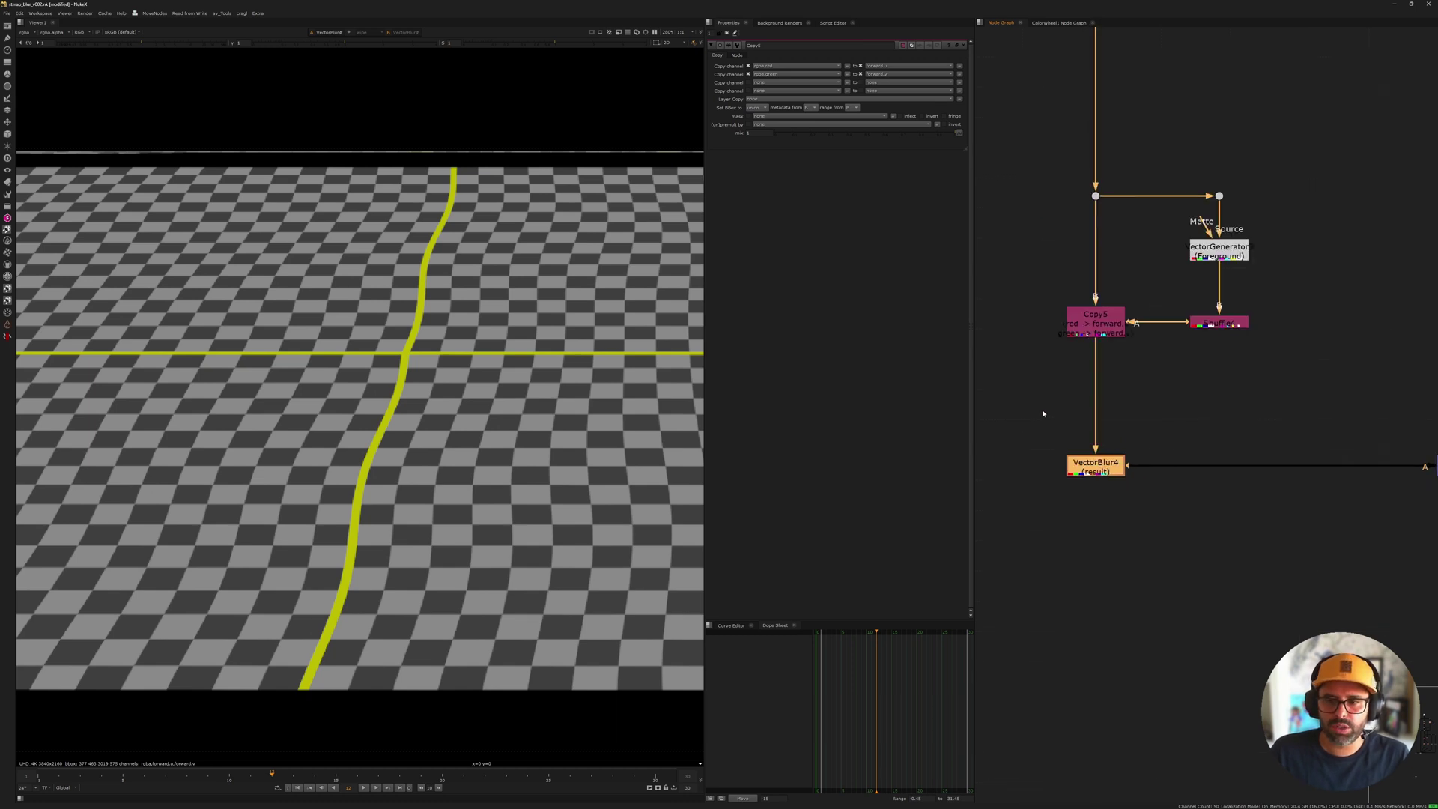
Step: View VectorBlur4's output and step through neighbouring frames to examine the motion blur on the checkerboard
key(1)
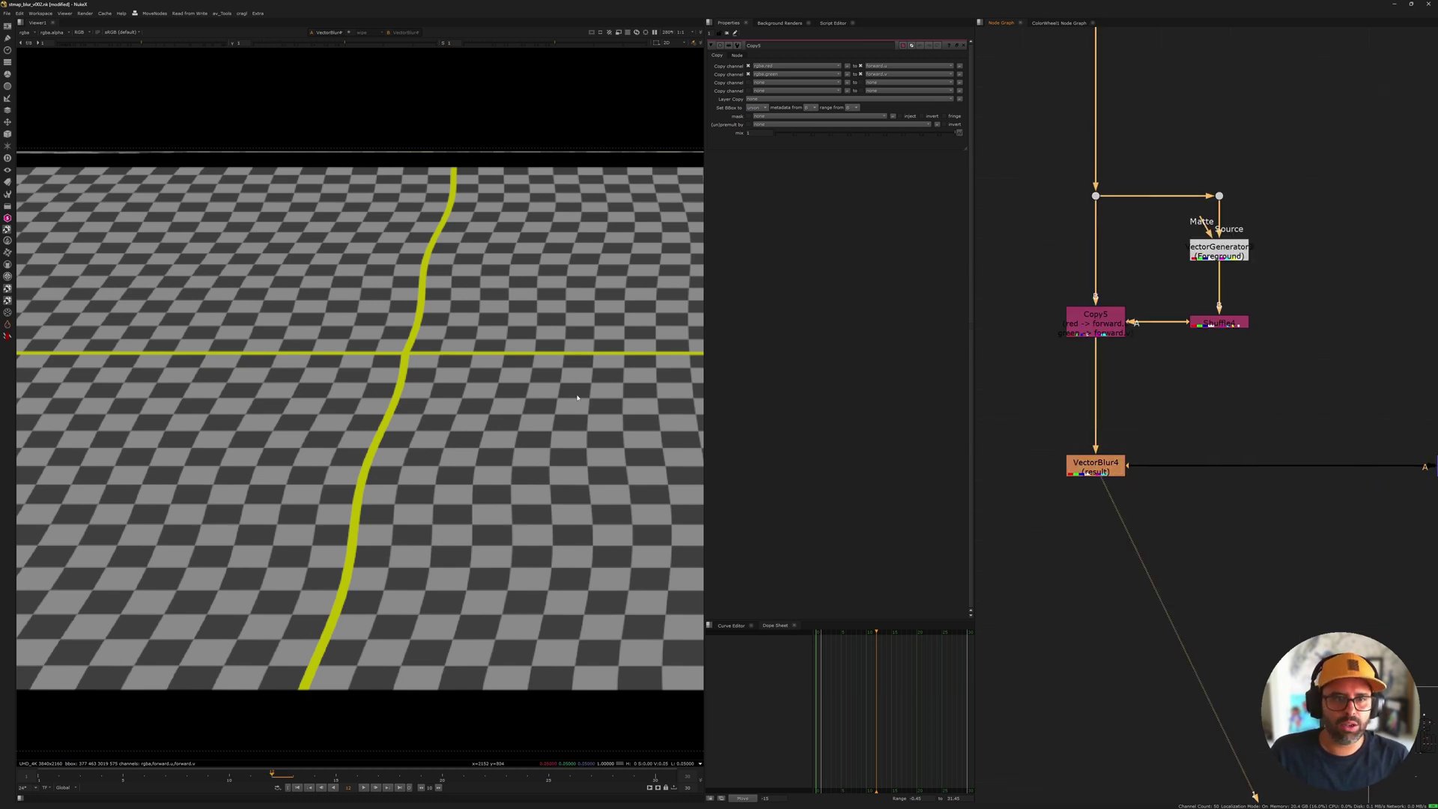
key(Right)
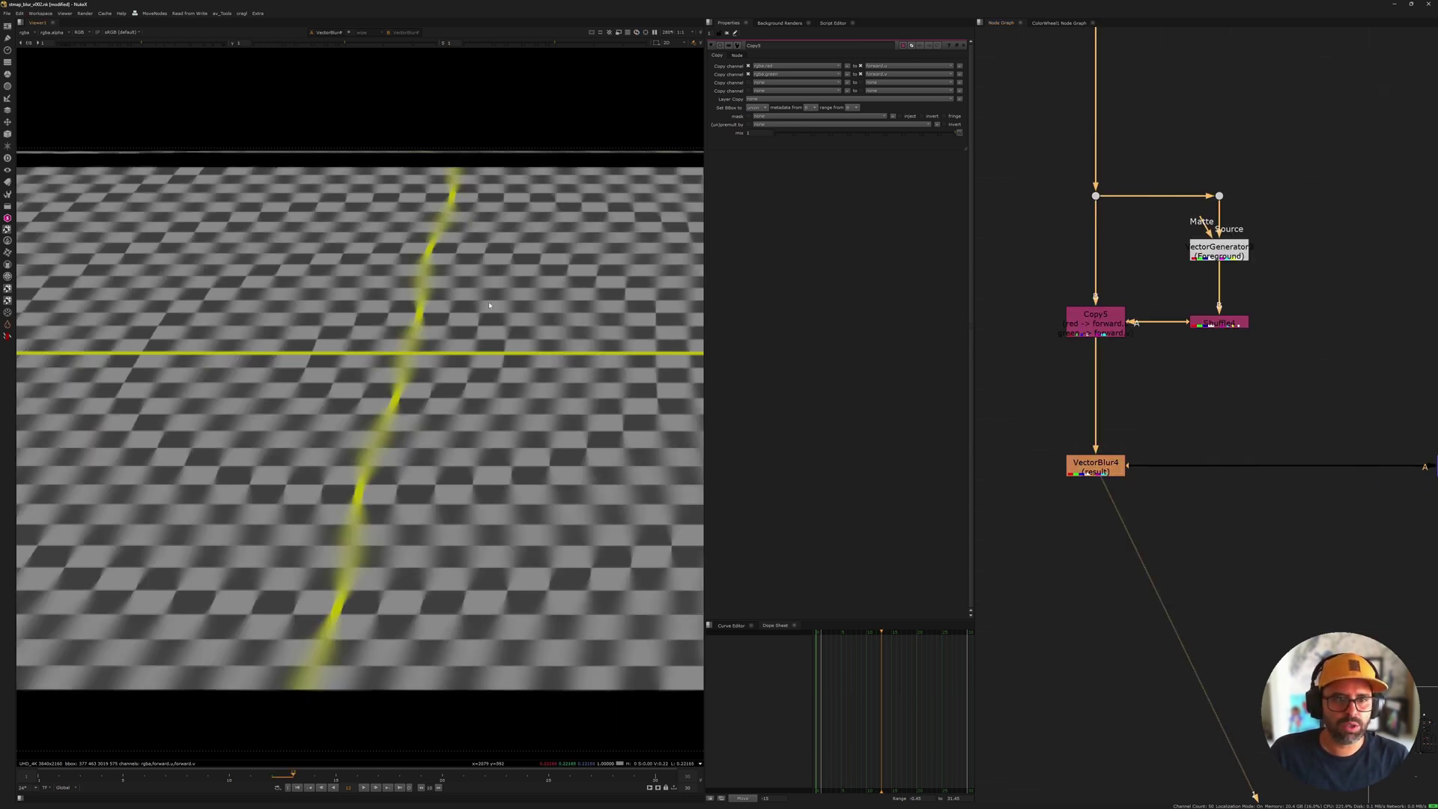
scroll(485, 417, down, 2)
key(Left)
key(Left)
key(Left)
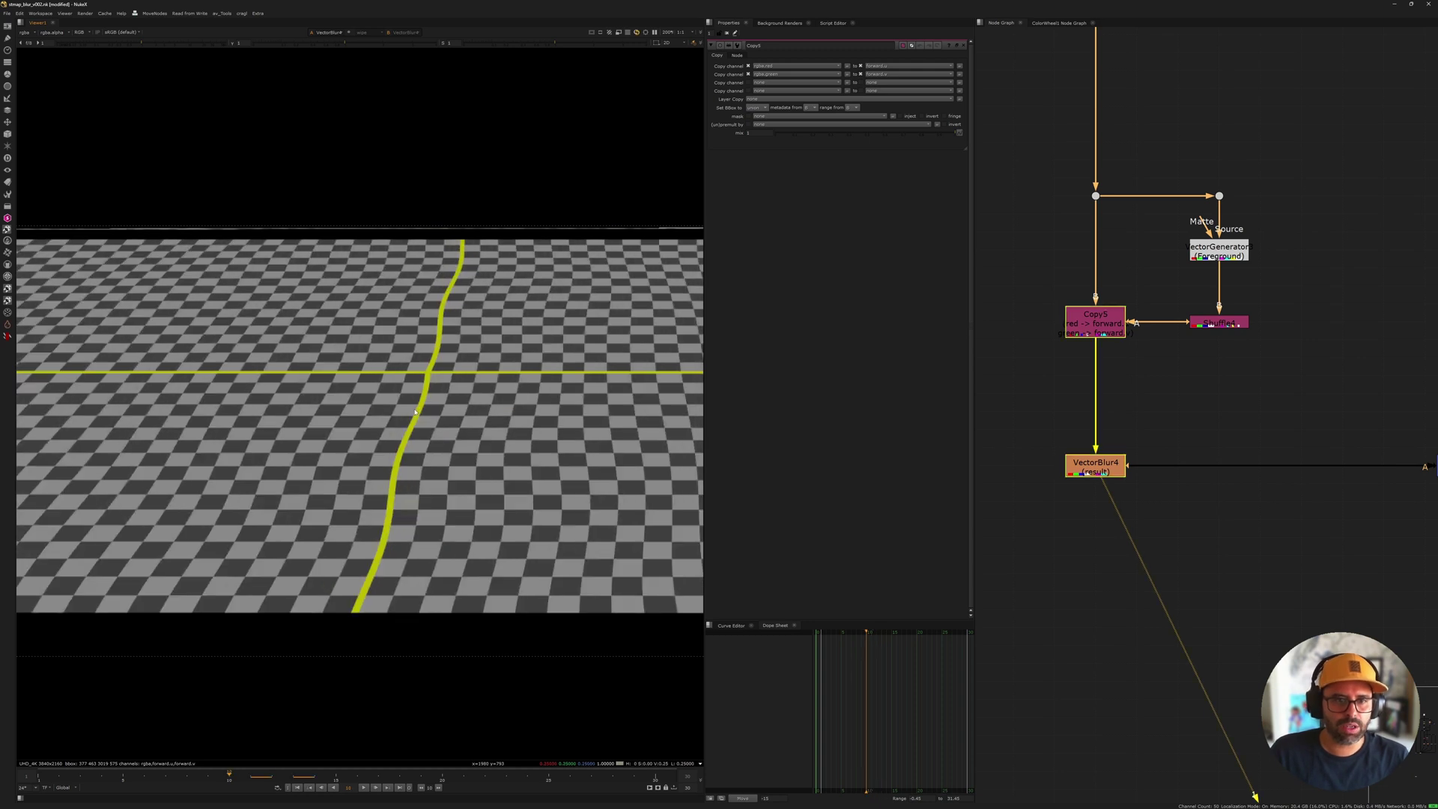
key(Left)
key(Left)
click(1078, 490)
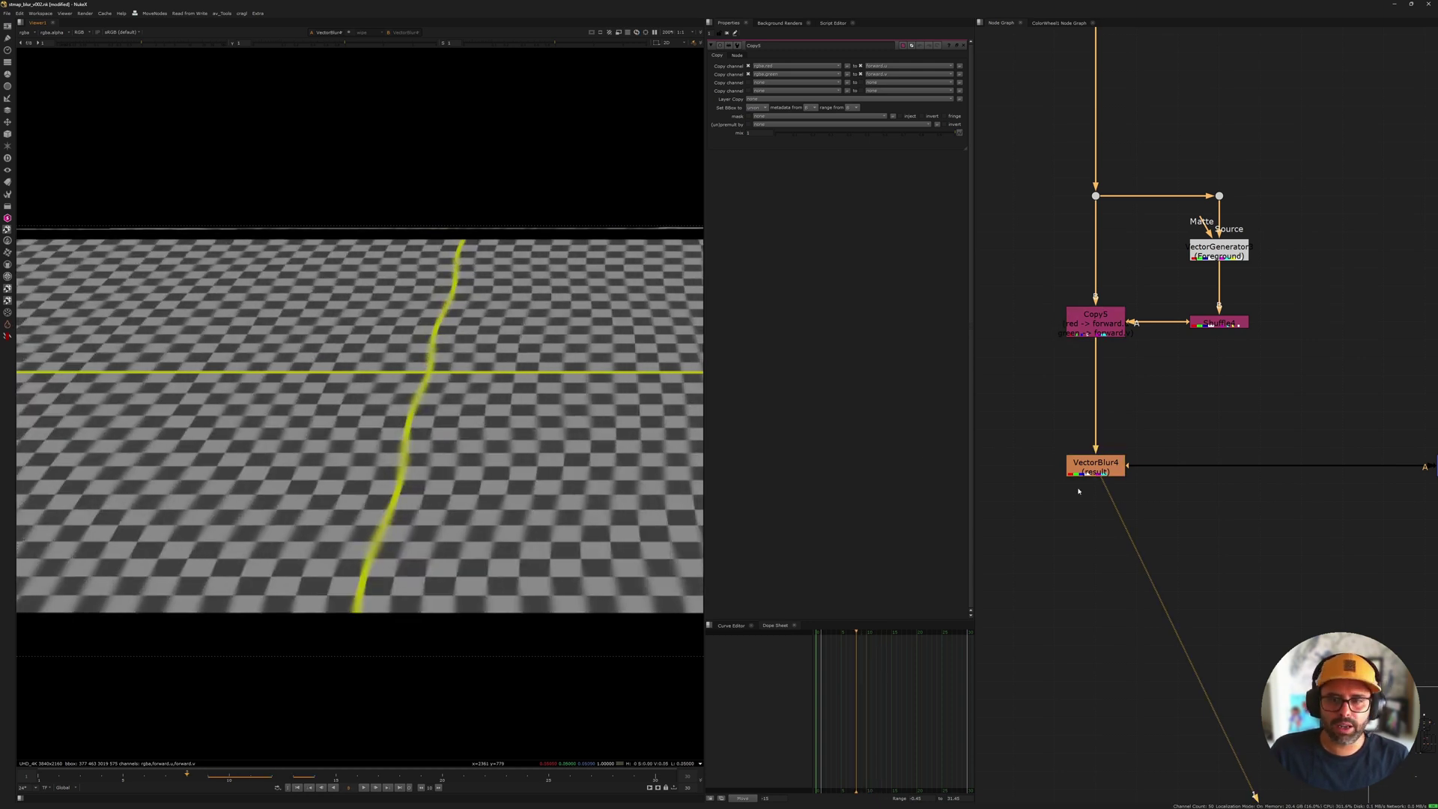
Step: Set VectorBlur4's motion amount to 1 for comparison, and restore it to 10
double_click(1095, 467)
scroll(1077, 450, up, 2)
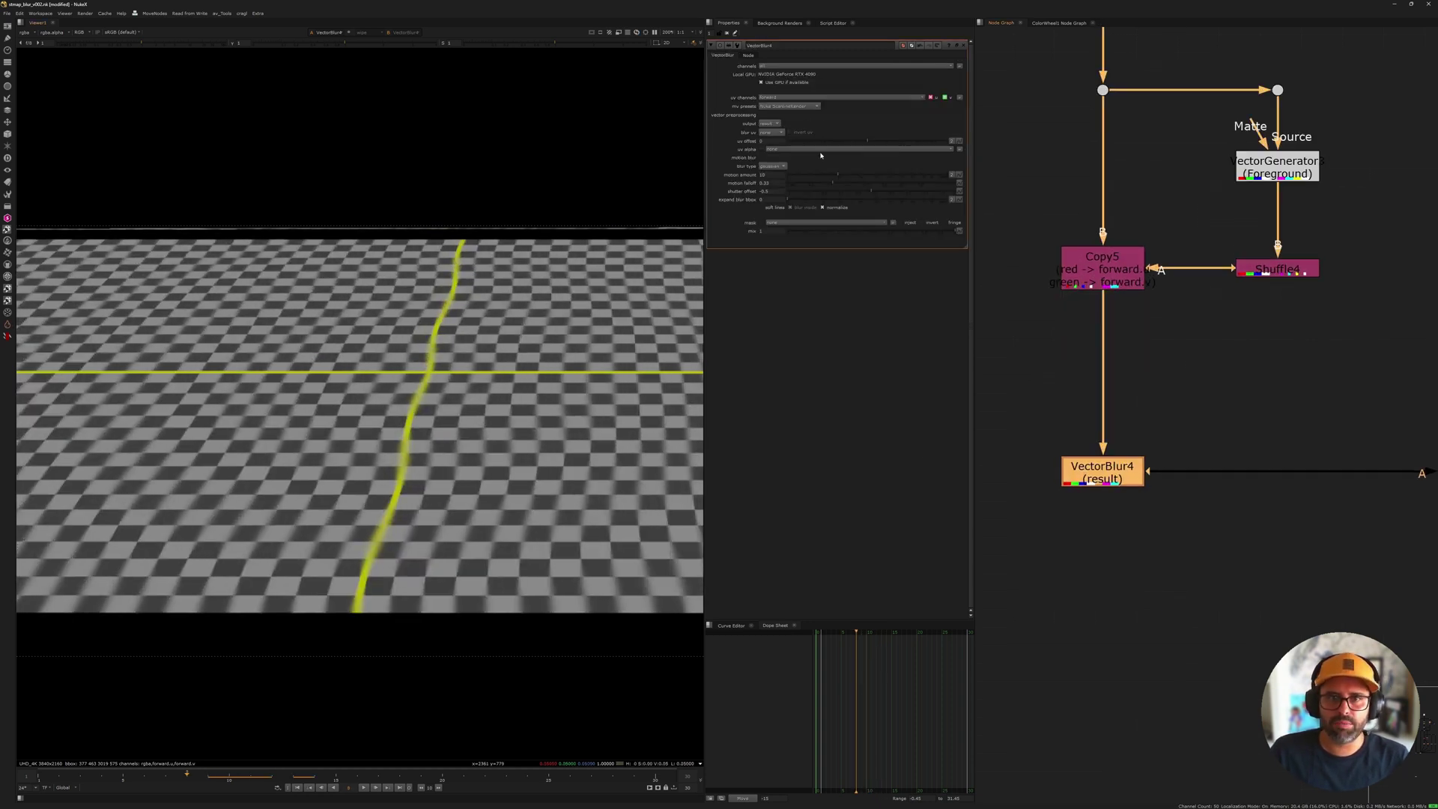
double_click(763, 175)
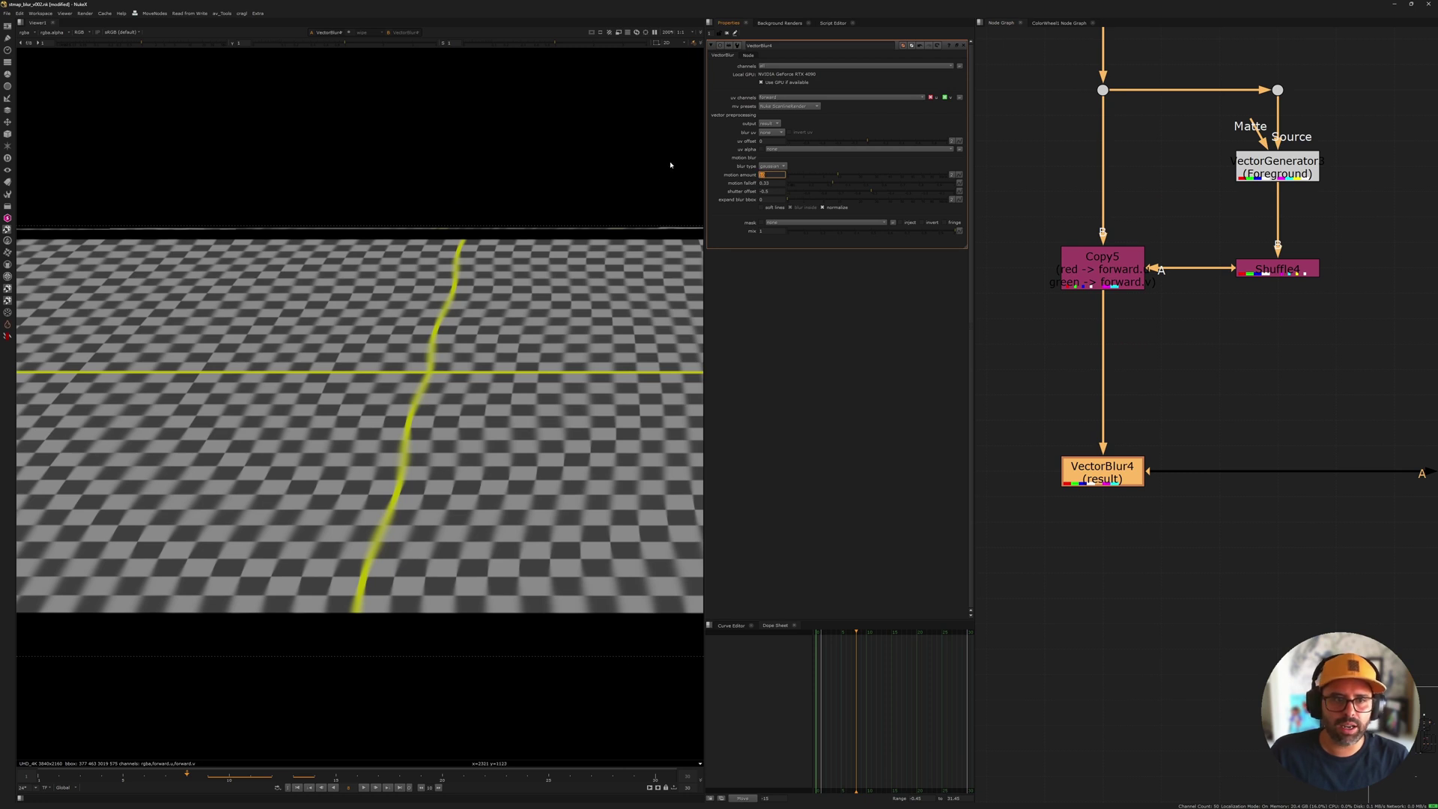
scroll(411, 453, up, 3)
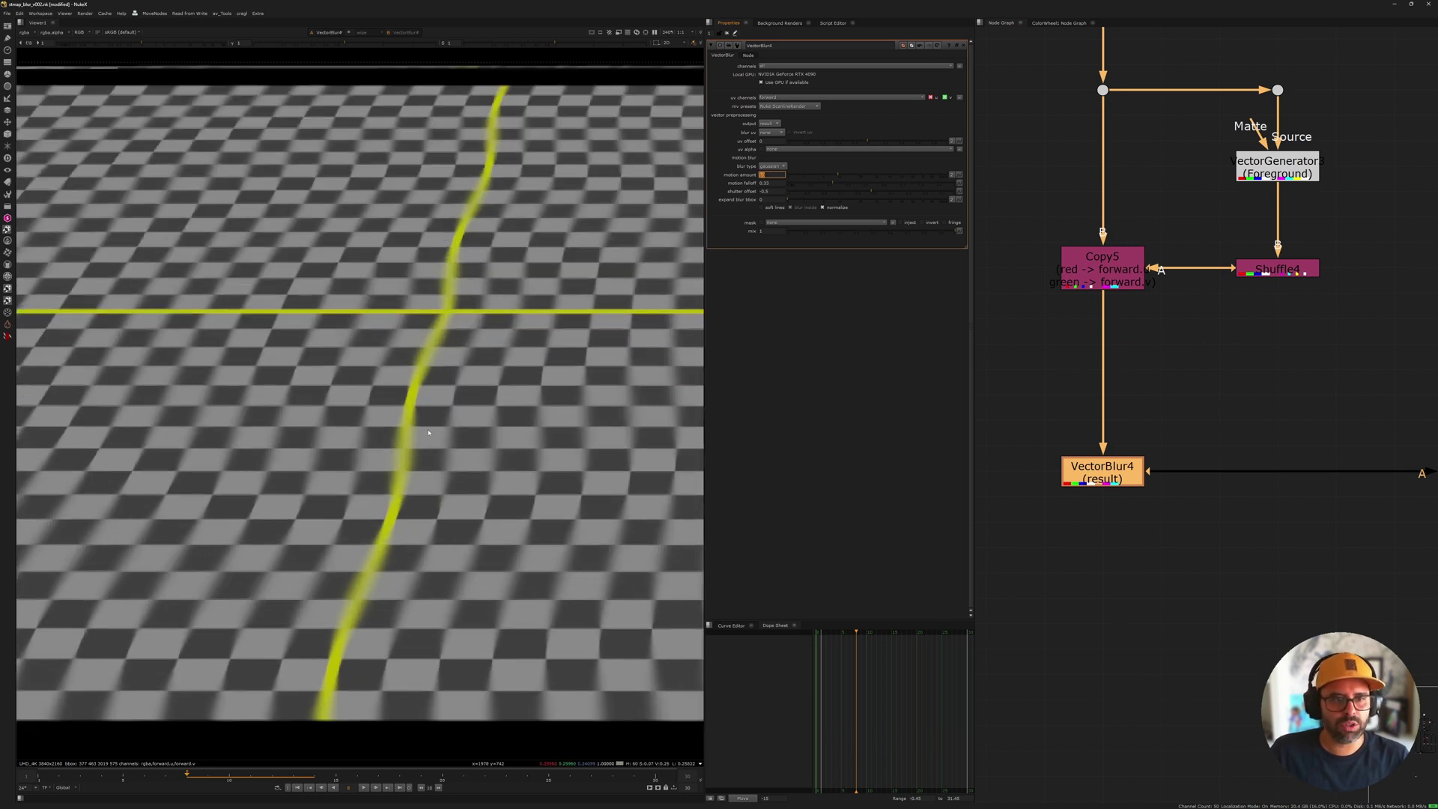
scroll(423, 378, down, 3)
scroll(410, 434, up, 2)
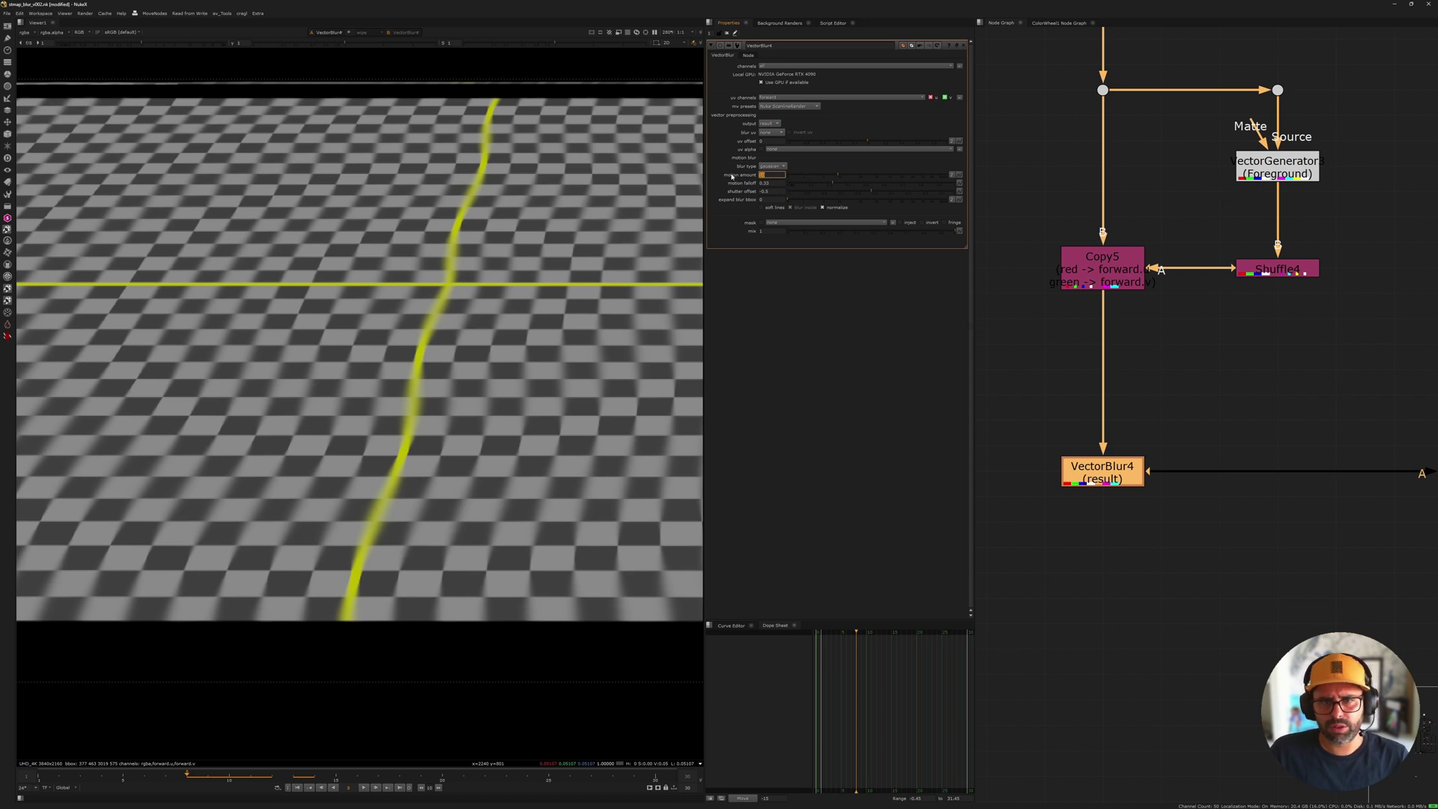
text(1)
key(Return)
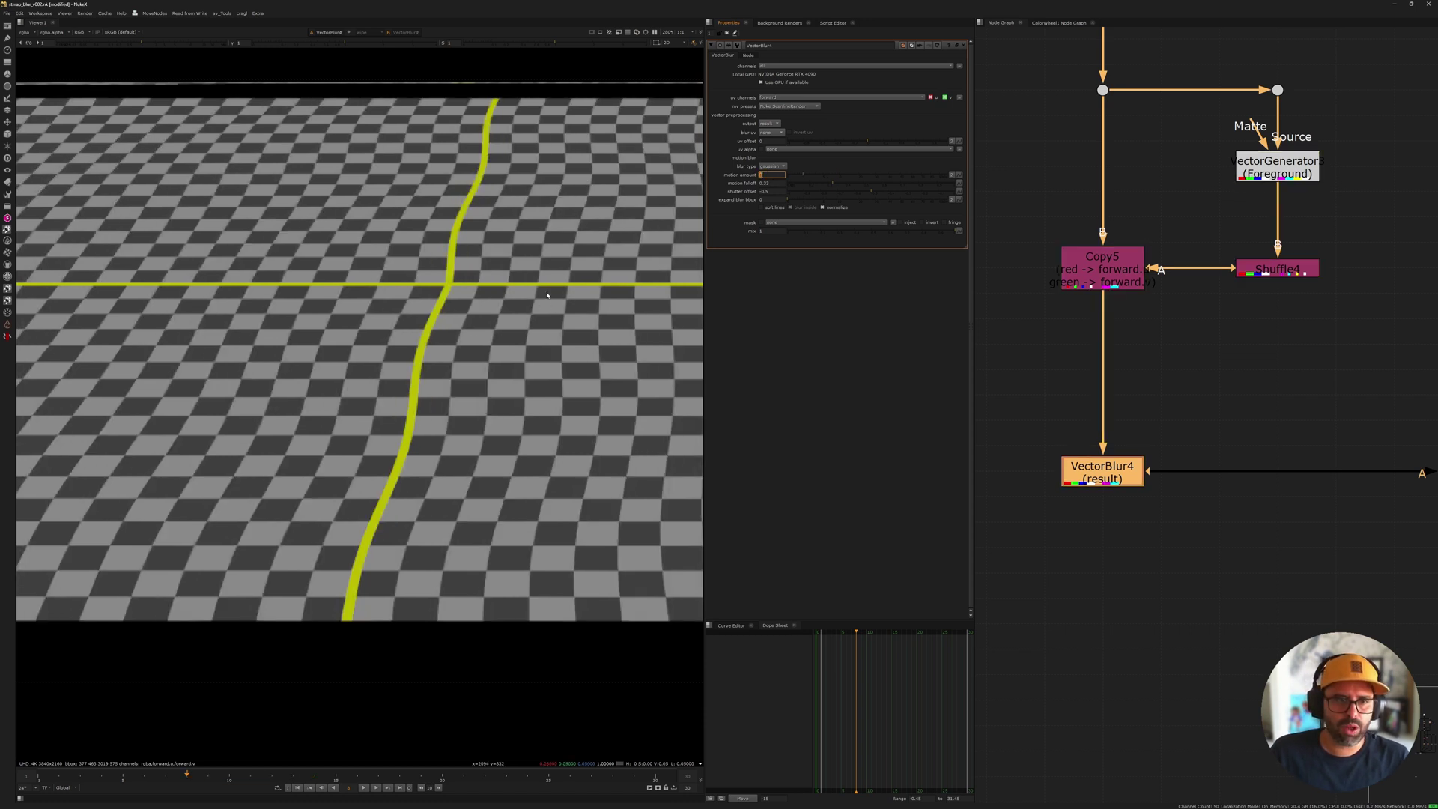
text(10)
key(Return)
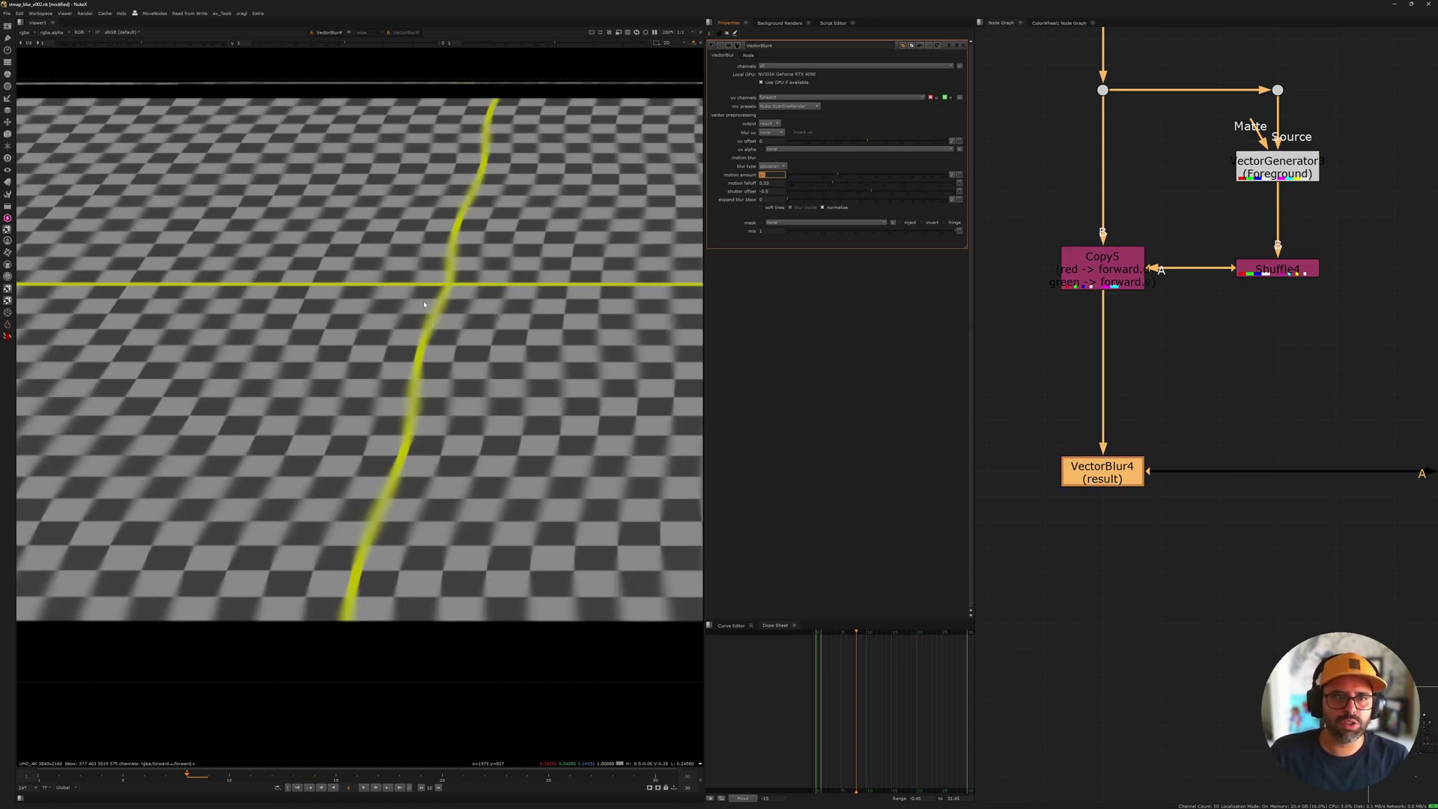
Step: Select the VectorGenerator3, Shuffle4 and Copy5 branch below STMap5 to review it, and clear the selection
scroll(429, 313, down, 5)
scroll(1307, 374, down, 5)
middle_drag(1274, 305, 1193, 427)
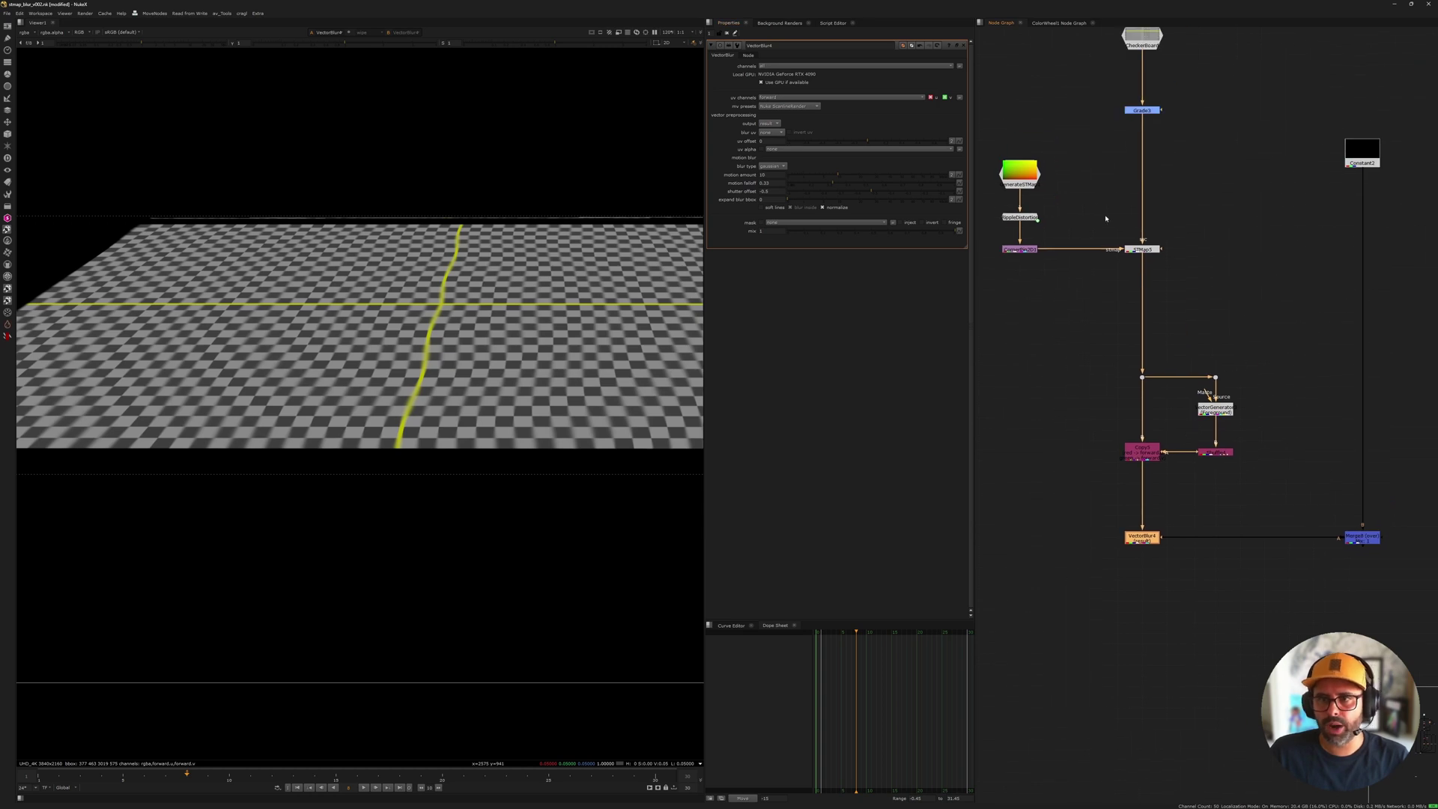
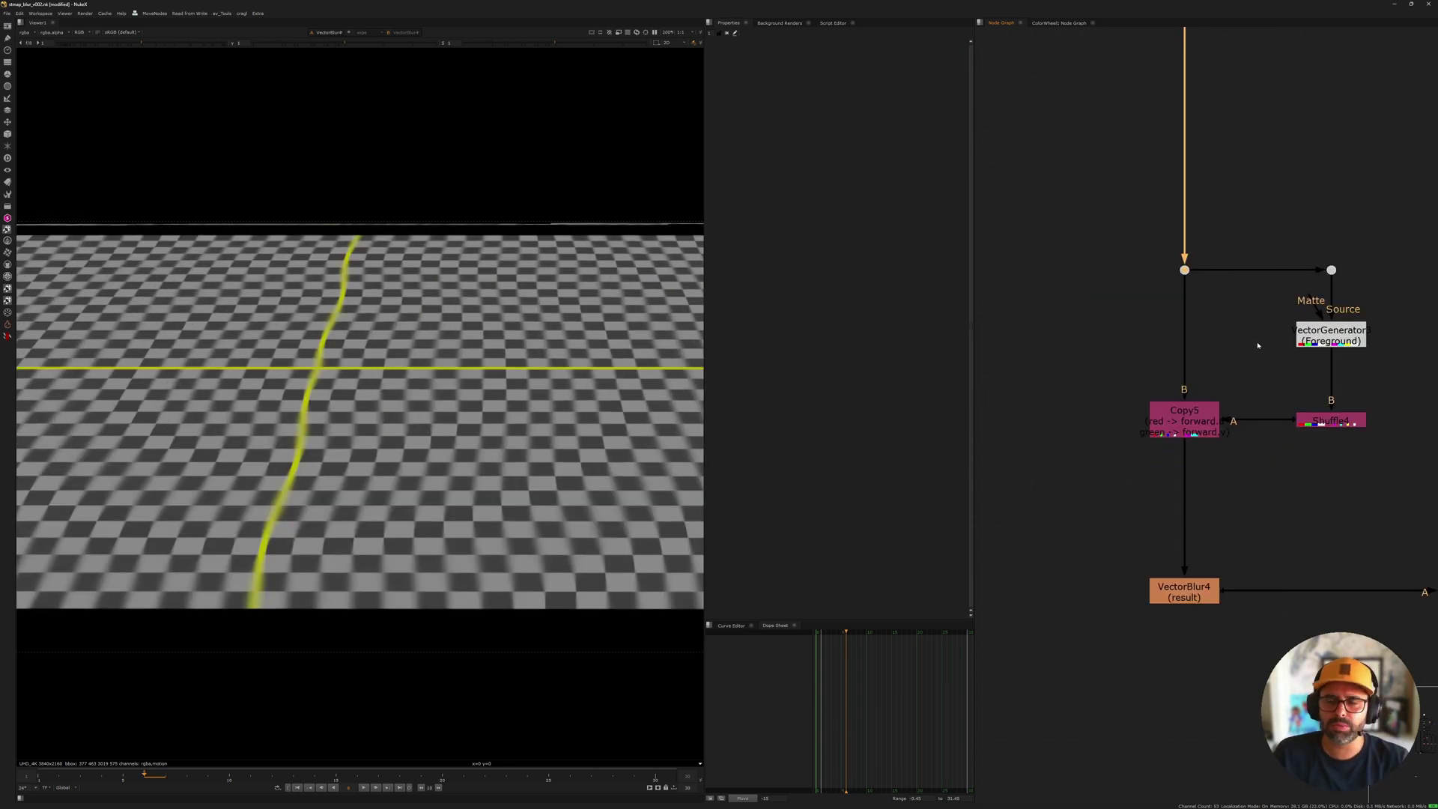
middle_drag(1261, 363, 1185, 391)
drag(1033, 250, 1382, 520)
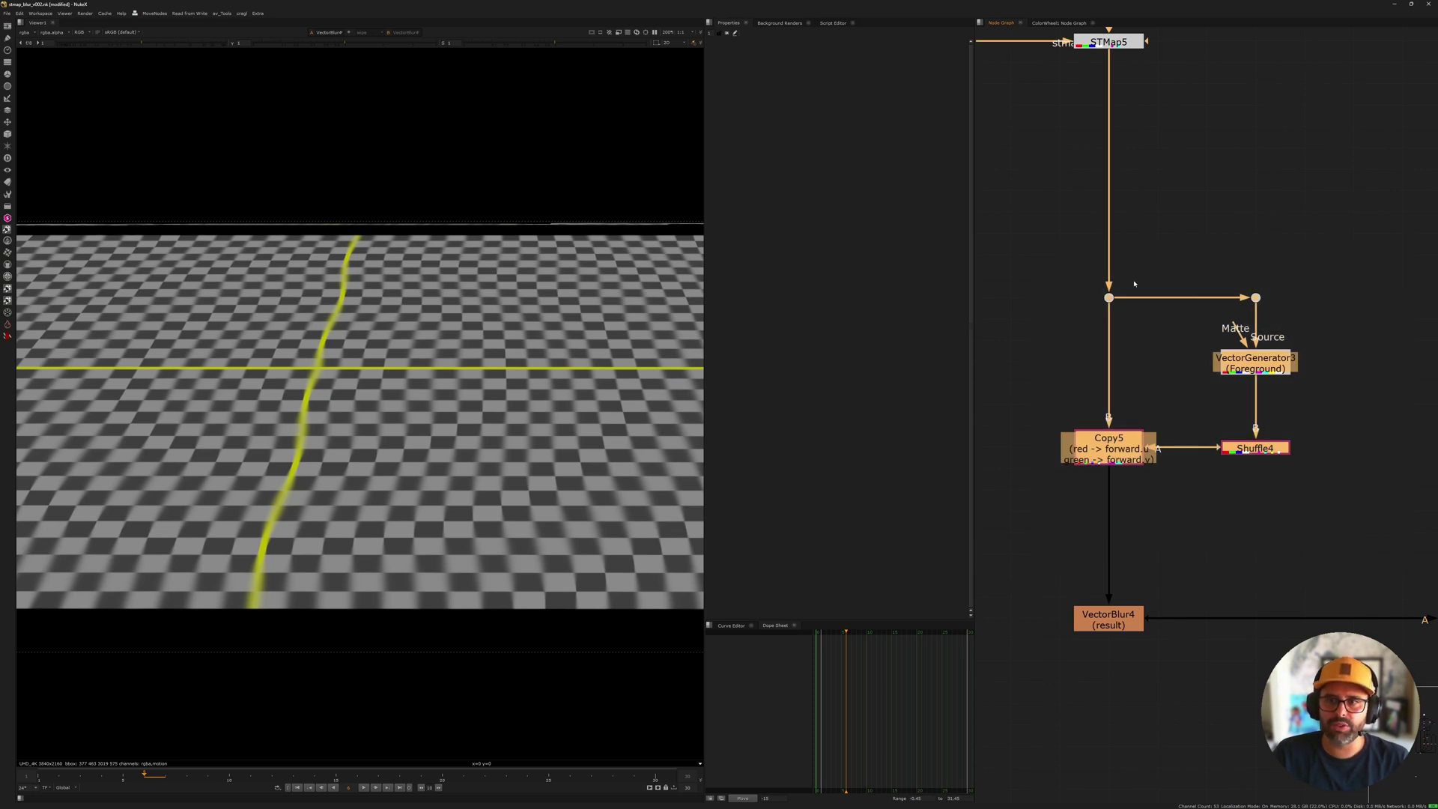
click(1174, 348)
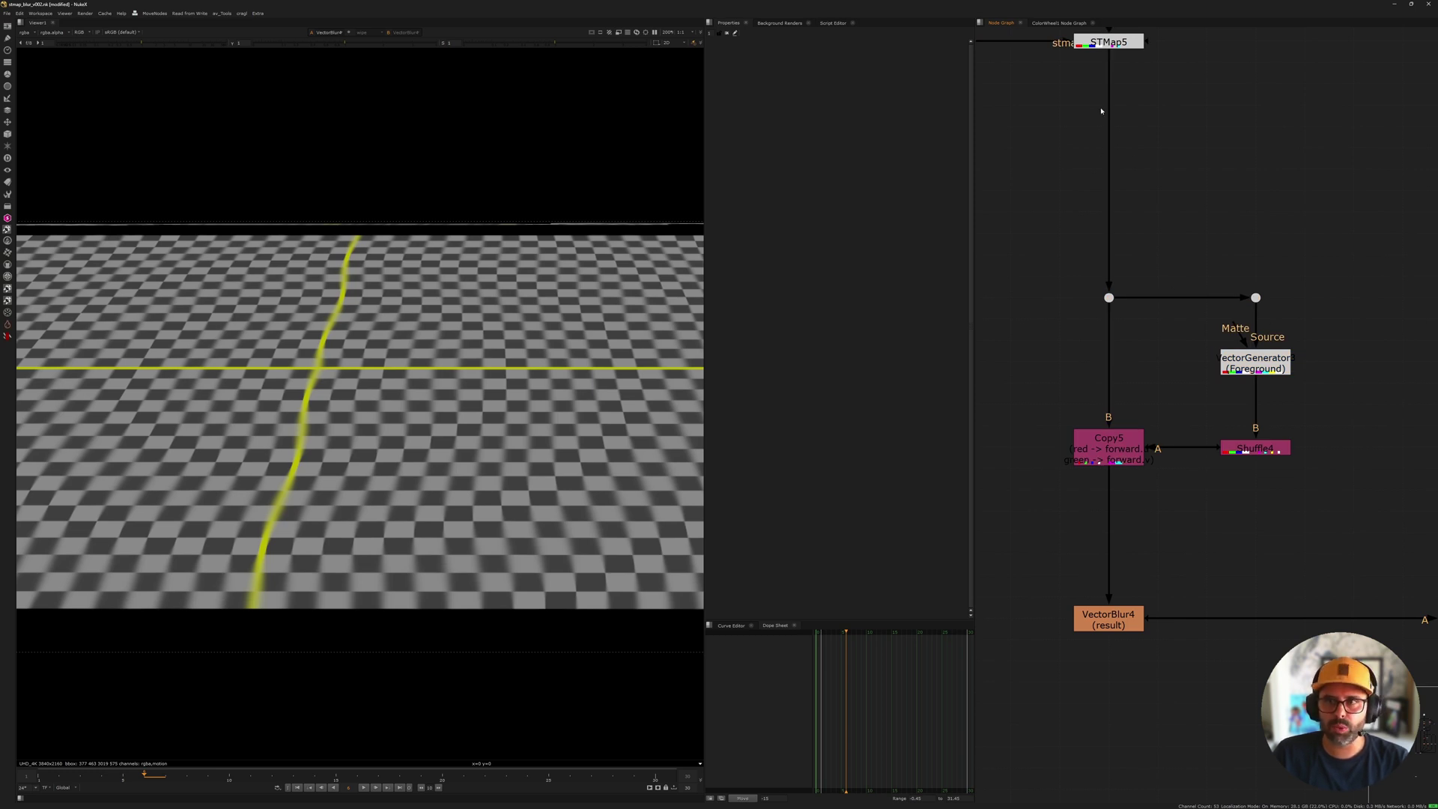
Step: Duplicate the VectorGenerator3 node and connect the copy's Source input to the dot below STMap5
drag(1186, 413, 1368, 306)
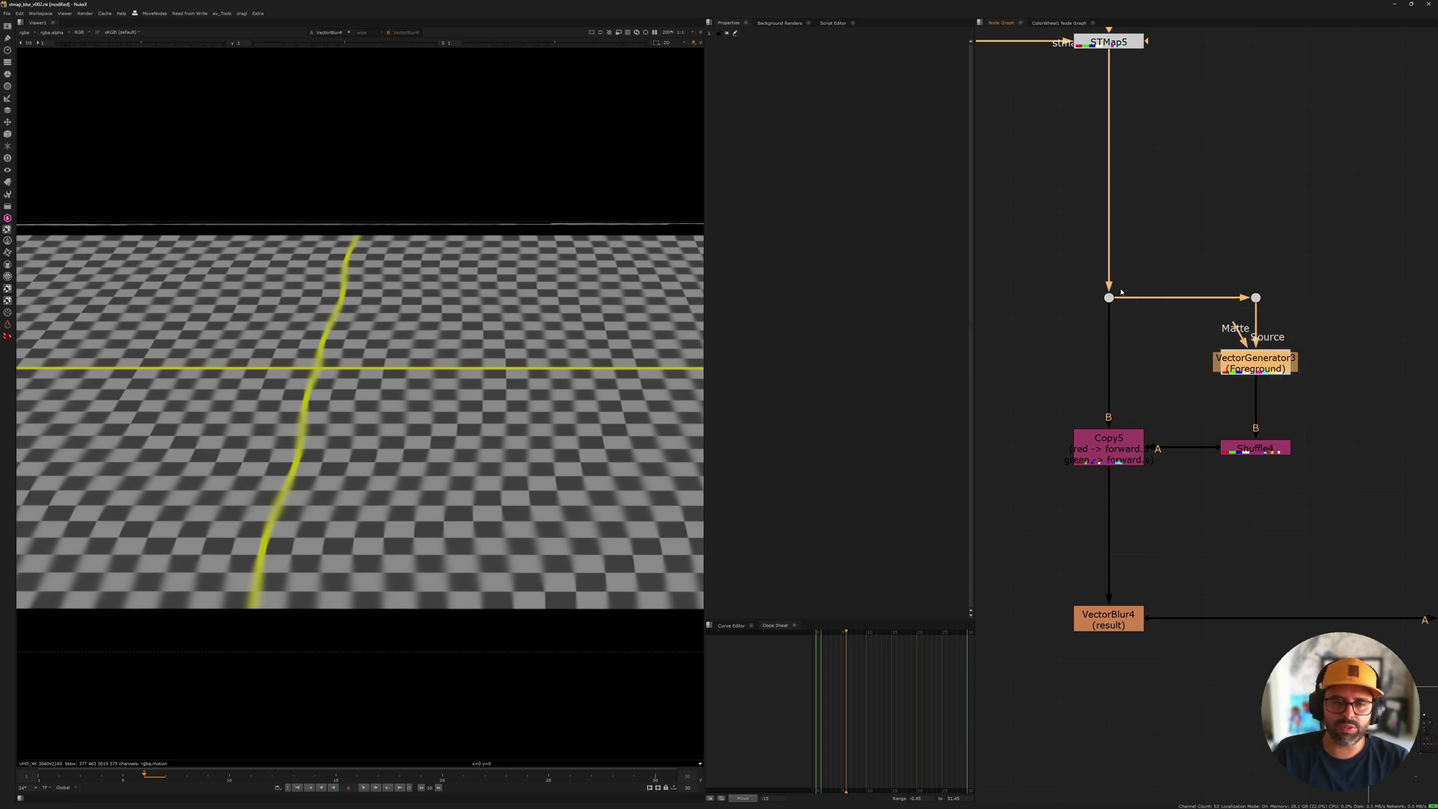
drag(1168, 343, 1344, 414)
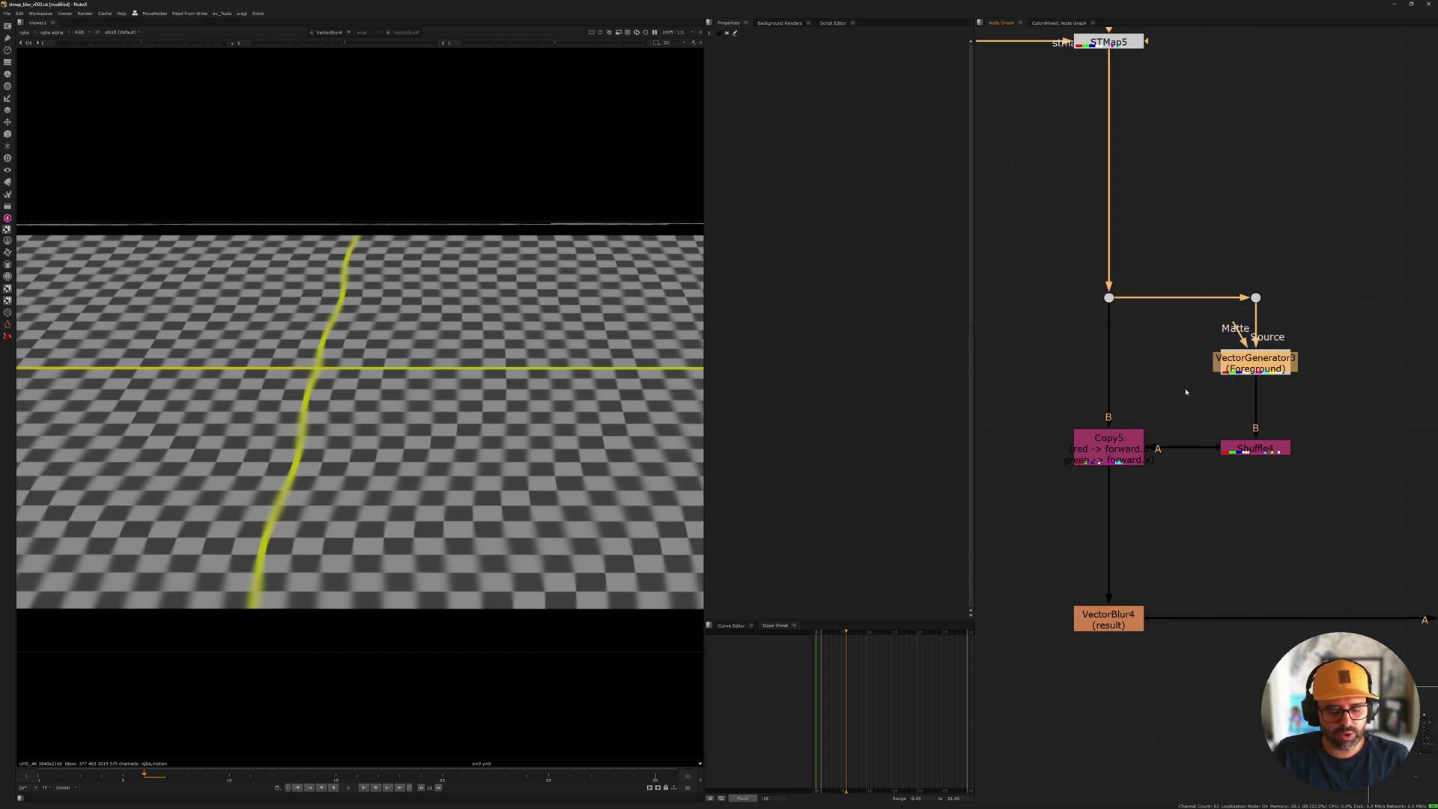
key(ctrl)
middle_drag(1026, 396, 1080, 395)
click(1051, 390)
key(ctrl+v)
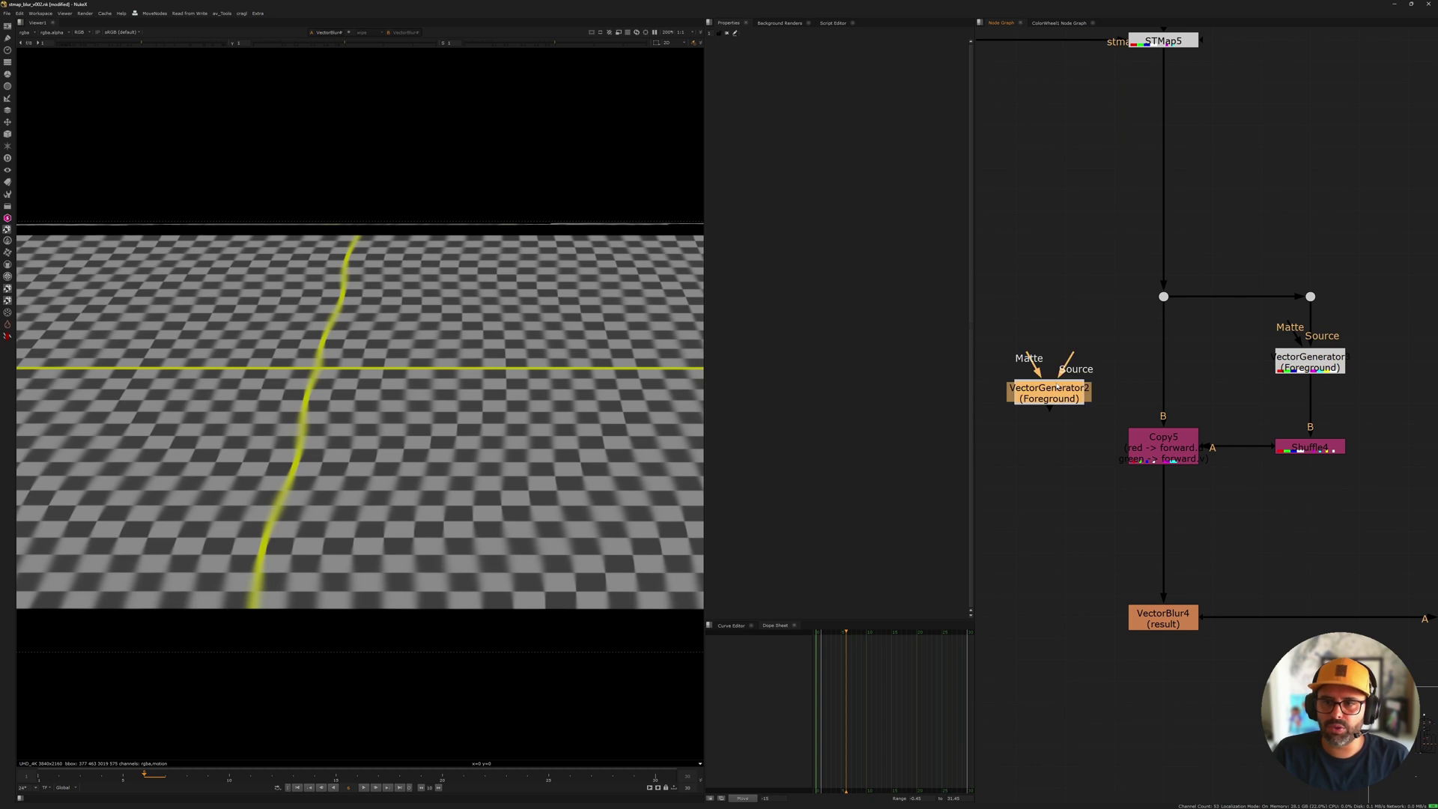
drag(1068, 362, 1157, 301)
drag(1049, 392, 1016, 404)
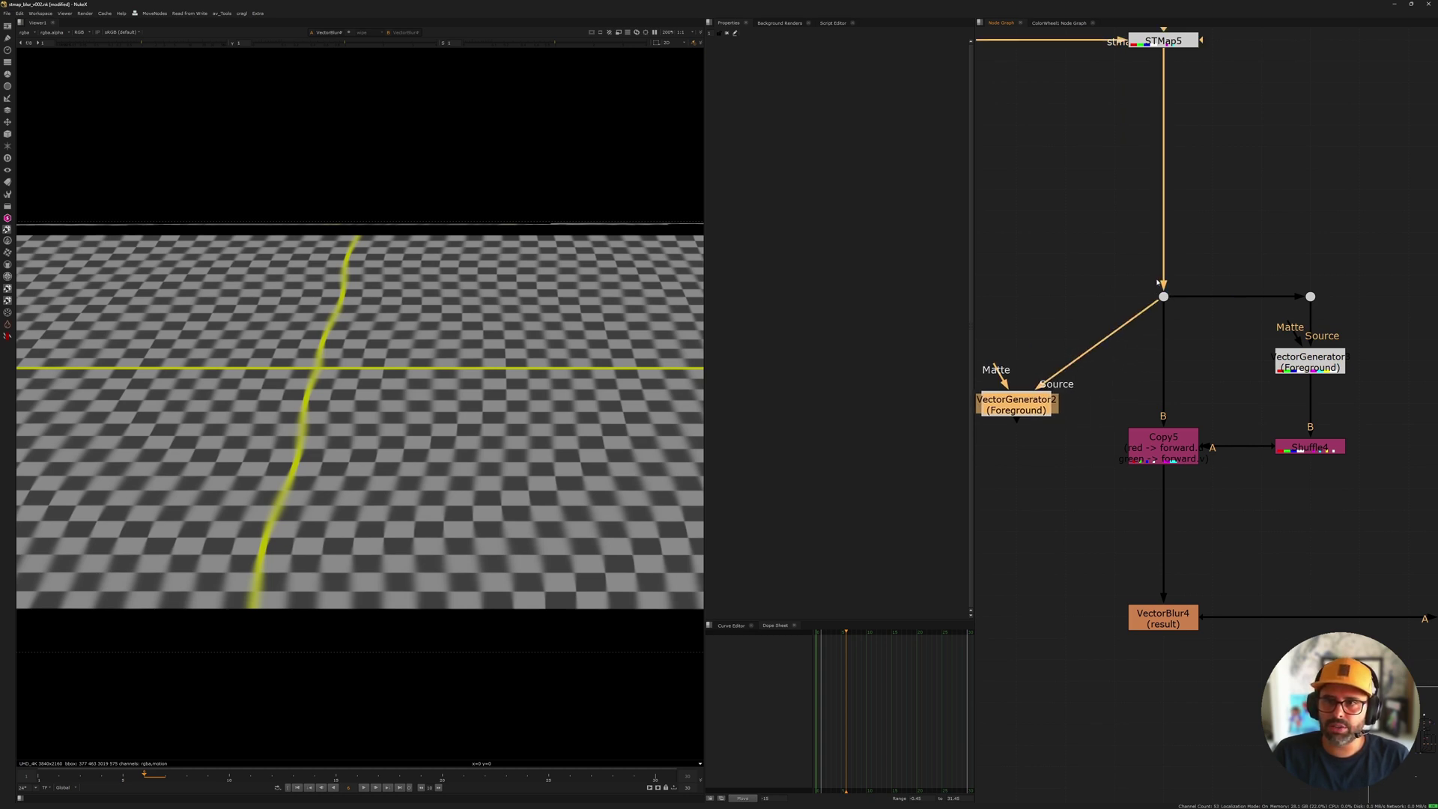
Step: Add a LayerContactSheet node and connect its input to the duplicated VectorGenerator
middle_drag(978, 383, 1036, 364)
middle_drag(1133, 382, 1214, 365)
click(1037, 388)
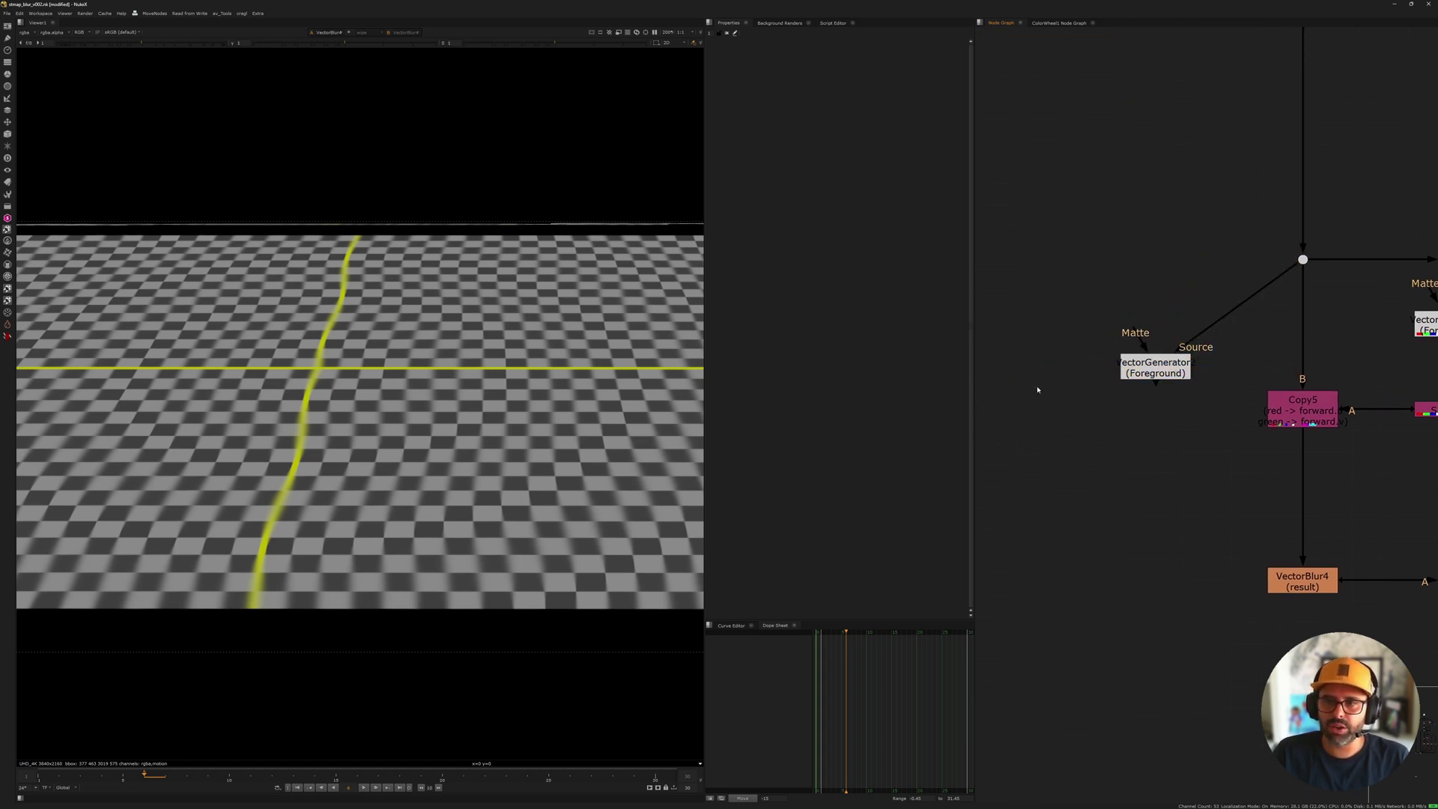
key(Tab)
text(llayer)
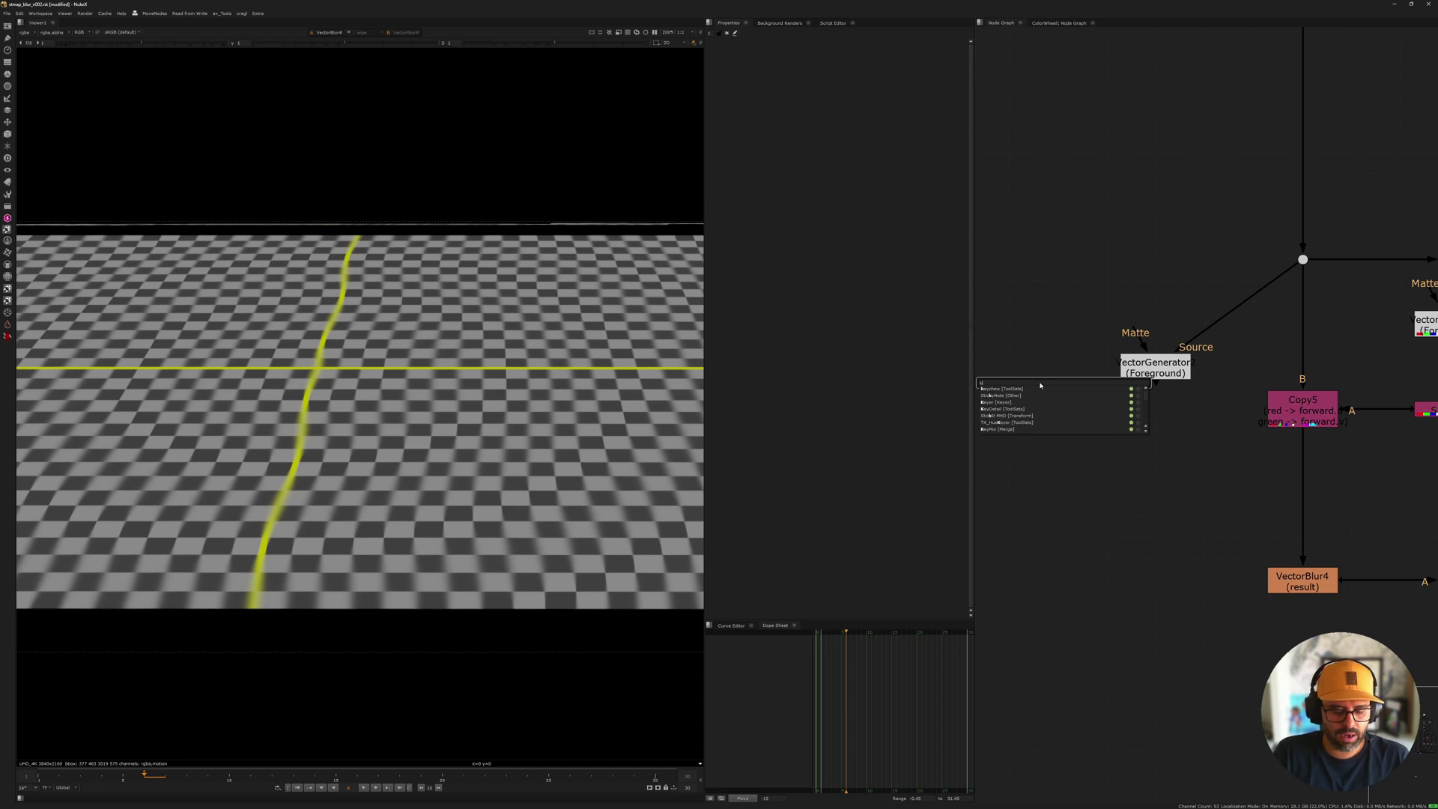
key(Return)
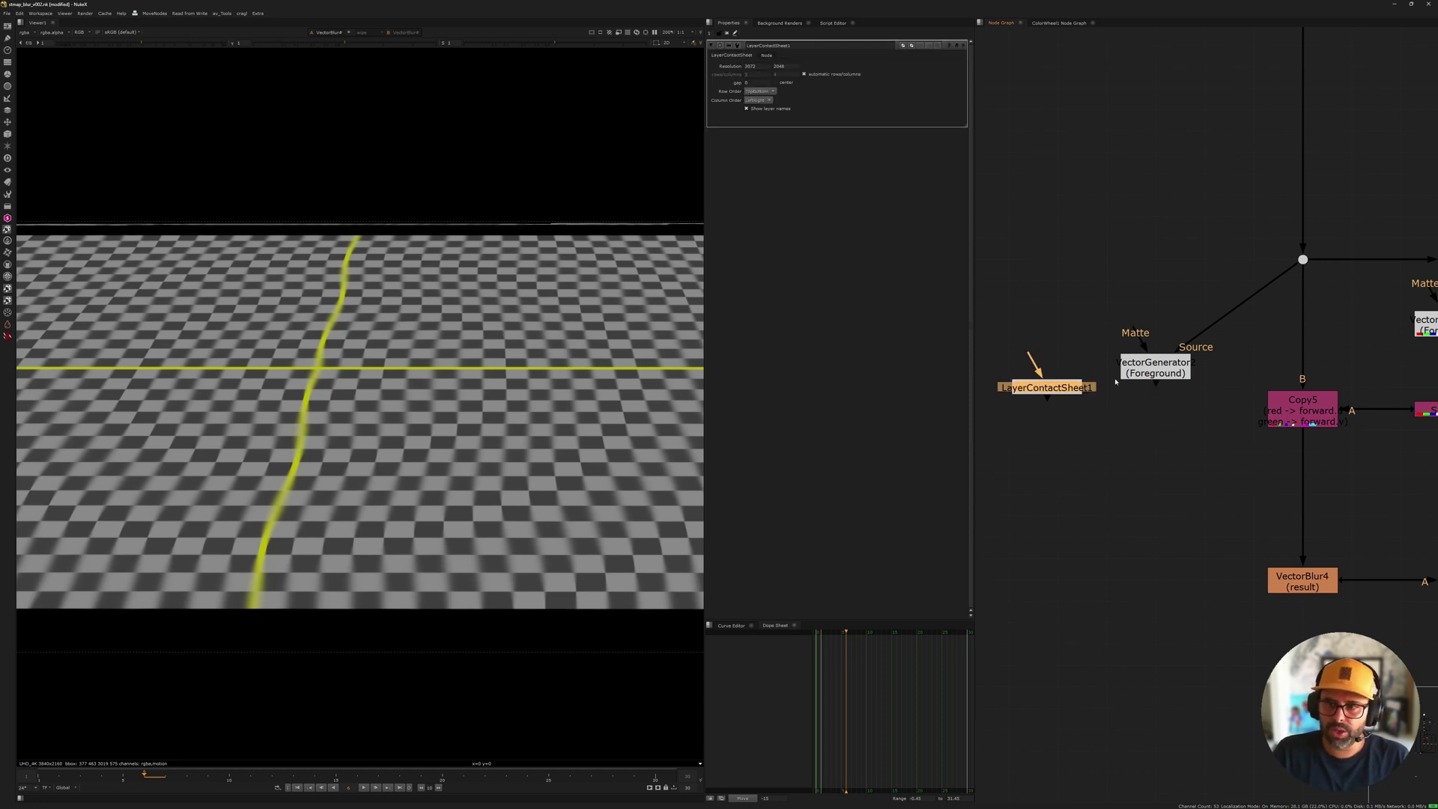
drag(1029, 355, 1134, 369)
Step: View the LayerContactSheet output and fit the whole sheet in view to examine the rgba, forward and backward layers
key(1)
scroll(438, 242, down, 2)
middle_drag(451, 253, 305, 350)
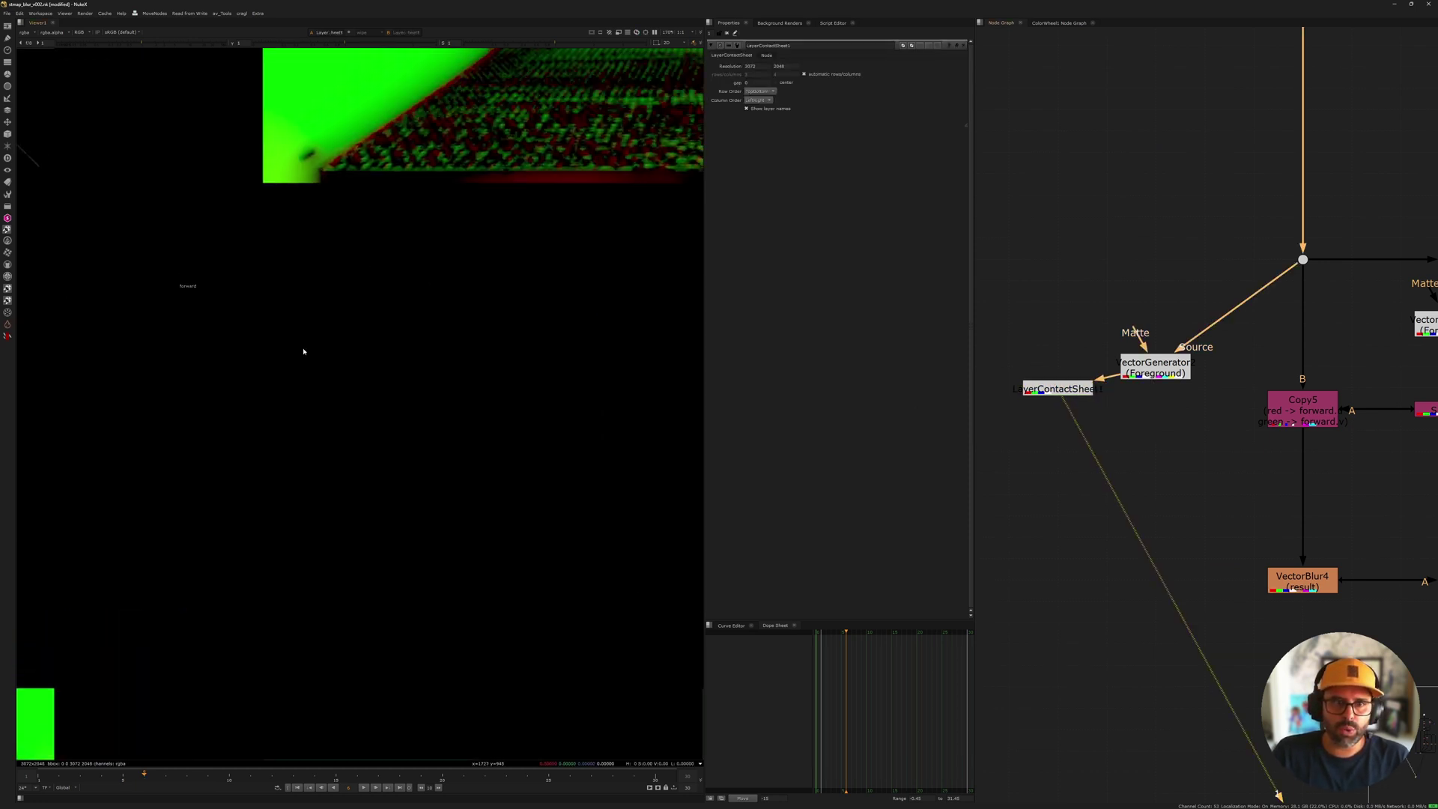
scroll(608, 157, down, 1)
middle_drag(608, 157, 546, 370)
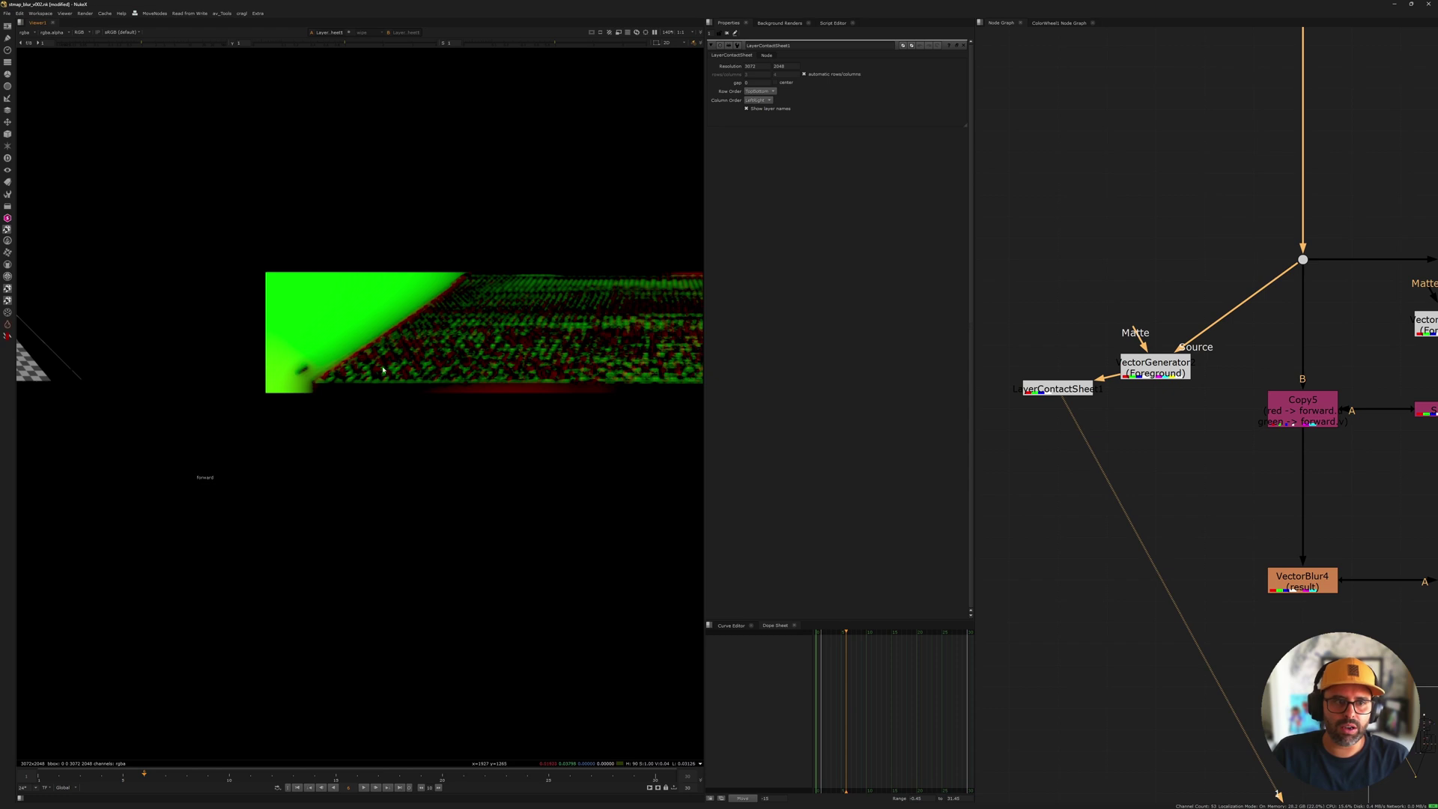
key(f)
middle_drag(1097, 498, 1021, 437)
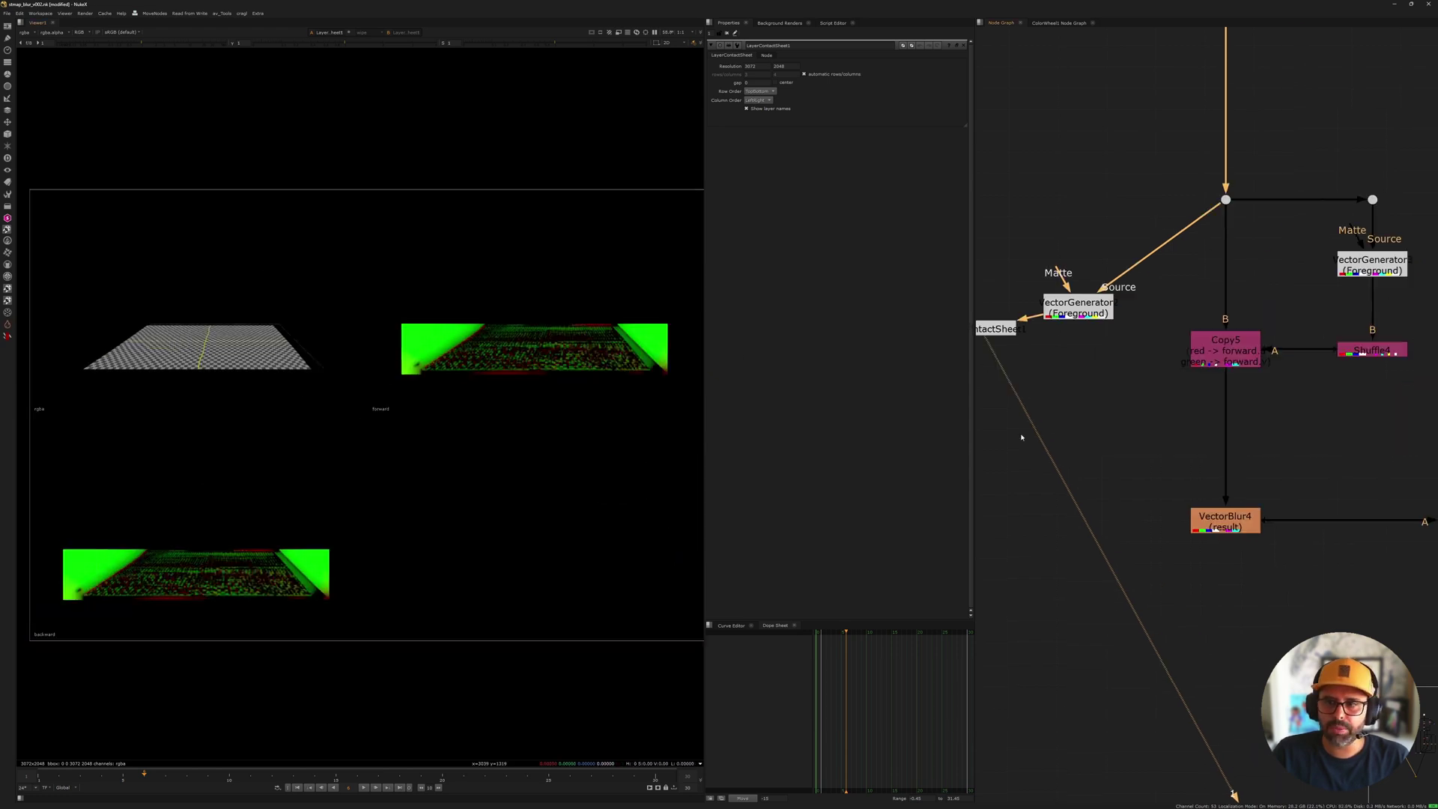
Step: View the VectorBlur4 result again and advance one frame to check the blur
scroll(1223, 364, up, 3)
click(1205, 669)
key(1)
scroll(405, 512, up, 4)
scroll(412, 510, up, 3)
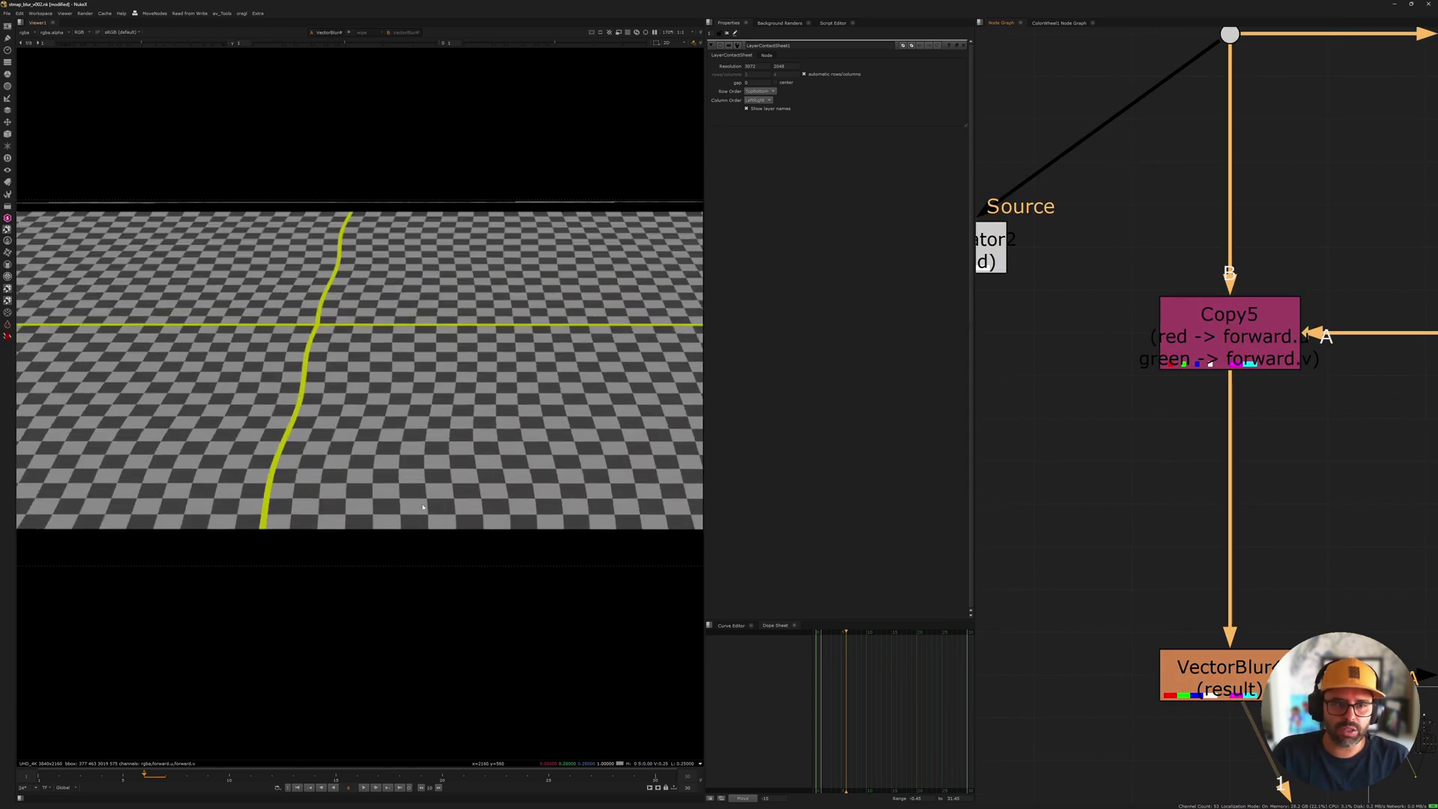
key(Right)
scroll(1037, 295, down, 2)
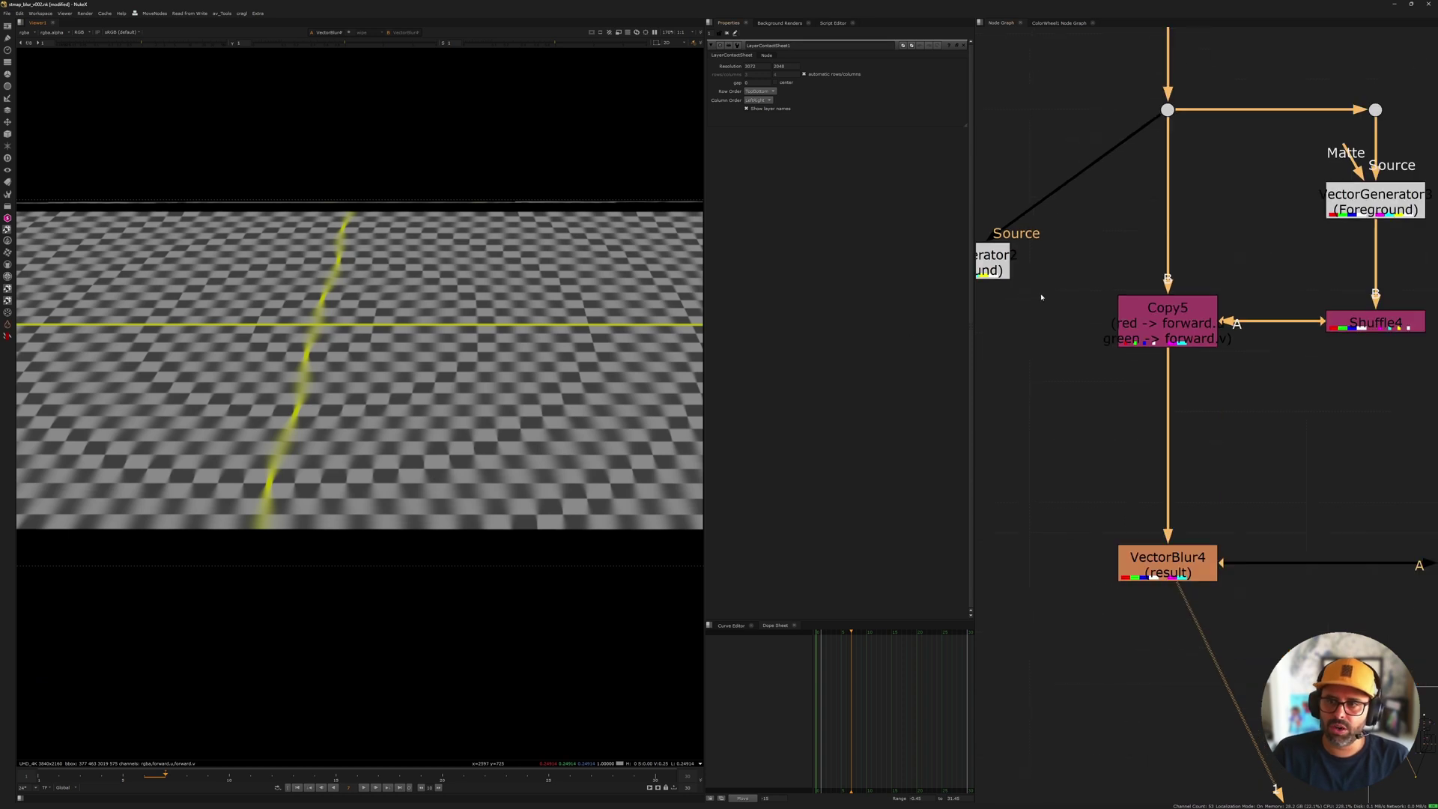
Step: Reconnect VectorBlur4's main input from Copy5 directly to the duplicated VectorGenerator
middle_drag(1043, 295, 1089, 356)
drag(1213, 524, 1010, 333)
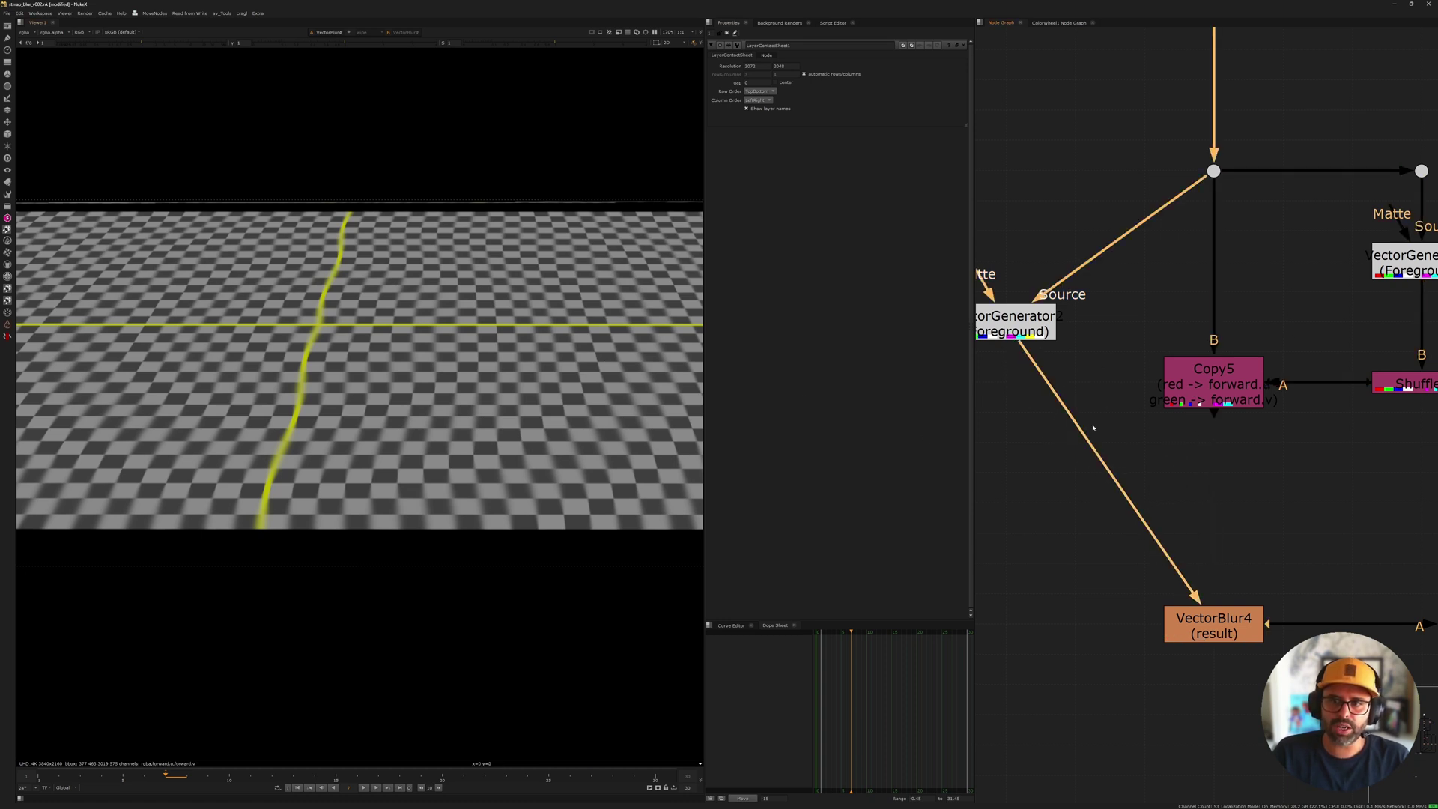
scroll(1092, 427, down, 5)
Step: Select the bypassed VectorGenerator3, Shuffle4 and Copy5 branch, and the directly connected VectorGenerator, to compare both routes
drag(1108, 256, 1306, 434)
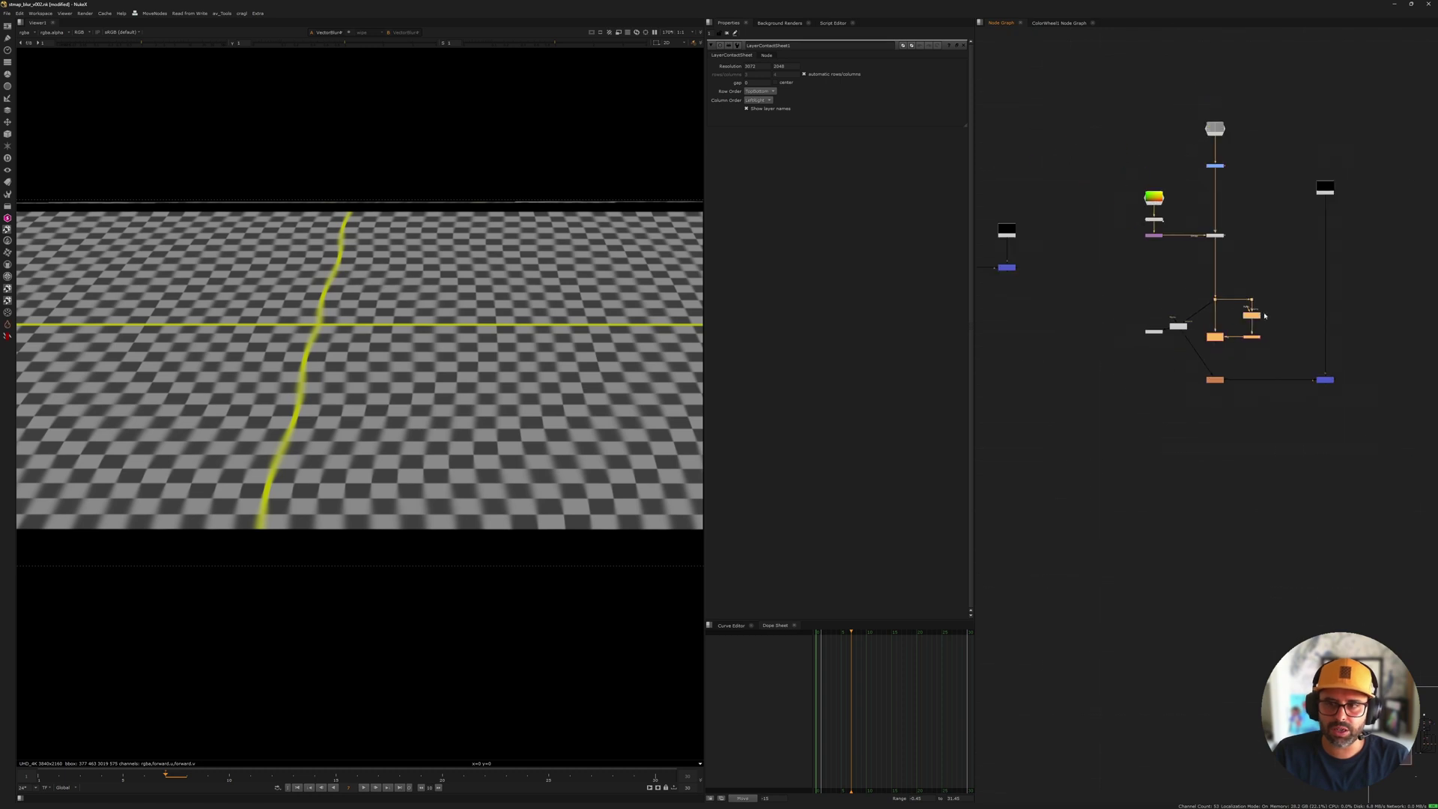
scroll(1220, 318, up, 4)
scroll(1246, 325, up, 3)
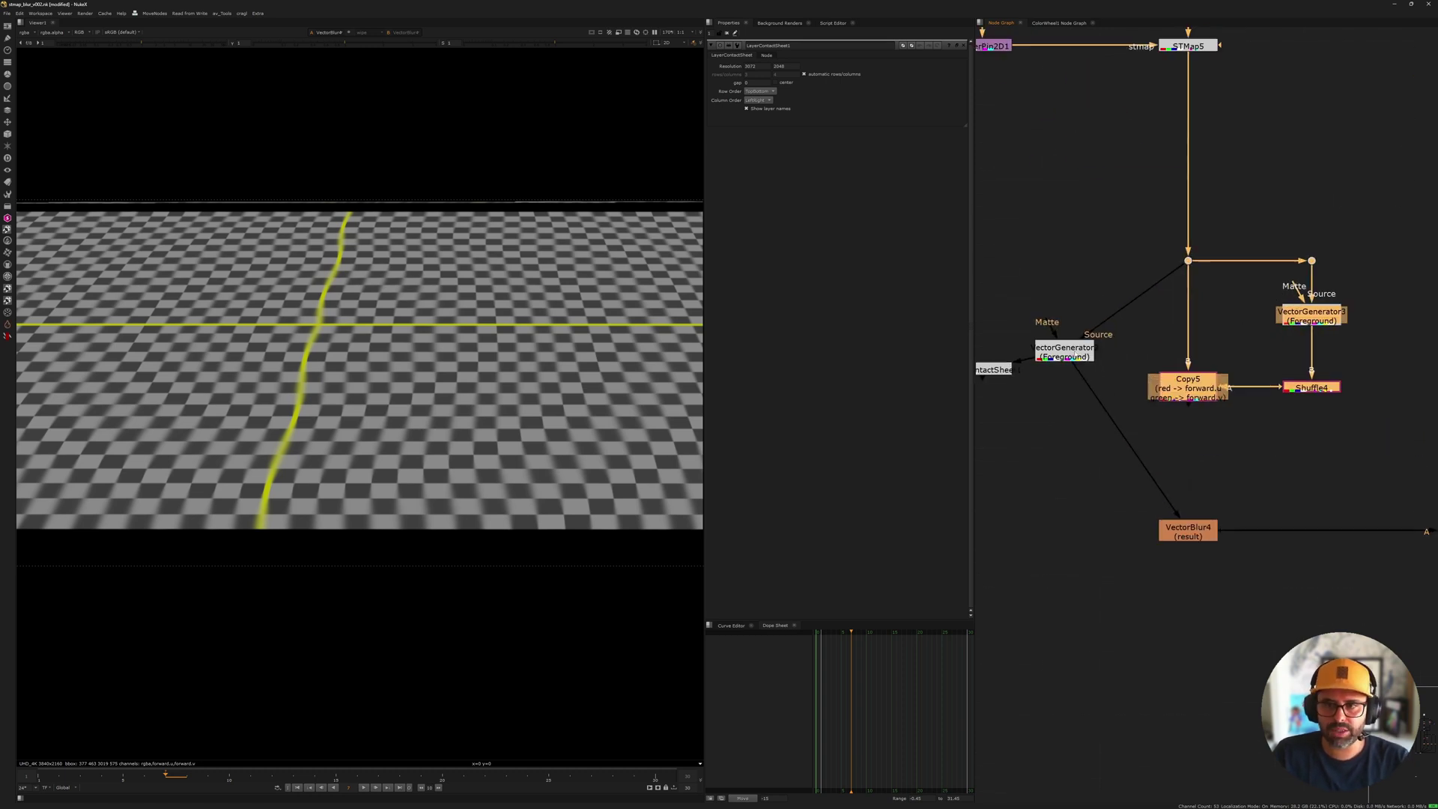
drag(1019, 303, 1109, 375)
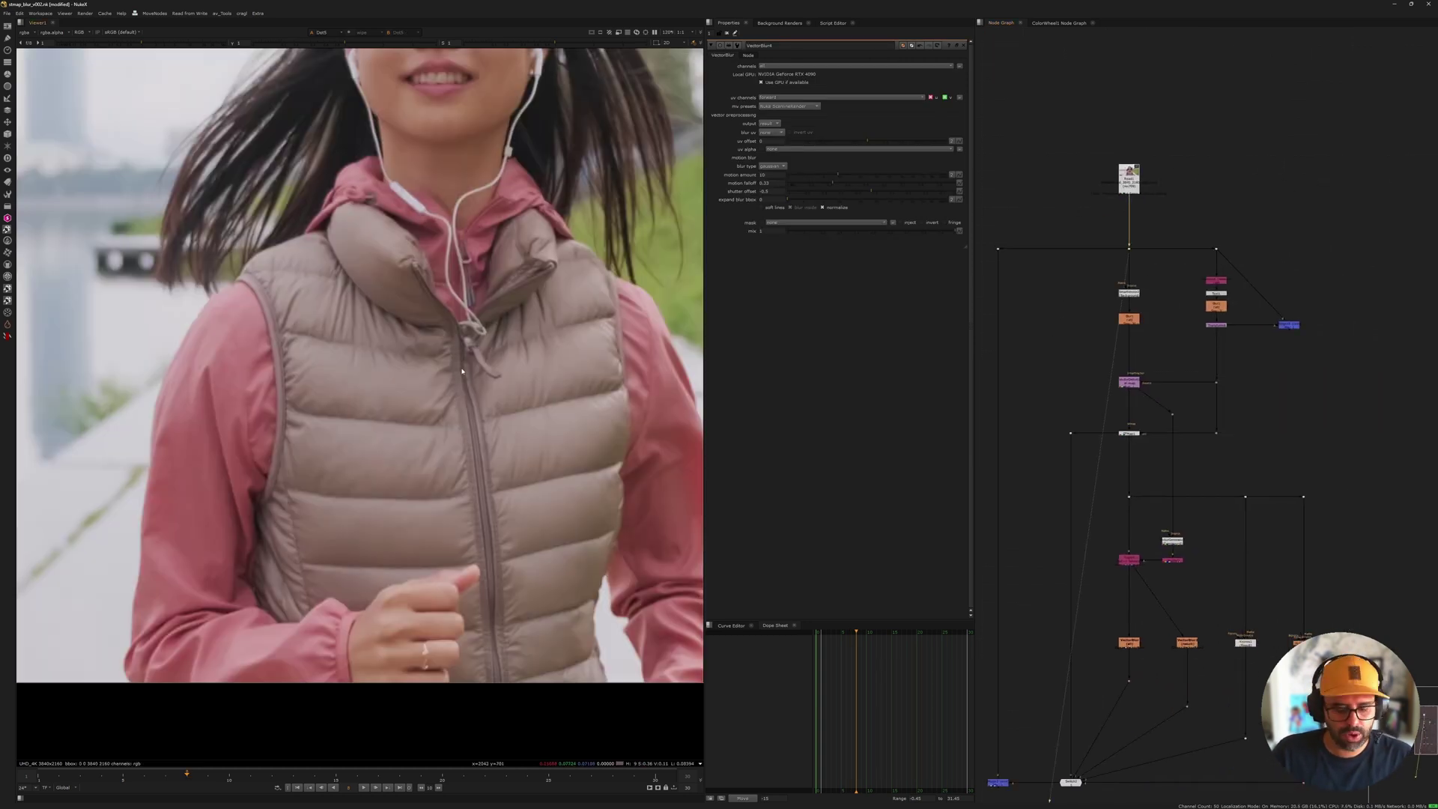
Step: Fit the running woman plate in view and view the output of the SmartVector2 node
key(f)
scroll(1113, 191, up, 3)
scroll(1114, 191, up, 4)
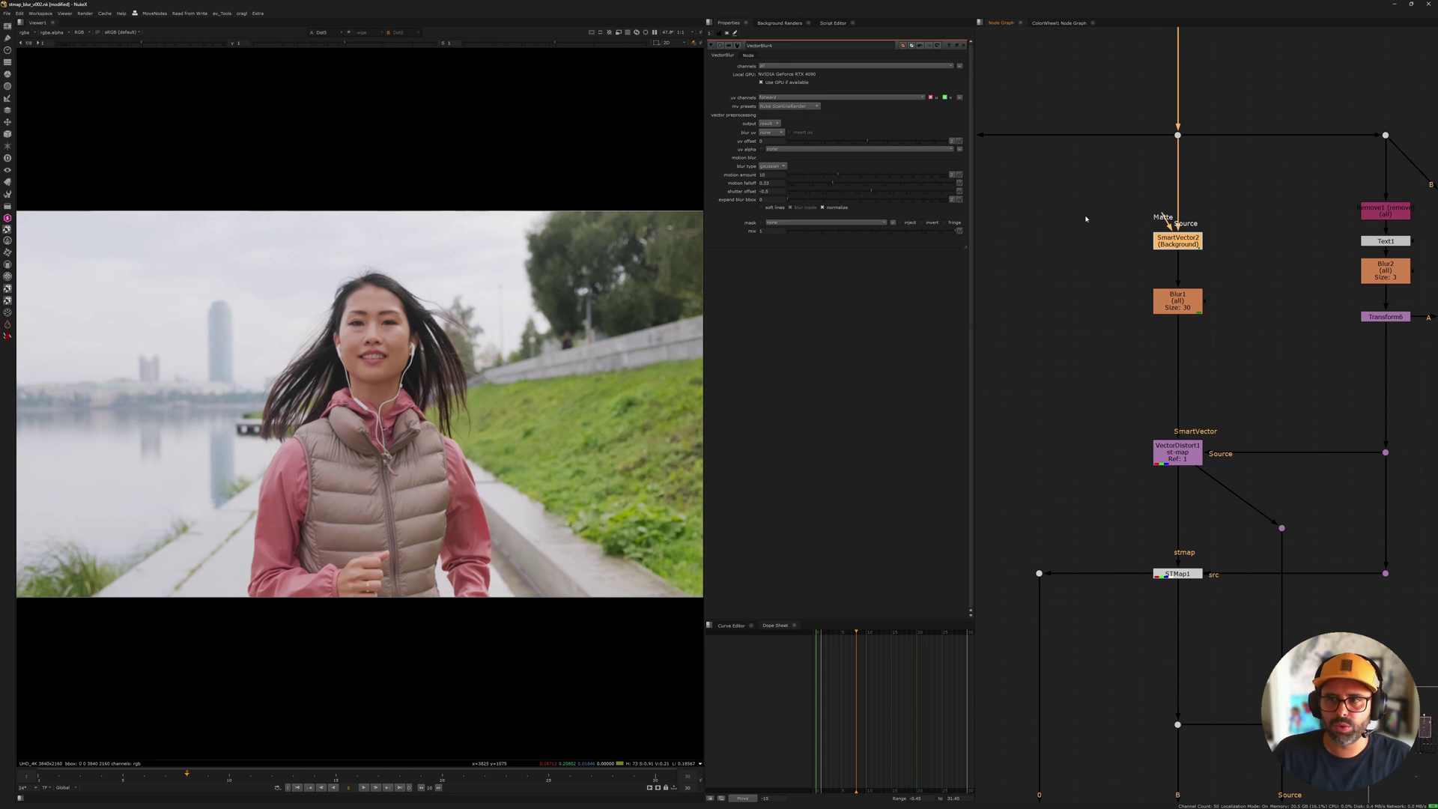
key(1)
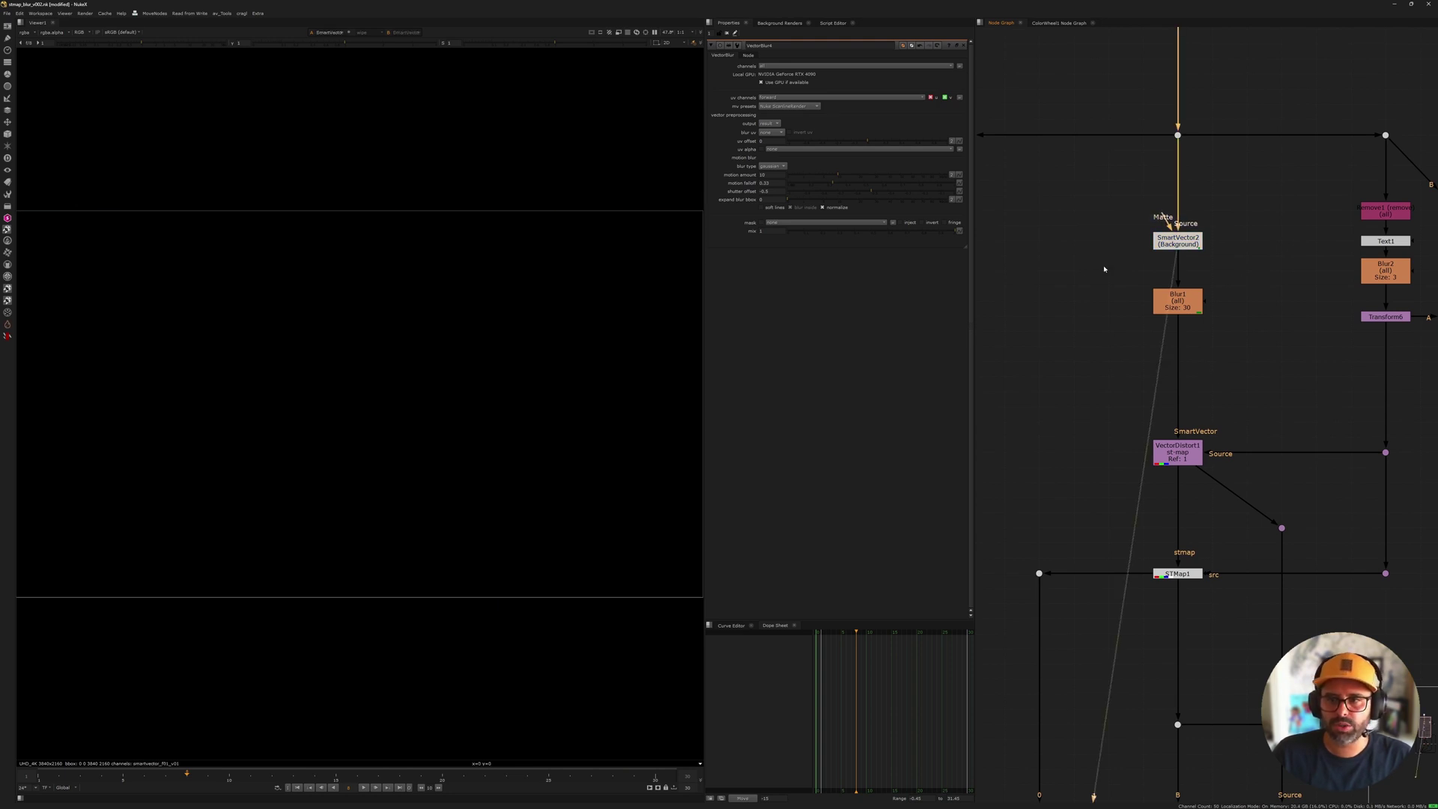
Step: View the outputs of the Blur1 and VectorDistort1 nodes in turn
middle_drag(1143, 411, 1120, 353)
click(1157, 244)
key(1)
click(1157, 395)
key(1)
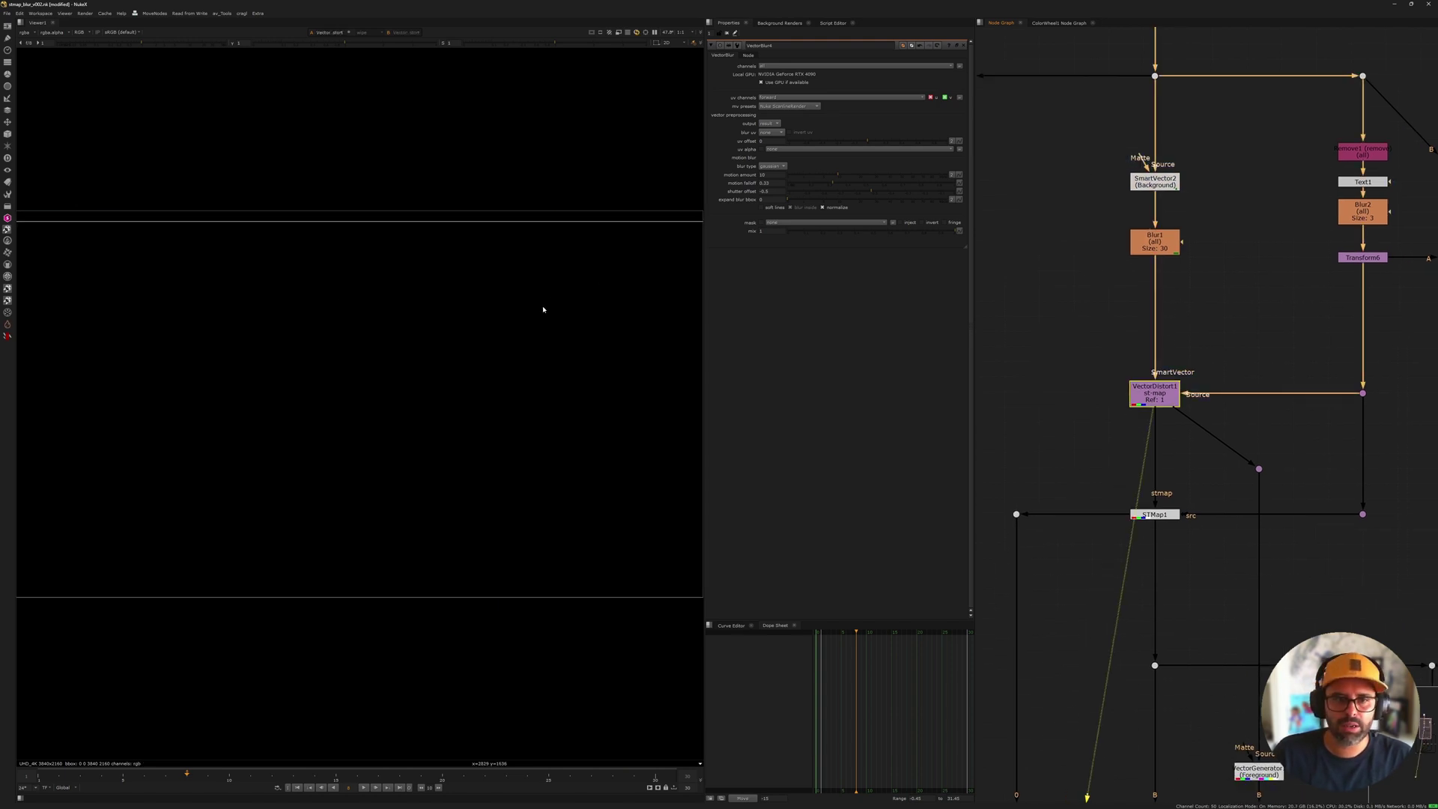
Step: View the output of the Merge10 node, which combines the transformed text with the plate
middle_drag(1195, 188, 1029, 226)
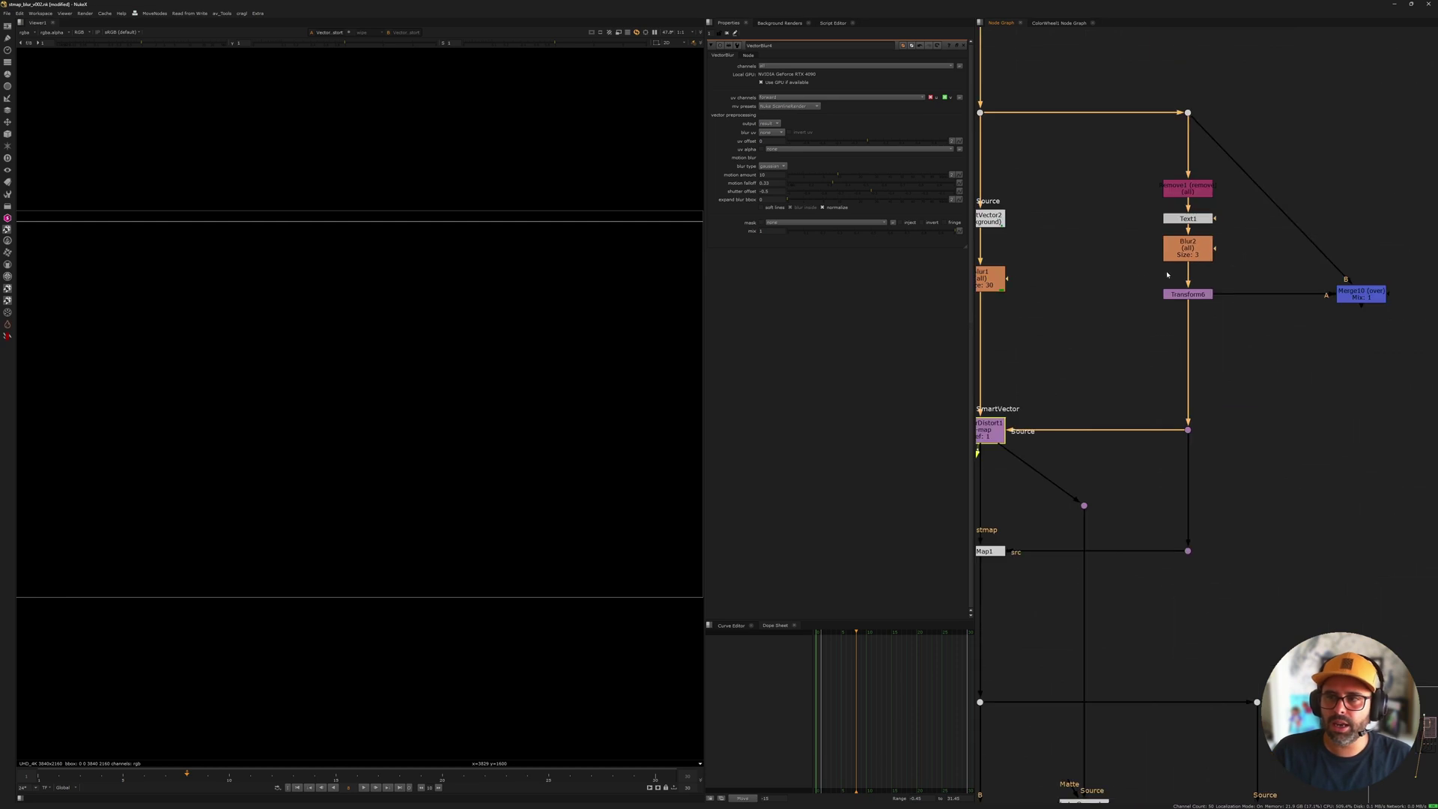
click(1361, 294)
key(1)
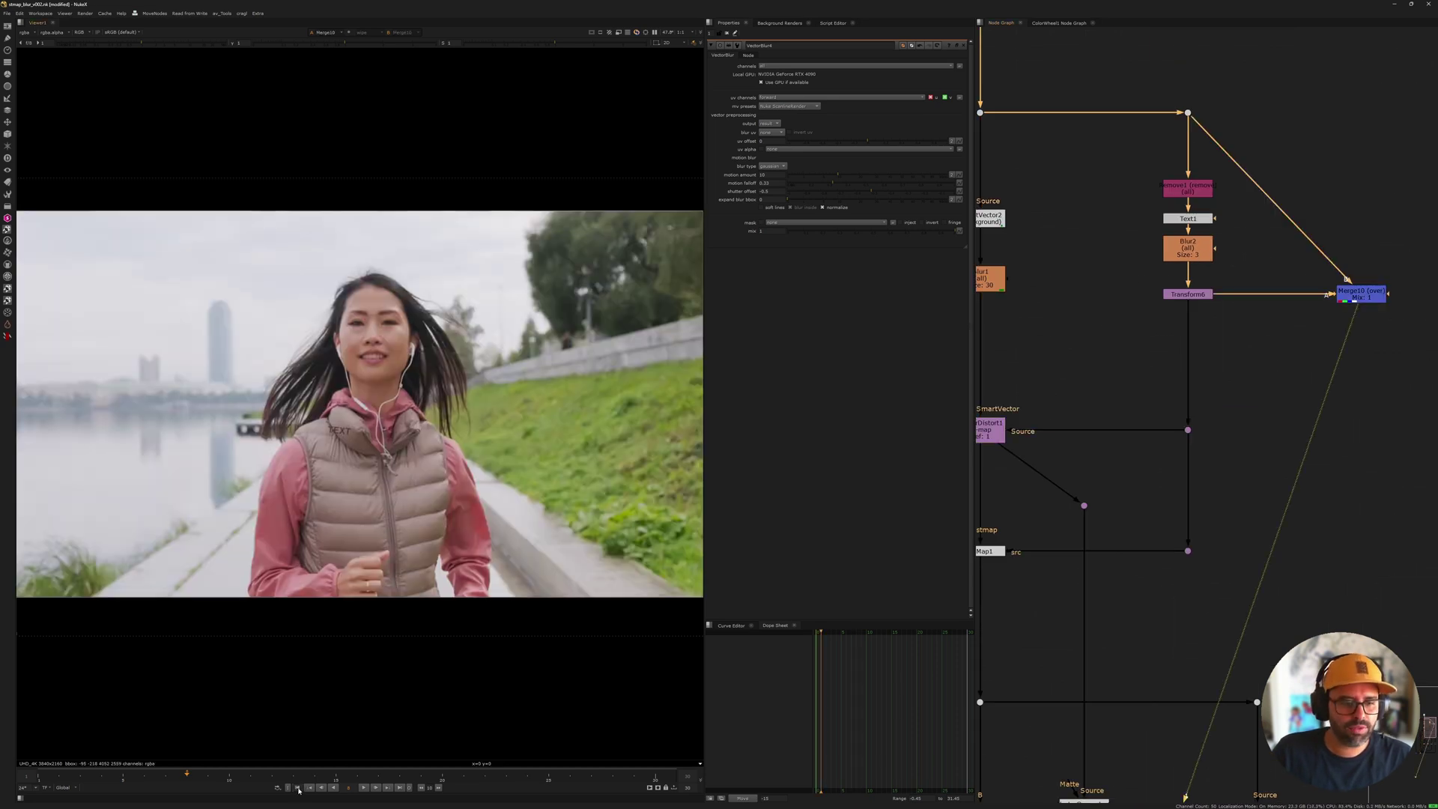
Step: Compare the clean plate with the output of Merge10 on the first frame
scroll(409, 501, up, 3)
drag(409, 501, 399, 496)
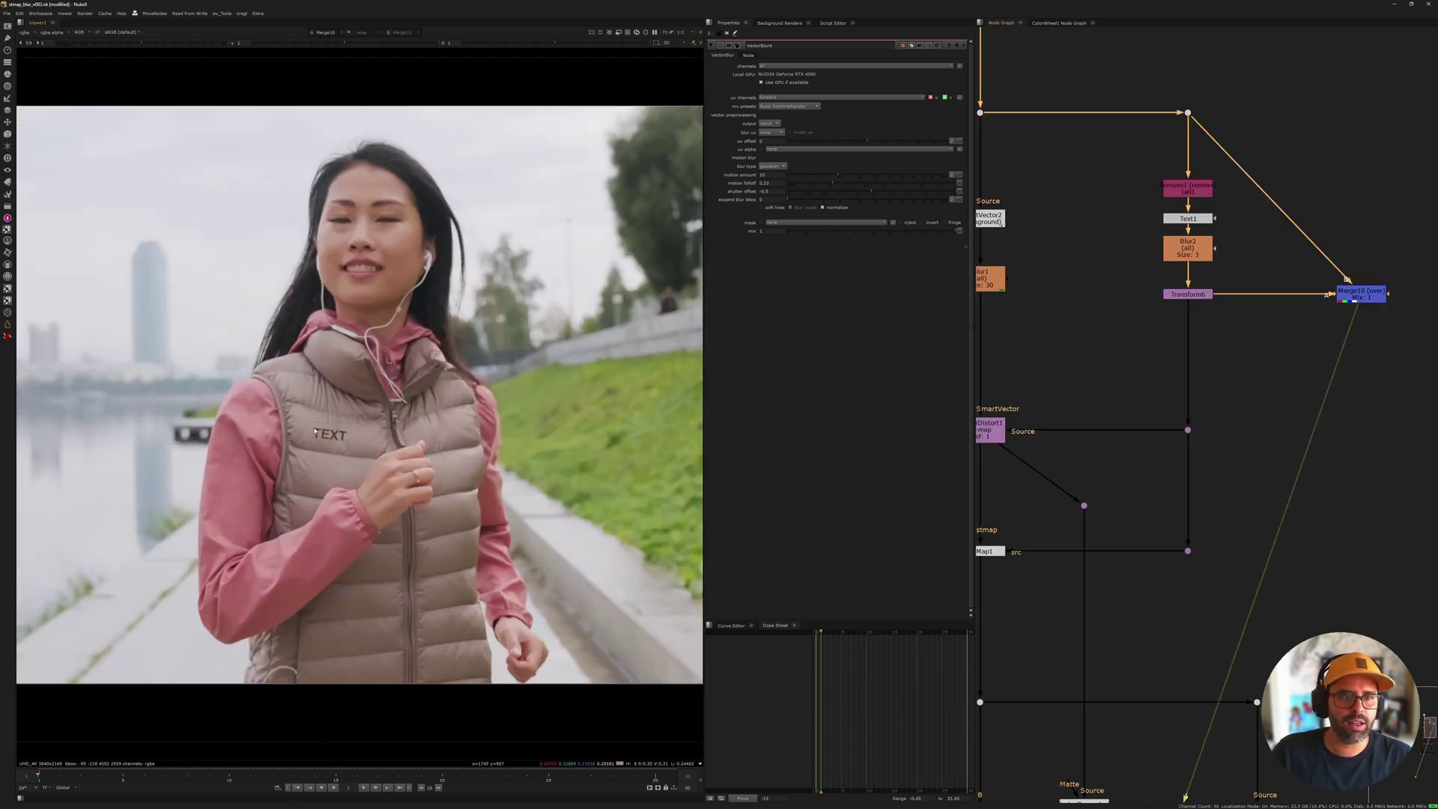
middle_drag(399, 497, 510, 520)
click(1186, 113)
key(1)
click(1361, 294)
key(1)
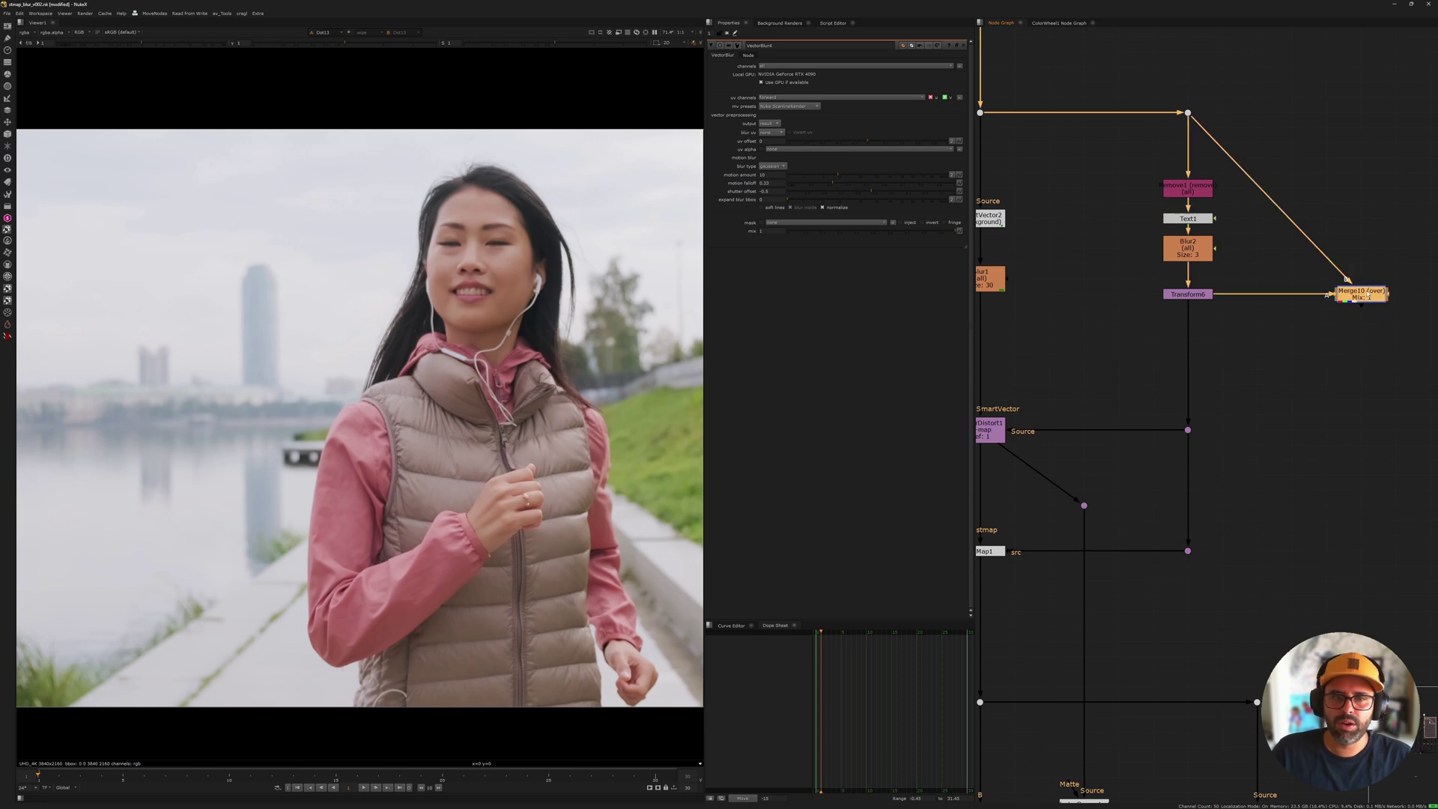
Step: View the output of the VectorDistort1 node
click(1311, 352)
key(2)
key(1)
middle_drag(1194, 360, 1380, 282)
click(1166, 352)
key(1)
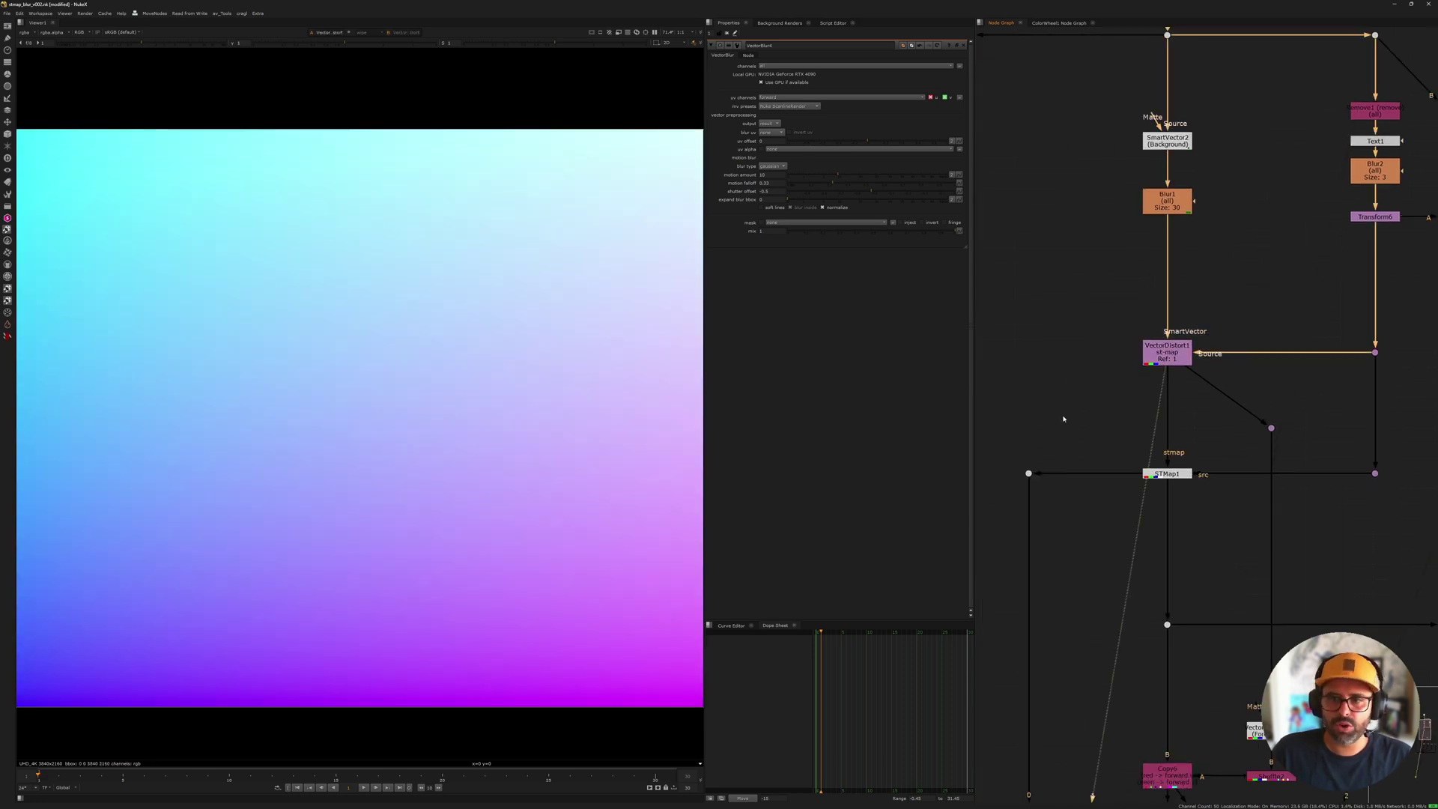
Step: Open the VectorDistort1 properties and view the distorted text from the STMap1 node
middle_drag(1169, 356, 1150, 276)
double_click(1149, 275)
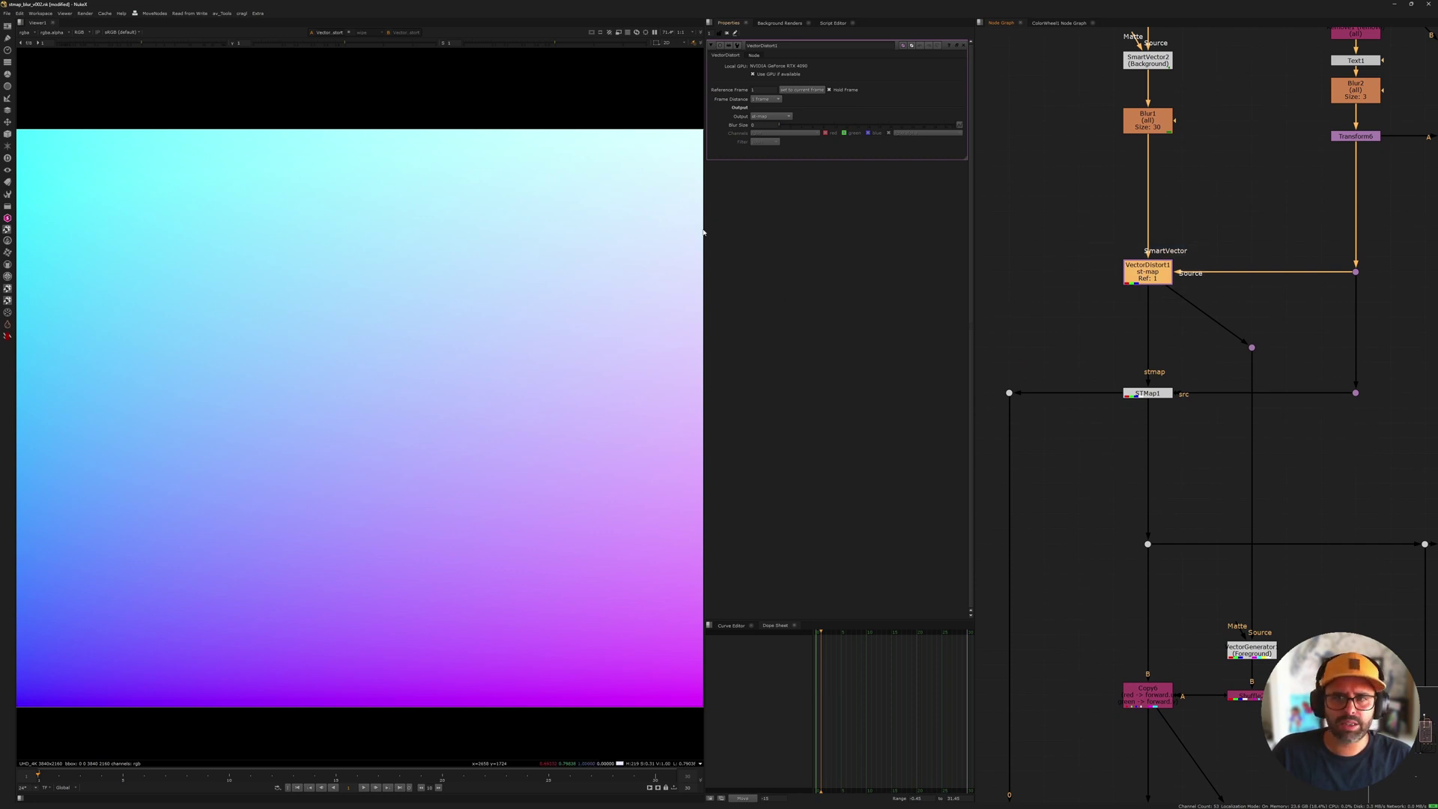
mouse_move(1154, 411)
middle_down()
mouse_move(1138, 447)
mouse_move(1150, 396)
middle_up()
drag(1078, 326, 1237, 429)
key(1)
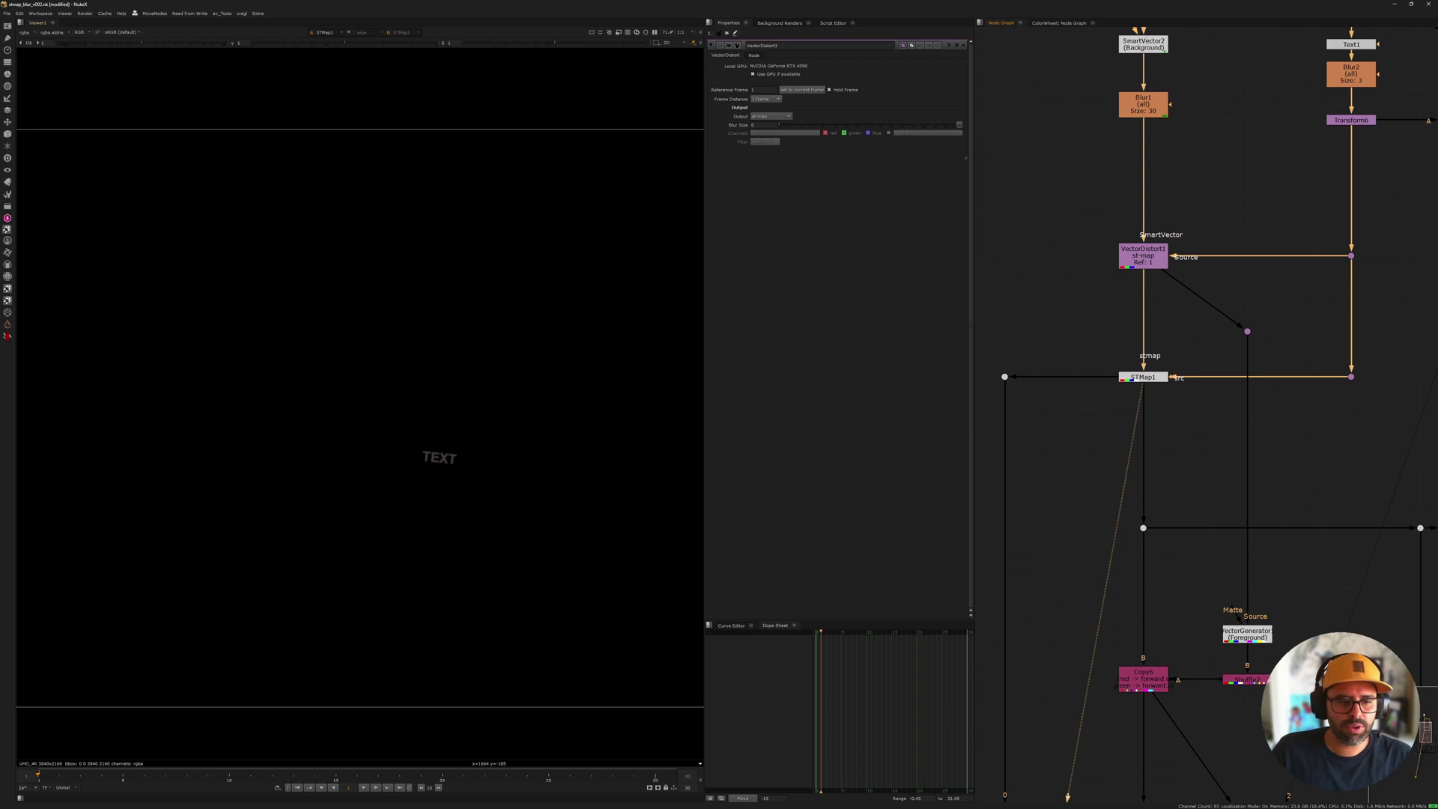
Step: Set the which value of Switch2 to 0 and view the output of Merge2
scroll(1143, 504, down, 3)
middle_drag(1041, 739, 1142, 517)
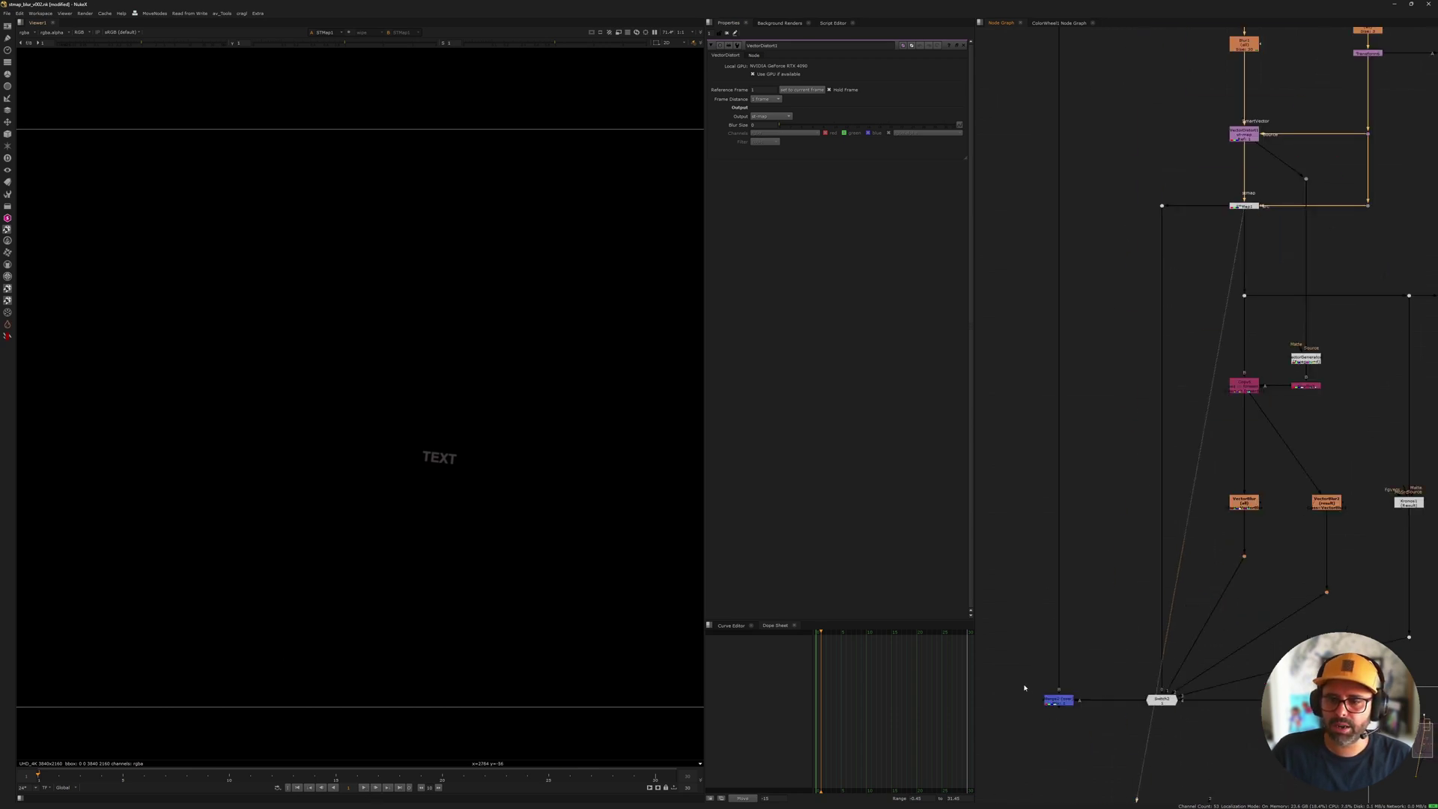
click(1162, 700)
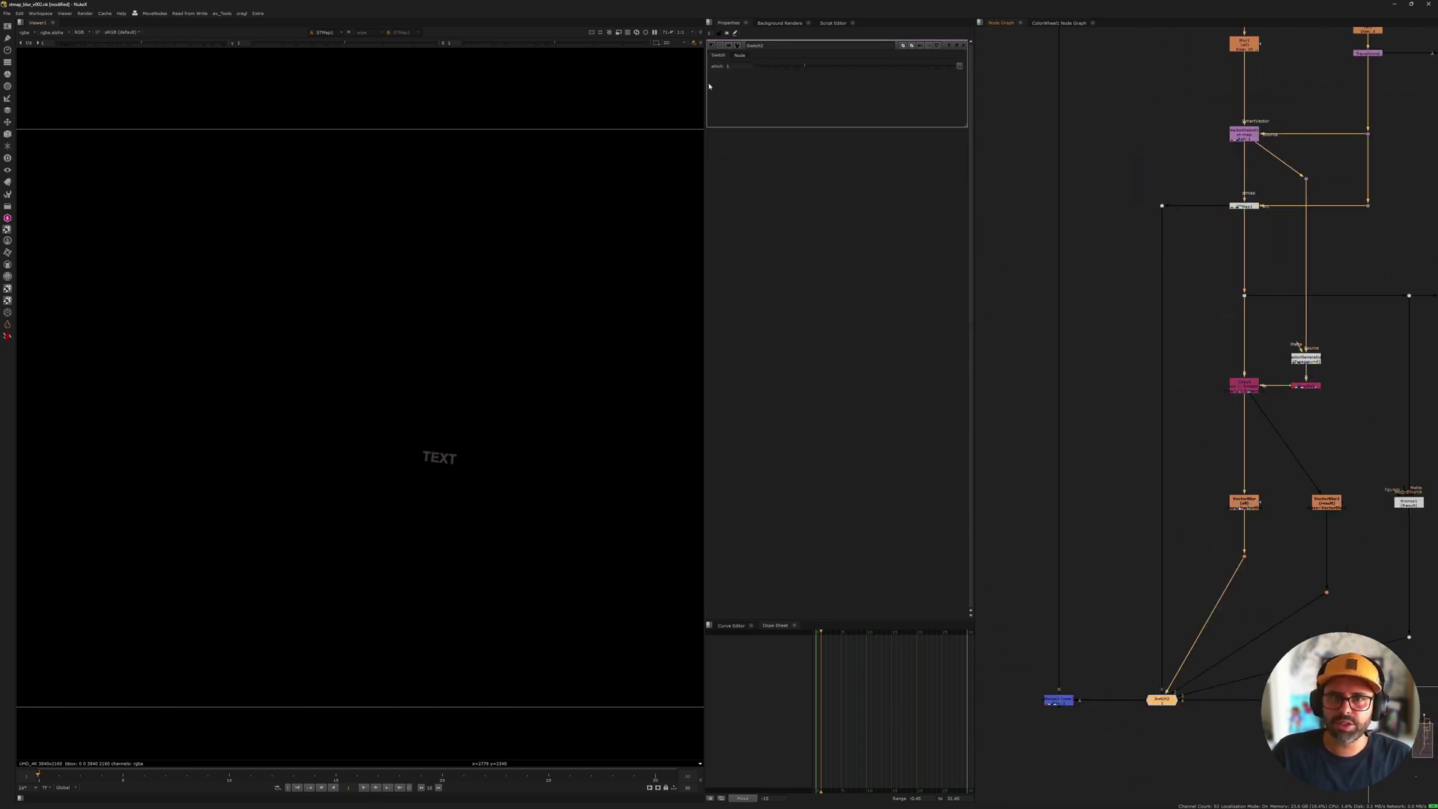
drag(737, 66, 686, 70)
text(0)
key(Return)
drag(1194, 195, 1271, 237)
click(1005, 688)
key(2)
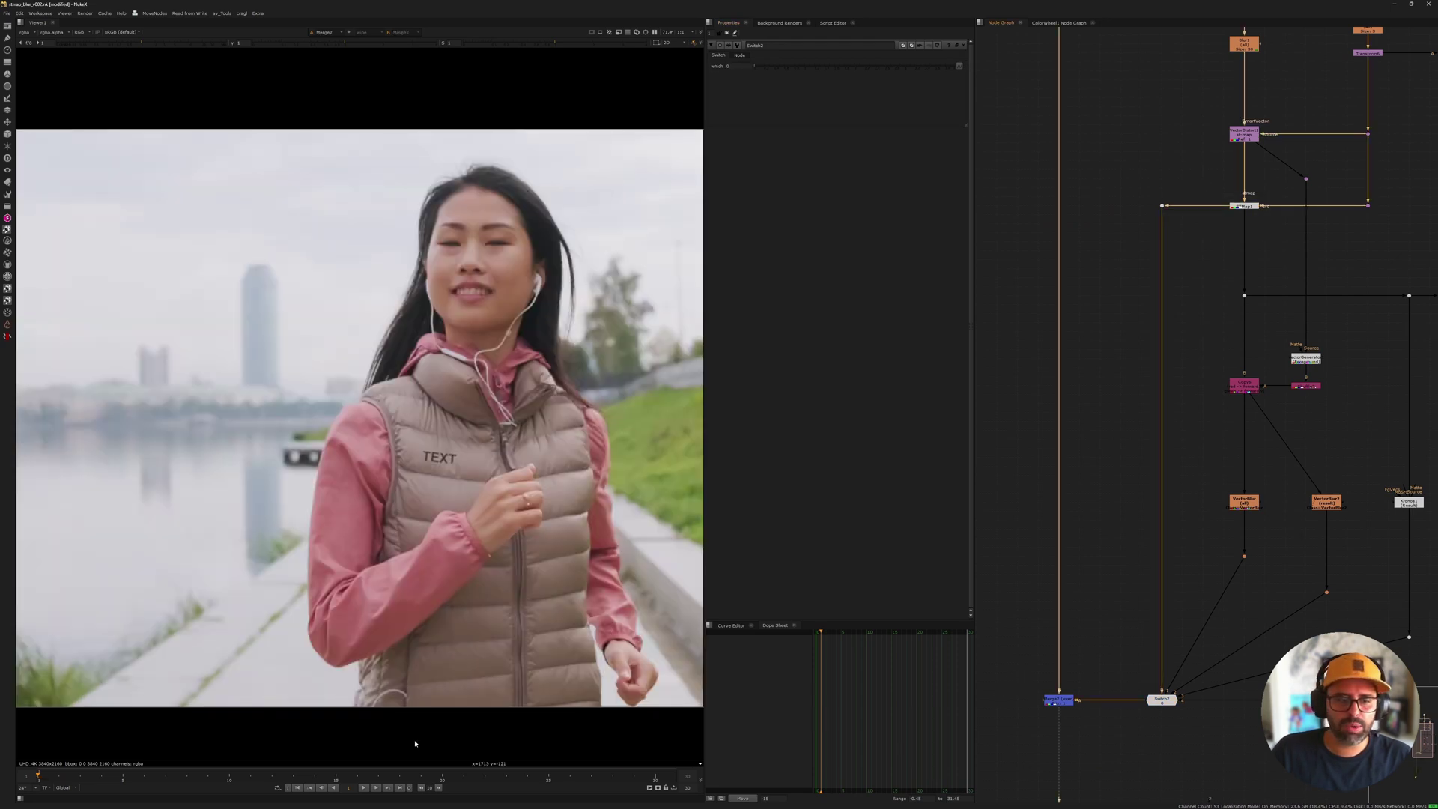
Step: Play back the Merge2 result and examine the tracked text on the vest up close
click(363, 787)
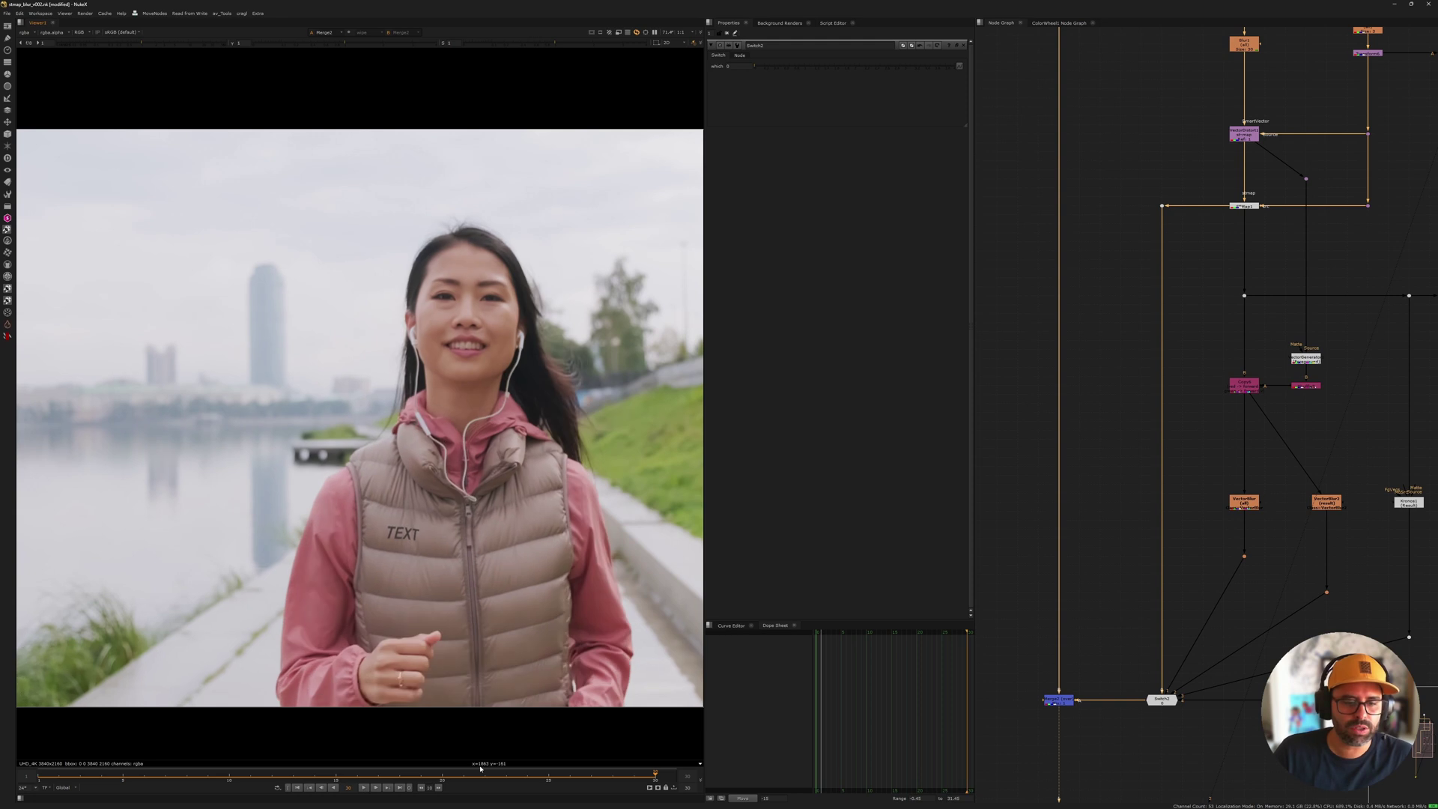
click(444, 771)
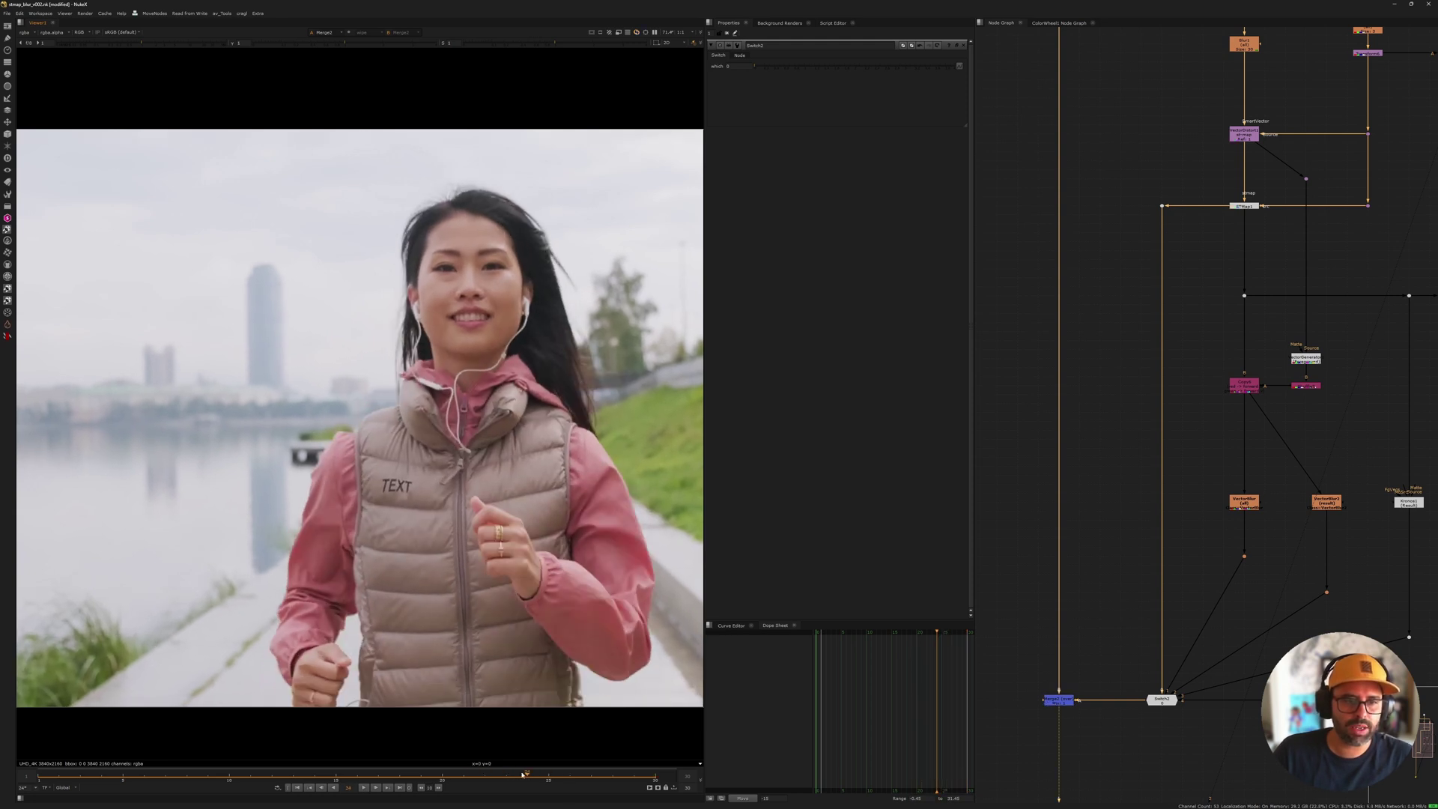
scroll(388, 543, up, 3)
scroll(388, 542, up, 4)
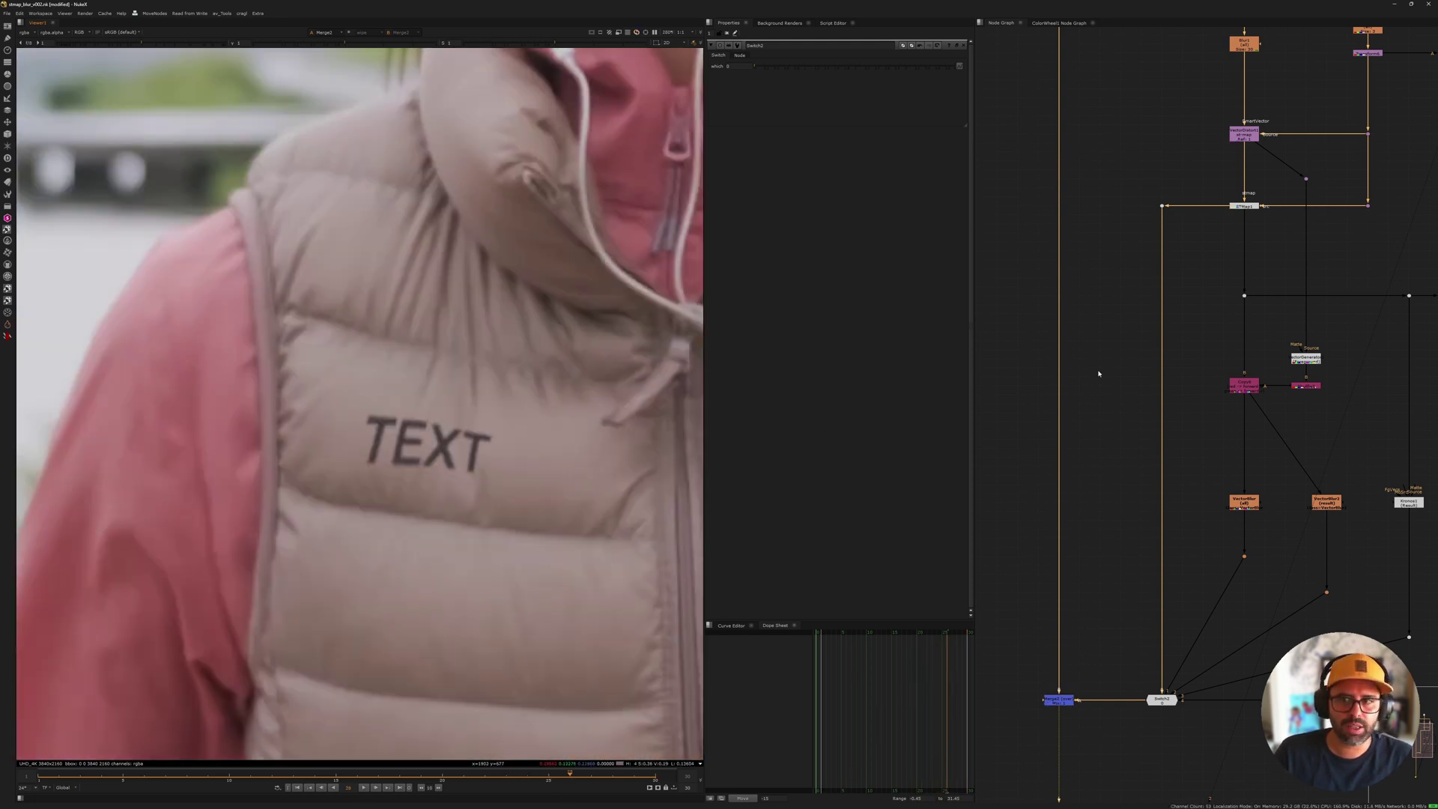
middle_drag(1098, 369, 993, 486)
scroll(378, 430, down, 2)
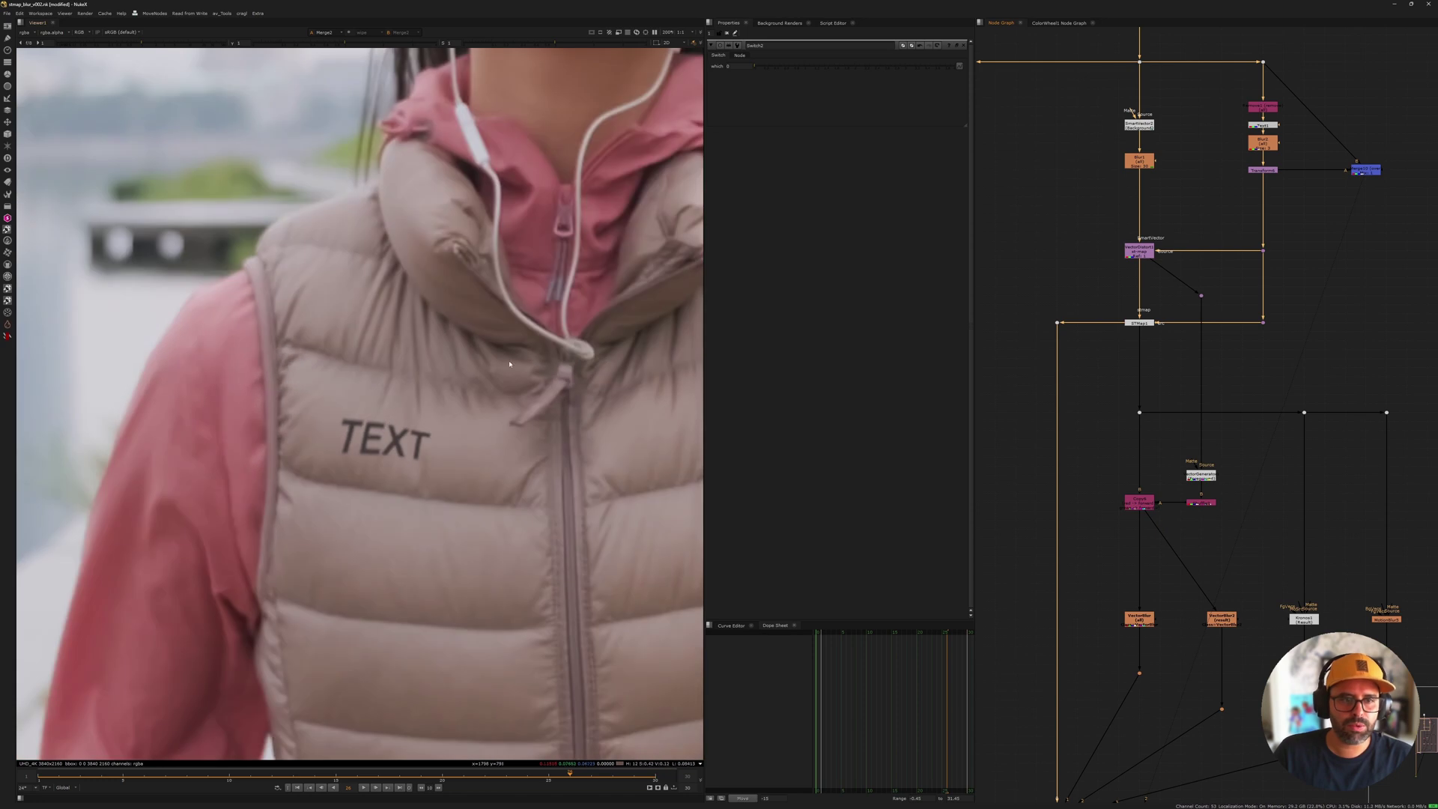
Step: View the softened text from the Blur2 node and return to the Merge2 output
middle_drag(1201, 170, 1078, 289)
scroll(1080, 289, up, 3)
click(1127, 286)
key(1)
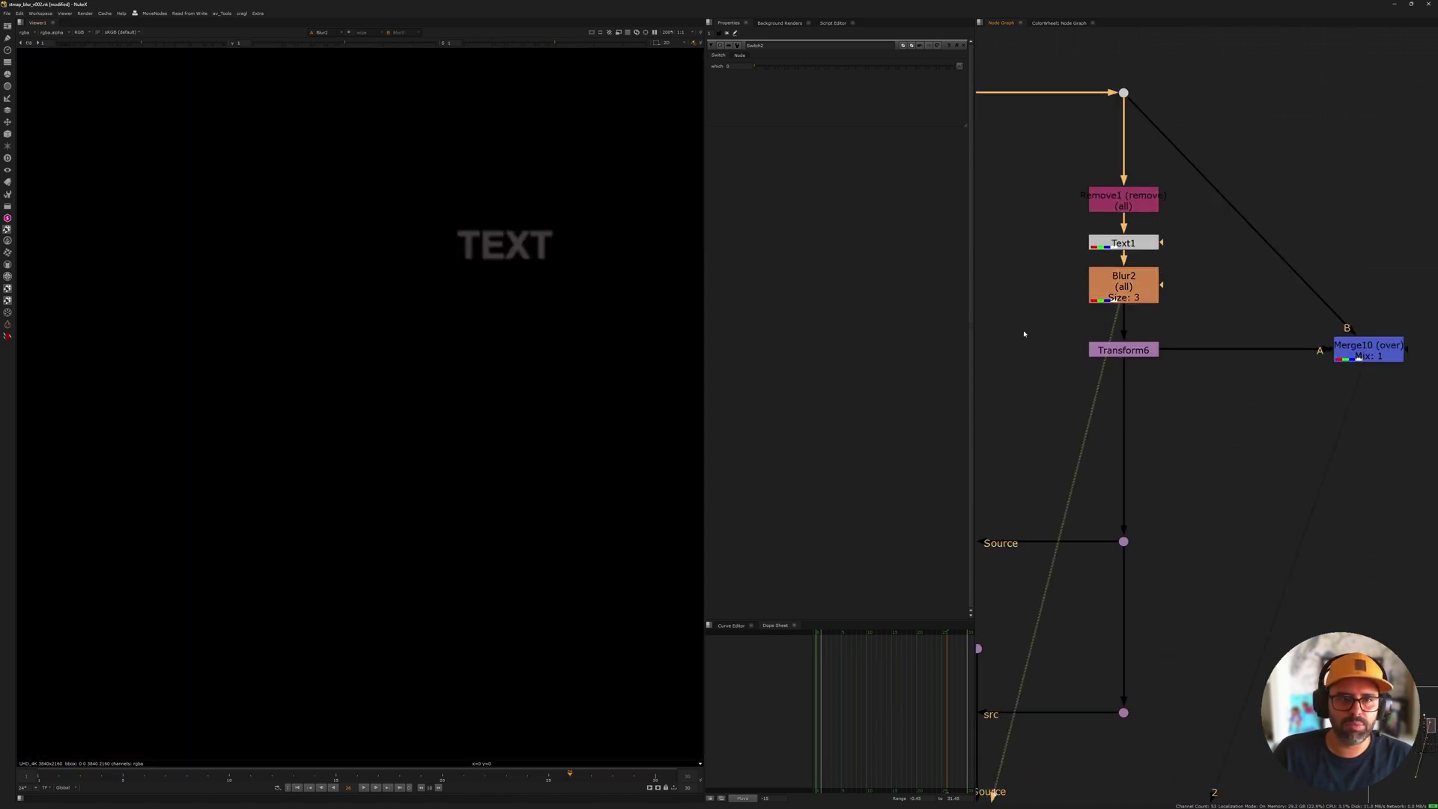
scroll(1137, 288, down, 1)
middle_drag(1030, 614, 1184, 420)
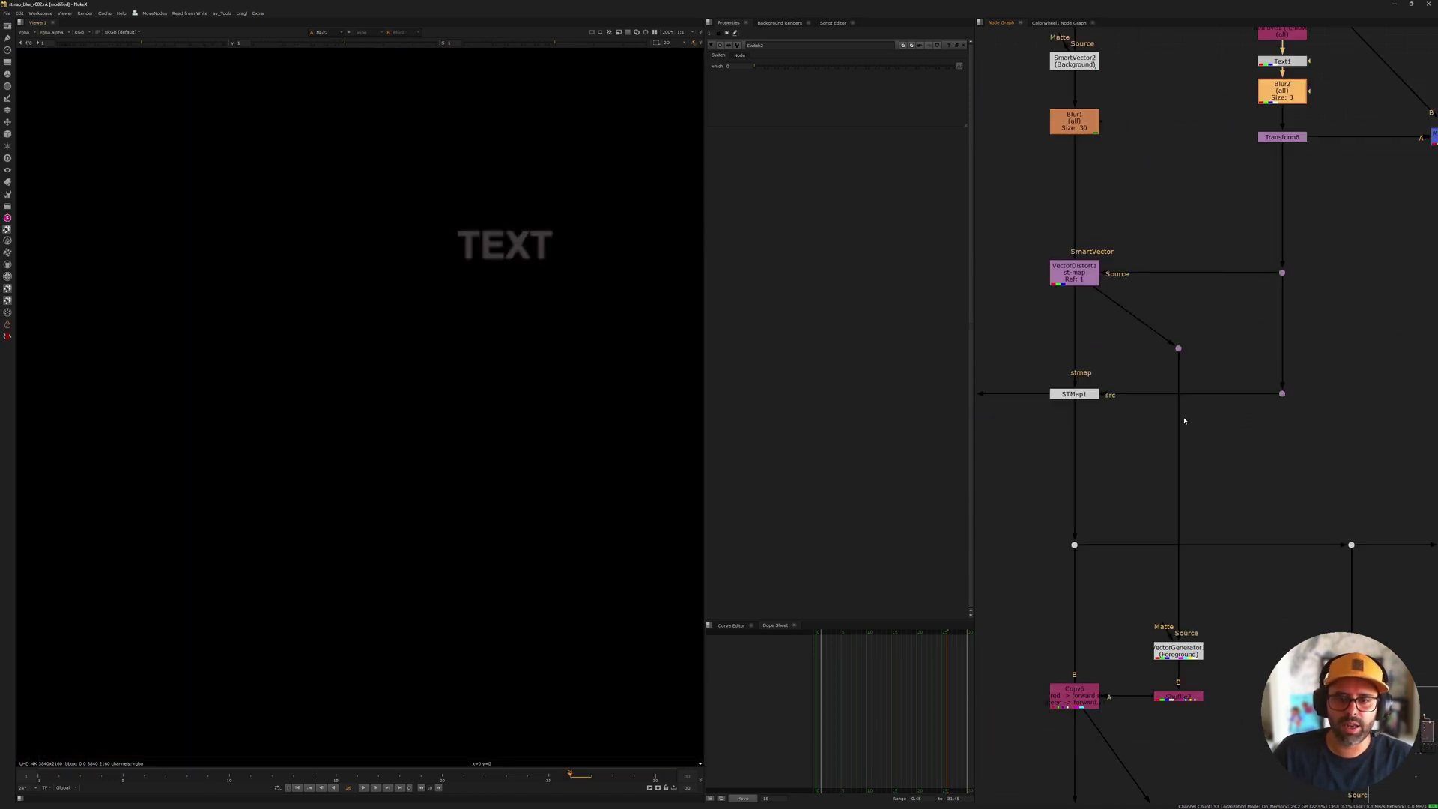
scroll(1184, 420, down, 2)
middle_drag(1045, 563, 1209, 295)
click(1093, 630)
key(1)
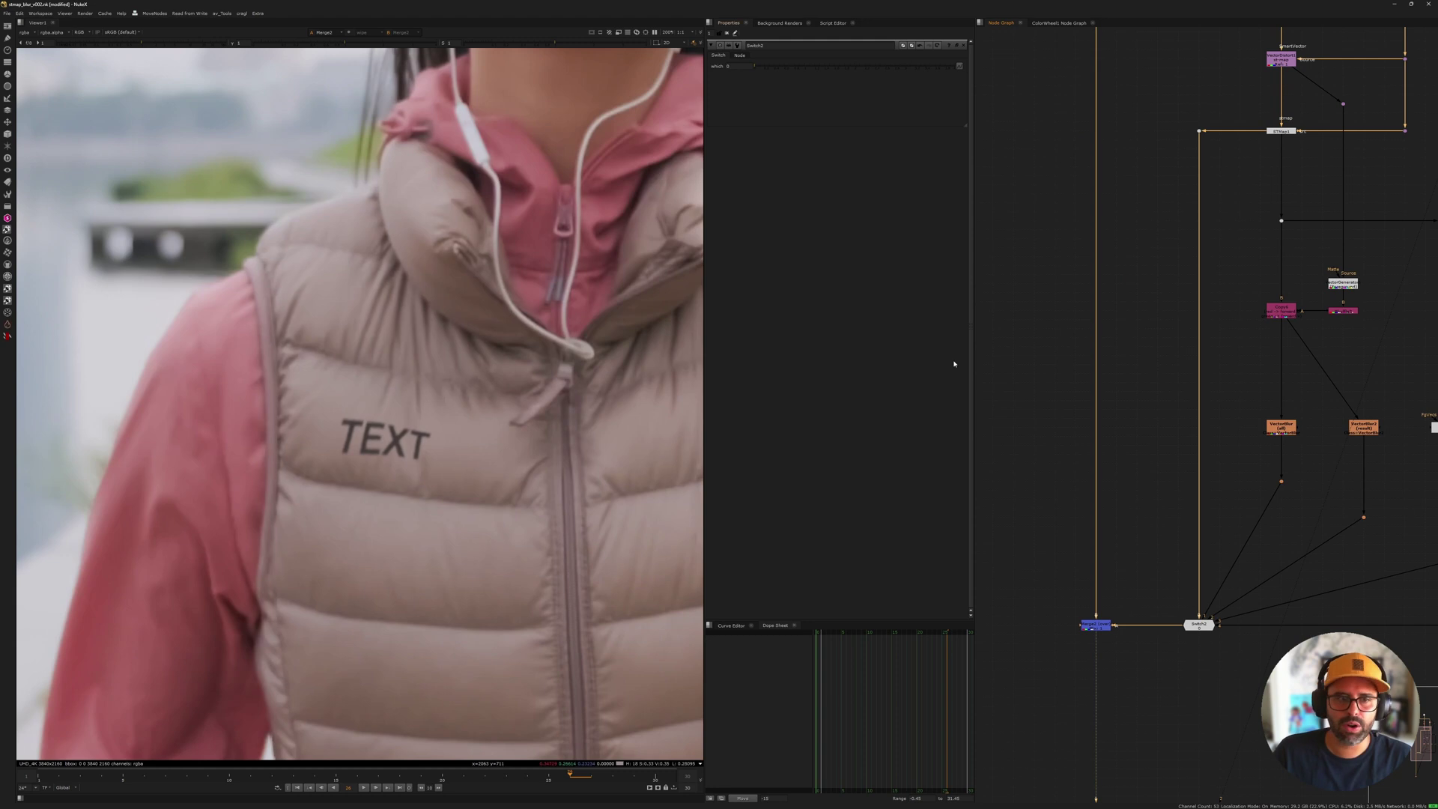
Step: Disable the Blur2 node below Text1
middle_drag(1385, 112, 1157, 419)
scroll(1168, 317, up, 3)
drag(1192, 224, 1192, 215)
key(d)
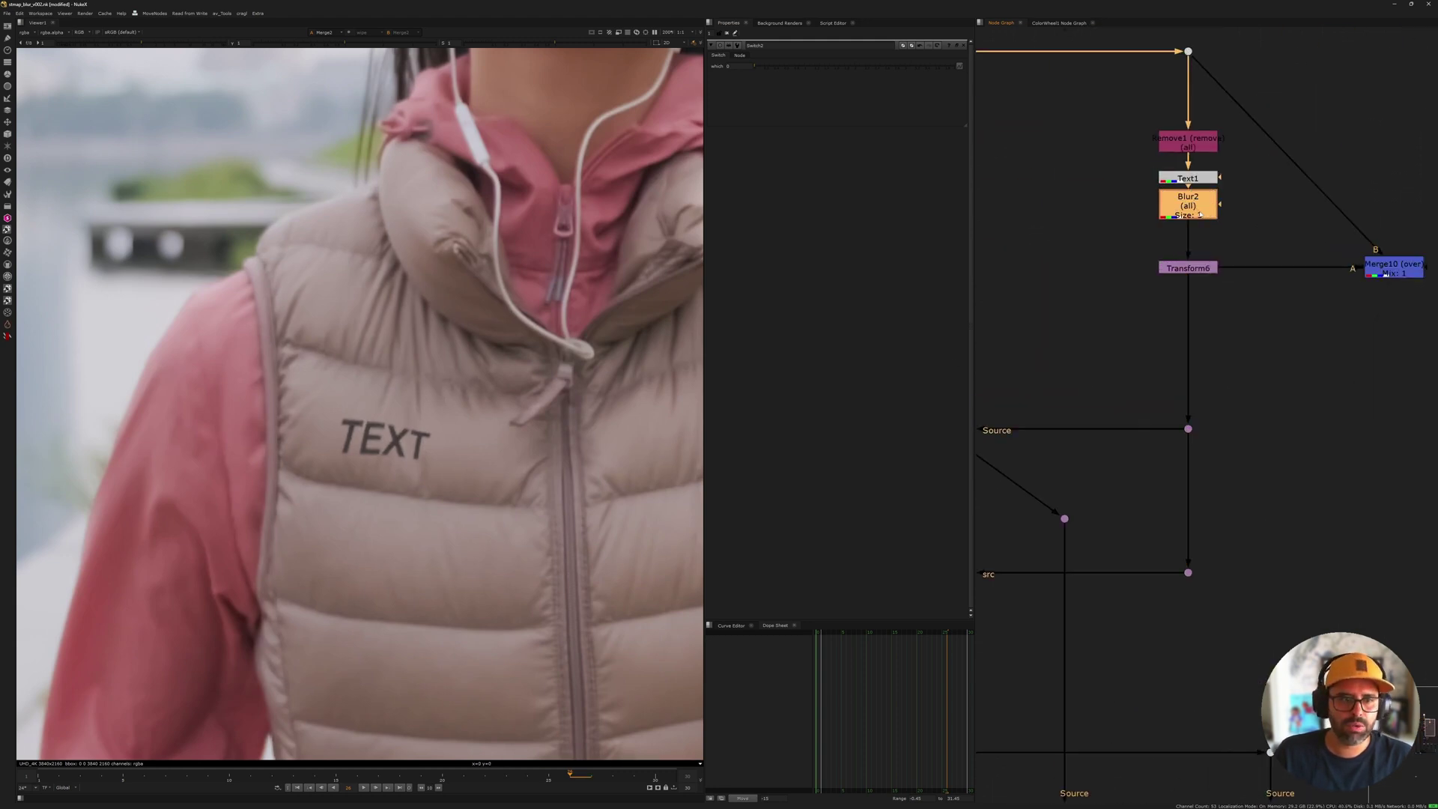
Step: Step back through several frames to check the unblurred text, and re-enable the Blur2 node
scroll(530, 458, down, 3)
key(Left)
key(Left)
key(Left)
key(Left)
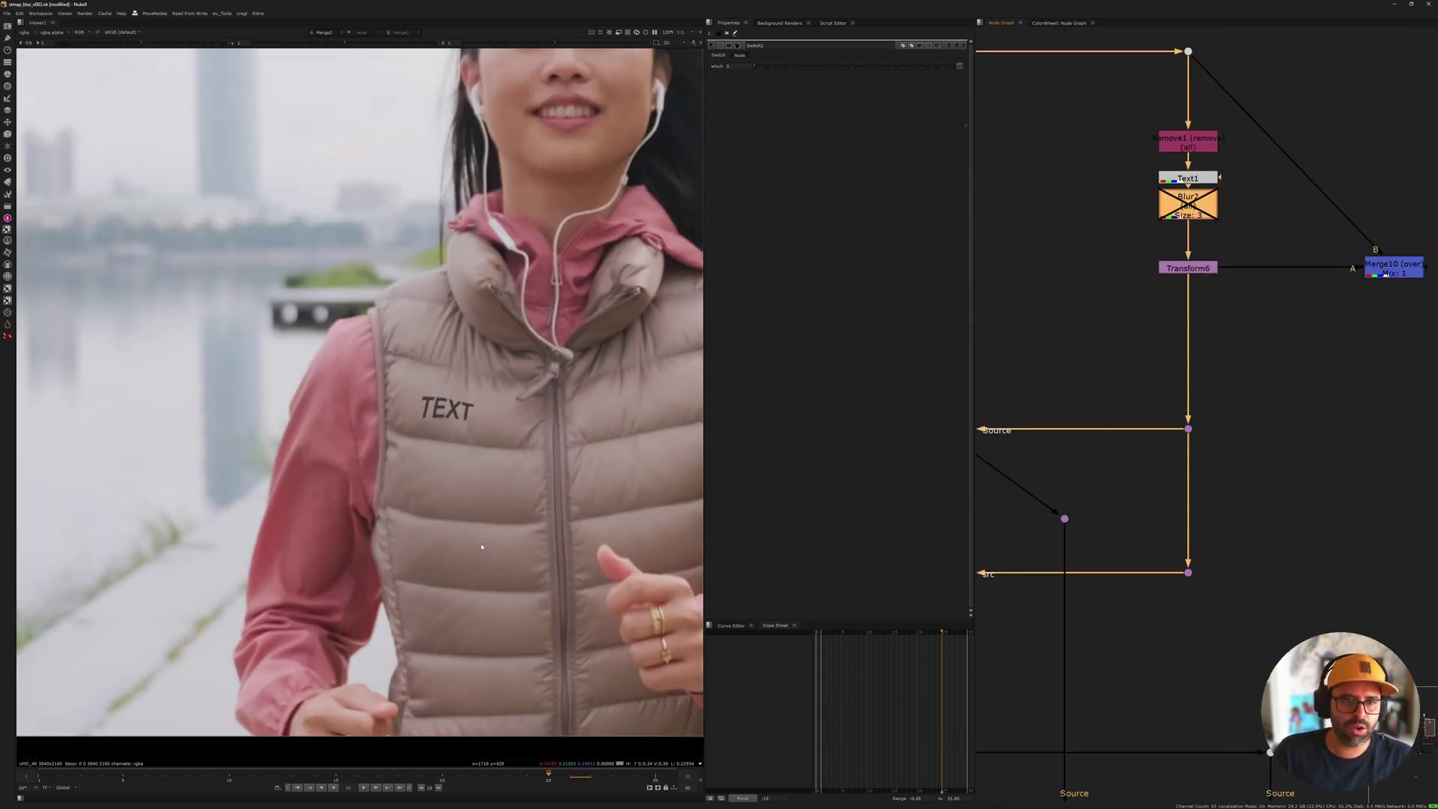
key(Right)
key(k)
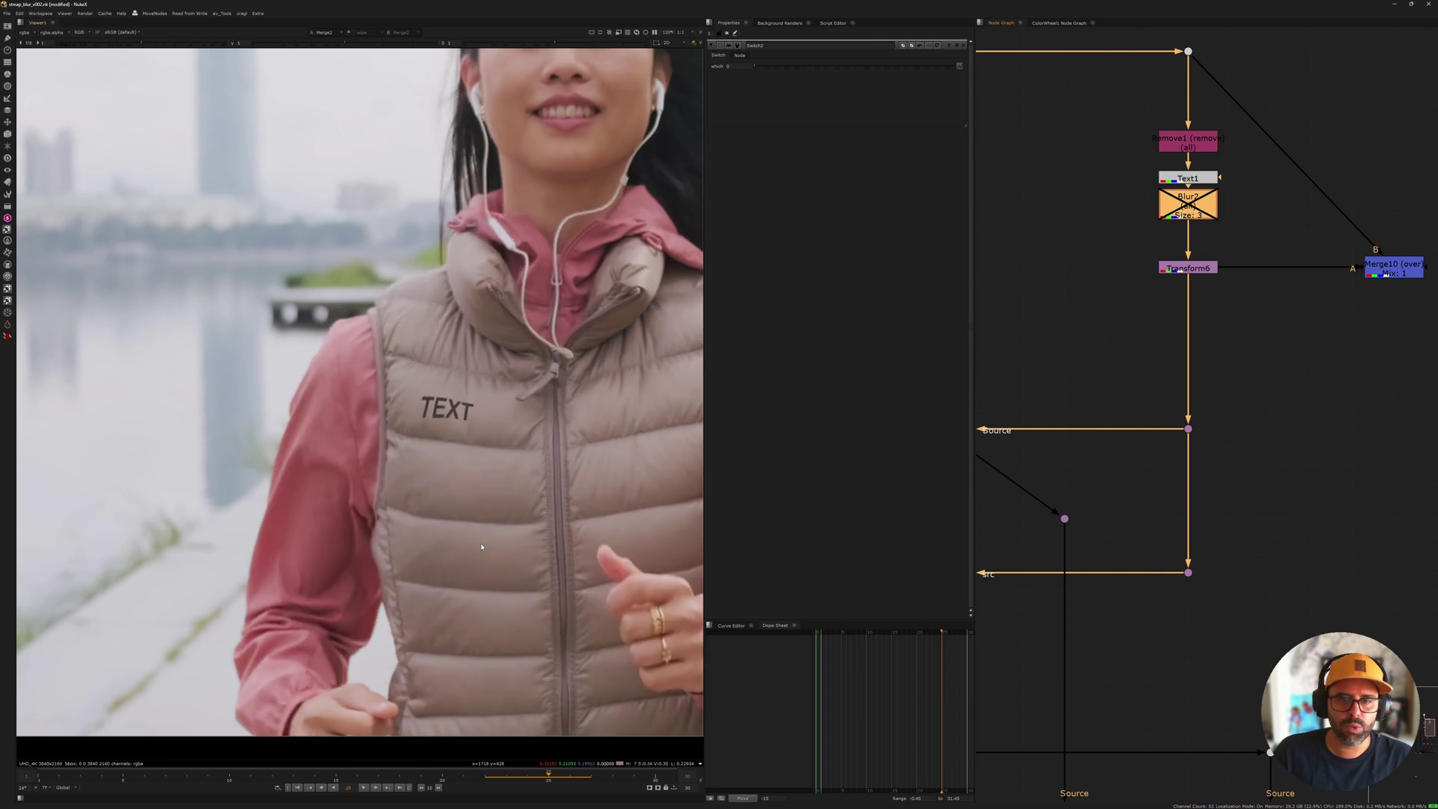
drag(1190, 205, 1181, 229)
key(d)
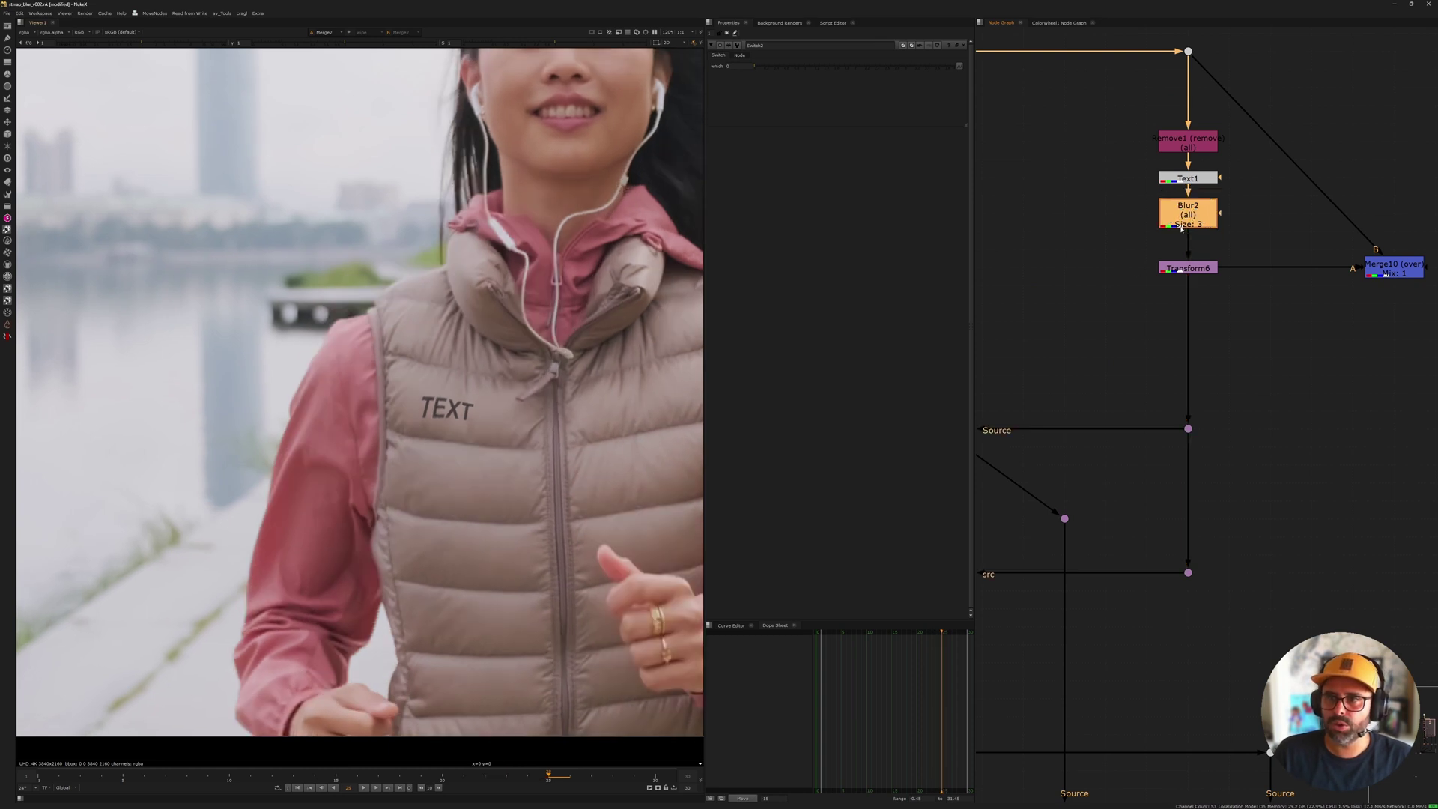
Step: Select the VectorGenerator node fed by VectorDistort1 and trace its branch through VectorBlur down to Switch2
scroll(1132, 265, down, 4)
middle_drag(1110, 360, 1094, 247)
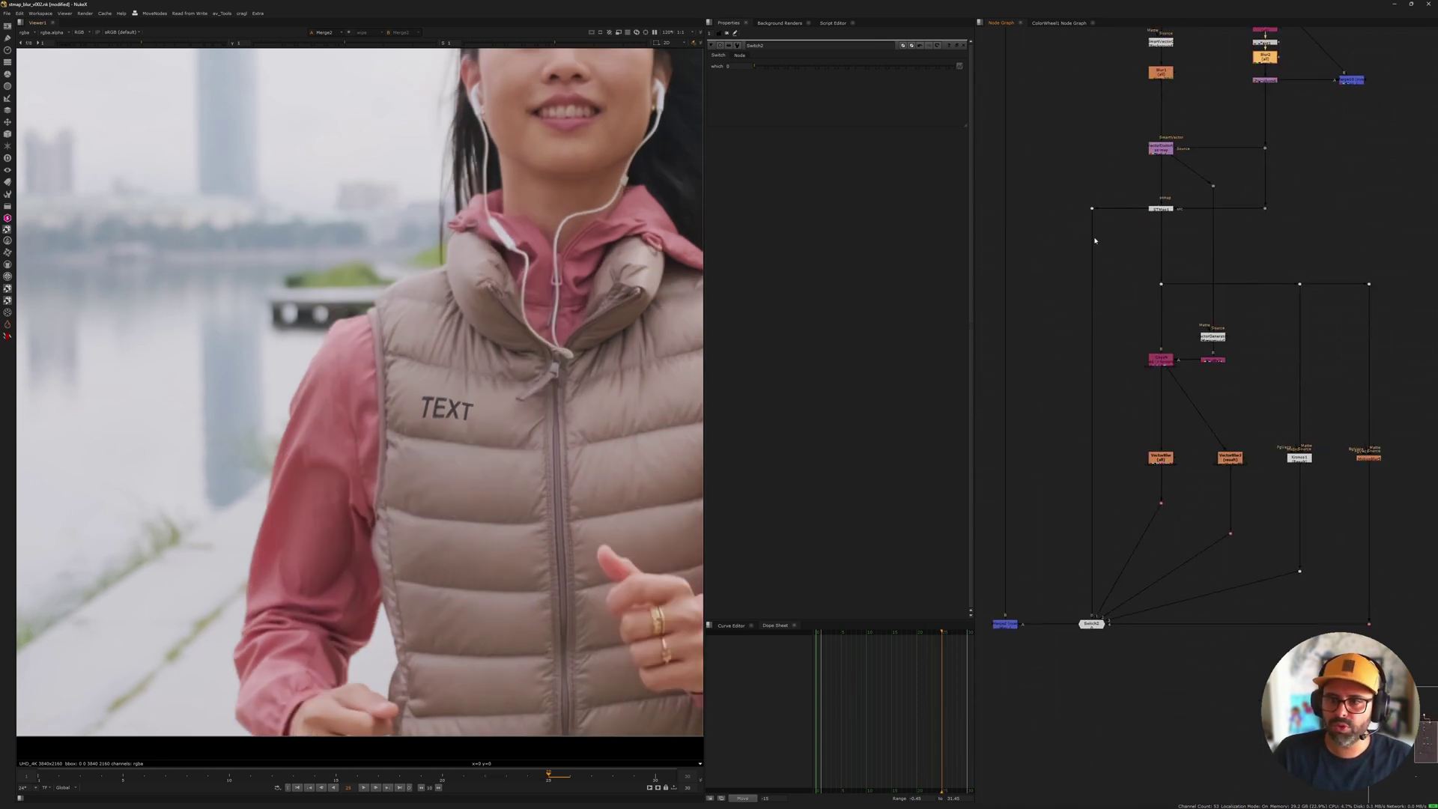
middle_drag(1114, 480, 1134, 443)
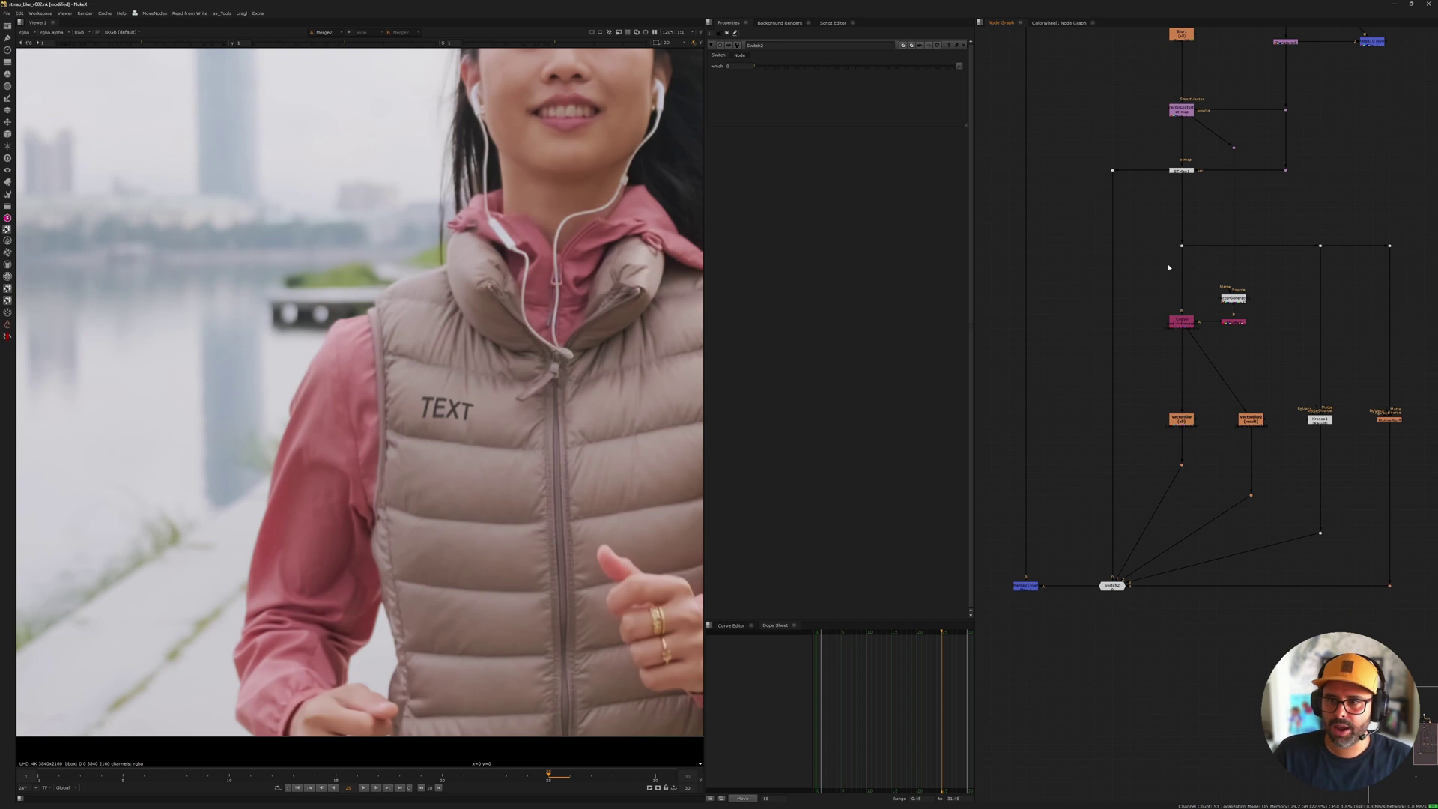
scroll(1168, 268, up, 5)
drag(1189, 313, 1362, 382)
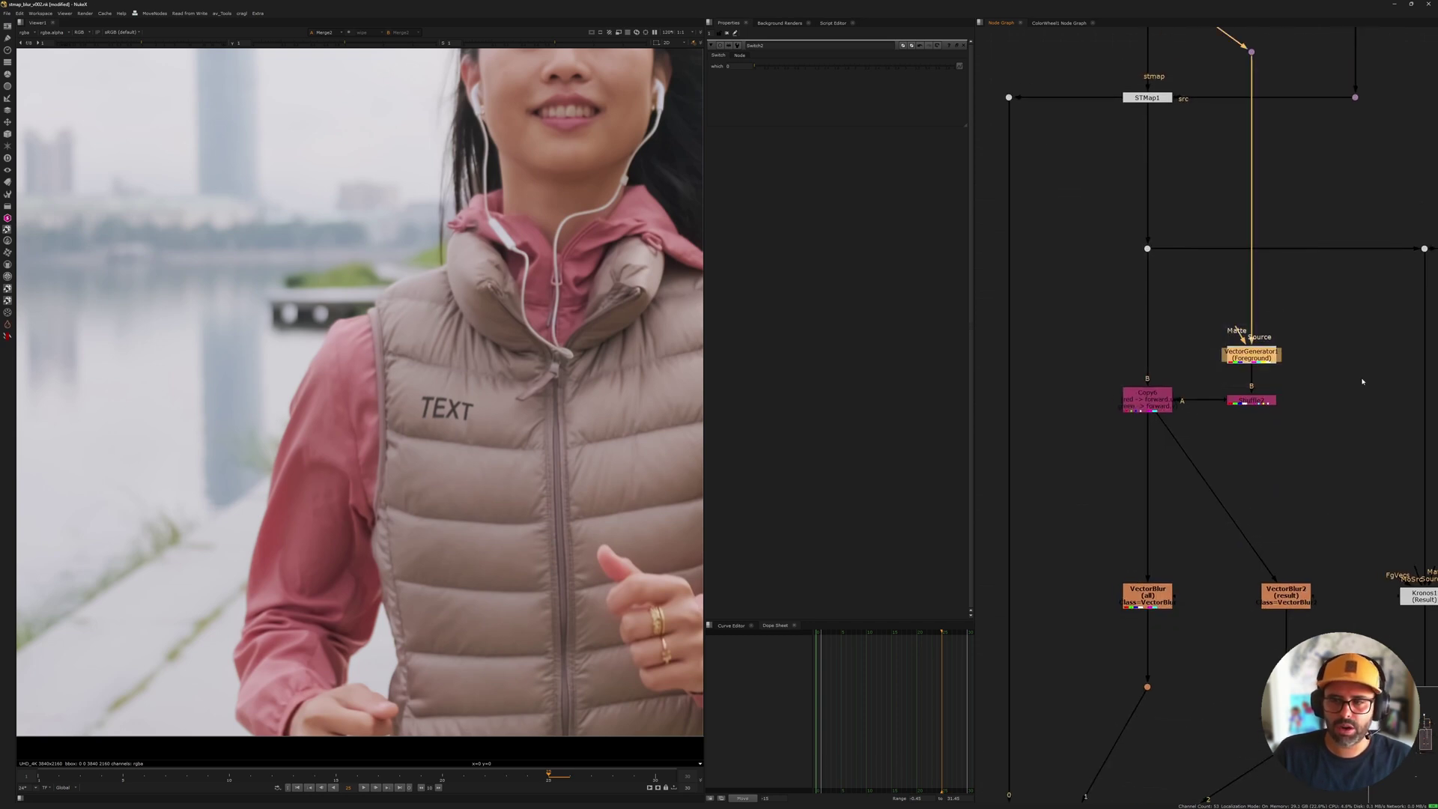
middle_drag(1163, 545, 1175, 398)
scroll(1175, 398, down, 1)
scroll(1199, 251, up, 2)
middle_drag(1136, 447, 1233, 168)
middle_drag(1007, 613, 1063, 604)
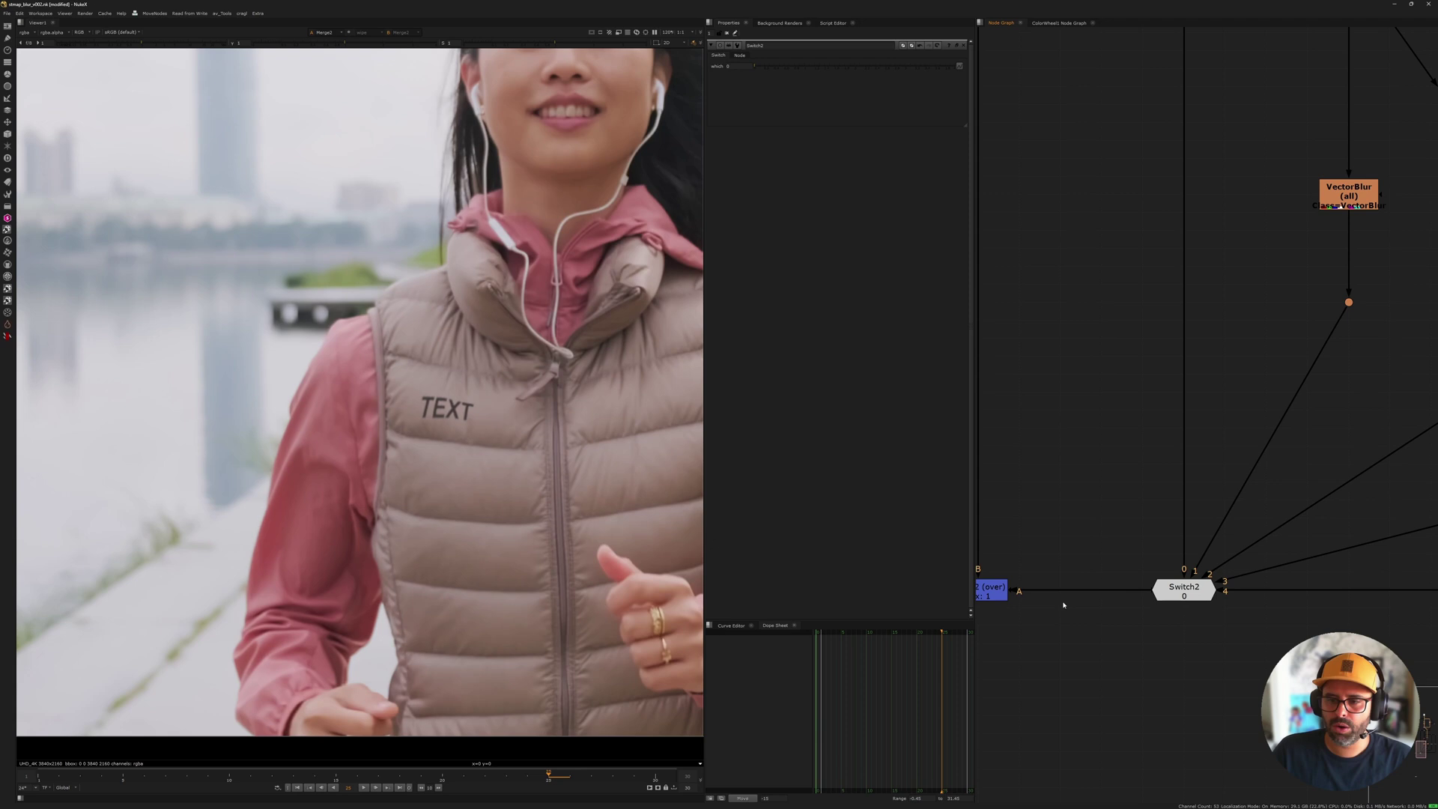
Step: Open the Switch2 properties in a floating window and set its which value to 1 for the VectorBlur branch
double_click(1184, 589)
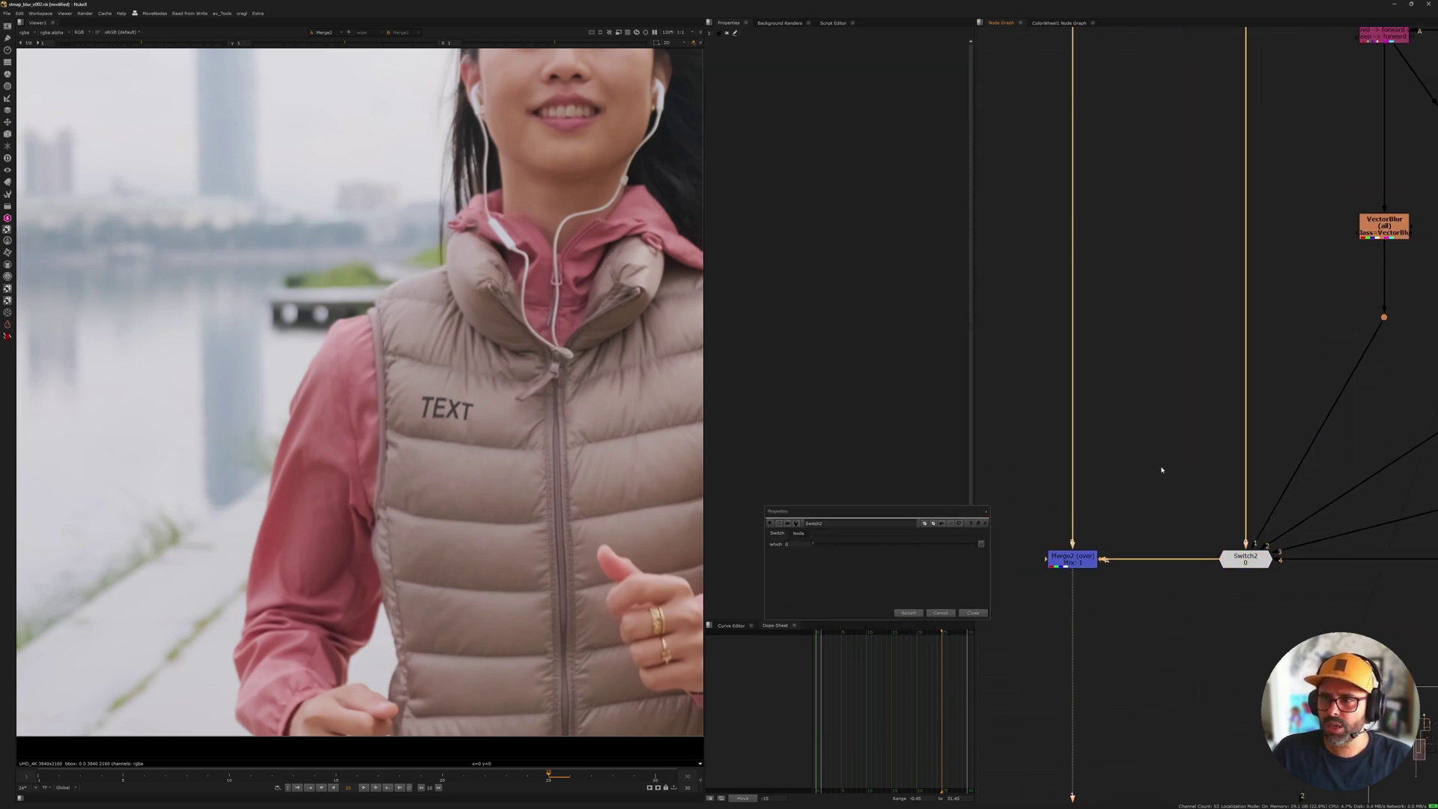
middle_drag(1314, 328, 1129, 420)
double_click(795, 543)
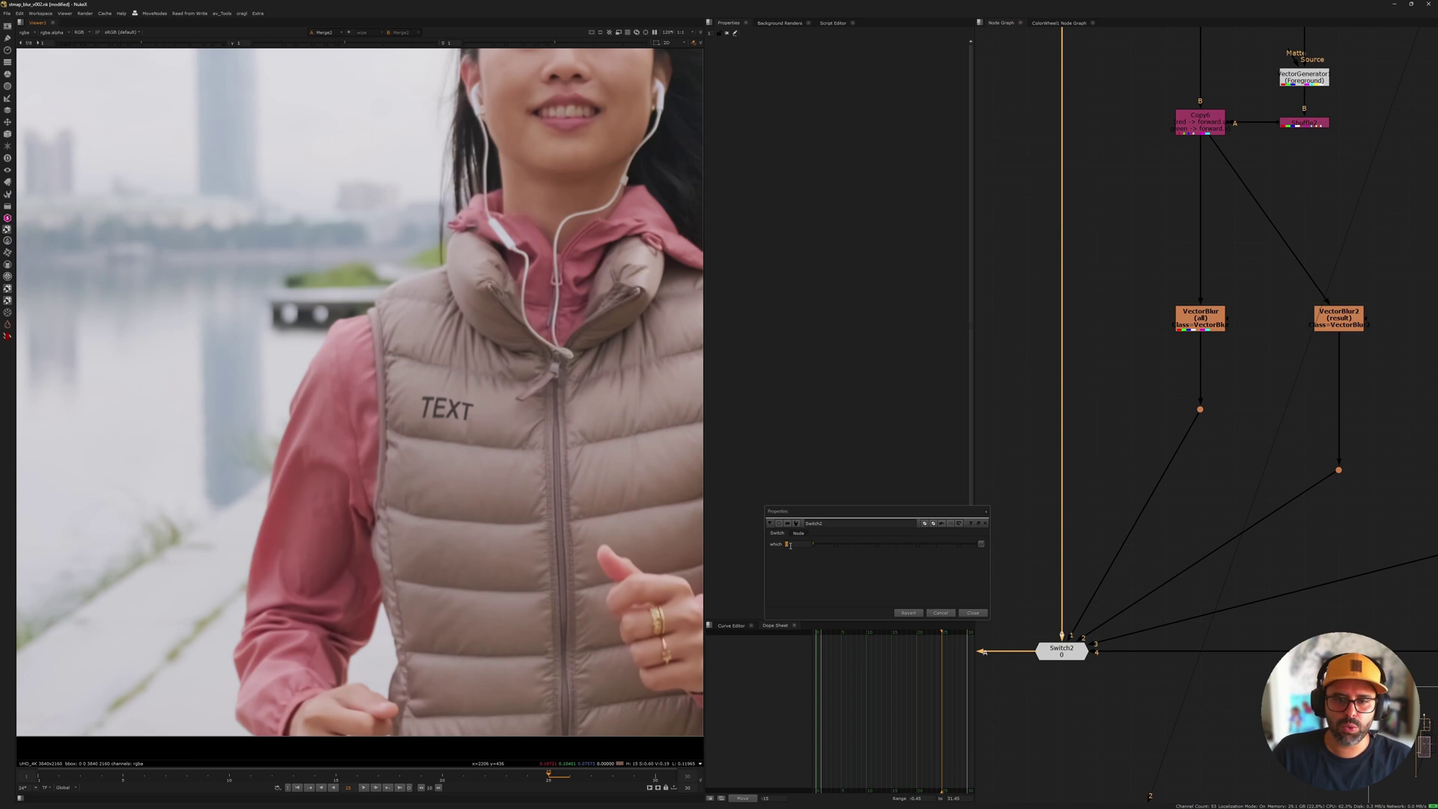
scroll(1173, 432, down, 4)
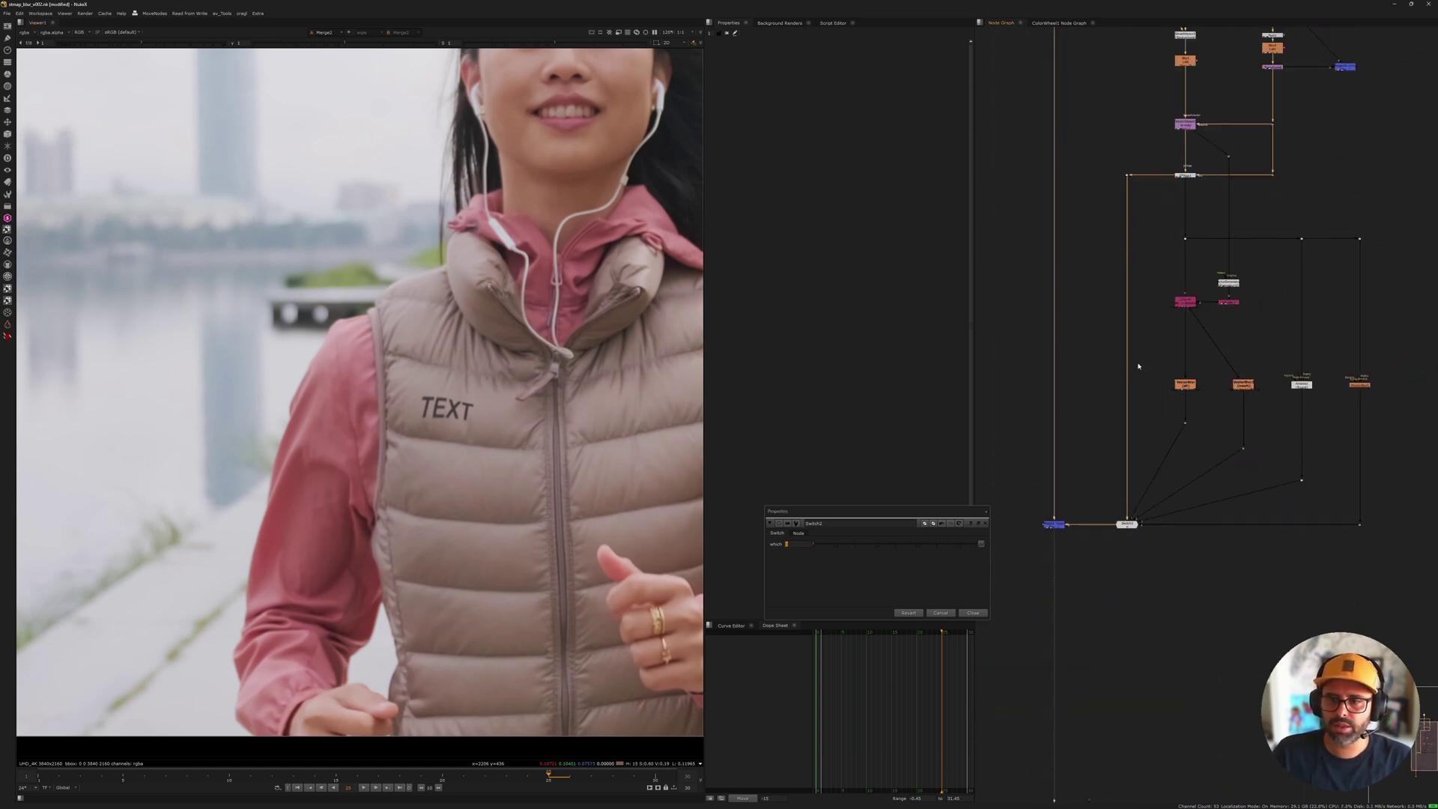
drag(802, 544, 766, 536)
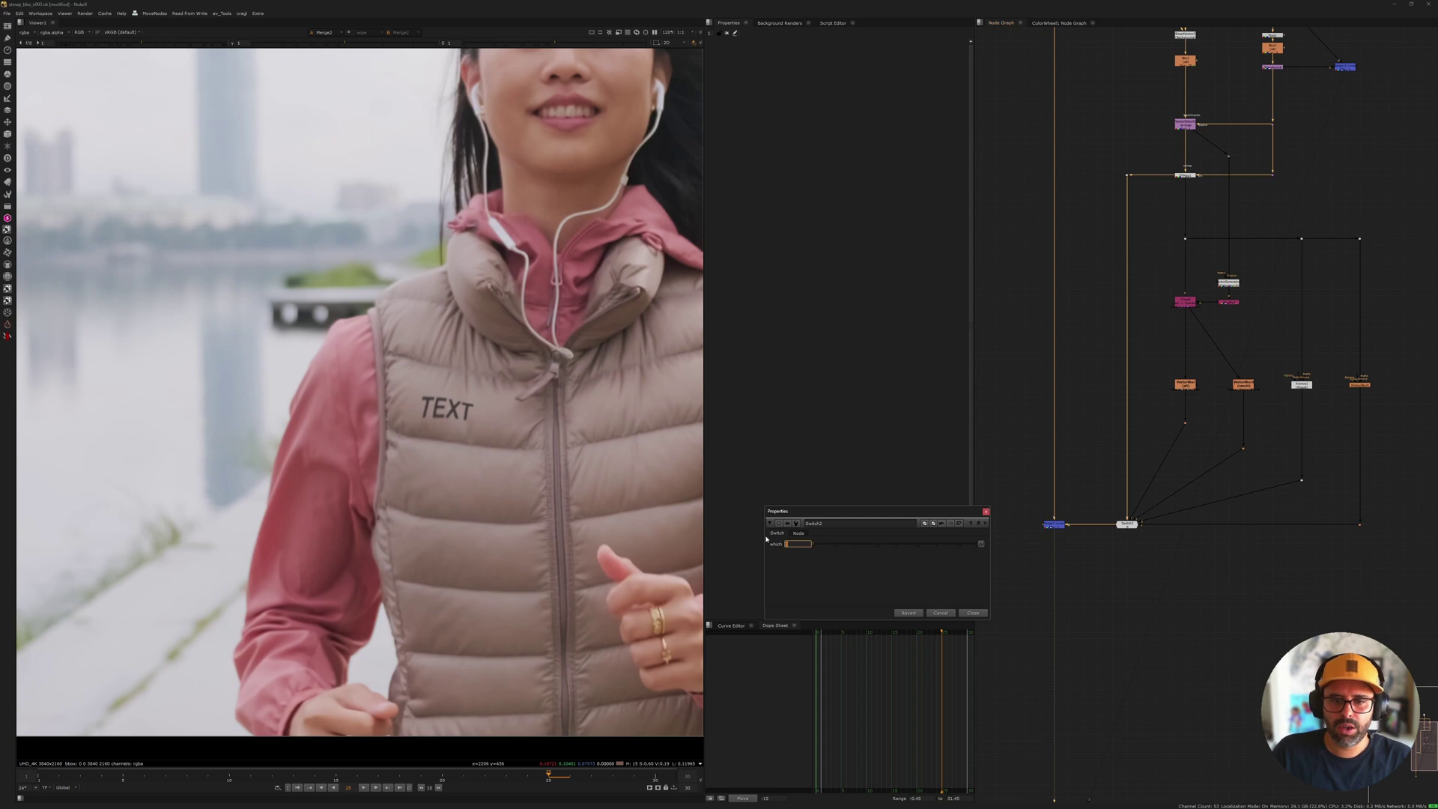
scroll(567, 407, up, 3)
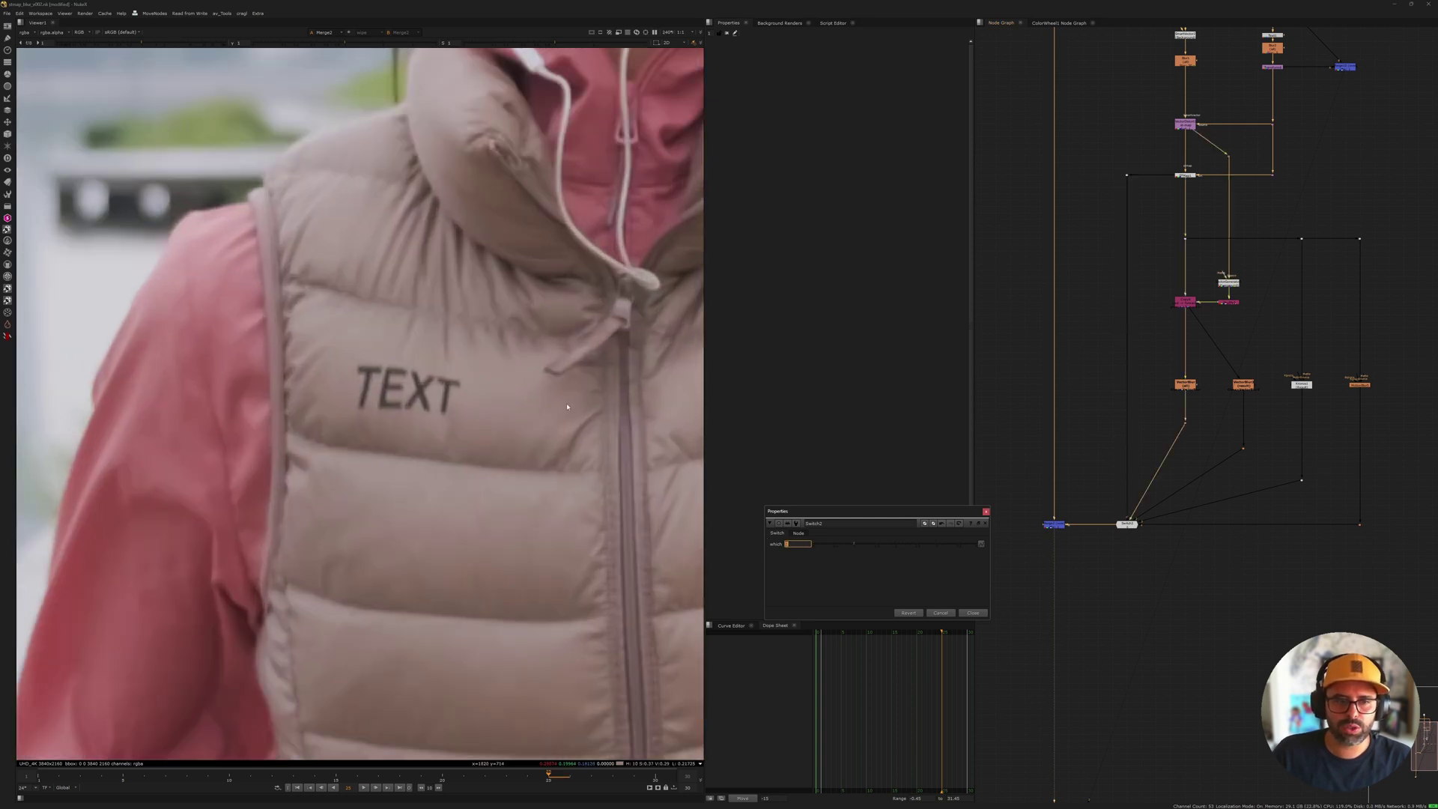
Step: View the output of the VectorBlur node and step back through several frames to examine the text's motion blur
scroll(1190, 382, up, 3)
click(1188, 383)
key(1)
key(Left)
key(Left)
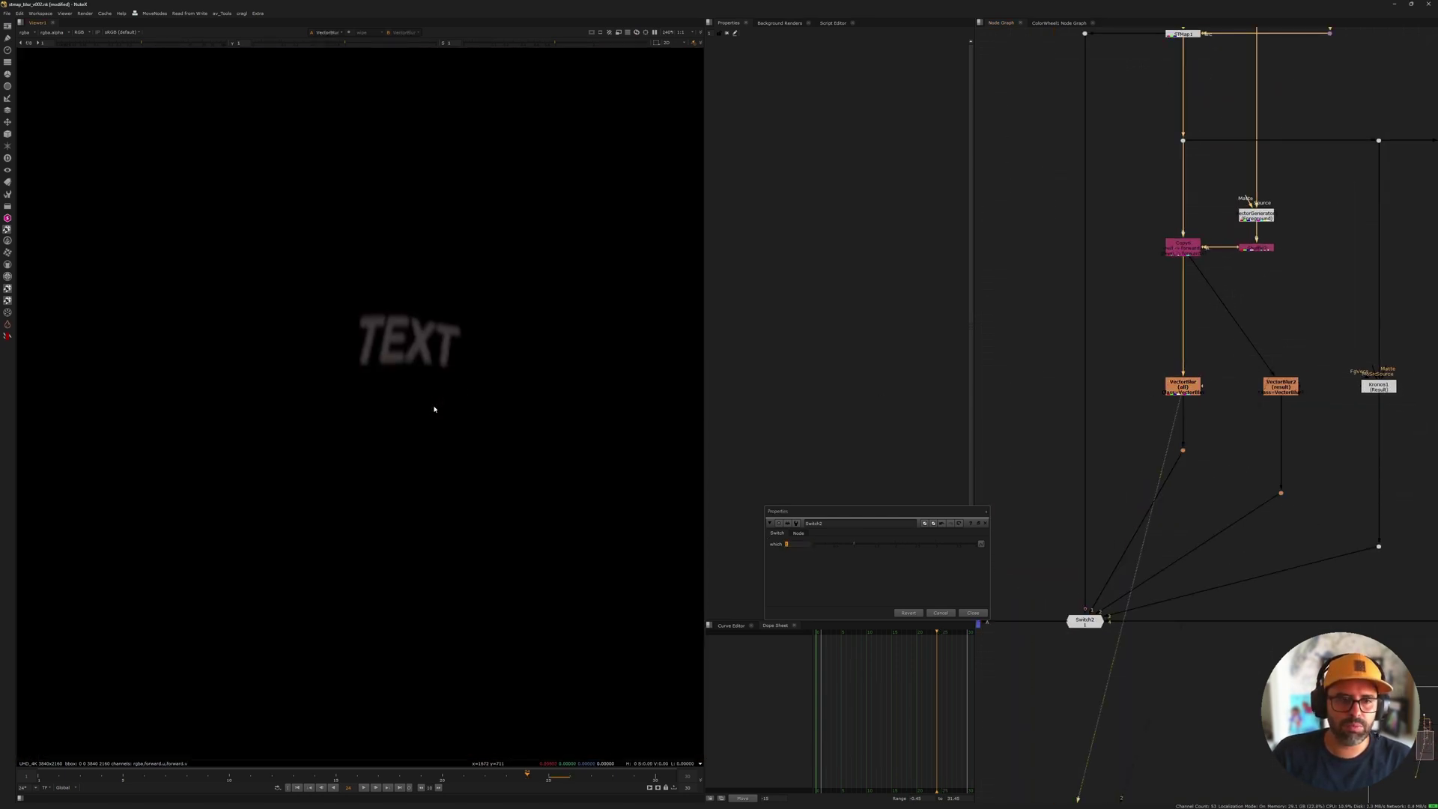
key(Left)
key(Left)
key(Left)
key(Left)
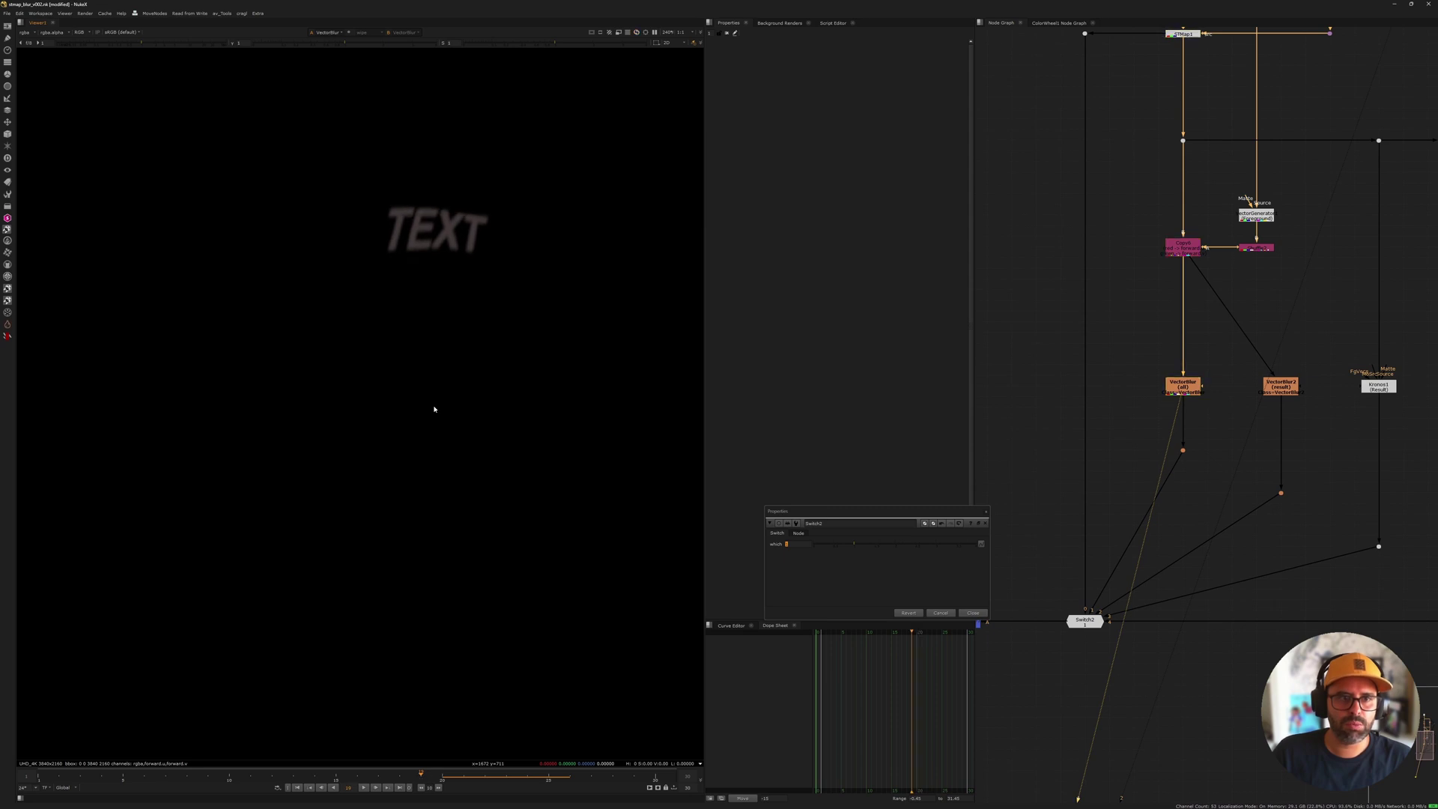
Step: Disable the Blur2 node and step forward through several frames to examine the VectorBlur result up close
scroll(1166, 412, down, 3)
click(1223, 182)
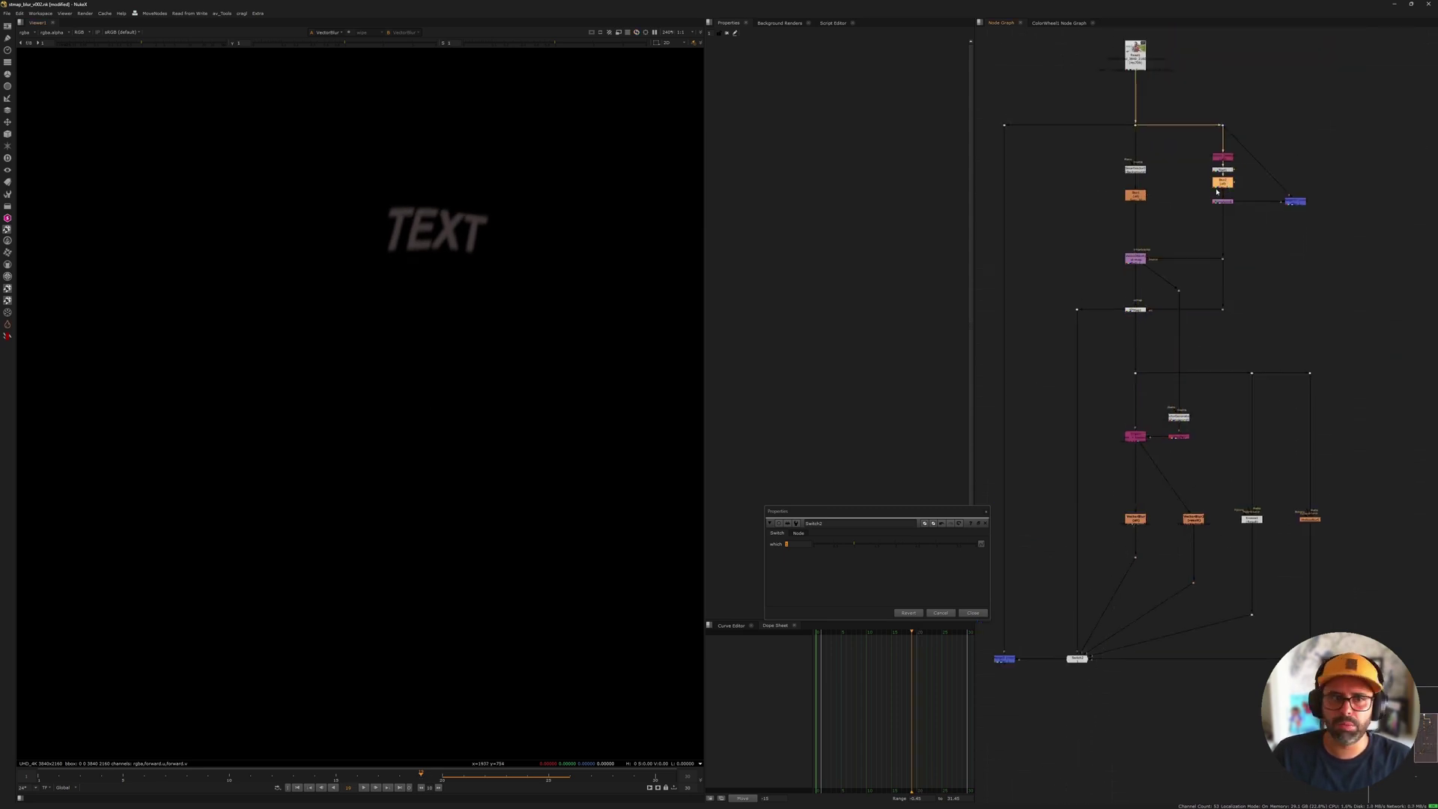
key(d)
key(Right)
key(Right)
key(Right)
key(Right)
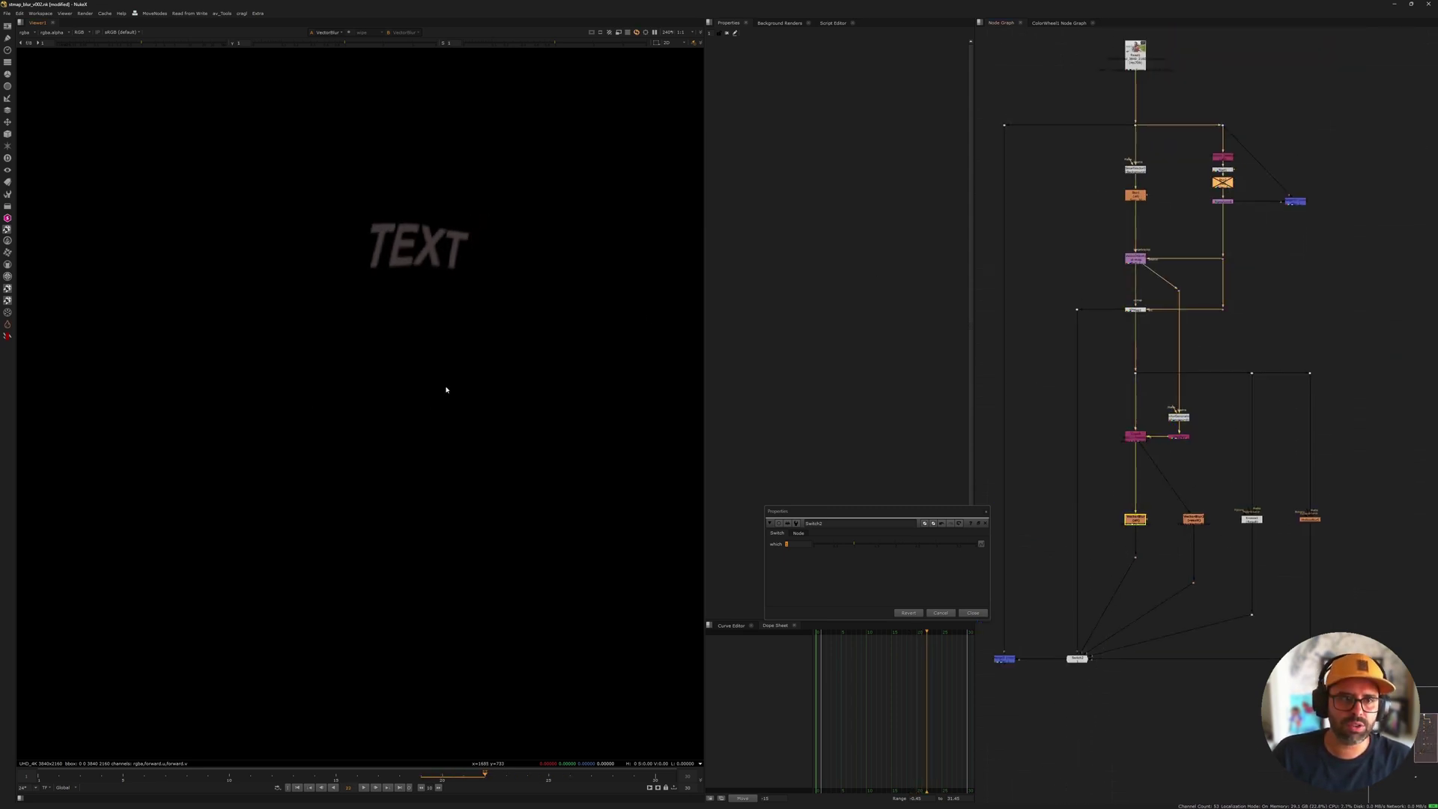
scroll(396, 330, up, 3)
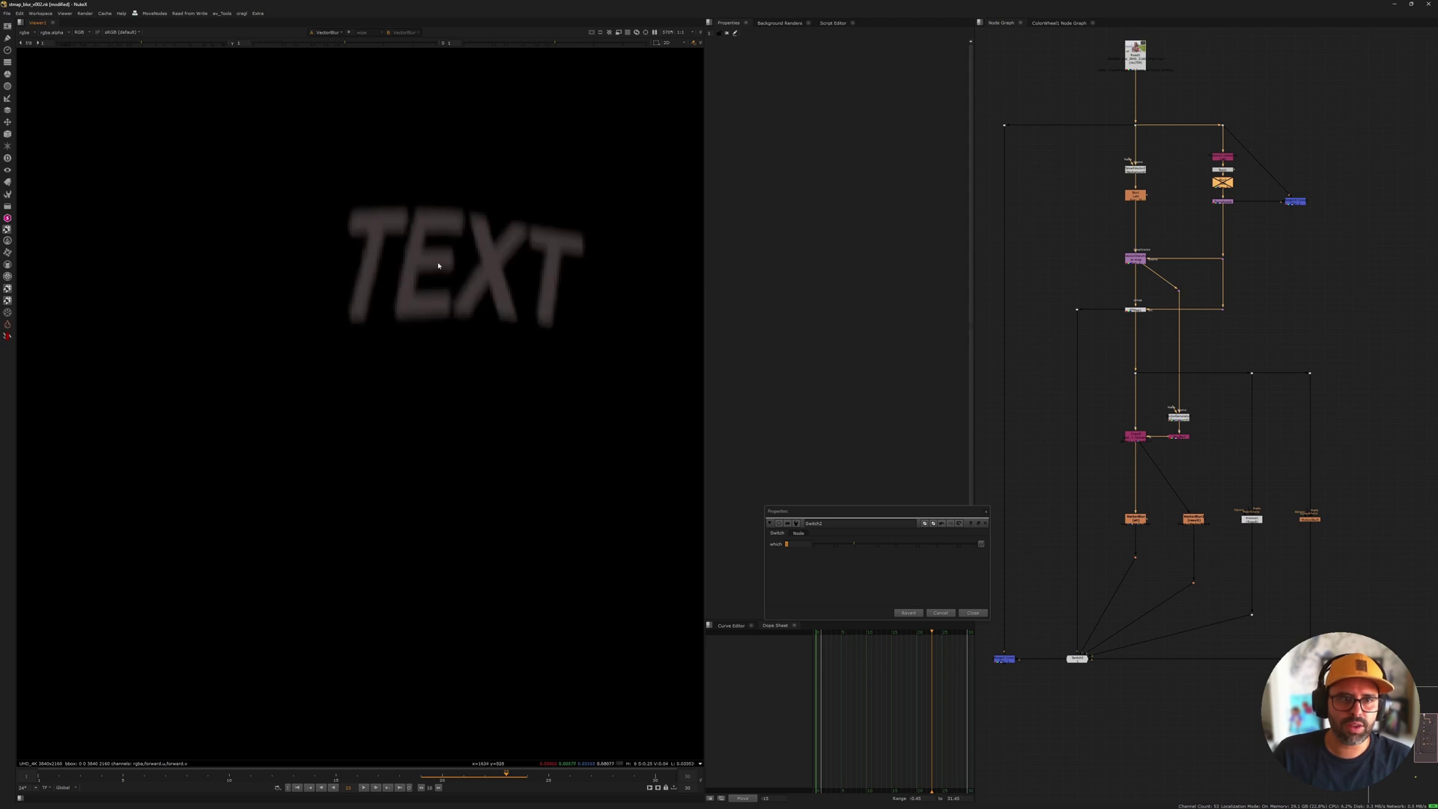
Step: Open the VectorBlur properties and set its multiply value to 1
double_click(1135, 518)
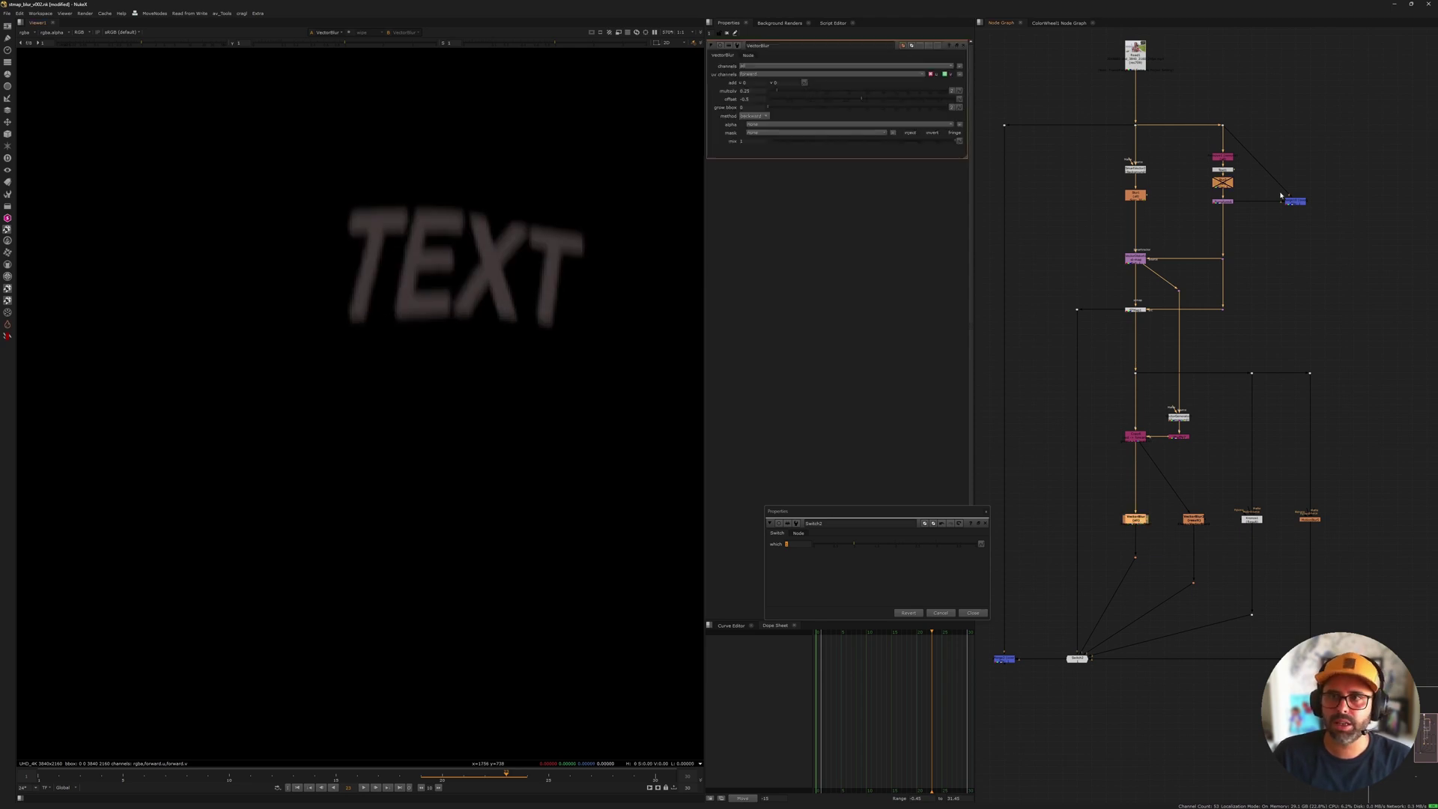
double_click(745, 91)
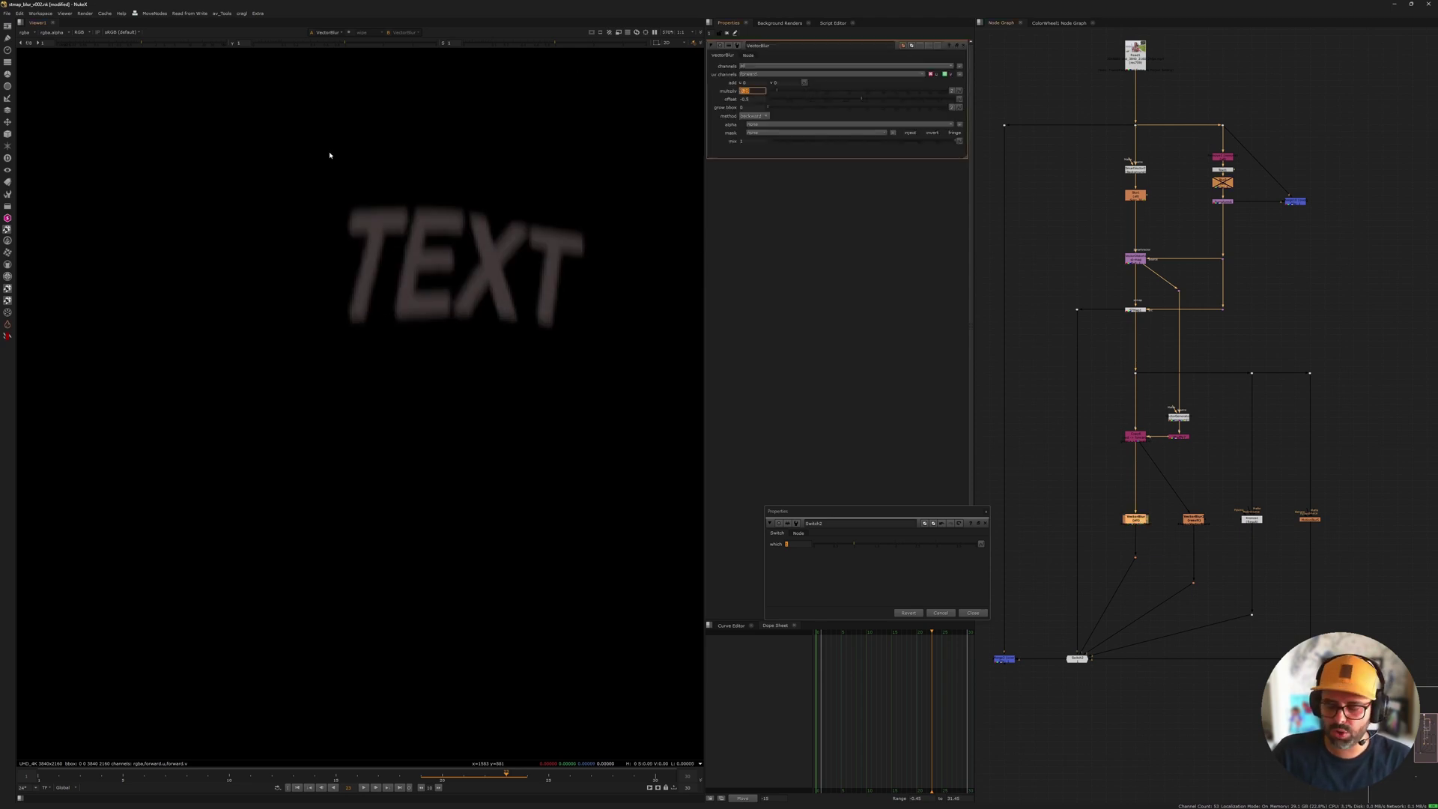
text(1)
key(Return)
scroll(374, 337, down, 4)
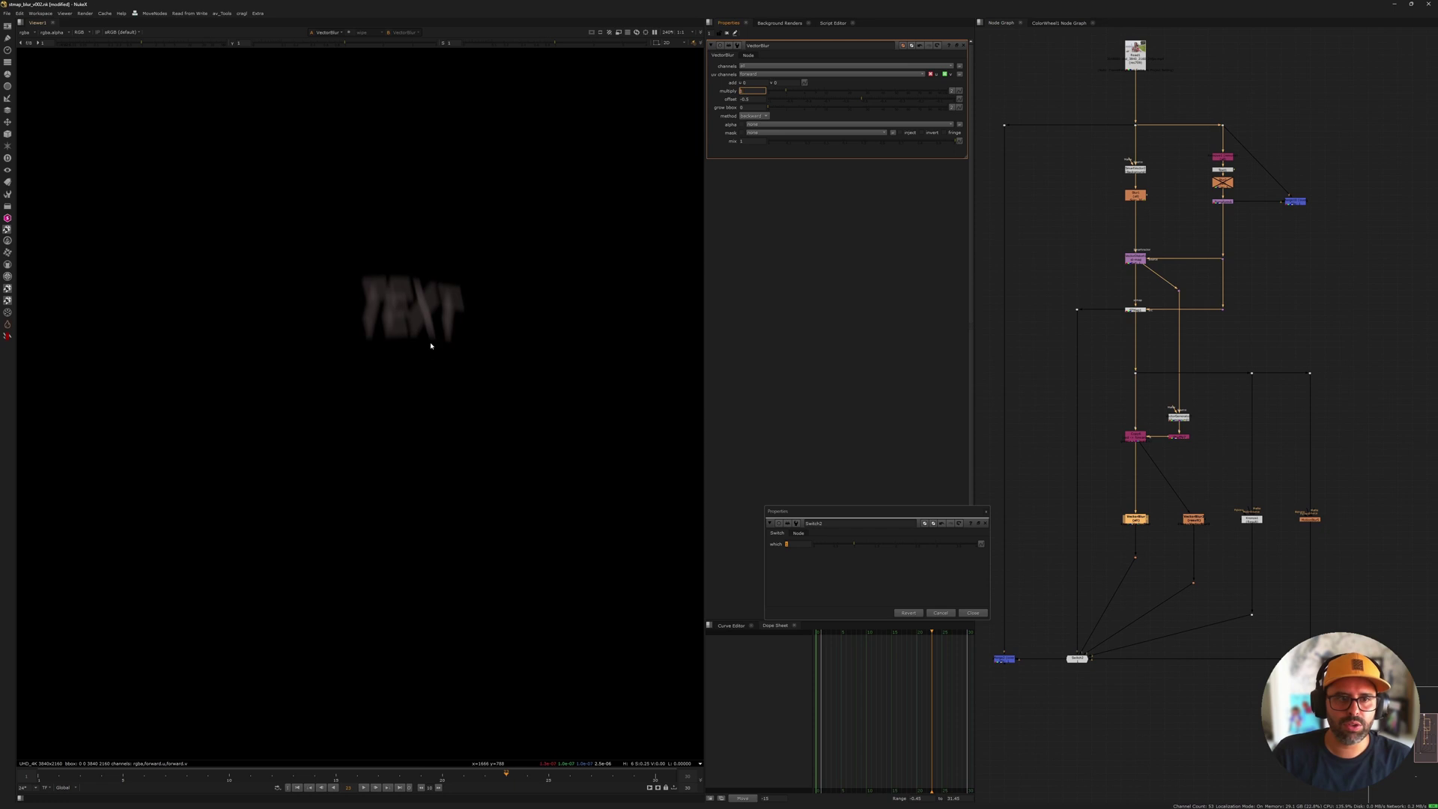
Step: Alternate the viewer between the STMap output and the VectorBlur output to compare unblurred and blurred text
click(1127, 298)
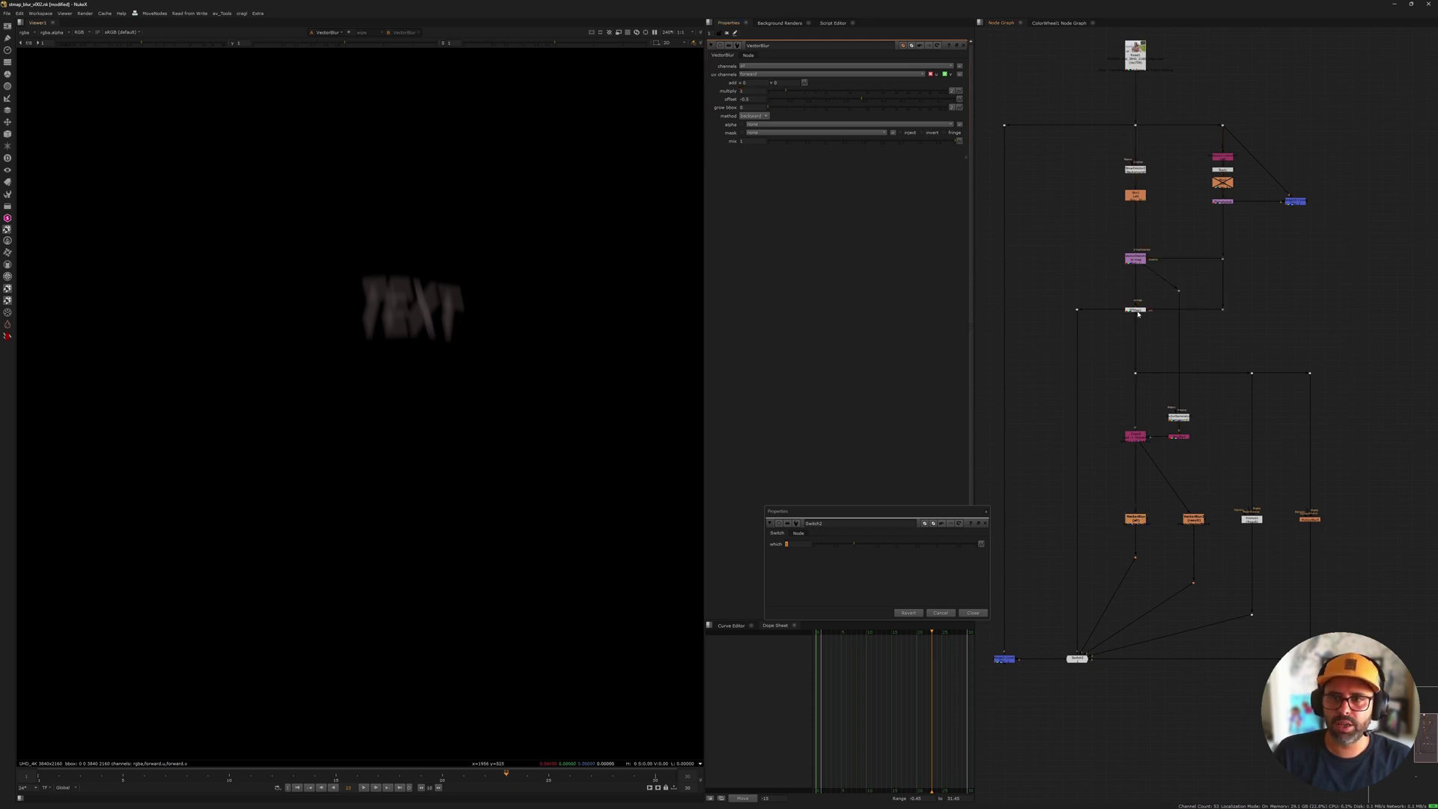
click(1135, 310)
key(1)
click(1138, 520)
scroll(1155, 528, up, 3)
key(2)
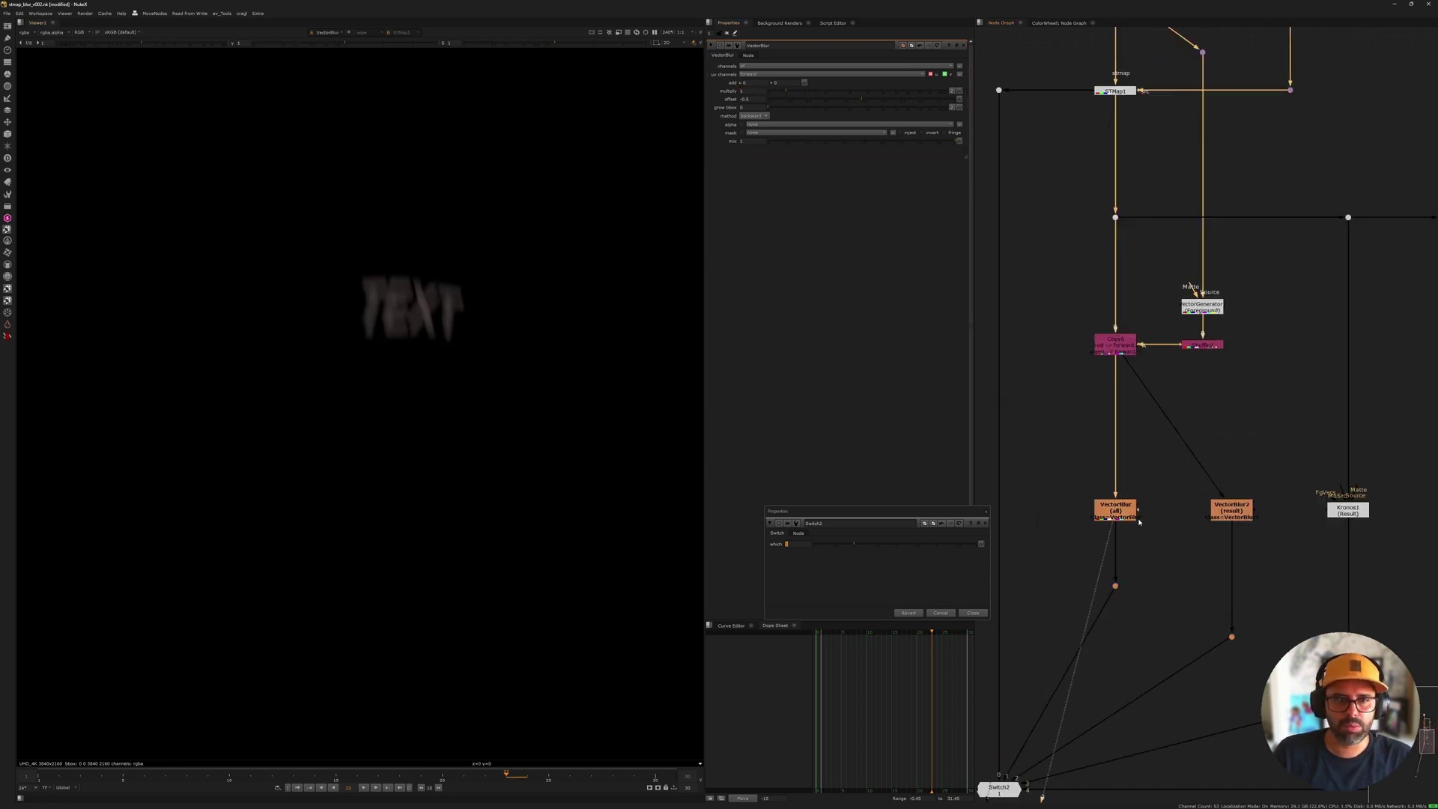
key(1)
key(2)
key(1)
key(2)
key(1)
key(2)
key(1)
key(2)
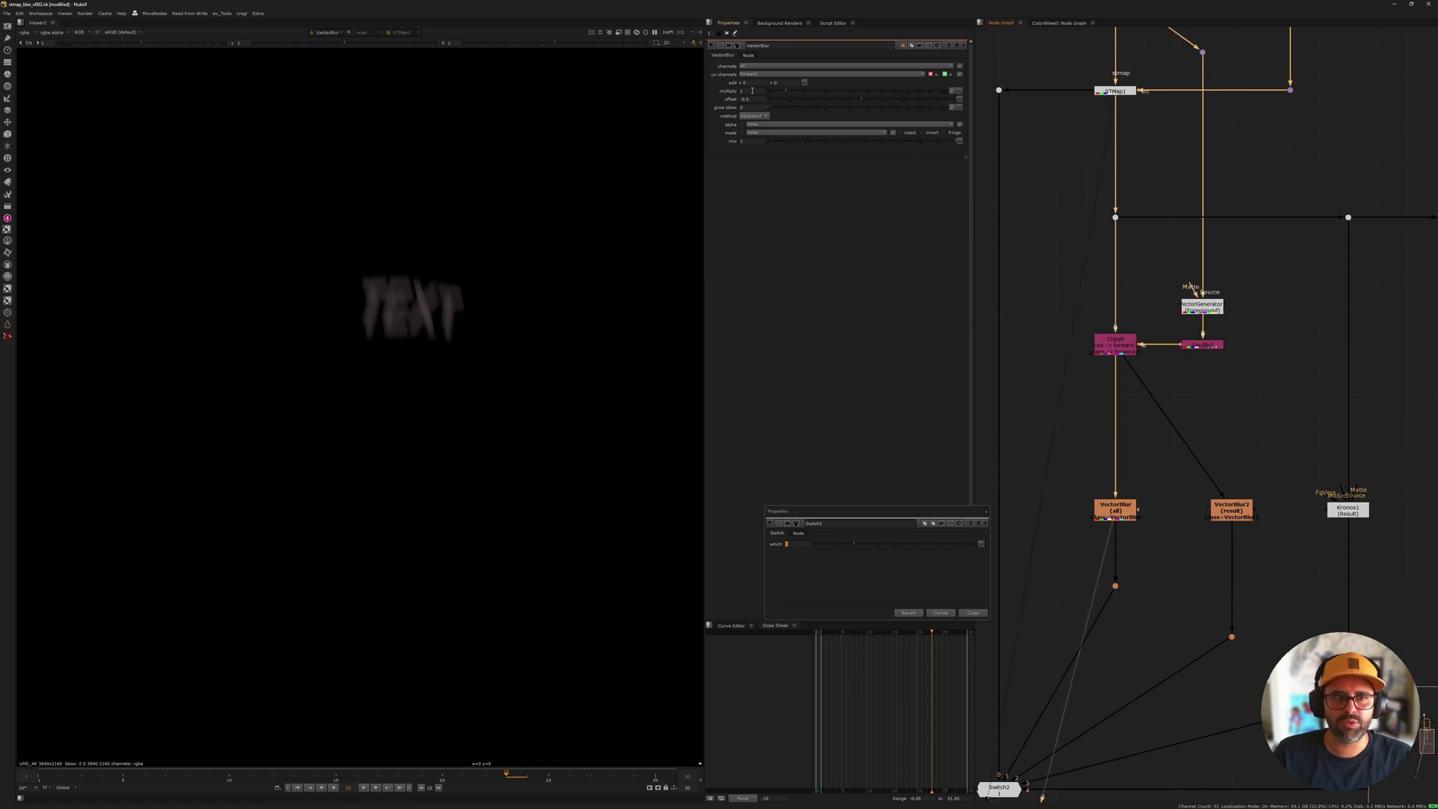
Step: Set the VectorBlur multiply value to 0.25
click(752, 91)
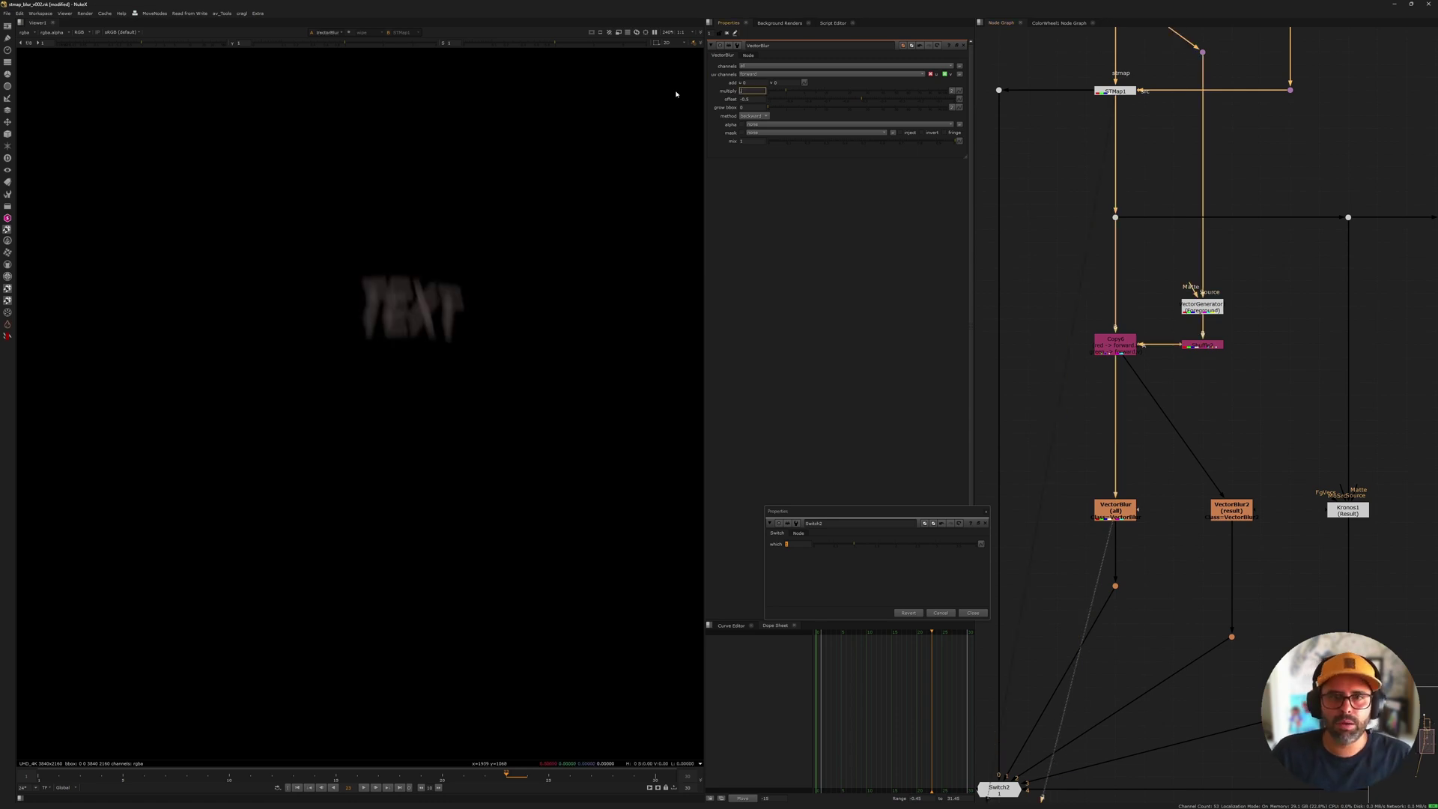
text(0.25)
key(Return)
Step: Open the node information of the VectorBlur node, highlight its class name, and close the information window
middle_drag(1139, 440, 1185, 327)
scroll(1161, 395, up, 3)
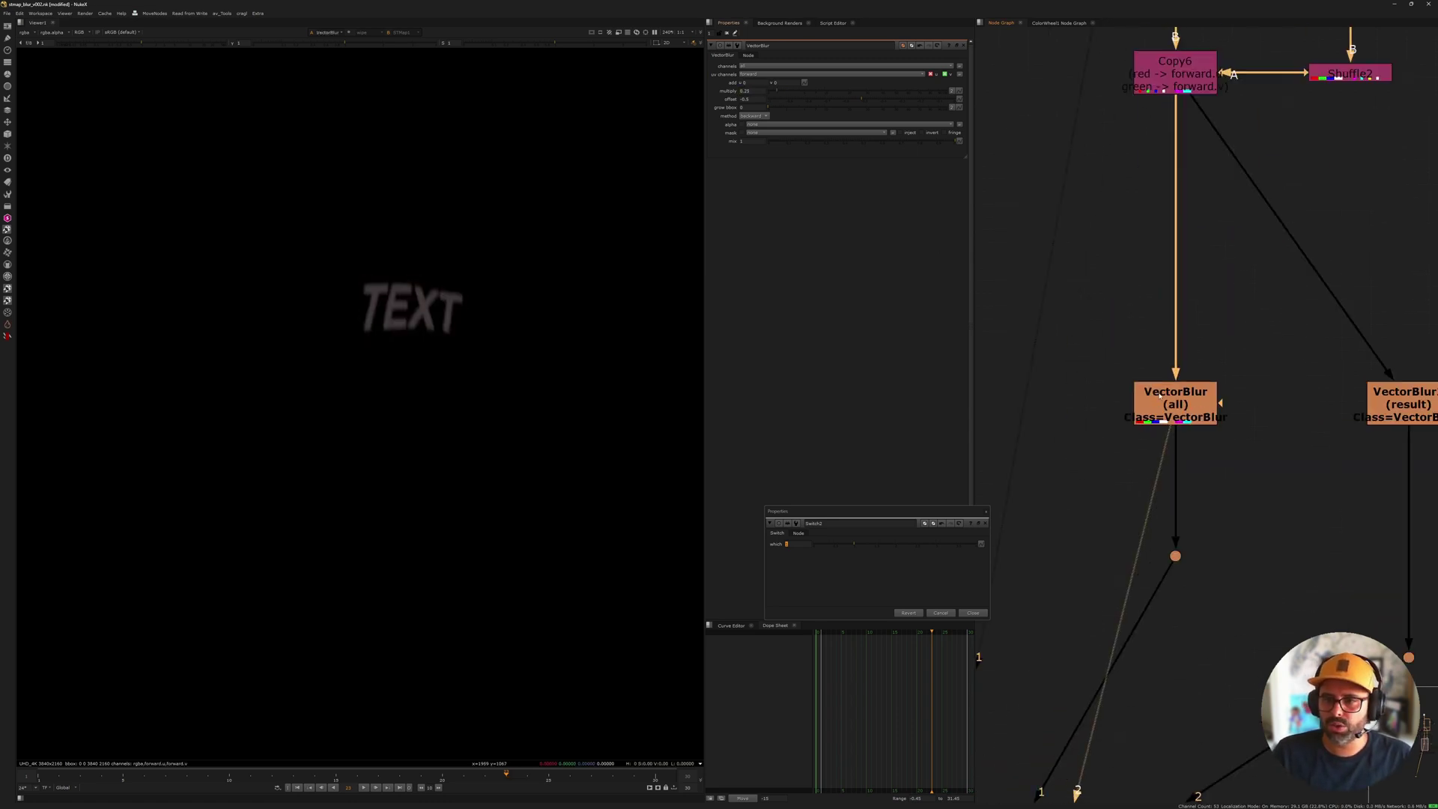
scroll(1160, 396, up, 2)
click(1181, 408)
key(i)
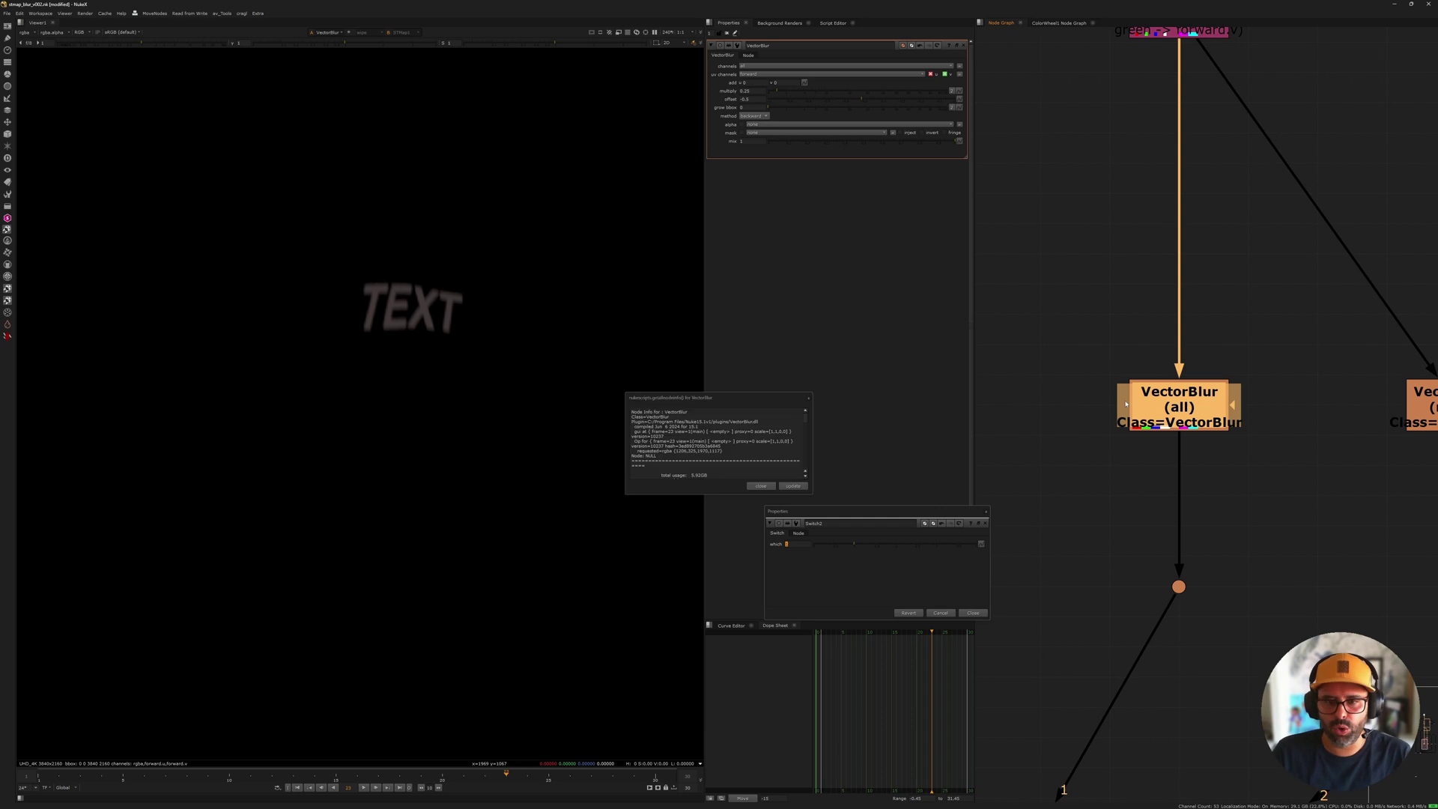
drag(759, 398, 1001, 337)
double_click(910, 357)
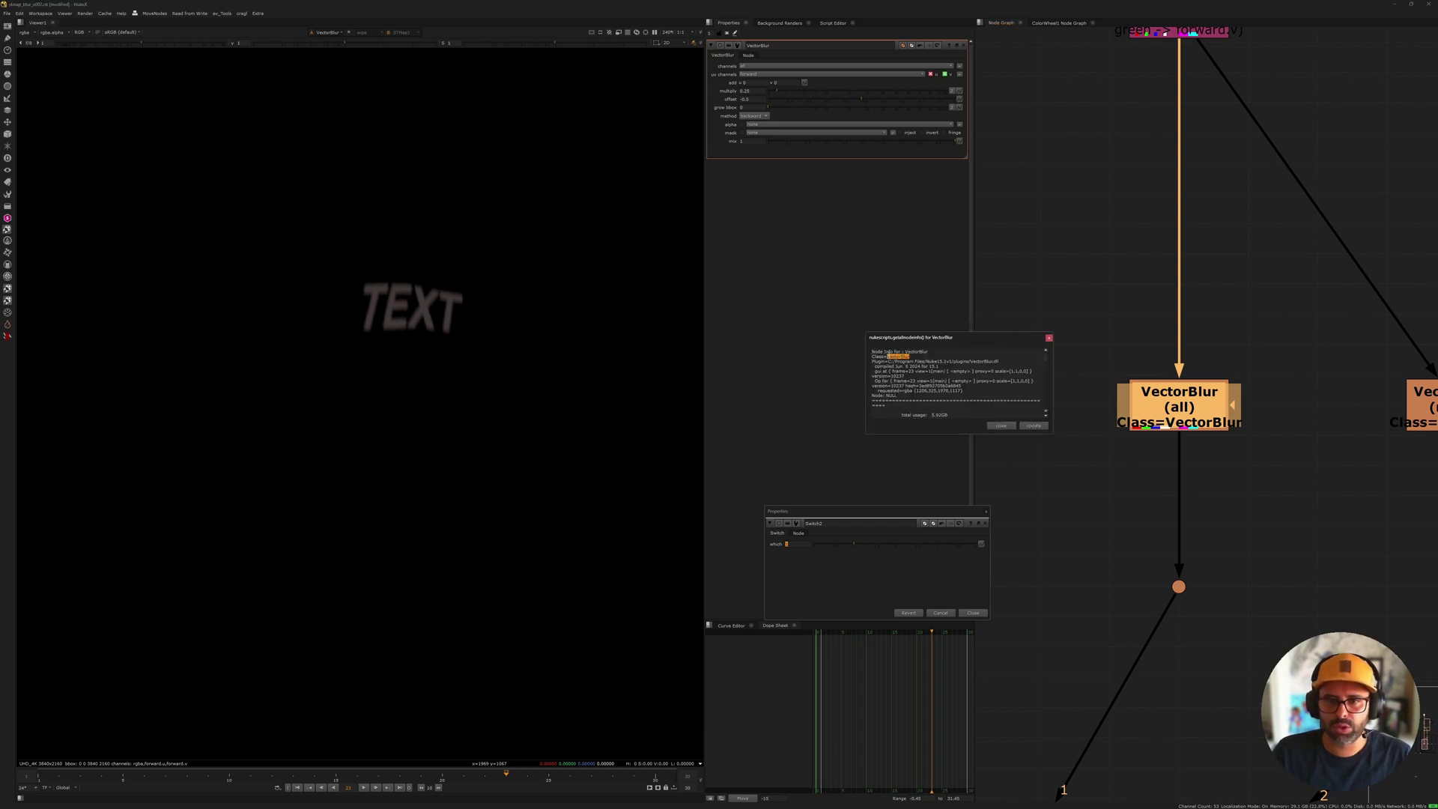
click(1048, 337)
Step: Open the VectorBlur2 node's properties and examine its settings and place beside the VectorBlur node
middle_drag(1198, 360, 1011, 349)
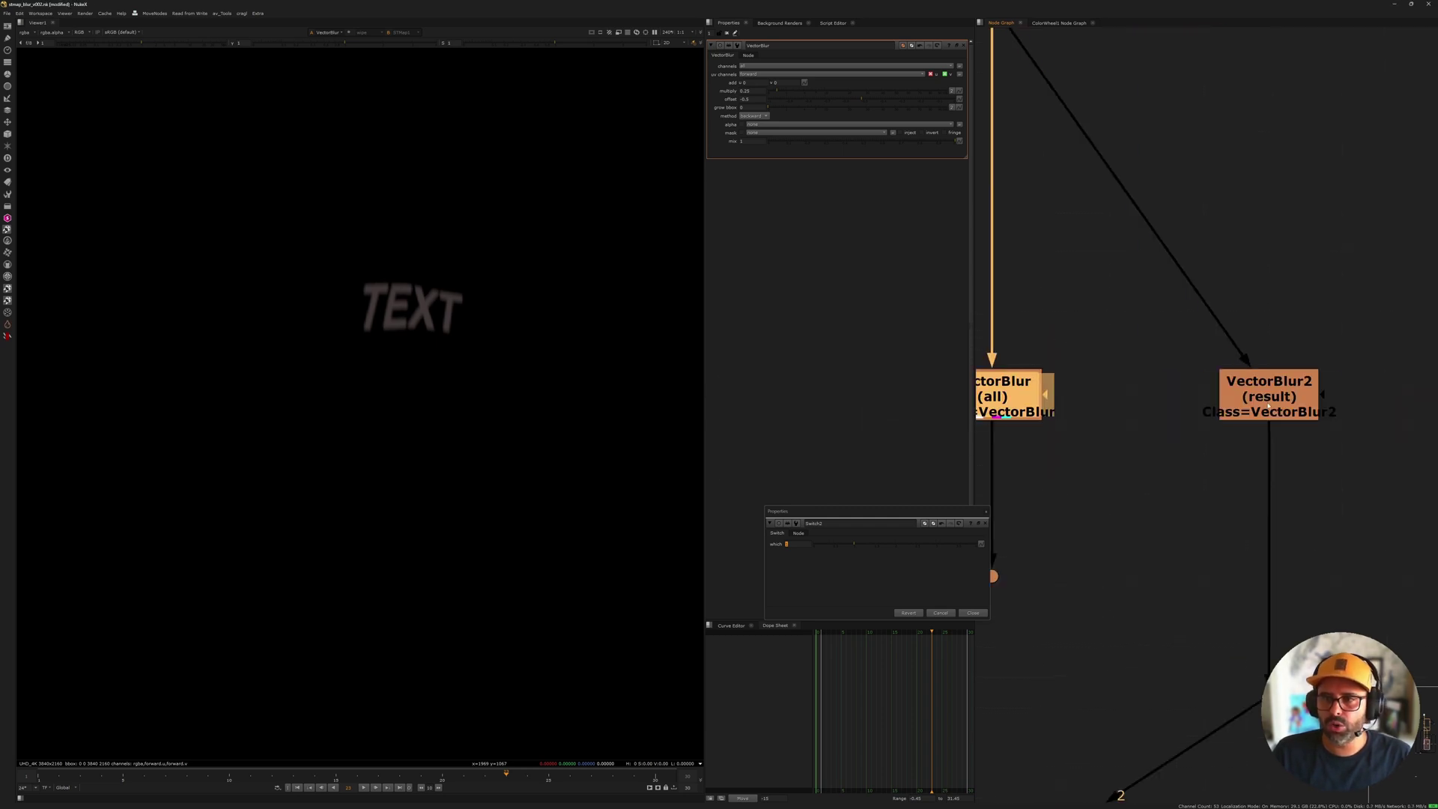
double_click(1267, 405)
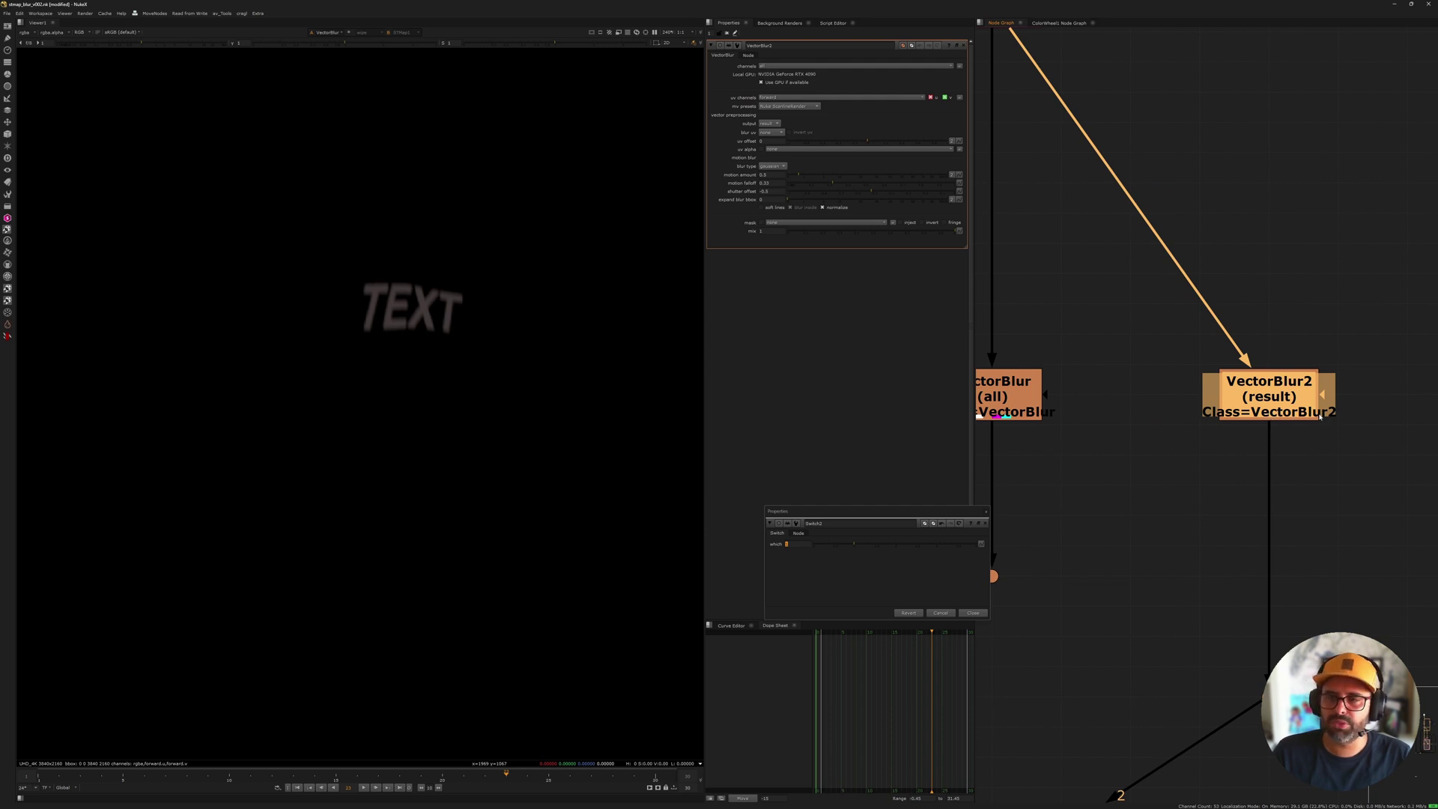
scroll(1285, 405, down, 5)
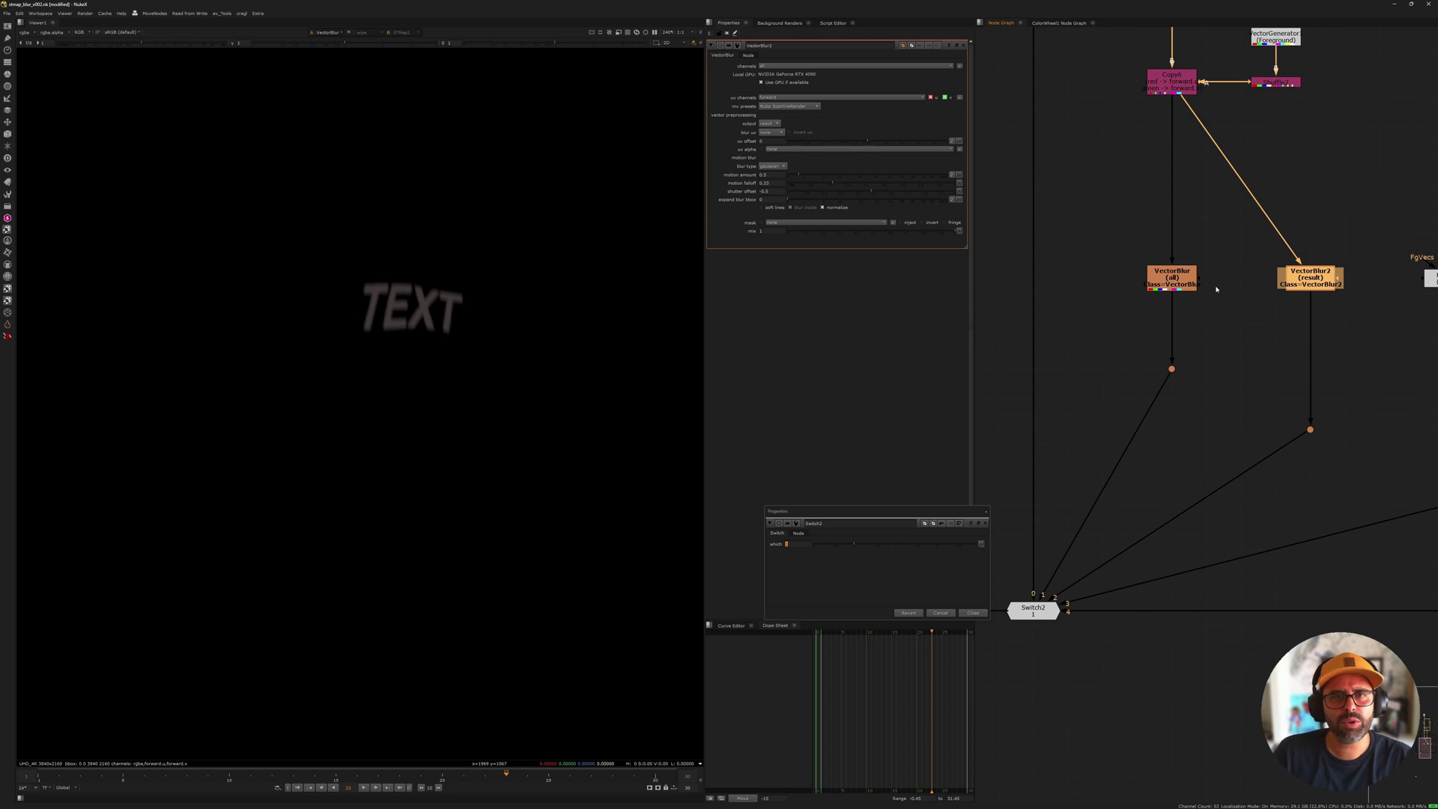
middle_drag(1114, 250, 1100, 264)
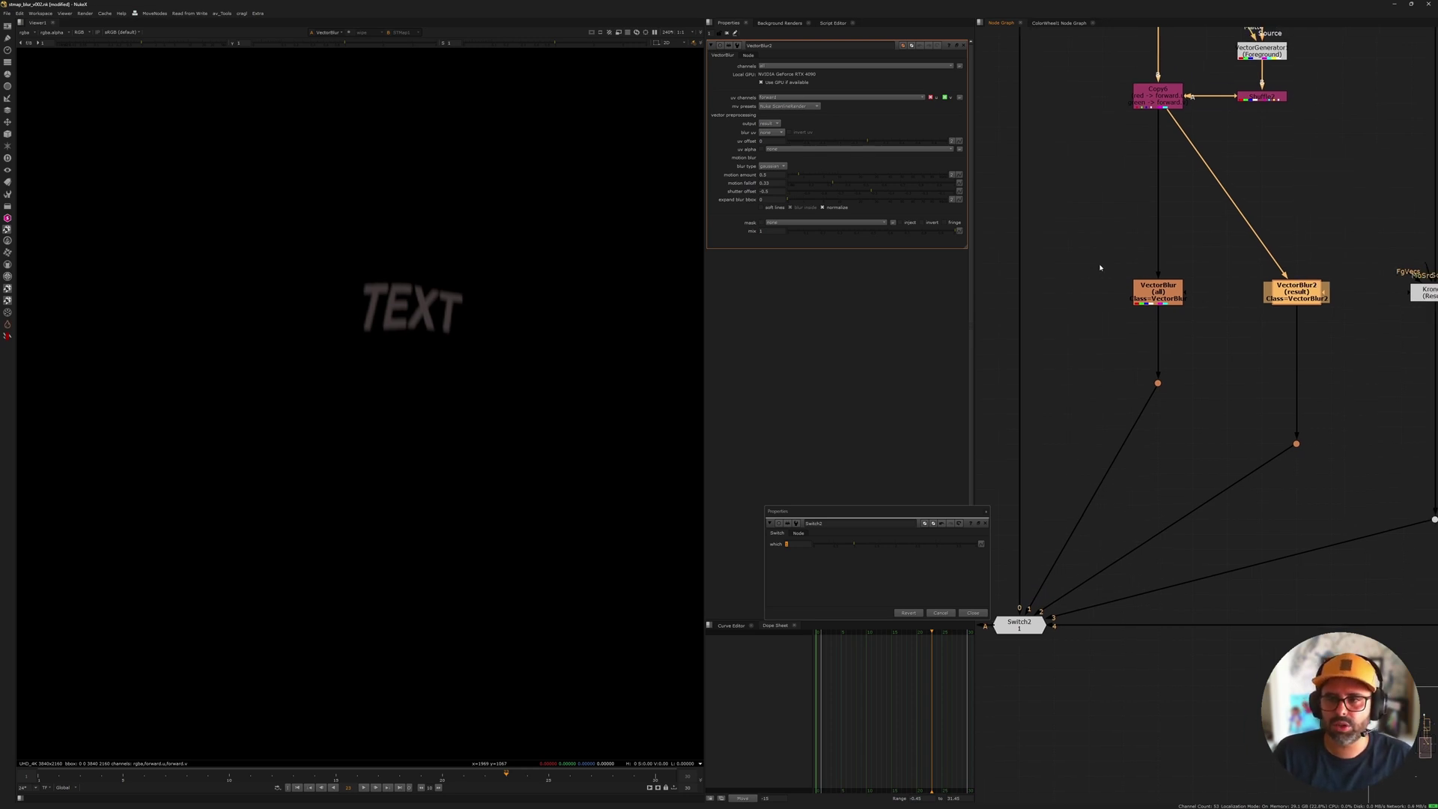
Step: Set the Switch2 which value to 3 for the Kronos1 branch and view the merged text over the vest
scroll(1123, 262, down, 4)
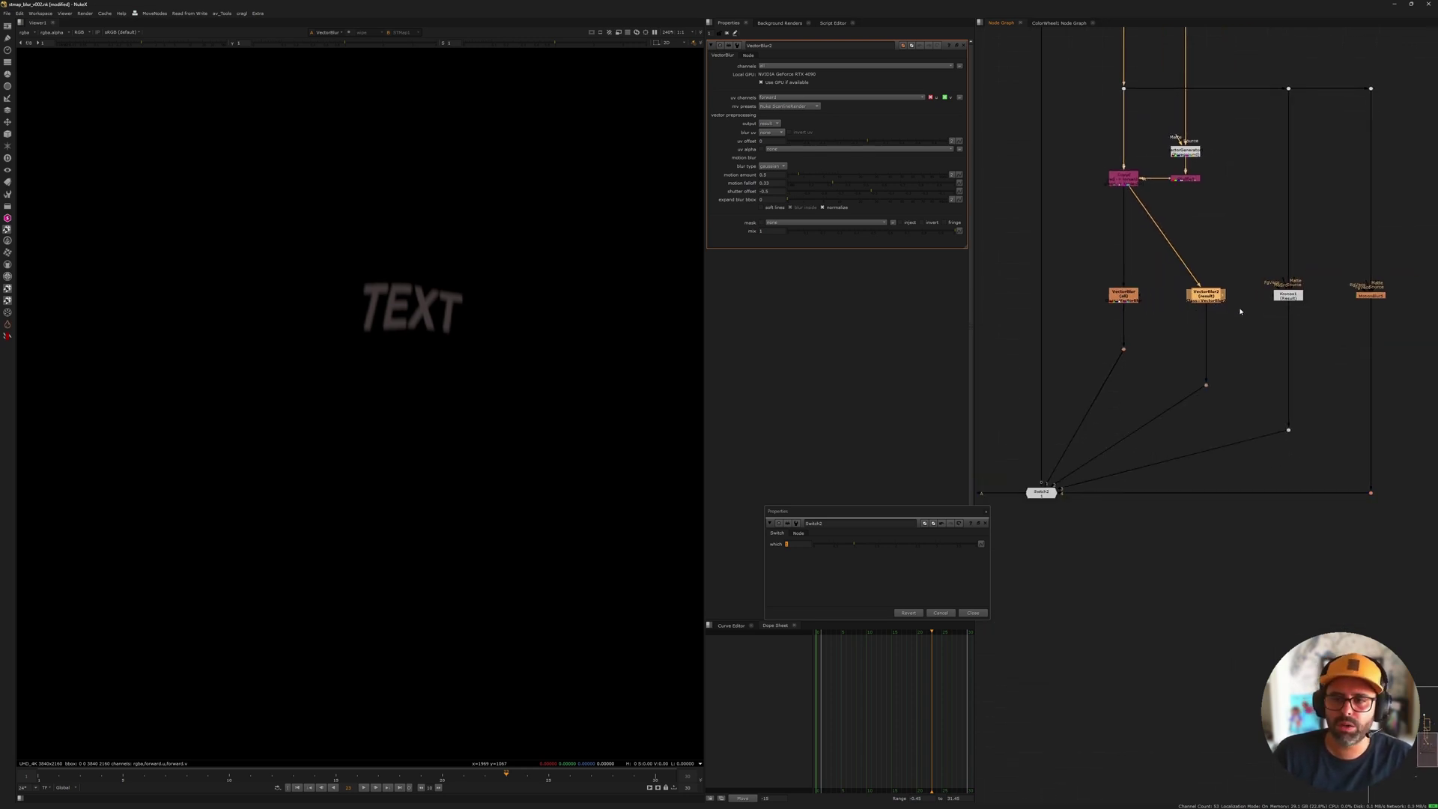
middle_drag(1207, 267, 1228, 266)
click(1055, 495)
click(799, 543)
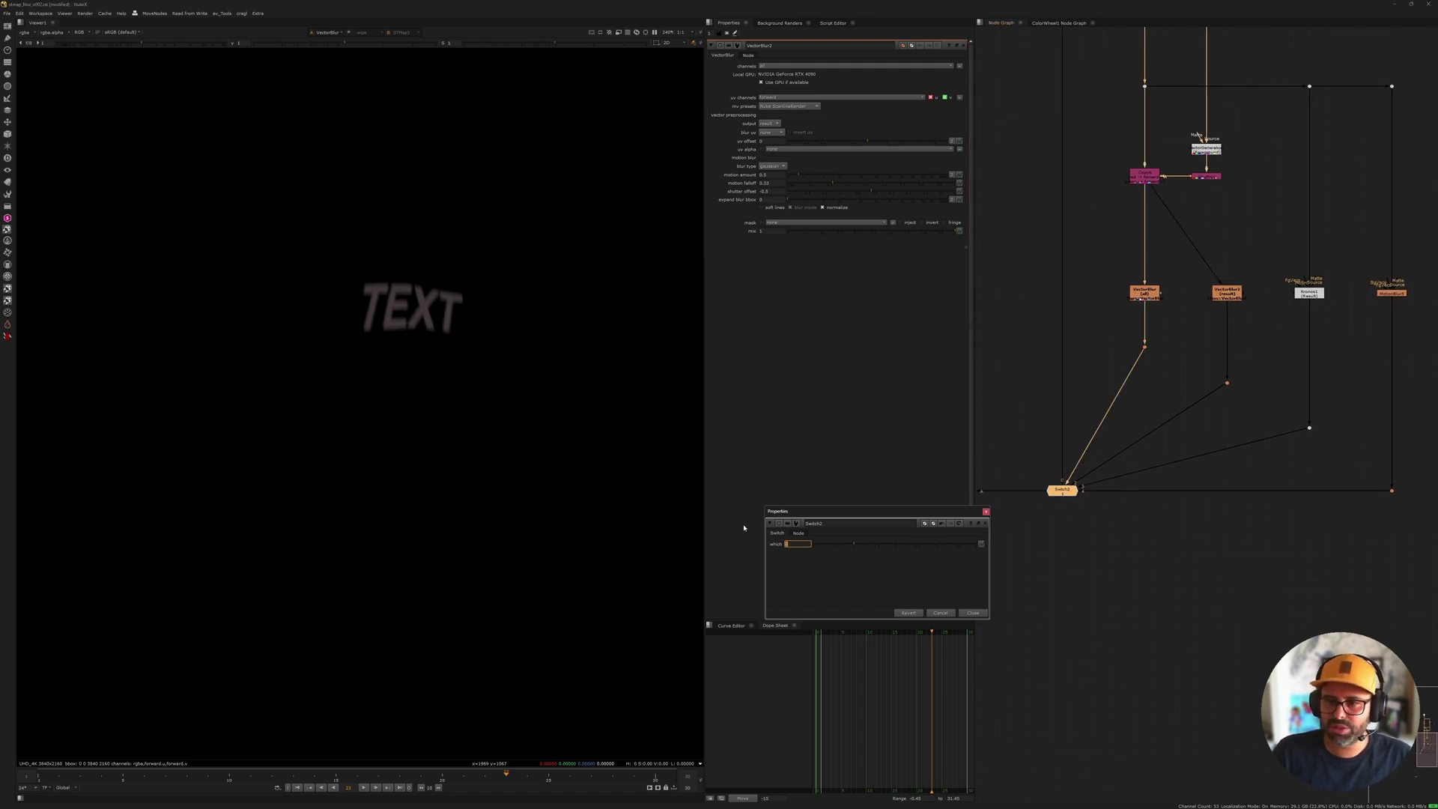
text(2)
middle_drag(1235, 352, 1174, 463)
click(1115, 461)
key(1)
middle_drag(503, 341, 510, 381)
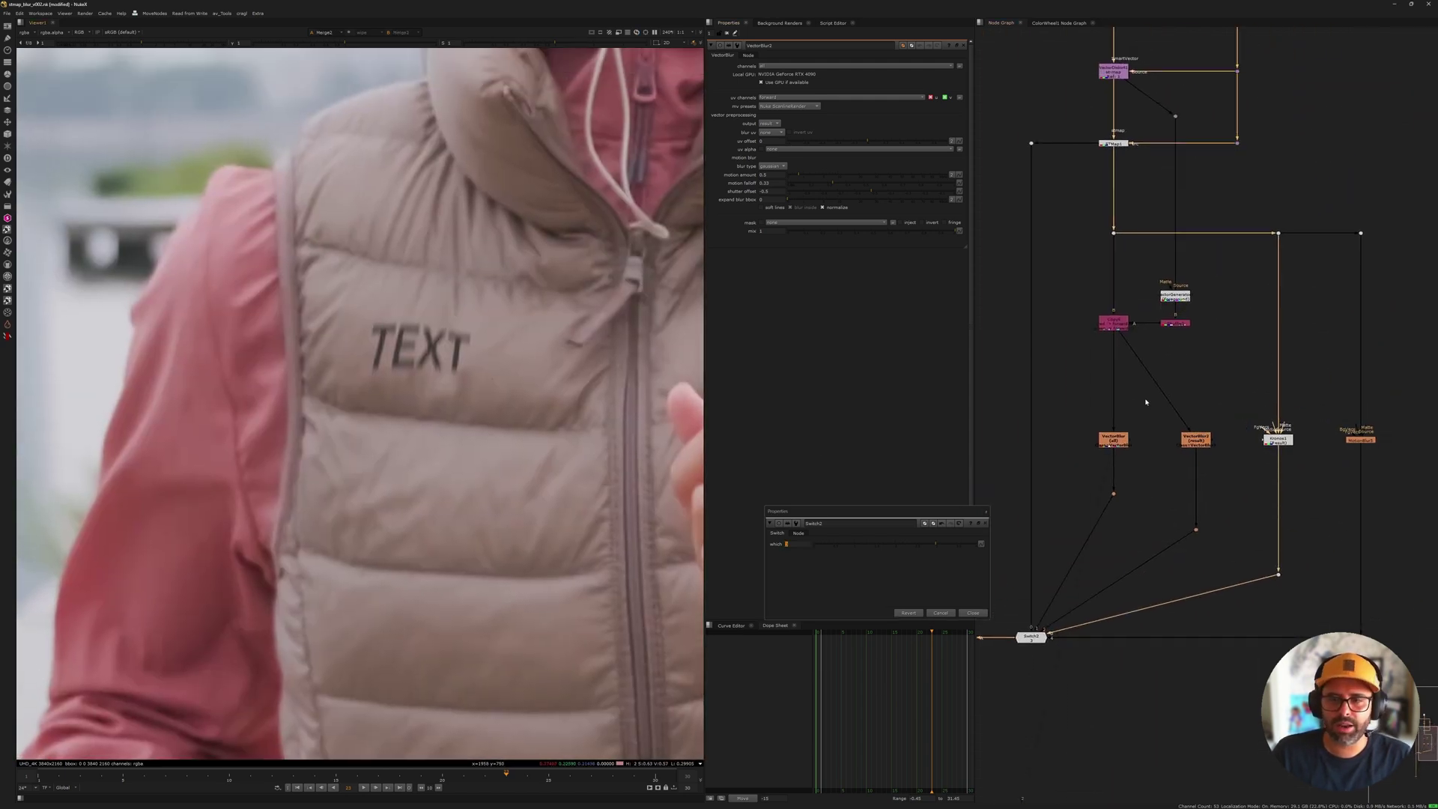
Step: Open the Kronos1 properties and add a new Kronos node just above it
scroll(1280, 436, up, 10)
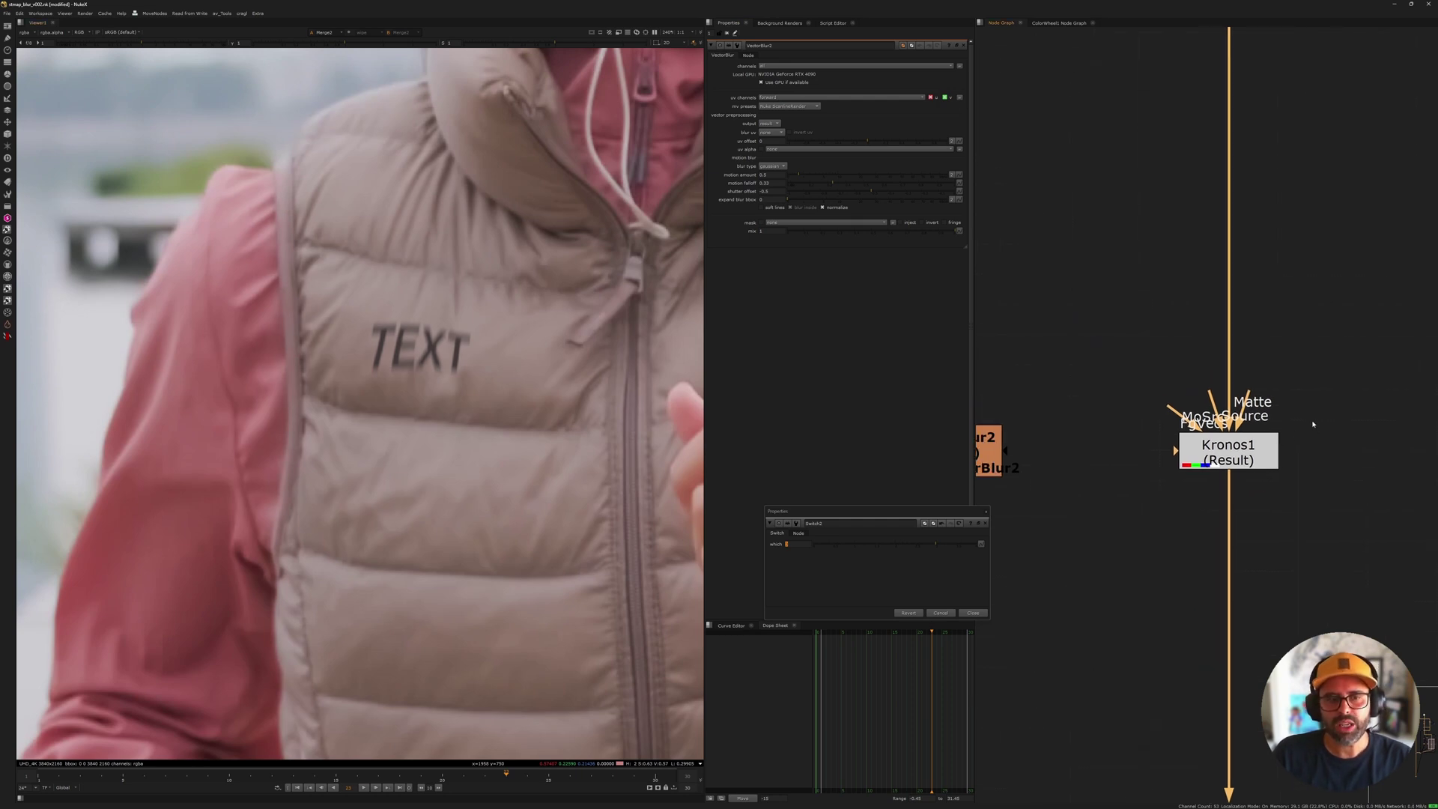
double_click(1232, 449)
middle_drag(1281, 345, 1258, 421)
click(1267, 410)
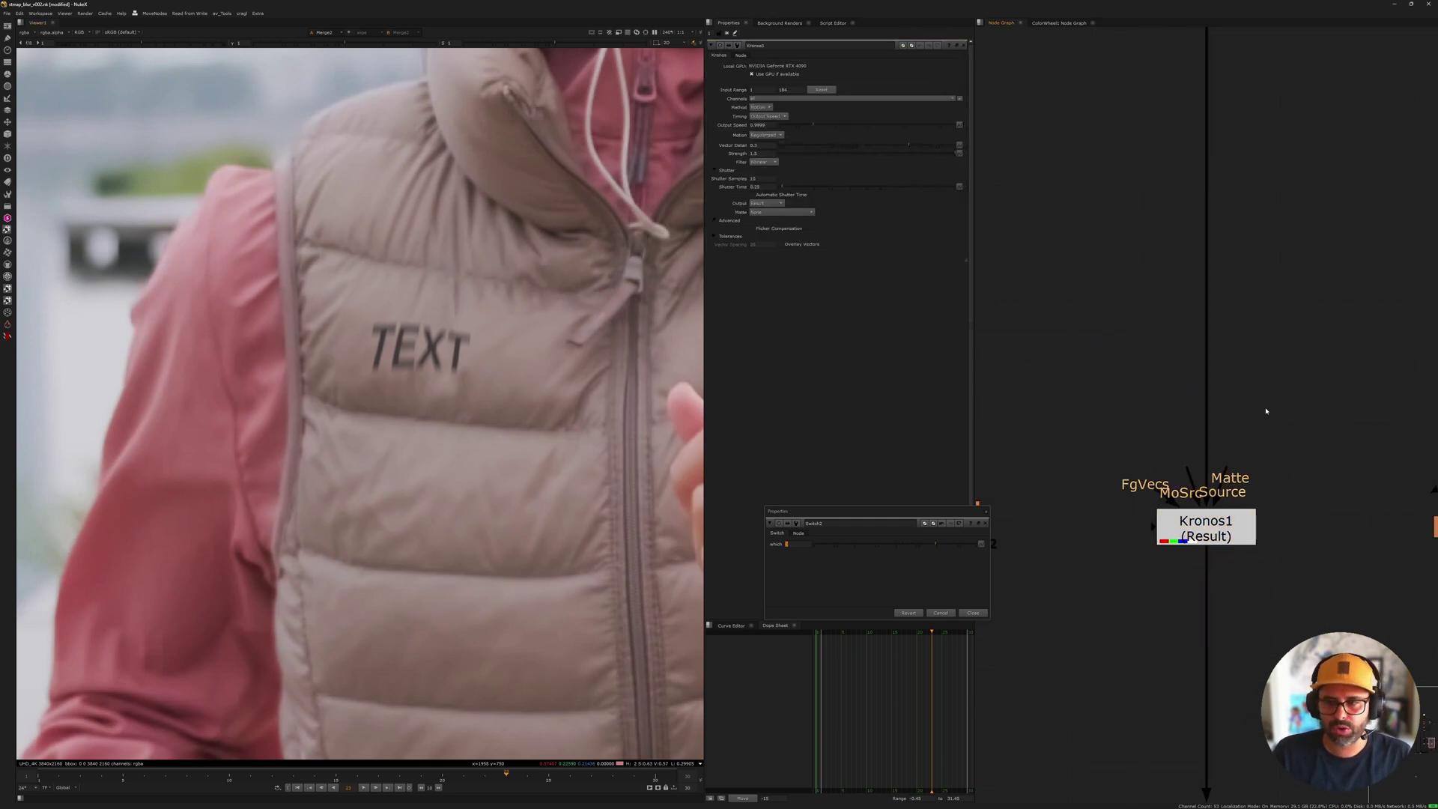
key(Tab)
text(kronos)
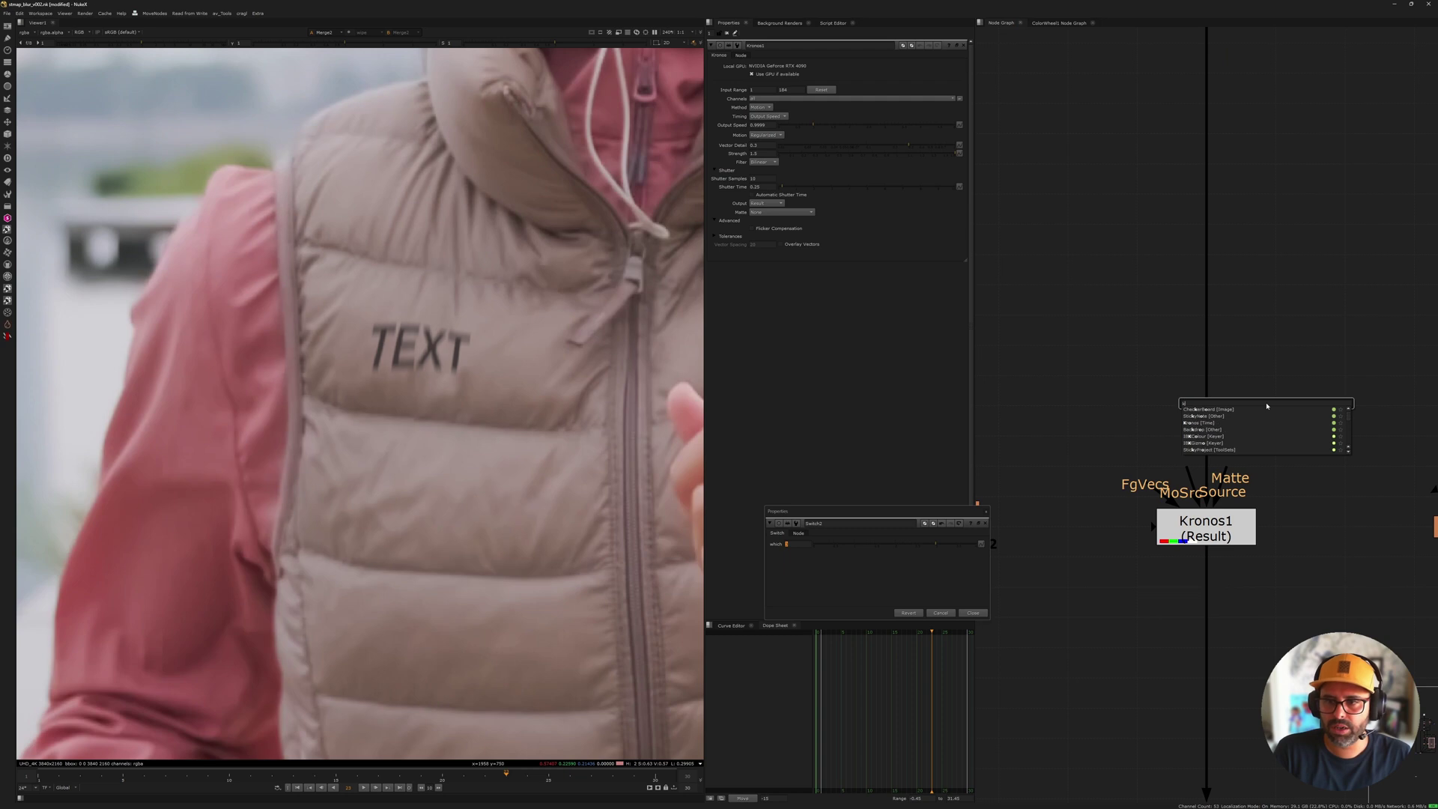
key(Return)
Step: Connect the Kronos2 source to the dot above Kronos1, move the node aside, and view the dot and Kronos2 outputs
scroll(1279, 408, down, 3)
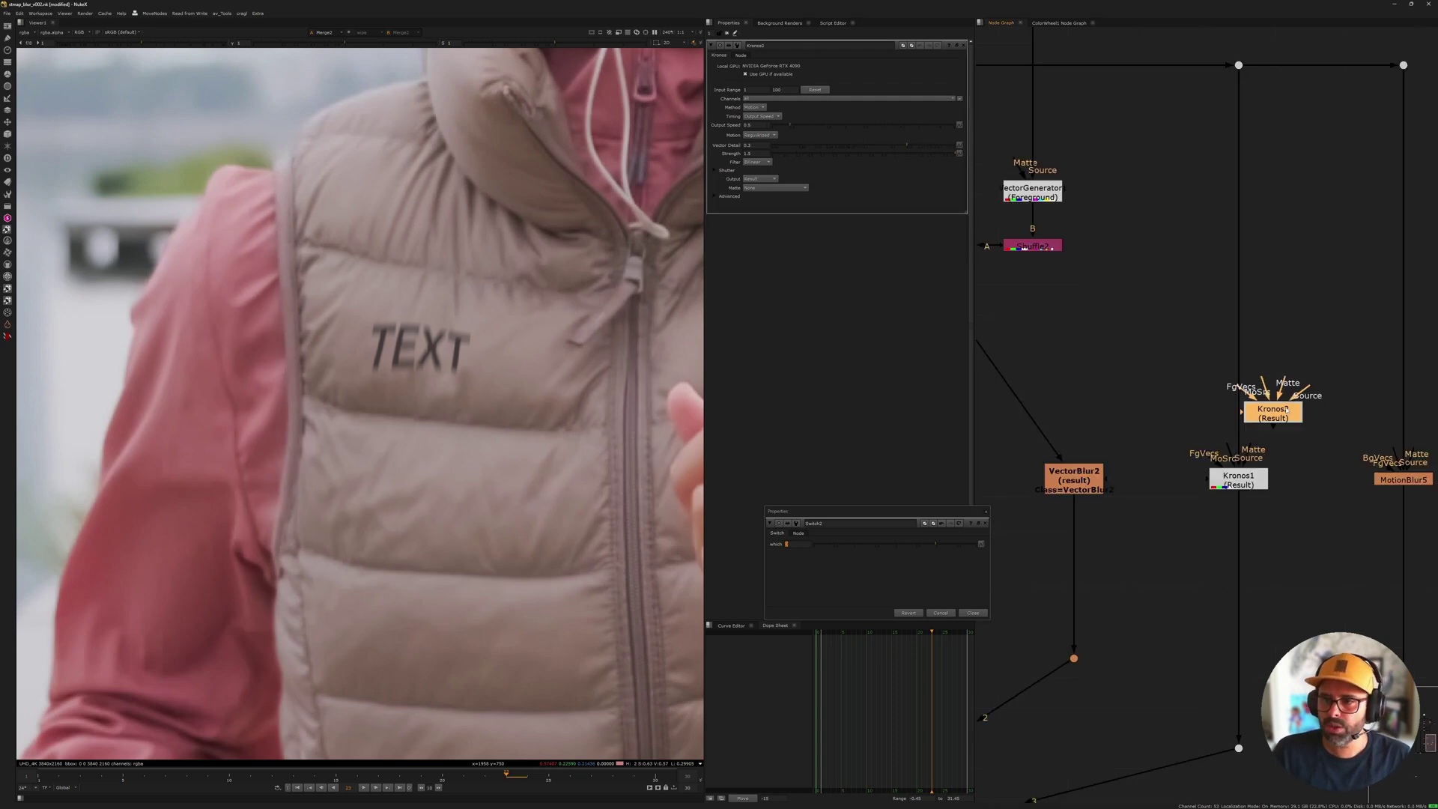
middle_drag(1279, 408, 1270, 464)
drag(1262, 442, 1227, 120)
click(1227, 119)
key(1)
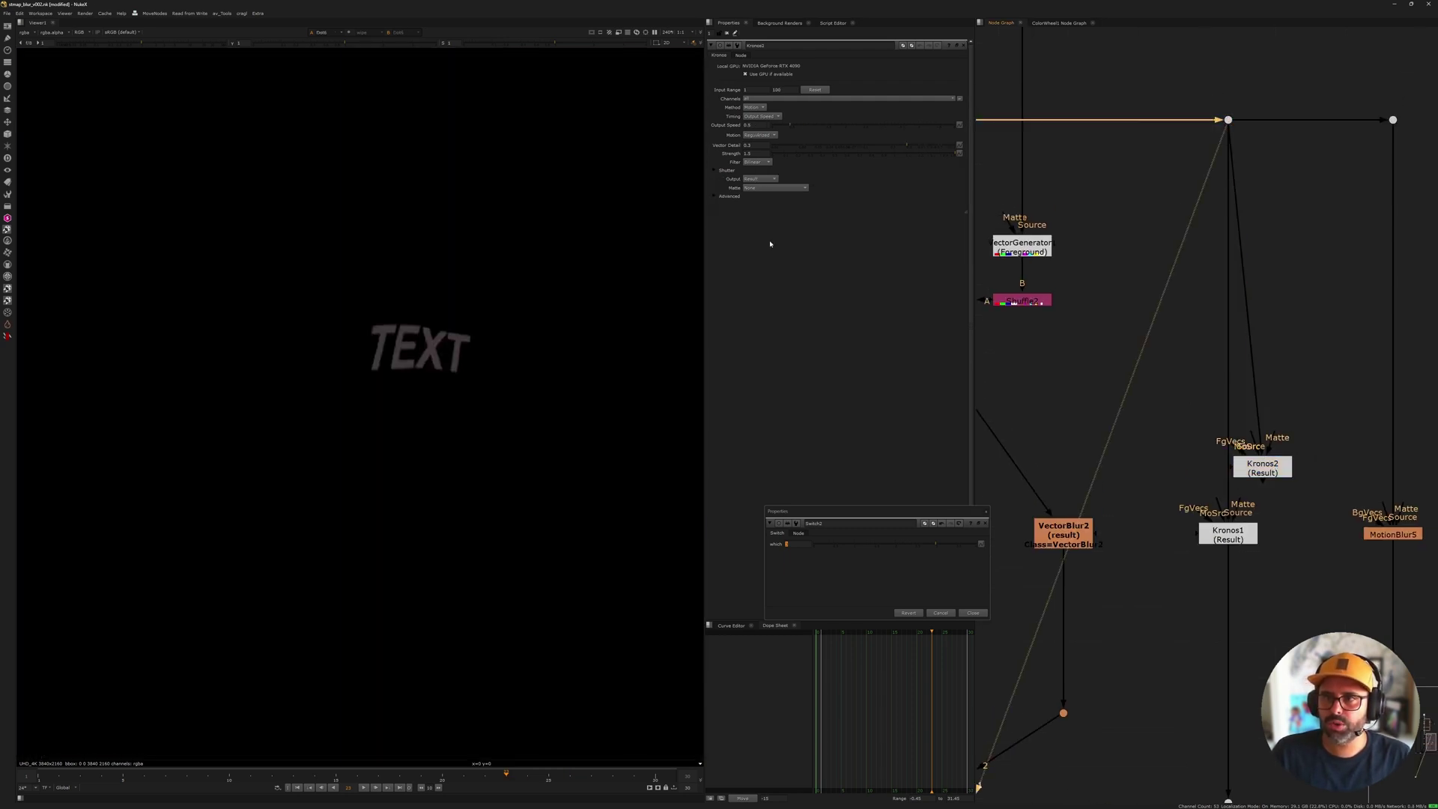
drag(1242, 469, 1289, 446)
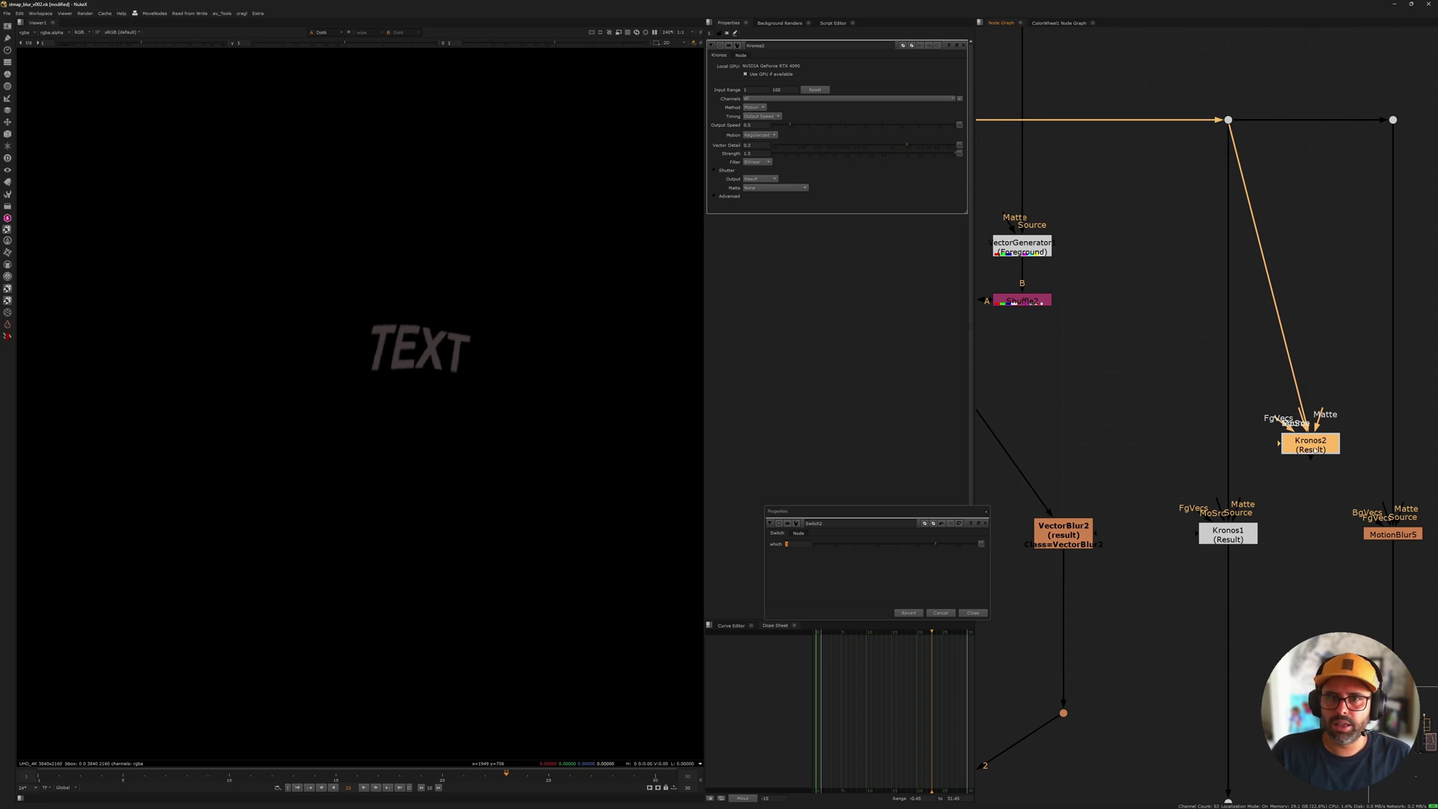
key(1)
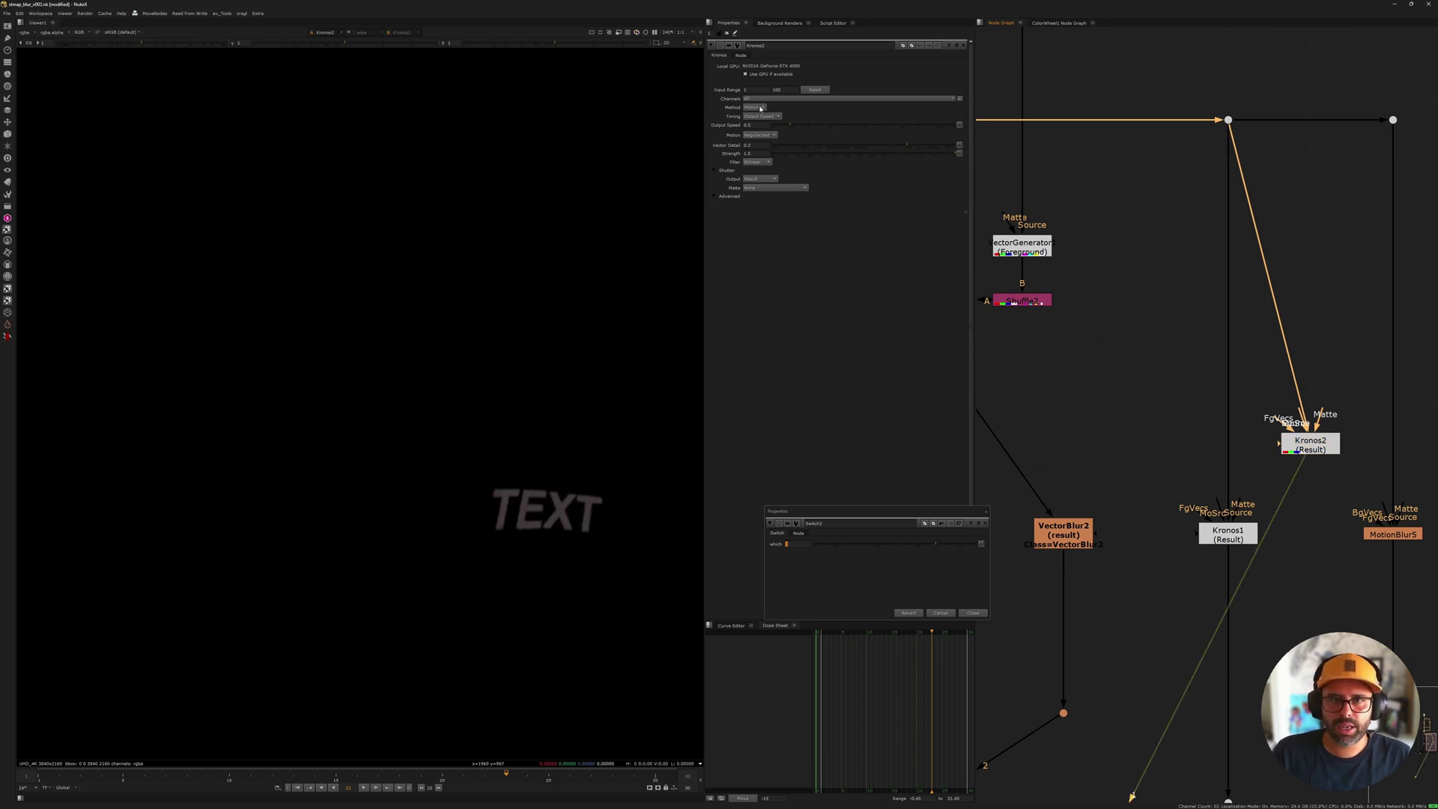
Step: Keep the Kronos2 timing on Output Speed and set the output speed to 0.999
click(772, 108)
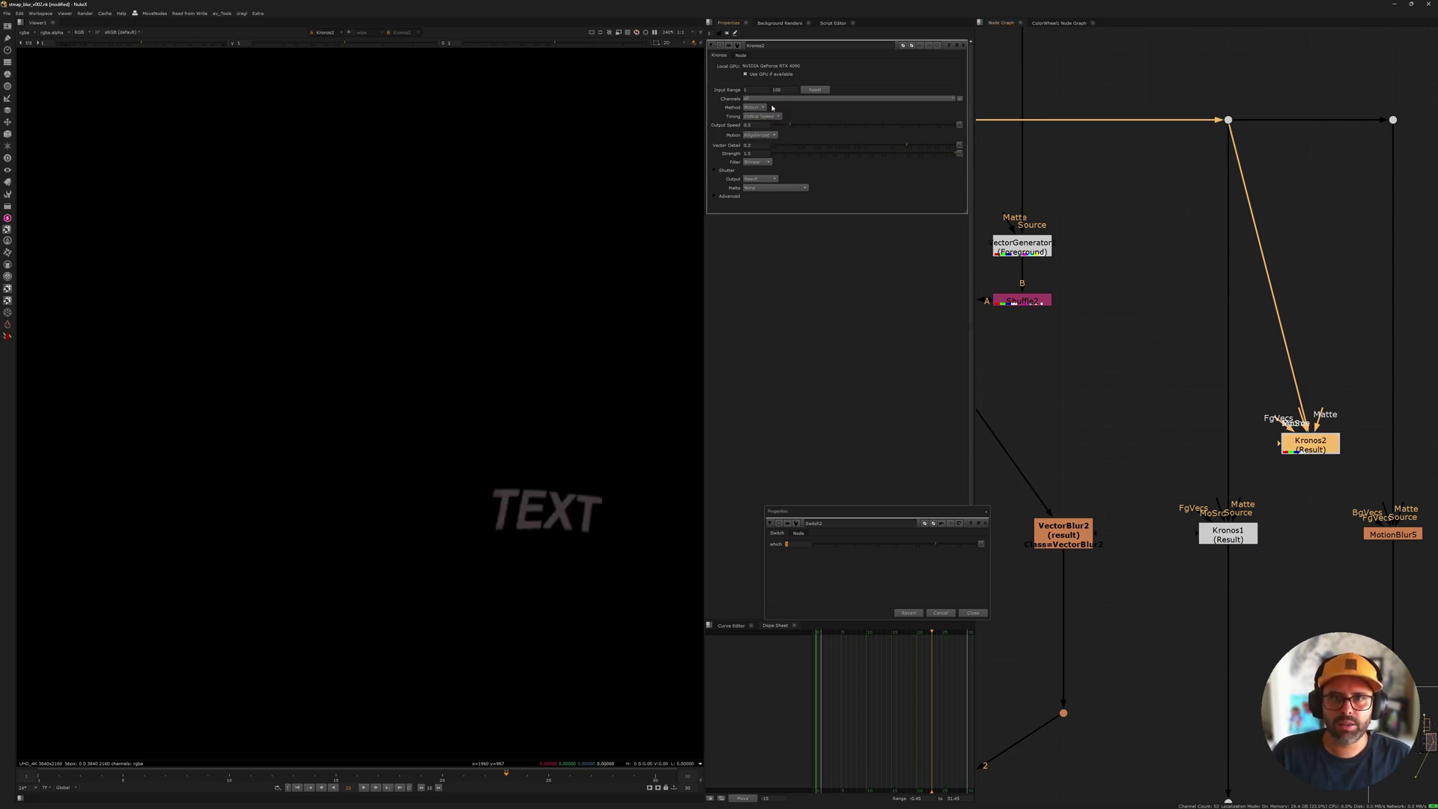
click(768, 116)
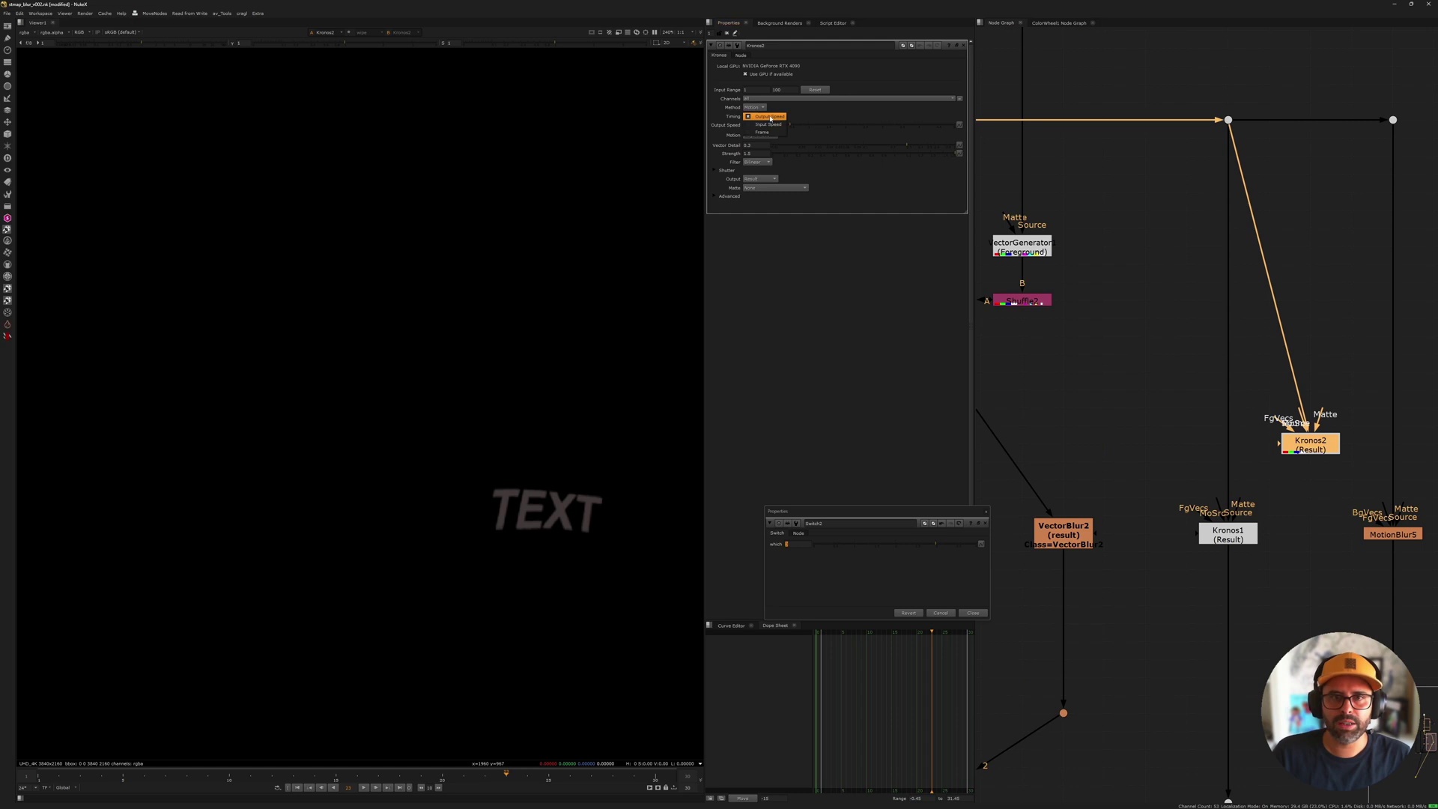
click(794, 118)
click(763, 124)
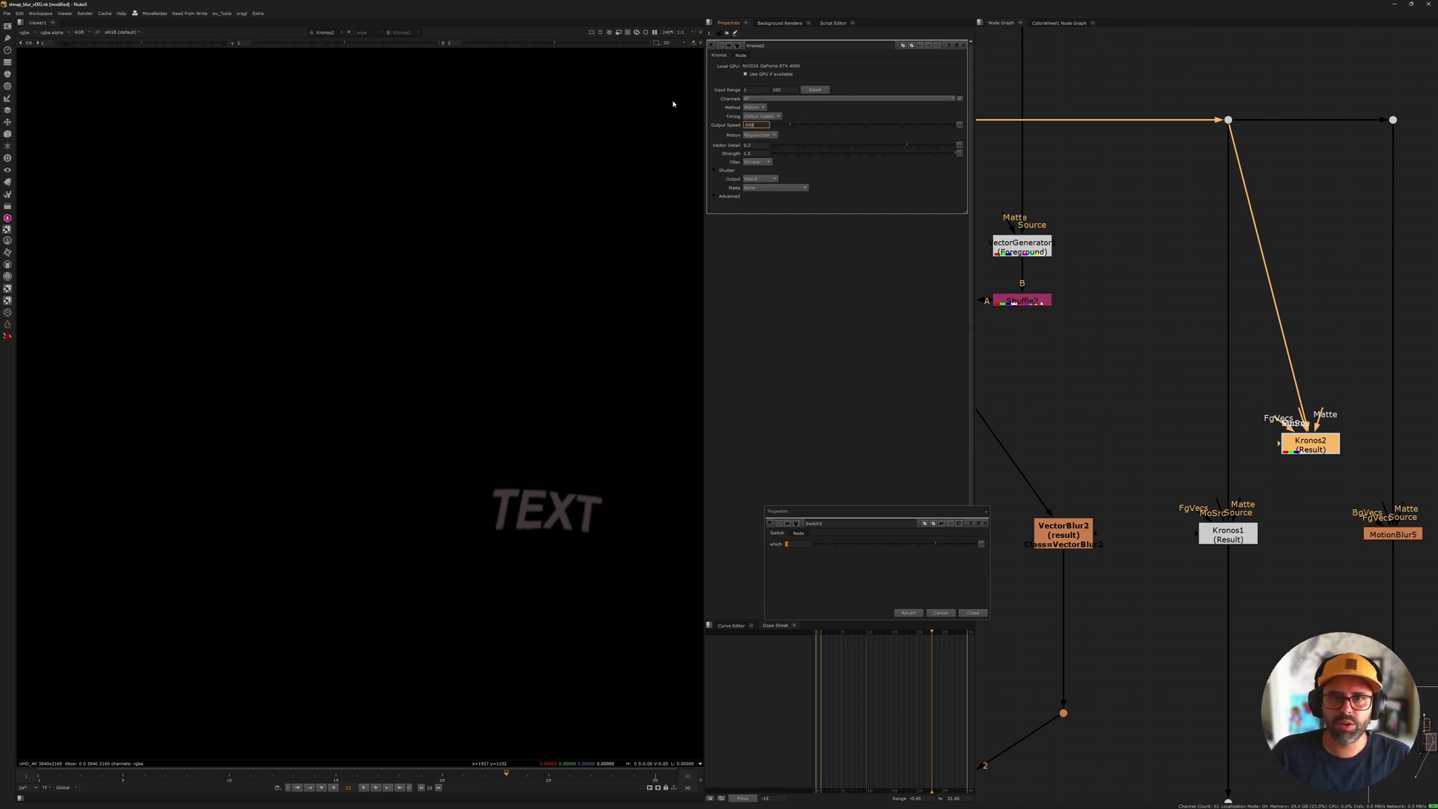
key(Return)
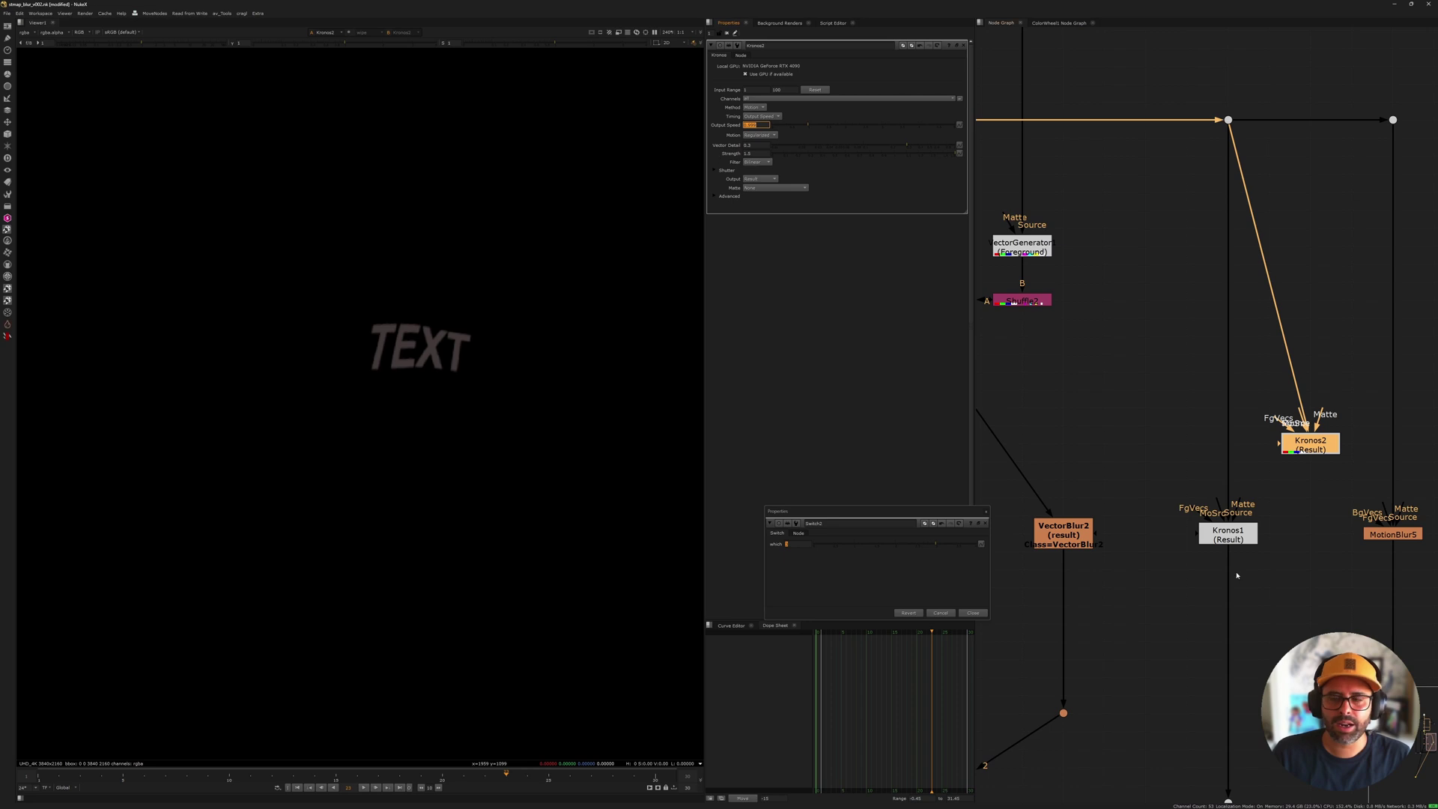
Step: Switch the viewer between the source dot and Kronos2, and refine the Kronos2 output speed to 0.9999
key(1)
key(2)
key(1)
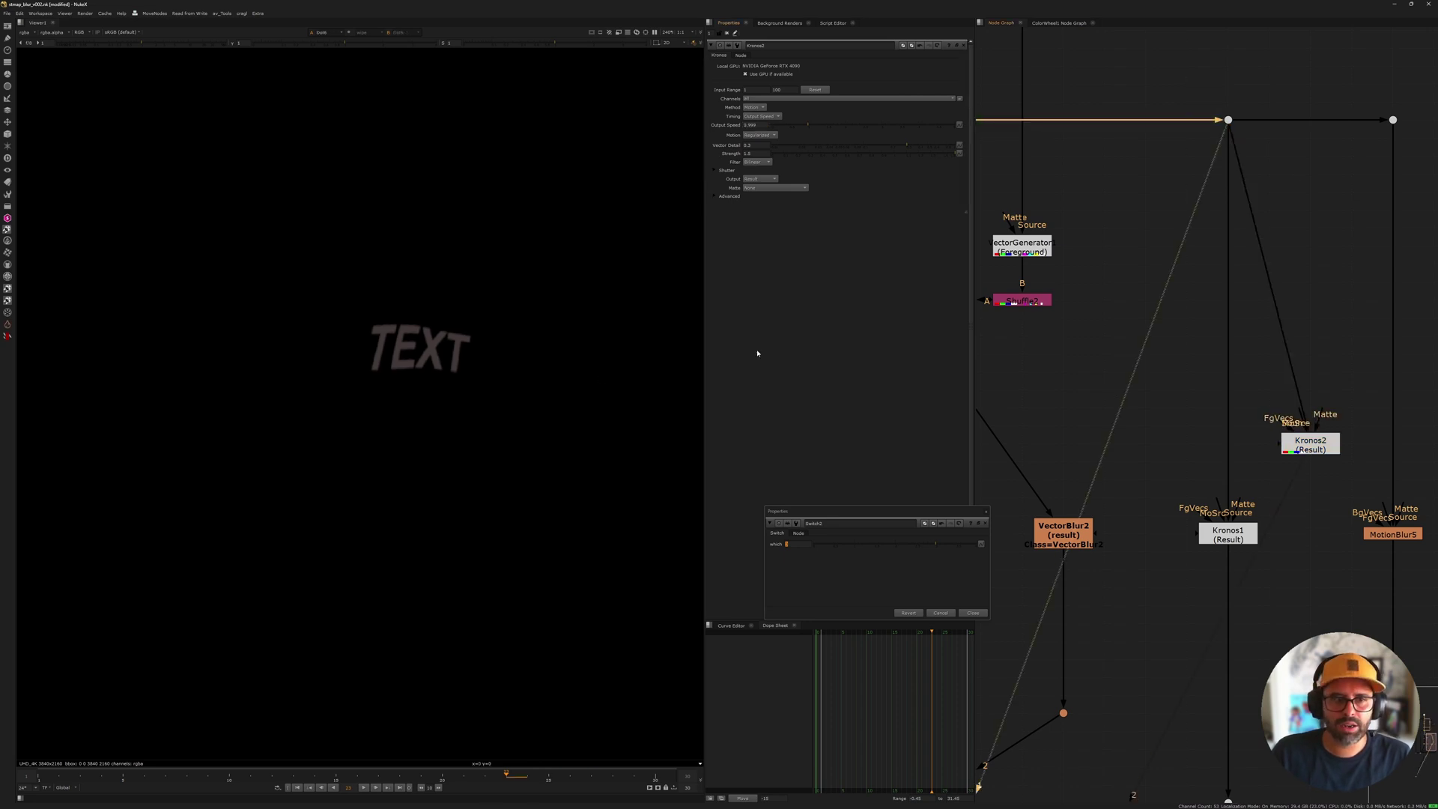
click(1311, 442)
key(1)
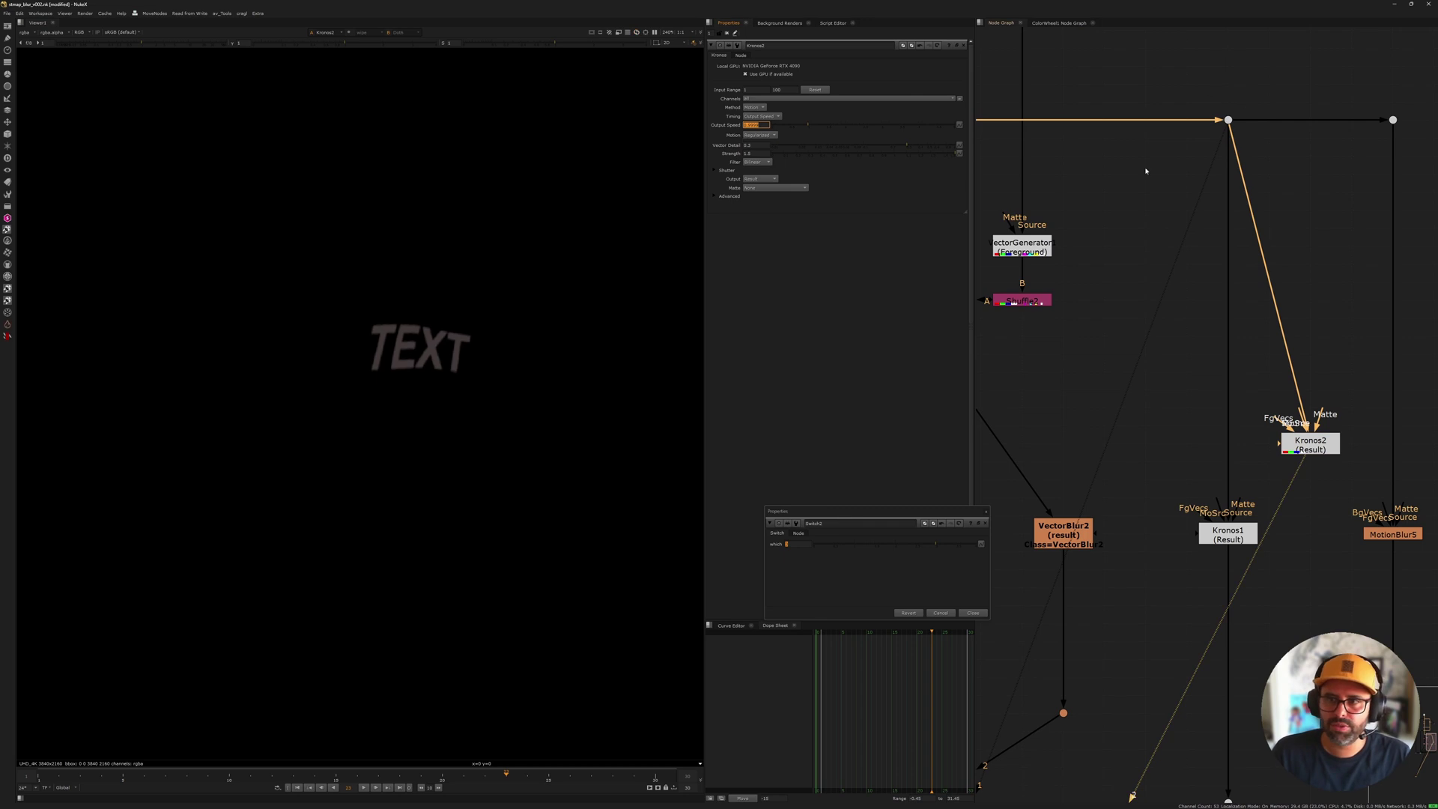
Step: Alternate the viewer between the source dot and the Kronos2 output to compare the text's position up close
click(1228, 120)
key(1)
scroll(428, 358, up, 4)
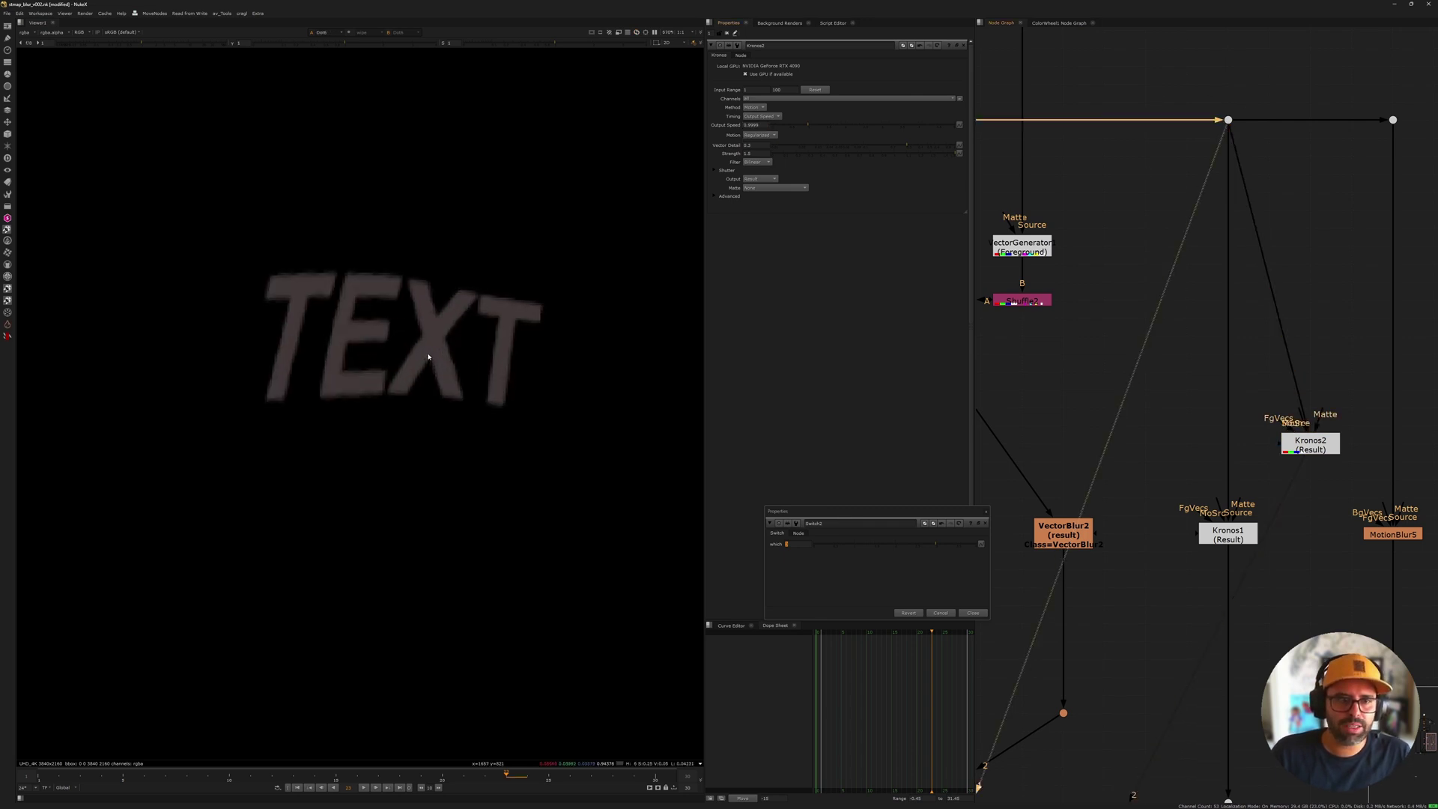
key(2)
key(1)
key(2)
key(1)
key(2)
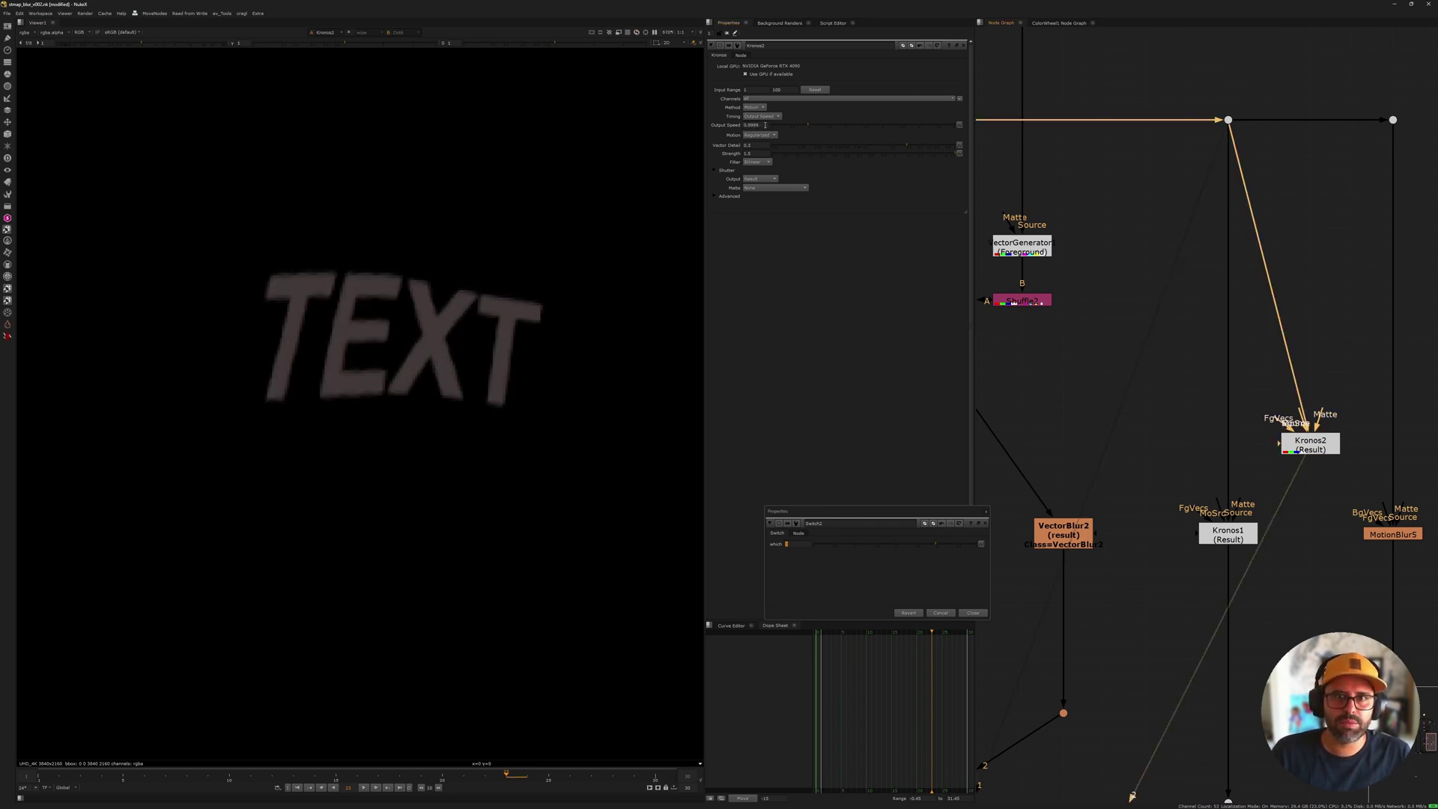
Step: Expand the shutter settings in the Kronos2 properties
double_click(765, 125)
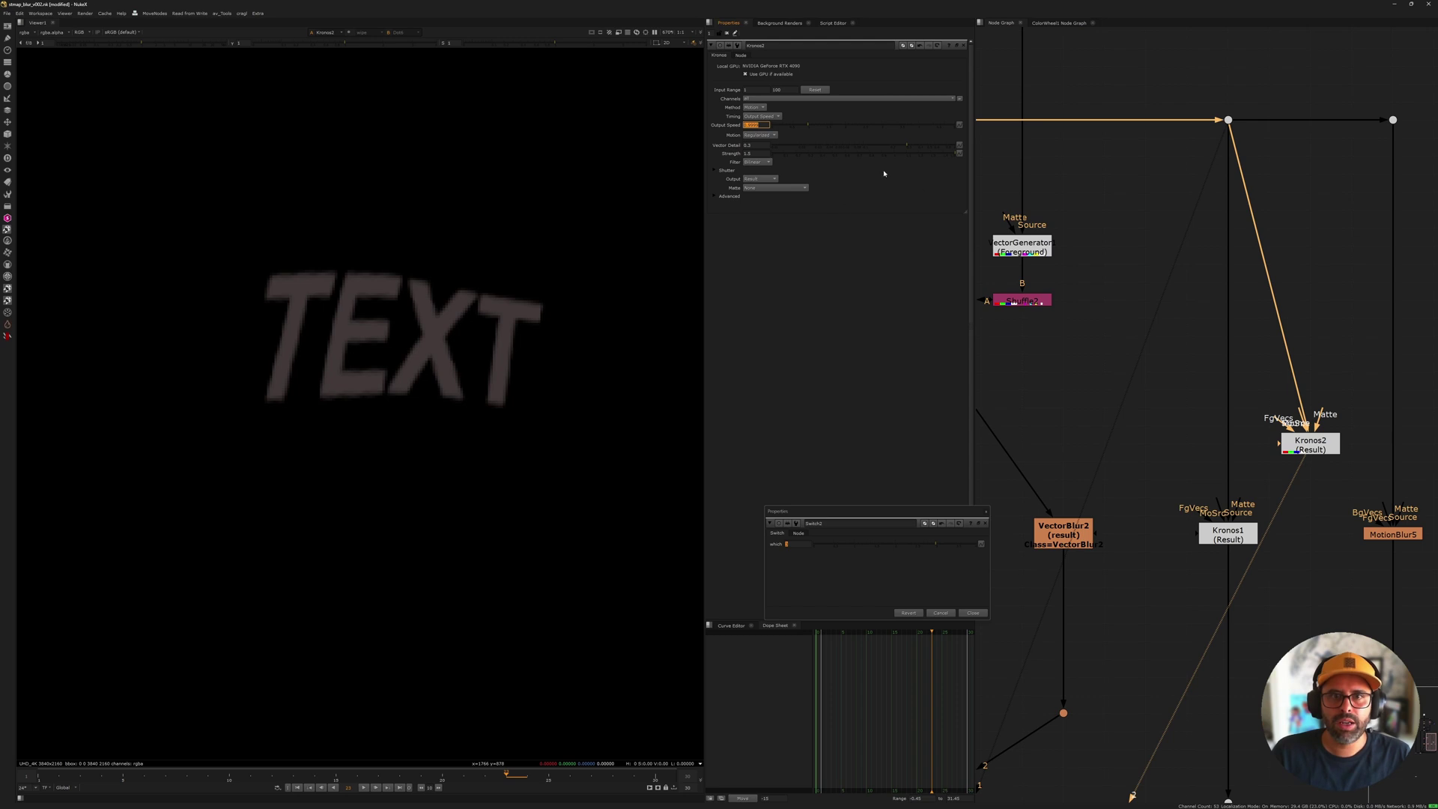
click(716, 171)
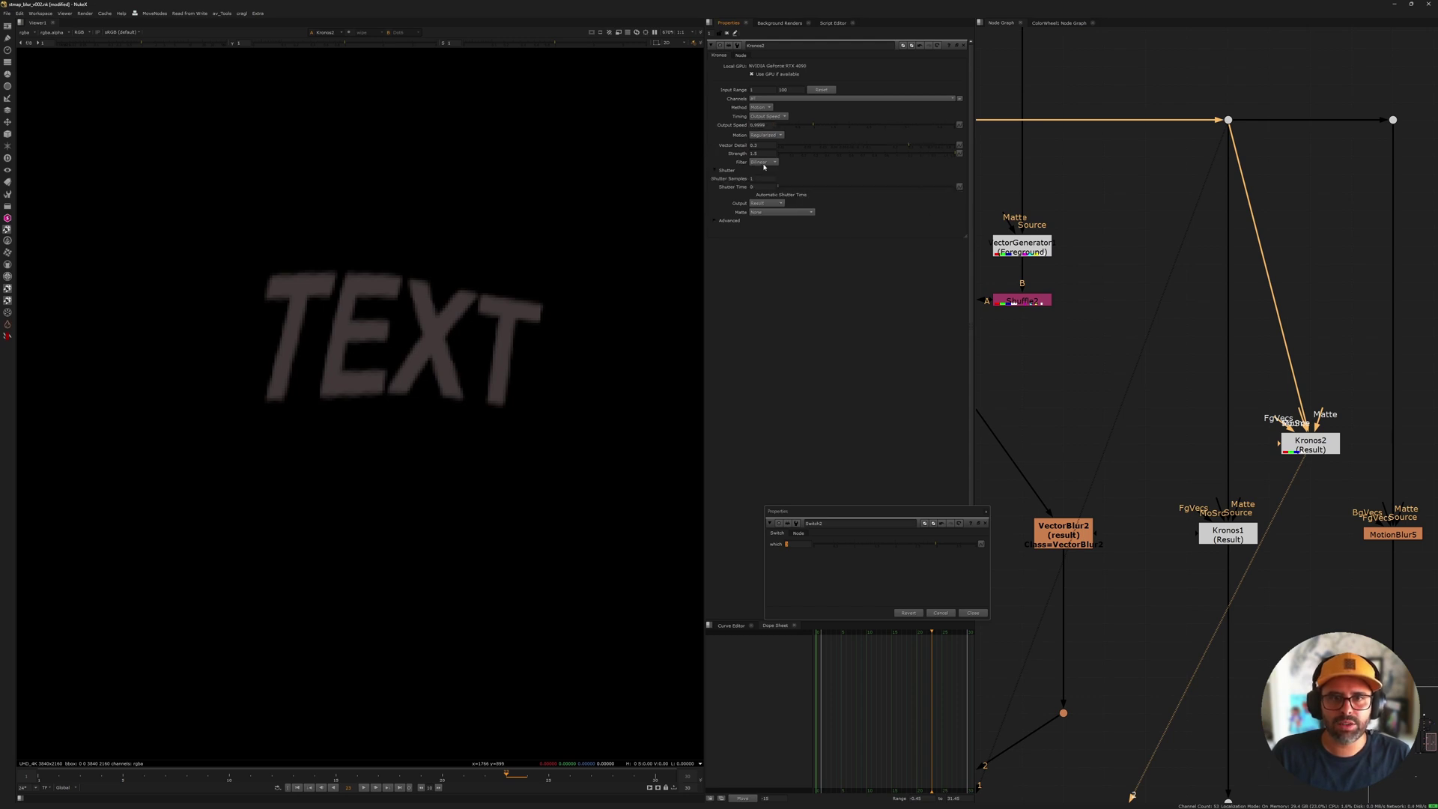
middle_drag(1103, 364, 1107, 328)
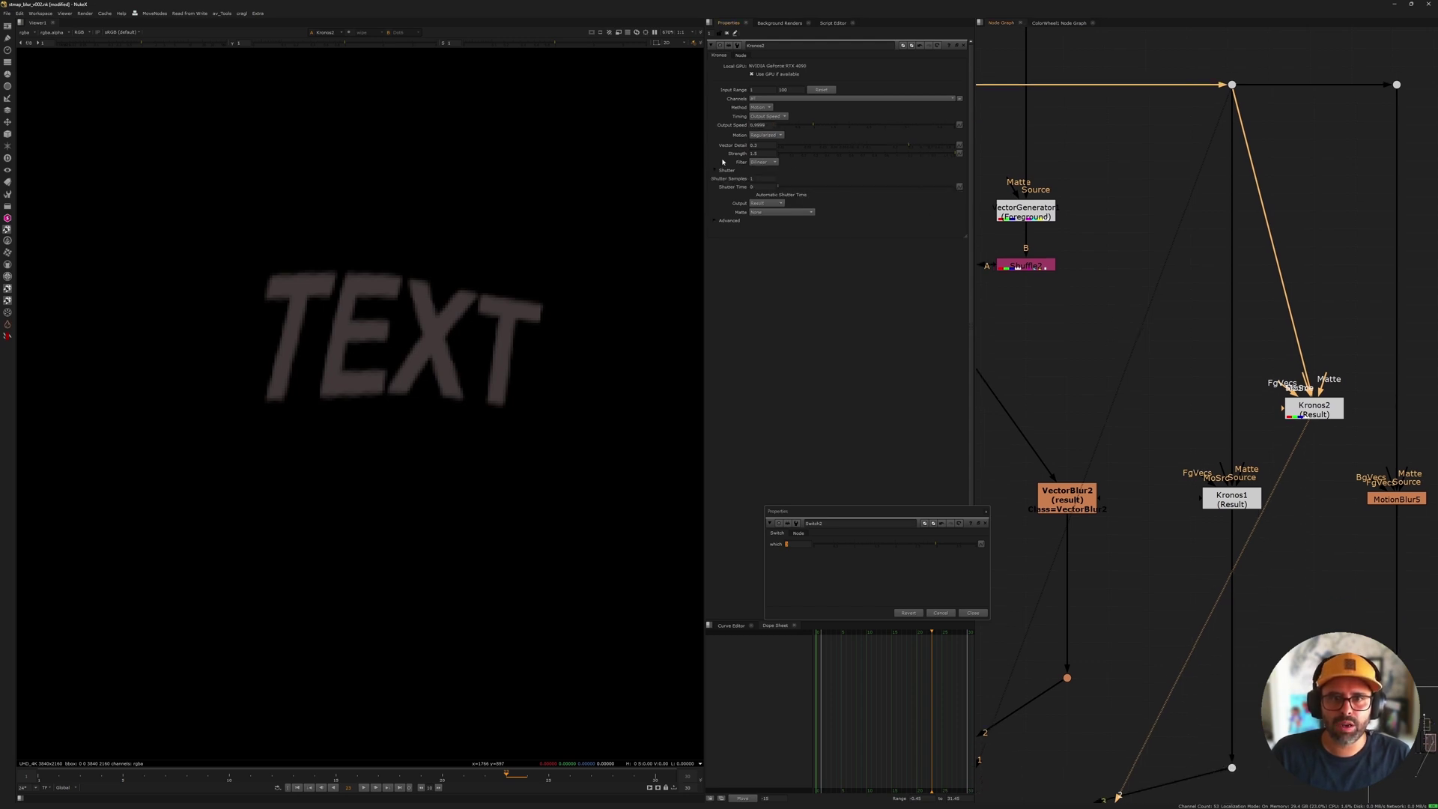
Step: Raise the Kronos2 shutter samples and set the shutter time to 0.25
click(763, 179)
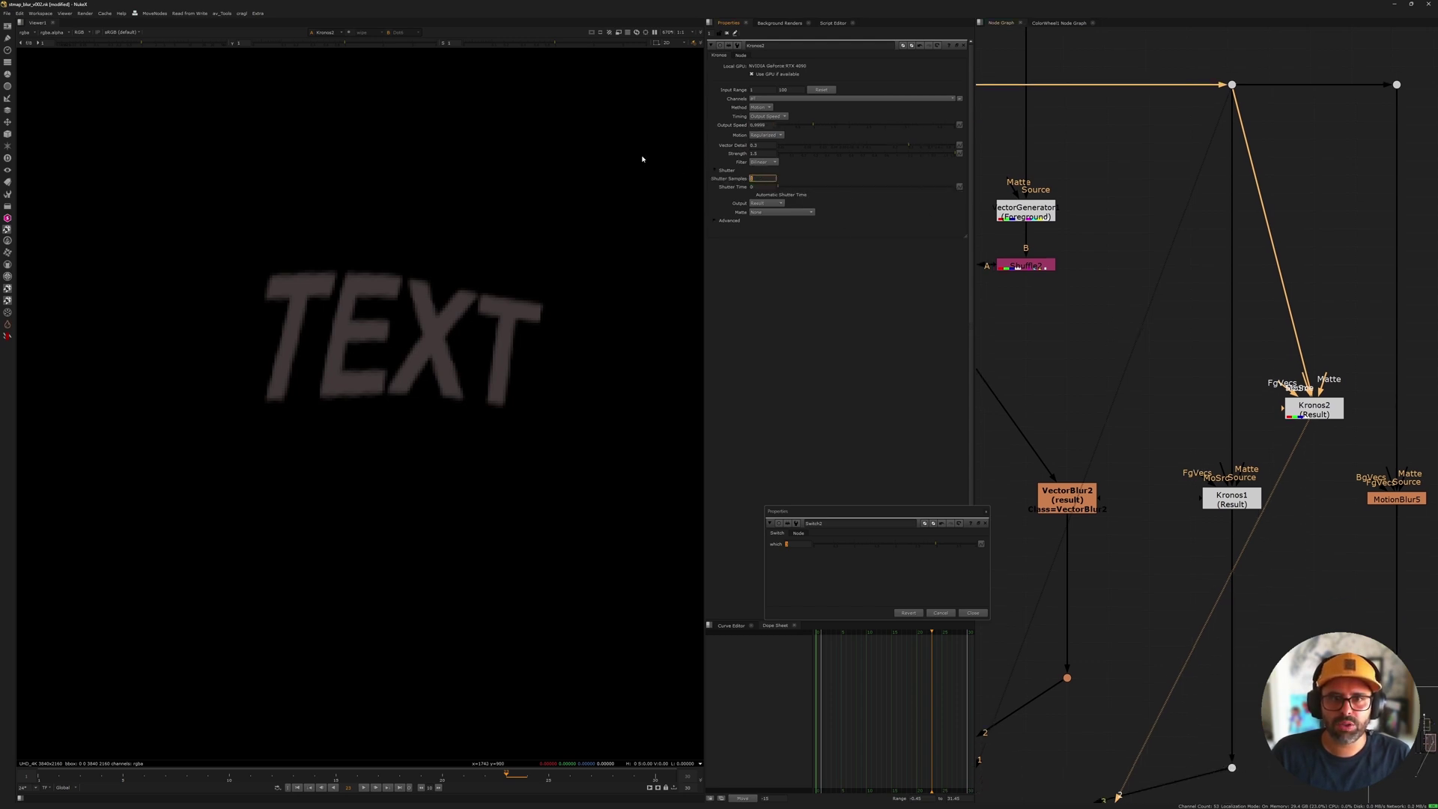
click(763, 186)
text(.7)
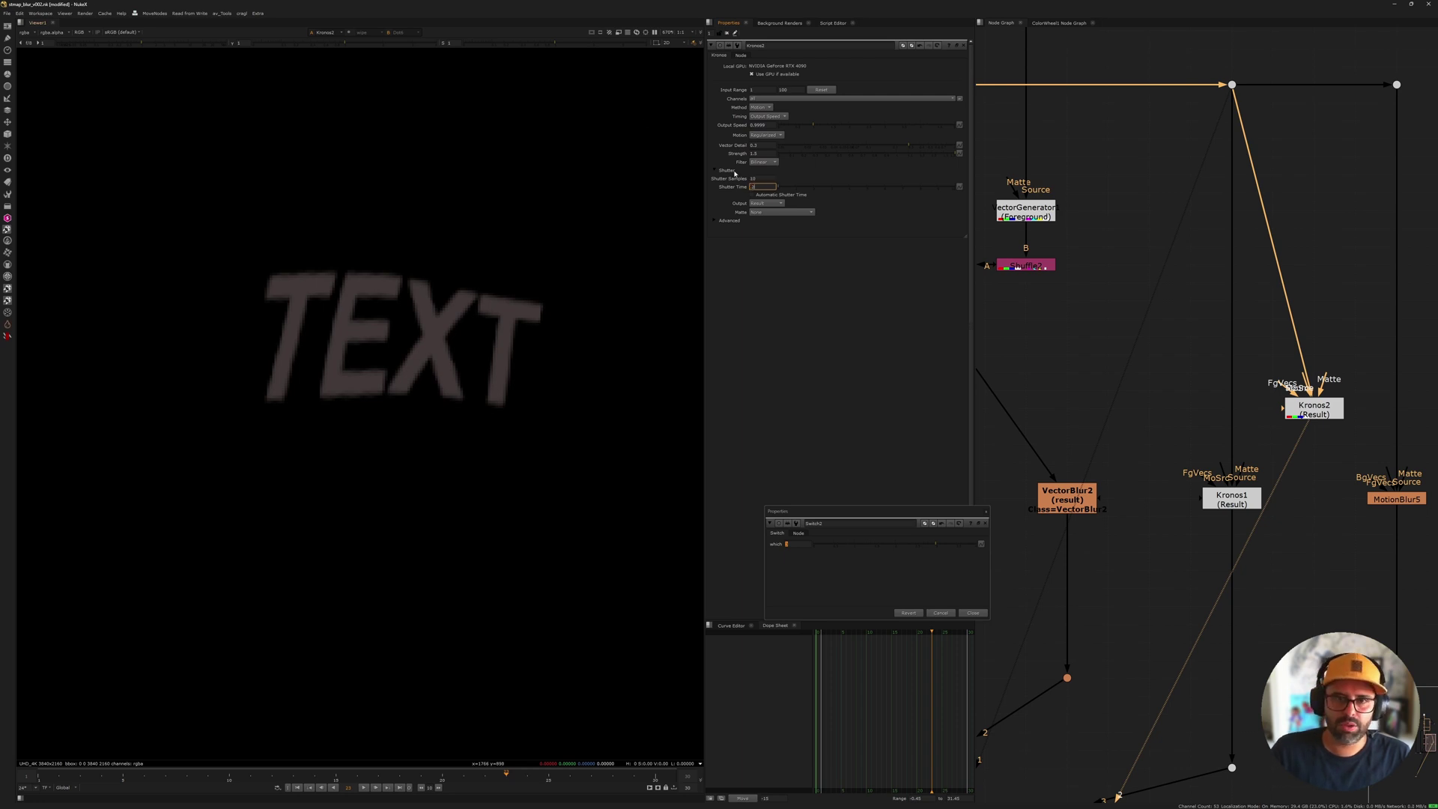
text(5)
key(Return)
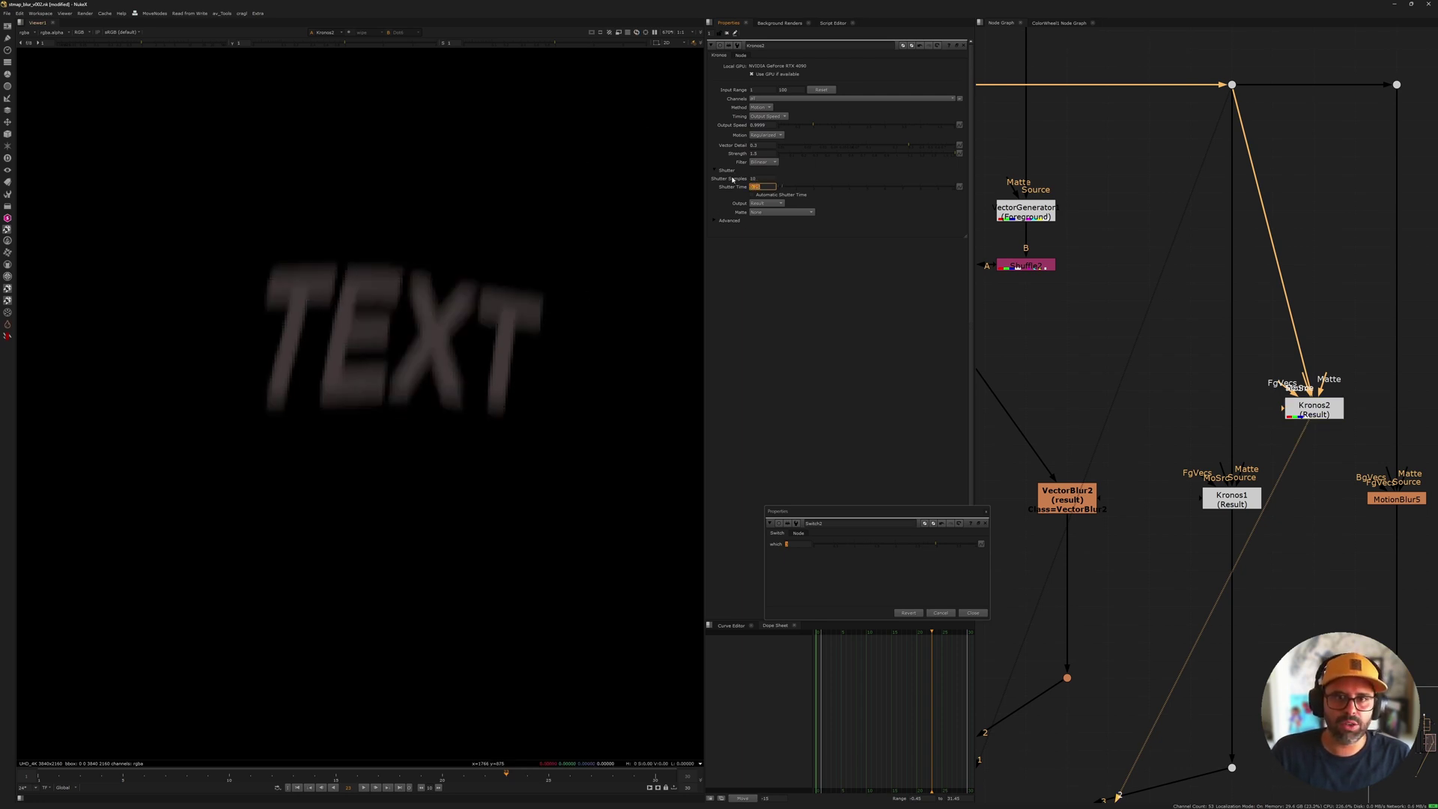
Step: Drop the Kronos2 shutter samples to 1 and raise them again to compare the text without and with blur
click(756, 178)
text(1)
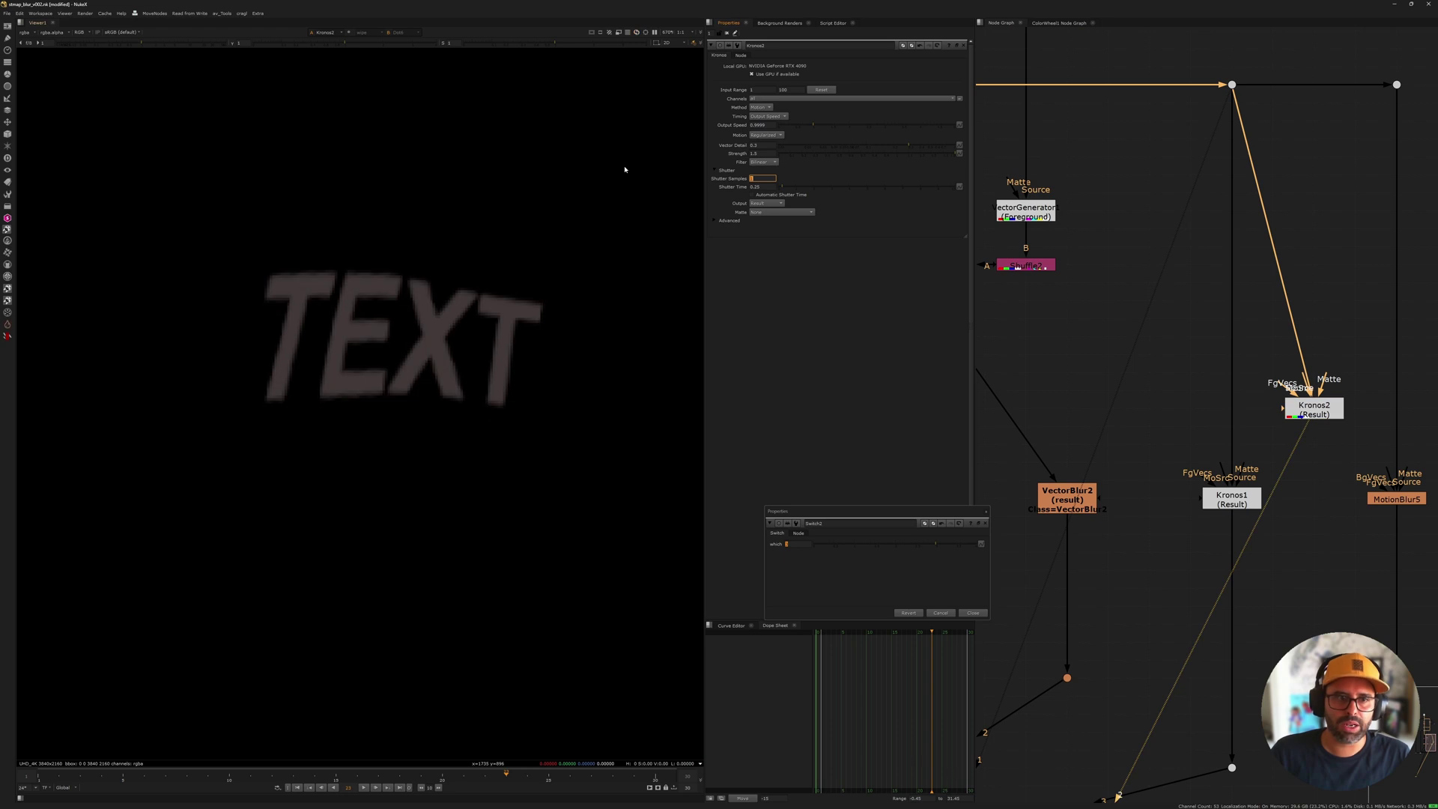
key(Up)
key(Up)
key(Up)
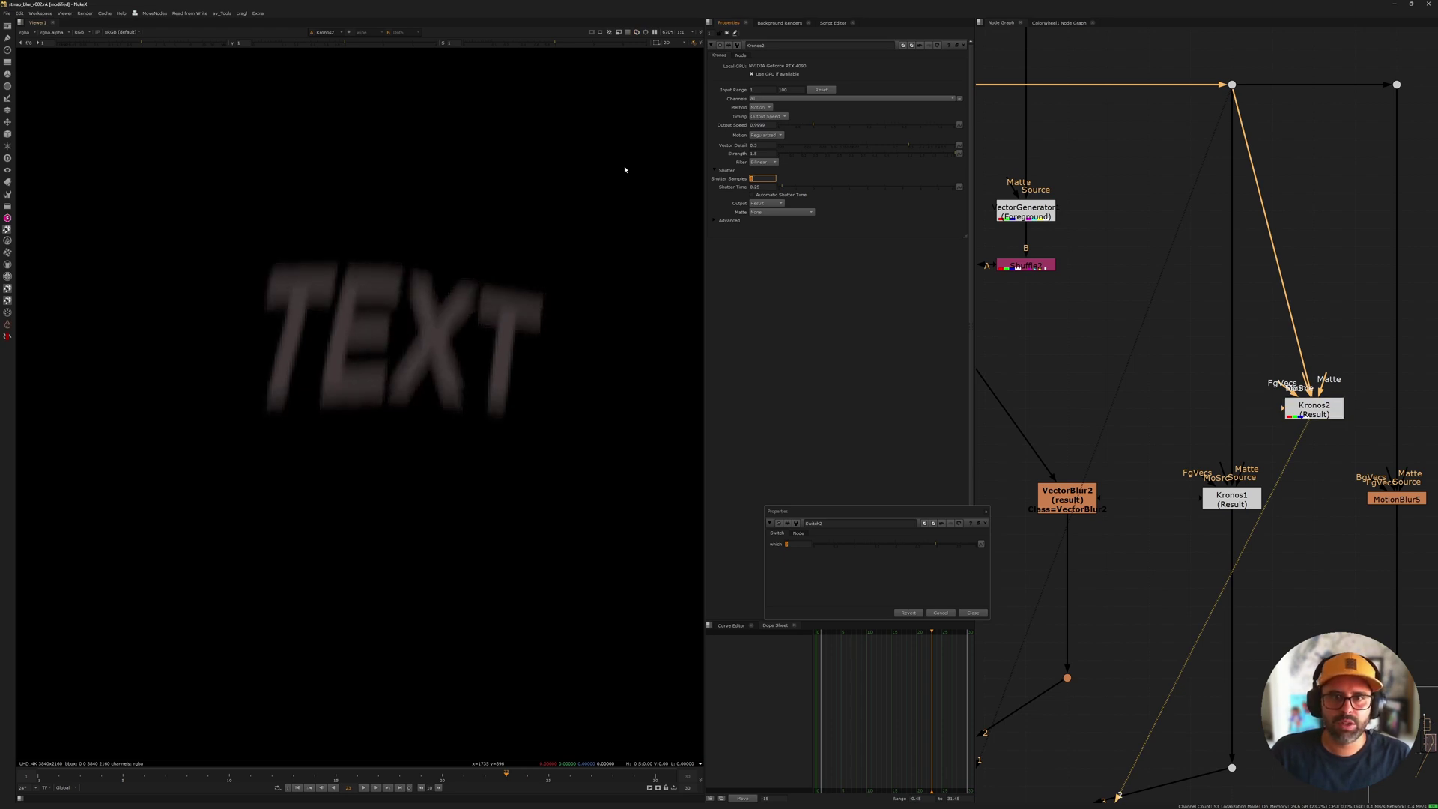
Step: Play the Kronos2 output in the viewer to check the text's motion blur over the frames
scroll(1187, 481, down, 3)
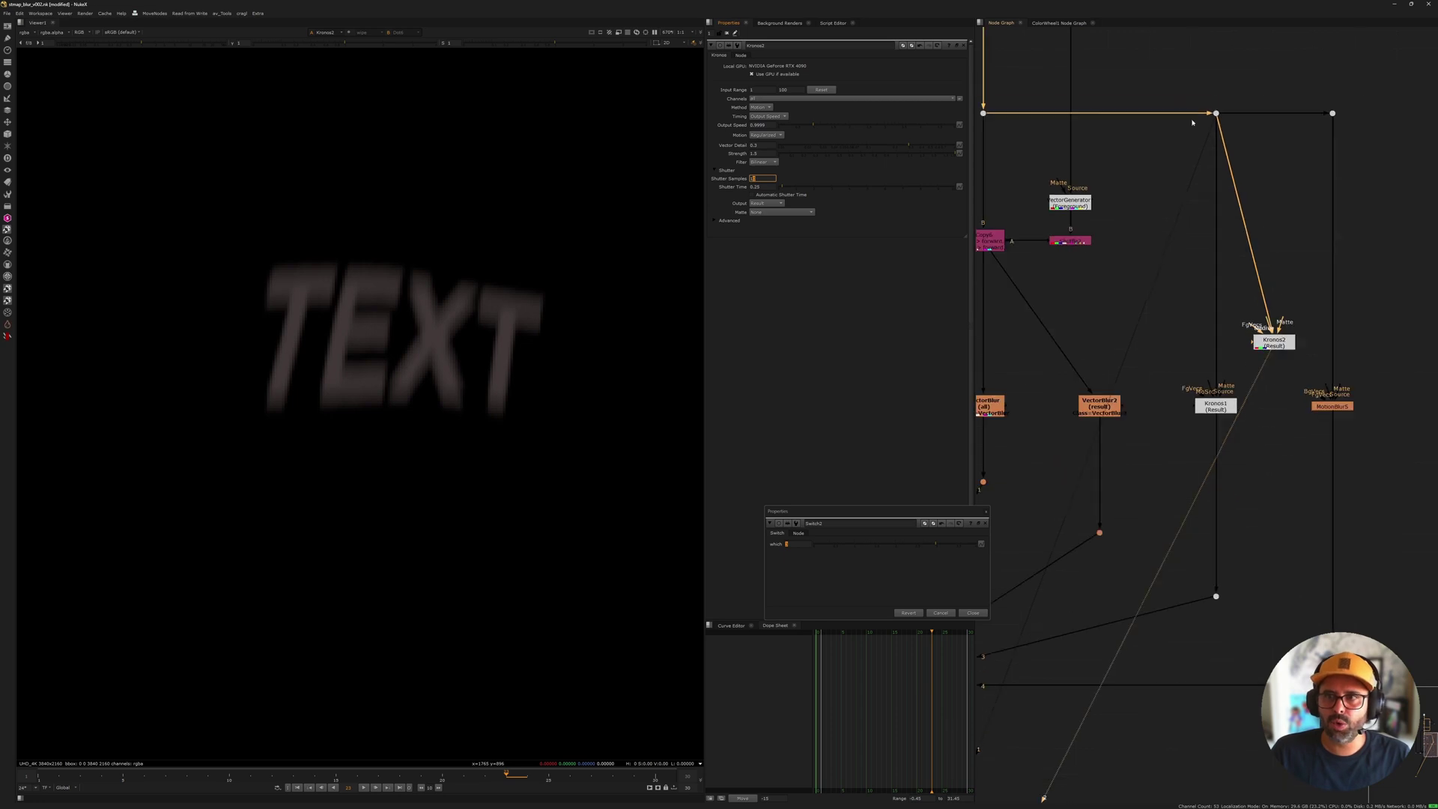
scroll(417, 468, down, 3)
scroll(428, 396, down, 2)
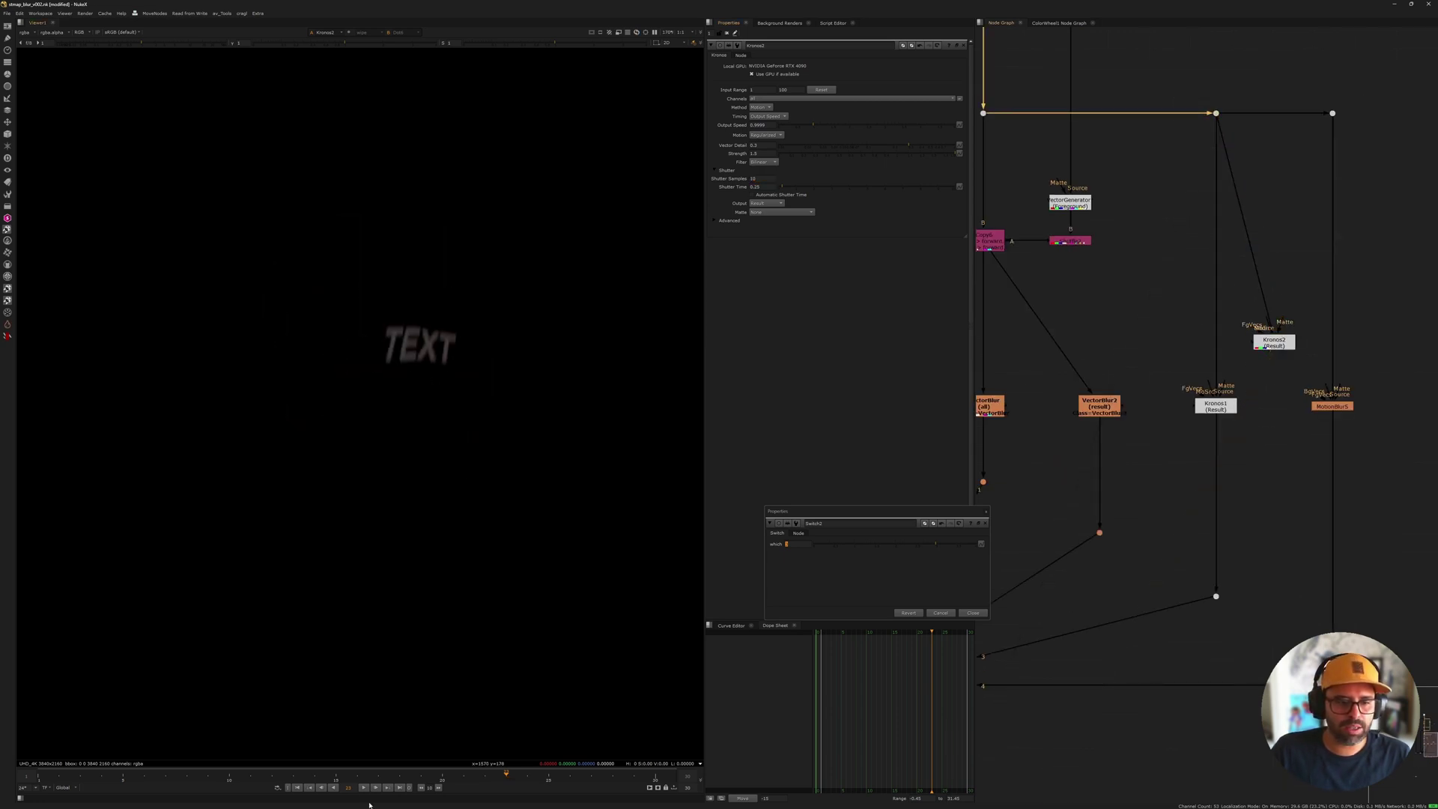
key(l)
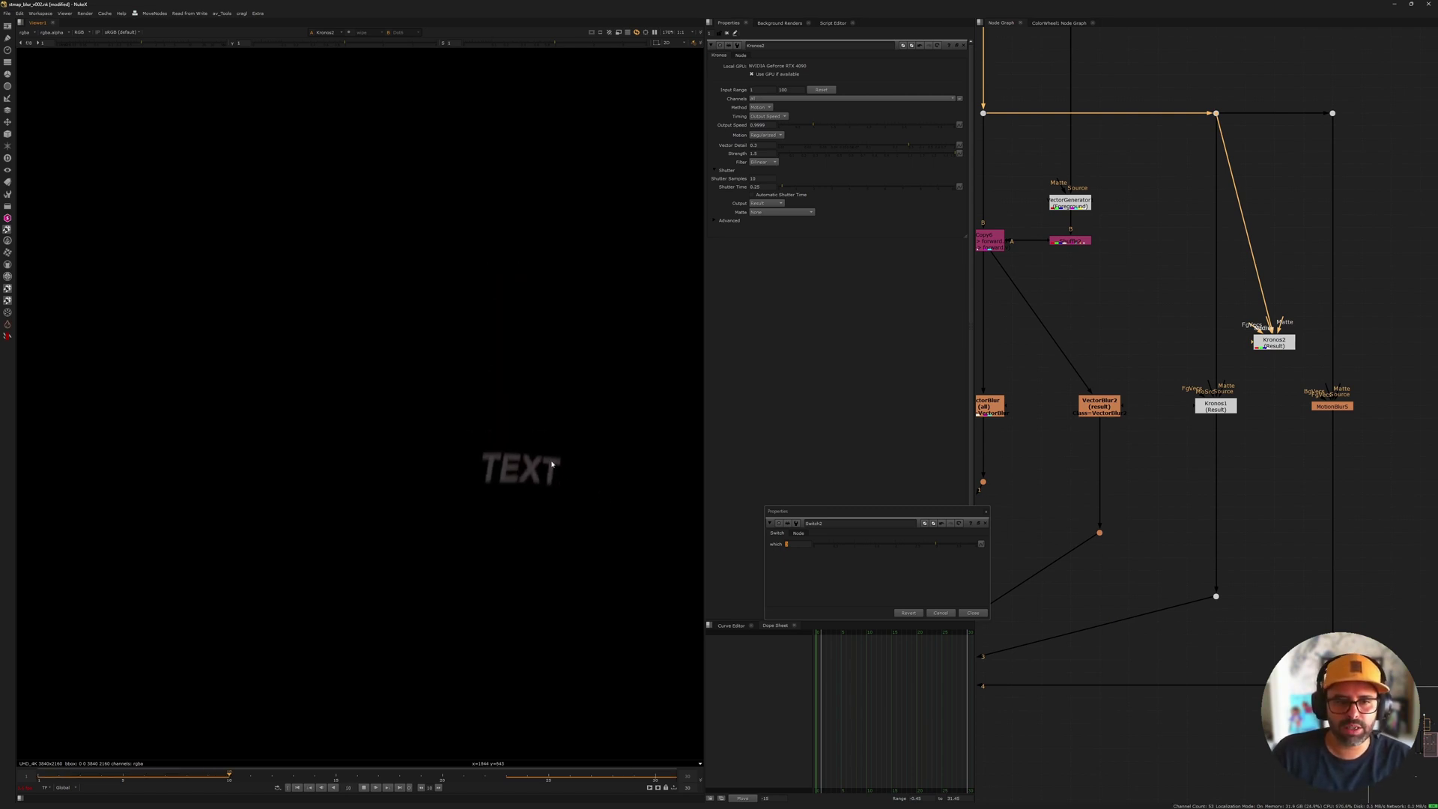
Step: Open the Kronos1 properties and delete the Kronos2 test node
middle_drag(1072, 262, 1123, 287)
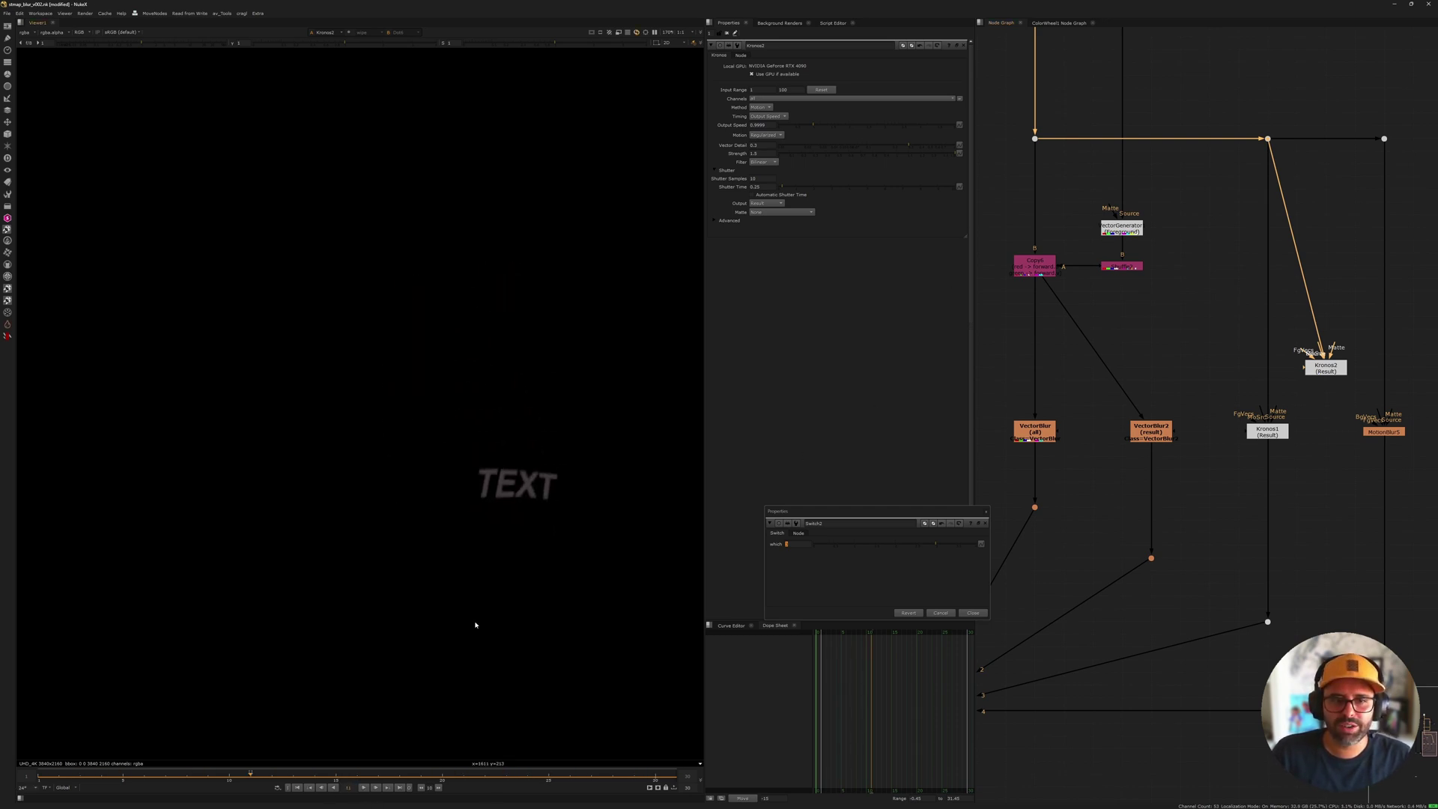
double_click(1273, 435)
click(1323, 369)
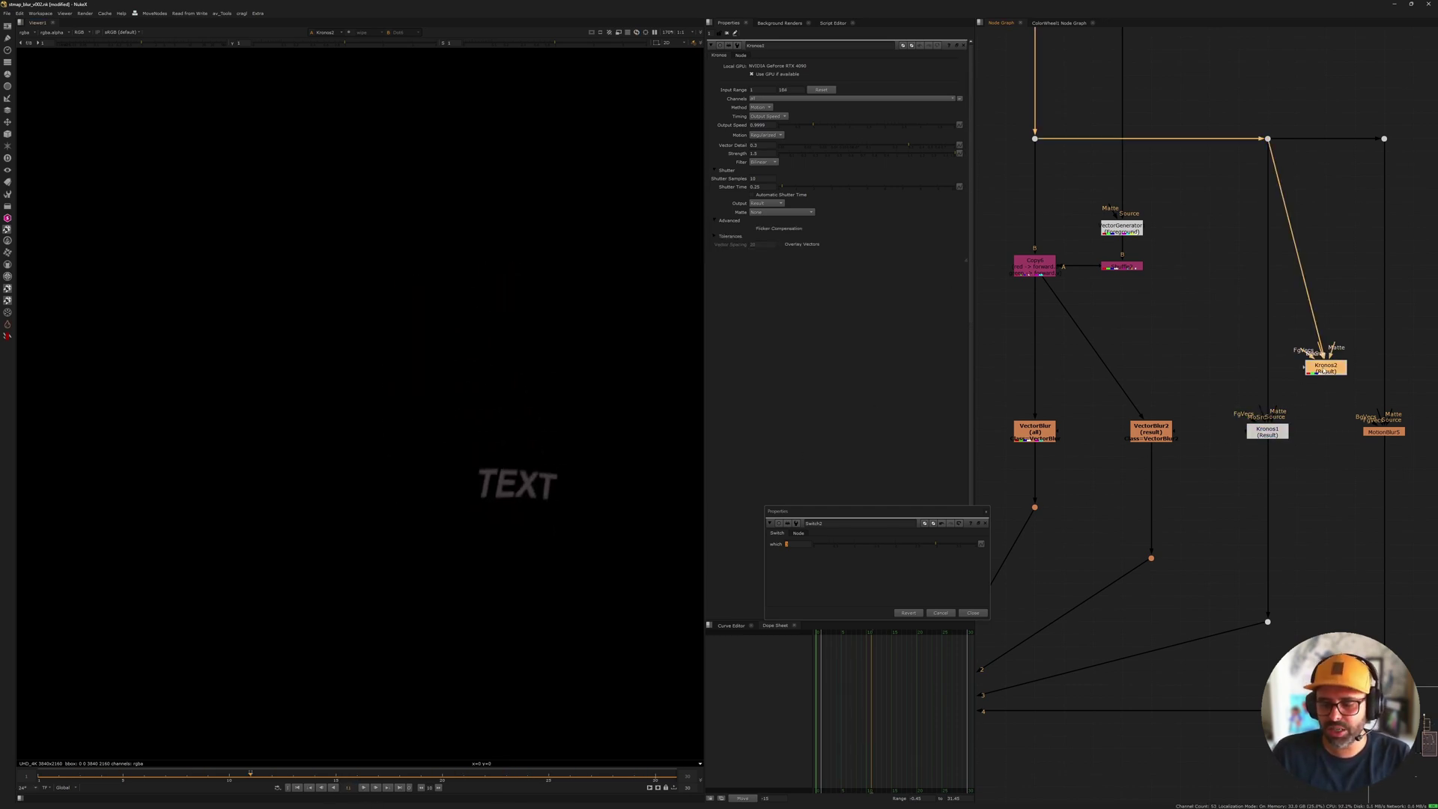
key(Delete)
Step: Show the Merge2 composite in the viewer and play it to check the Kronos blur on the vest
middle_drag(987, 664, 1300, 473)
click(1078, 525)
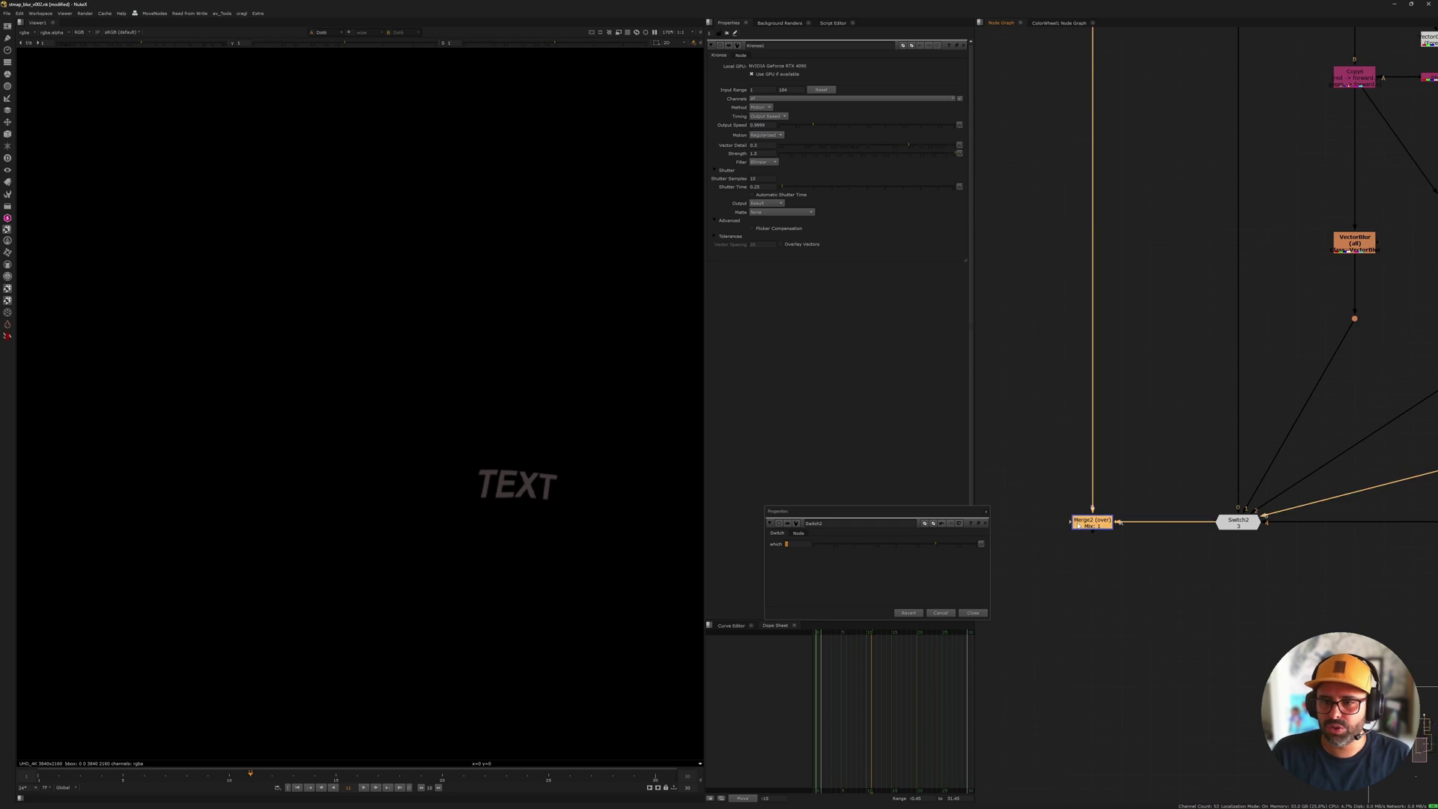
key(1)
middle_drag(1273, 374, 1113, 396)
middle_drag(1383, 271, 1300, 301)
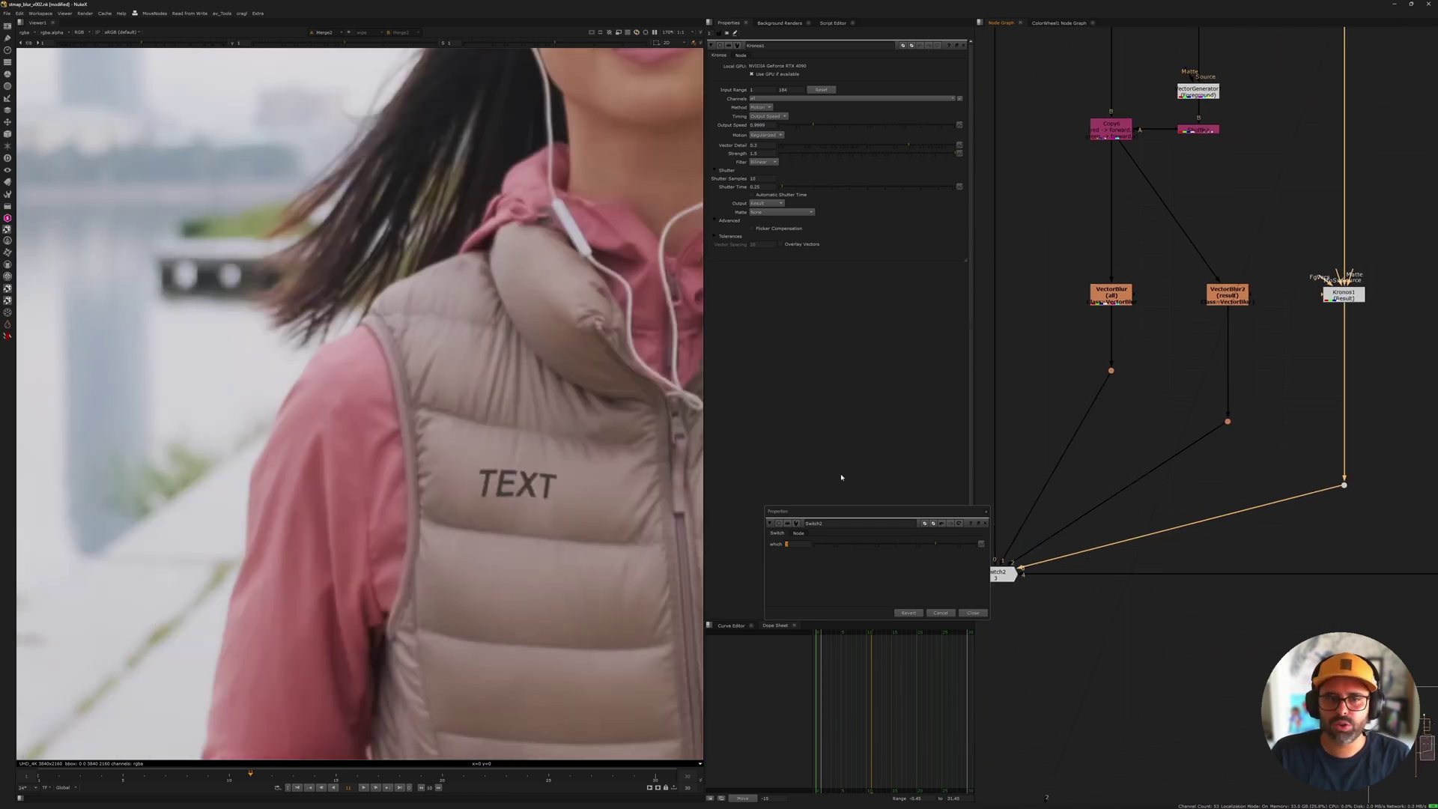
click(374, 787)
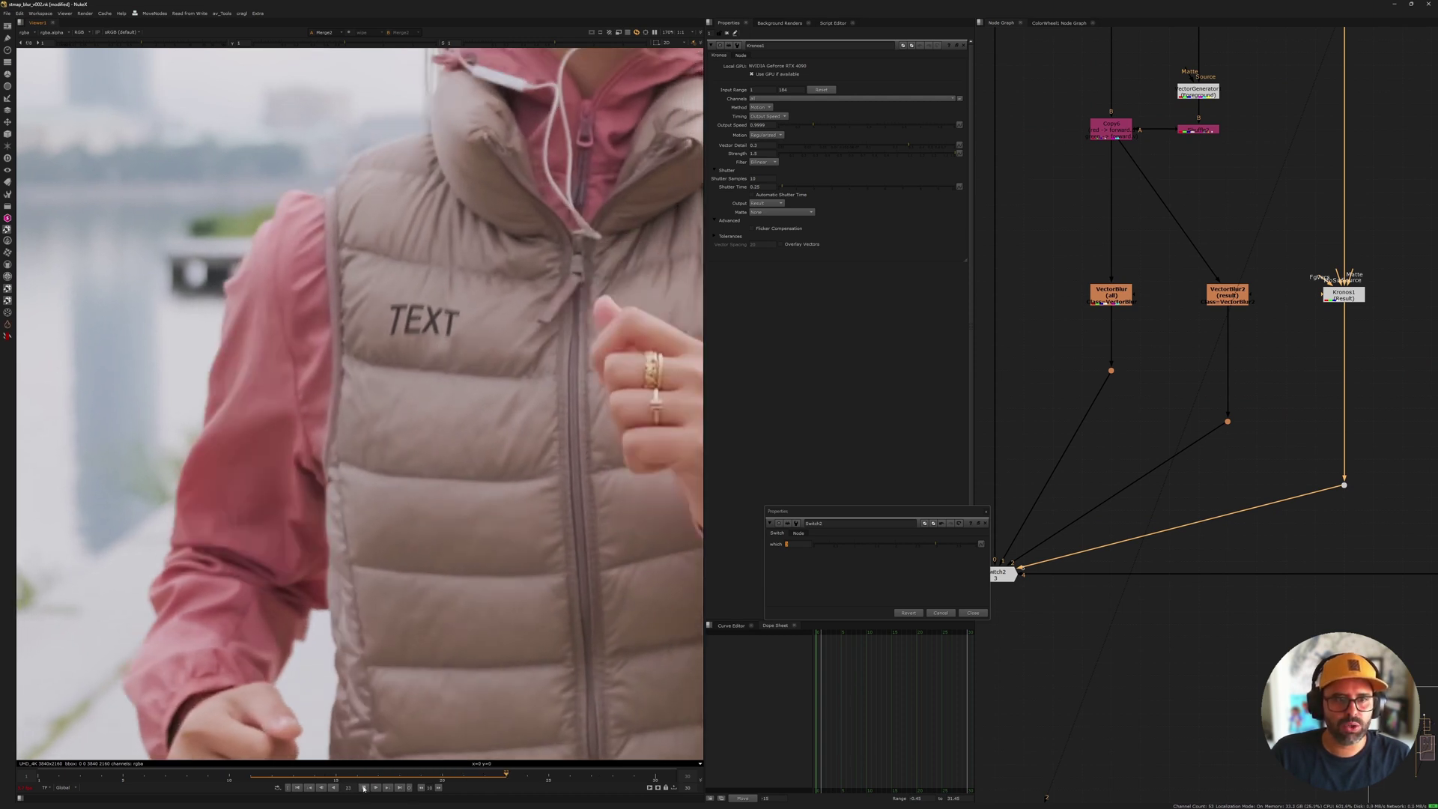
click(364, 787)
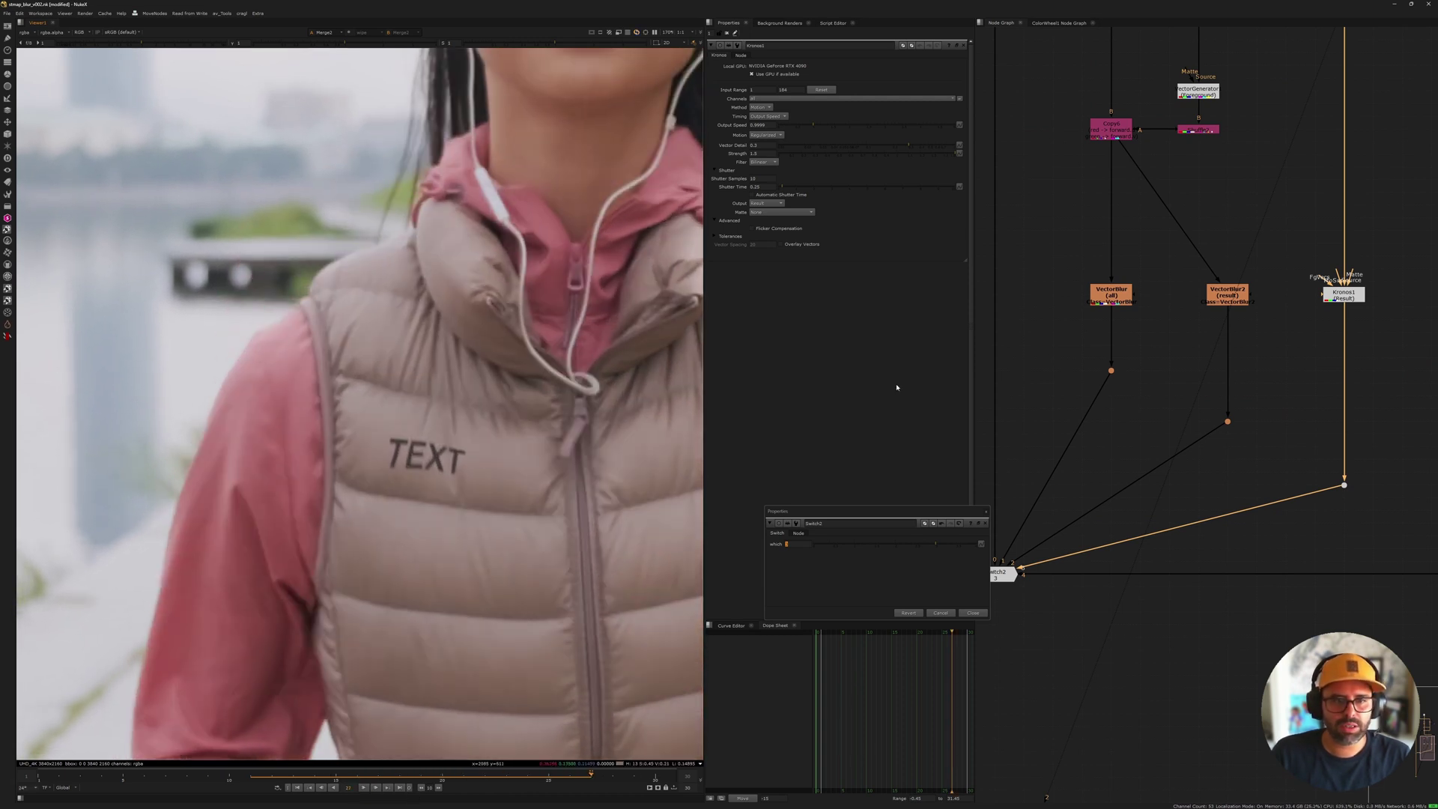
Step: Set the Kronos1 vector detail to 0.2 and play the composite to check the text blur
click(1342, 293)
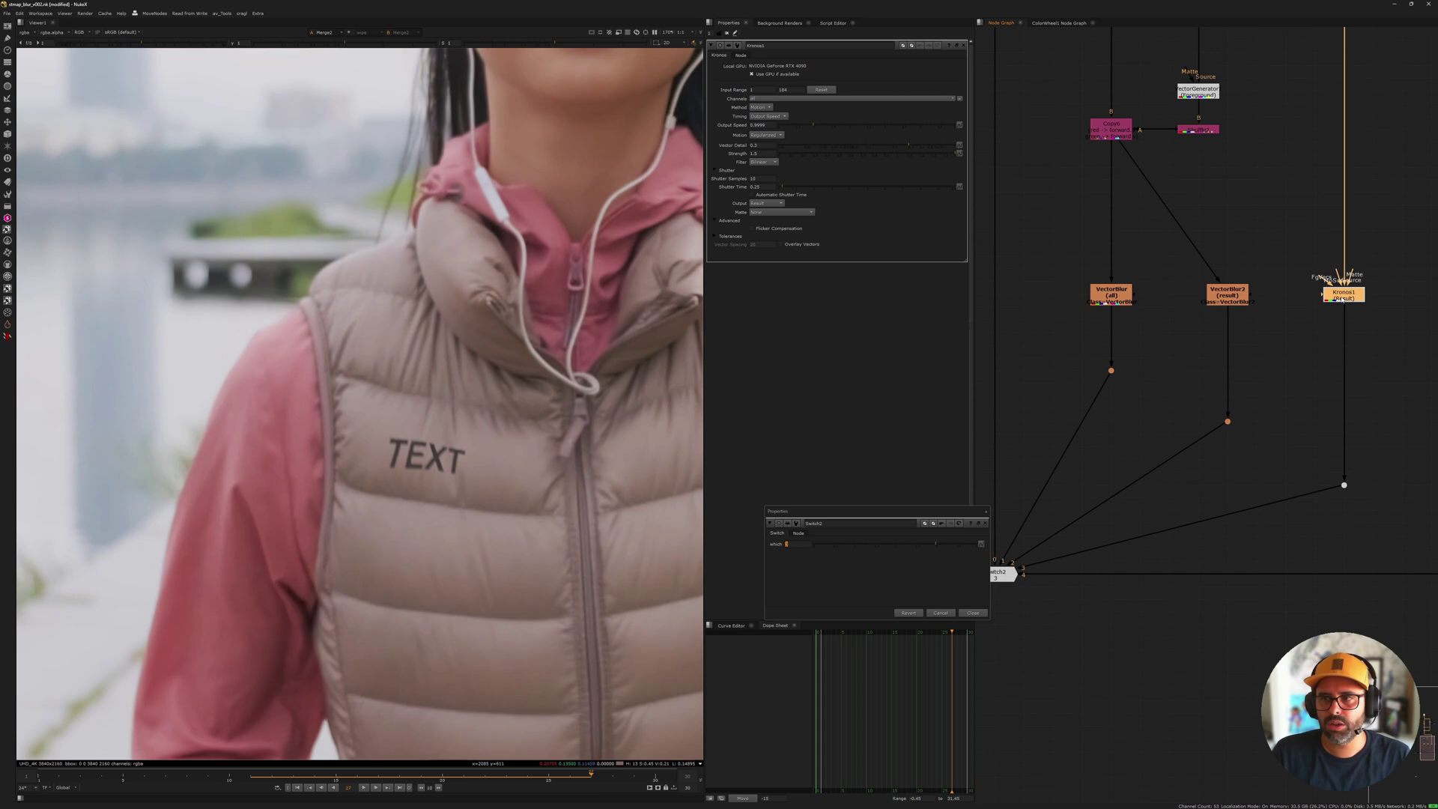
double_click(752, 145)
text(0.2)
key(Return)
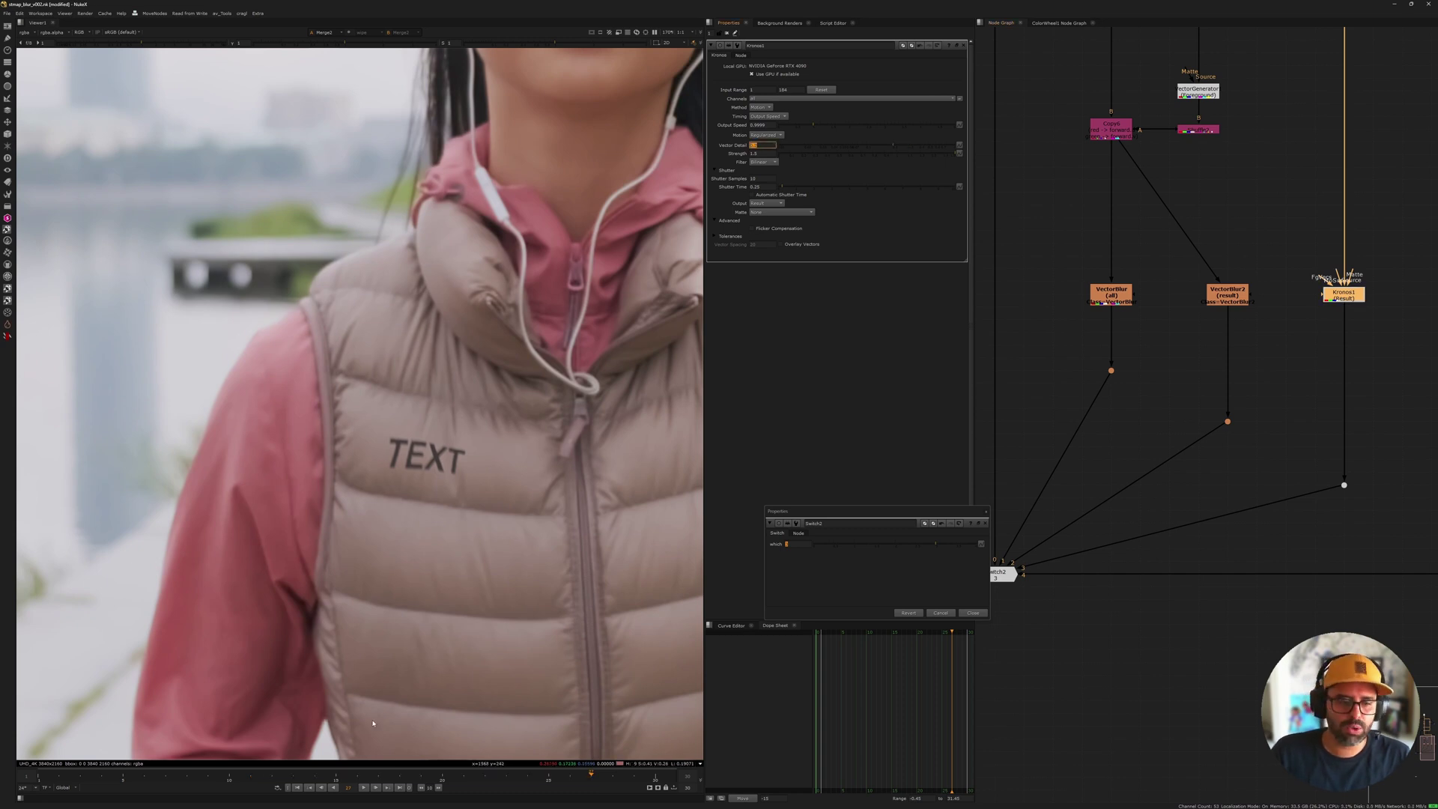
click(363, 787)
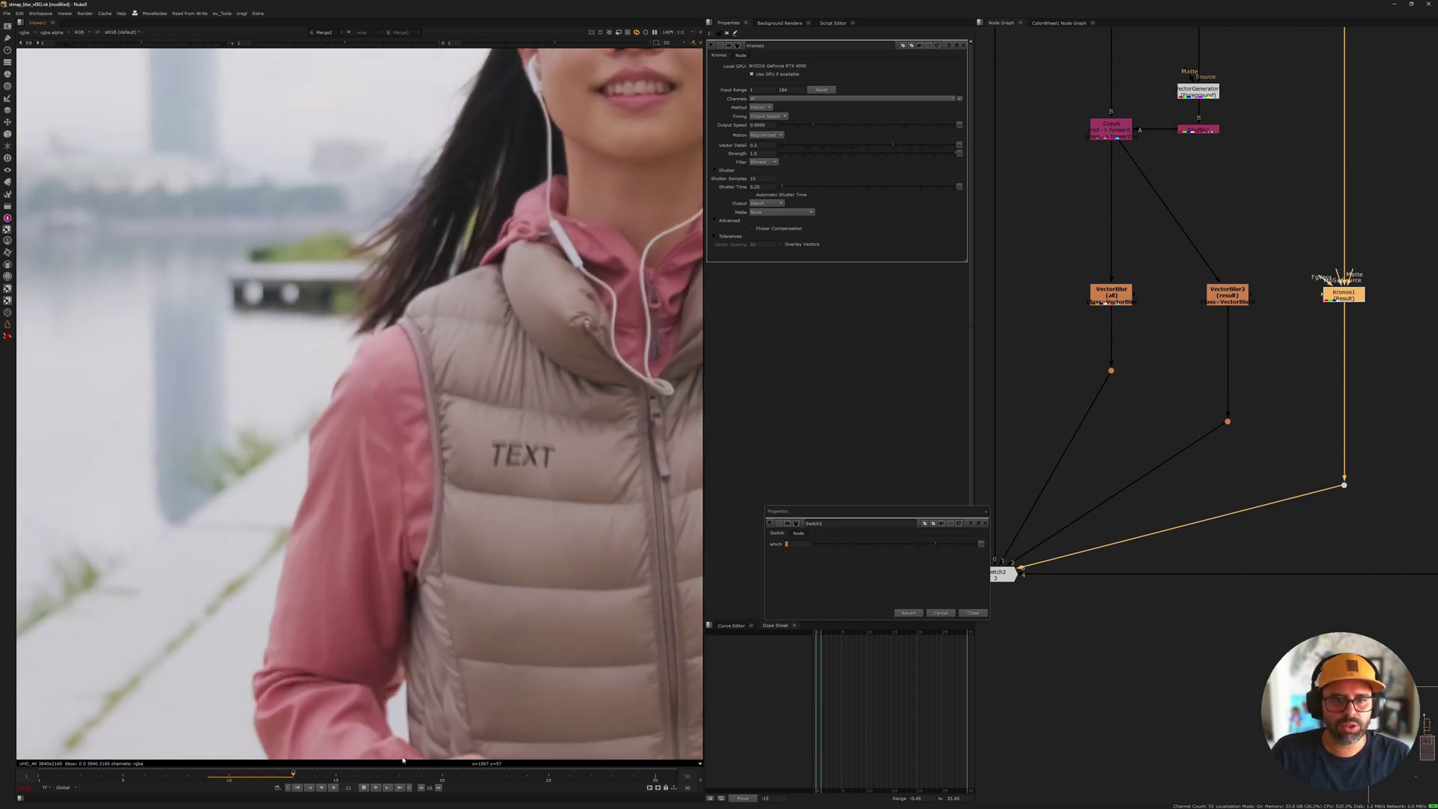
click(364, 787)
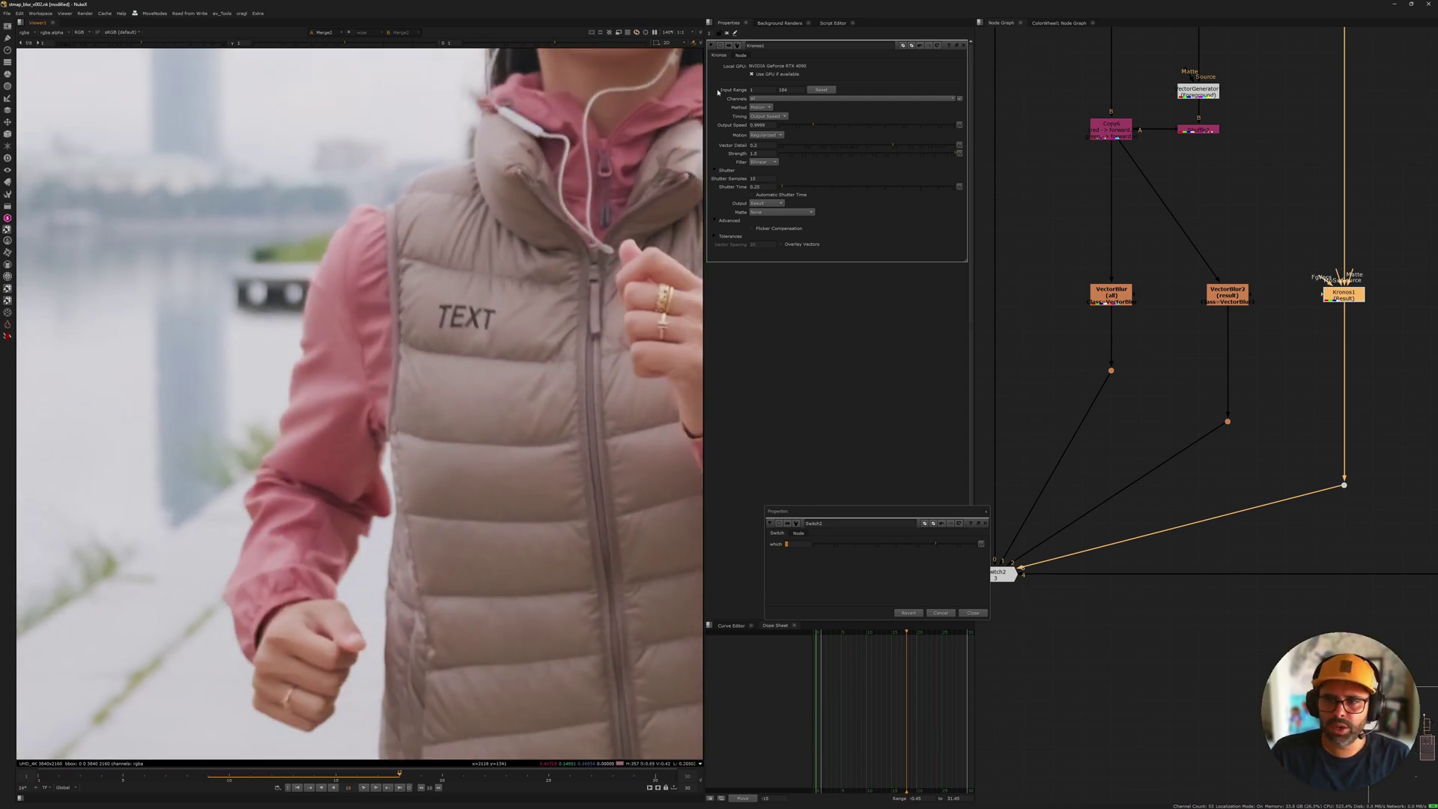
Step: Trace the node tree from STMap1 and the VectorGenerator through the Shuffle and Copy nodes to the blur branches
middle_drag(1248, 271, 1217, 435)
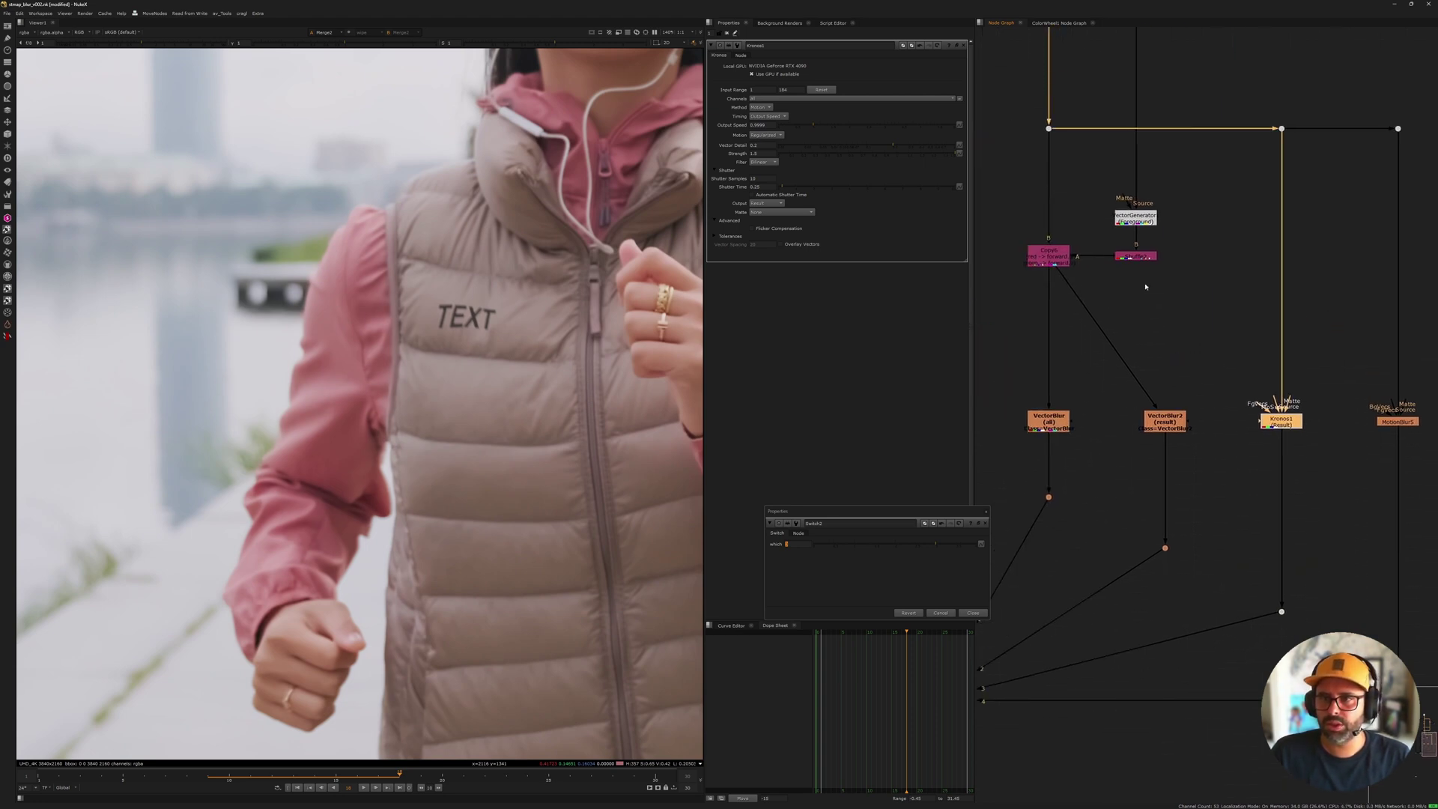
middle_drag(1106, 217, 1062, 284)
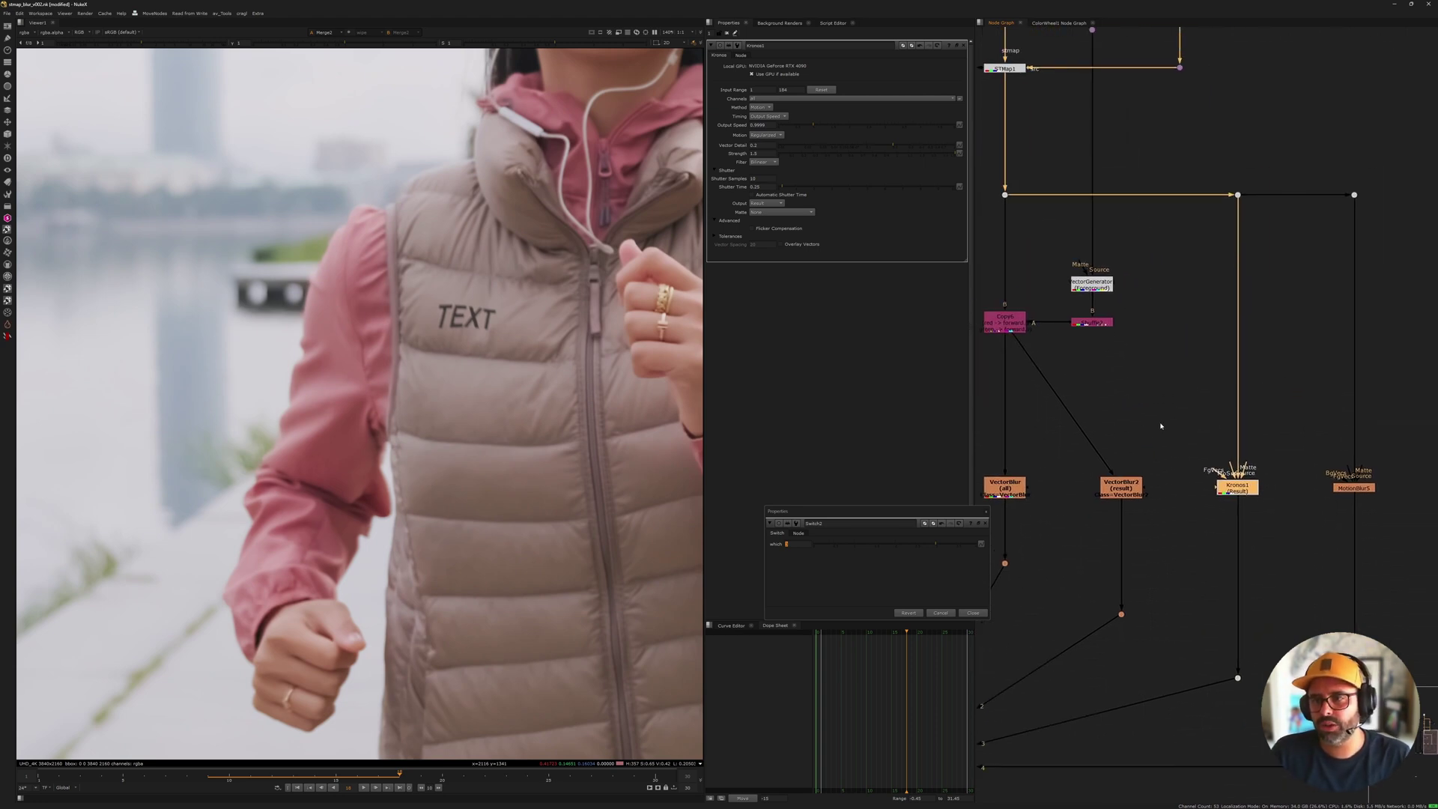
drag(1159, 426, 1260, 546)
middle_drag(1099, 223, 1115, 268)
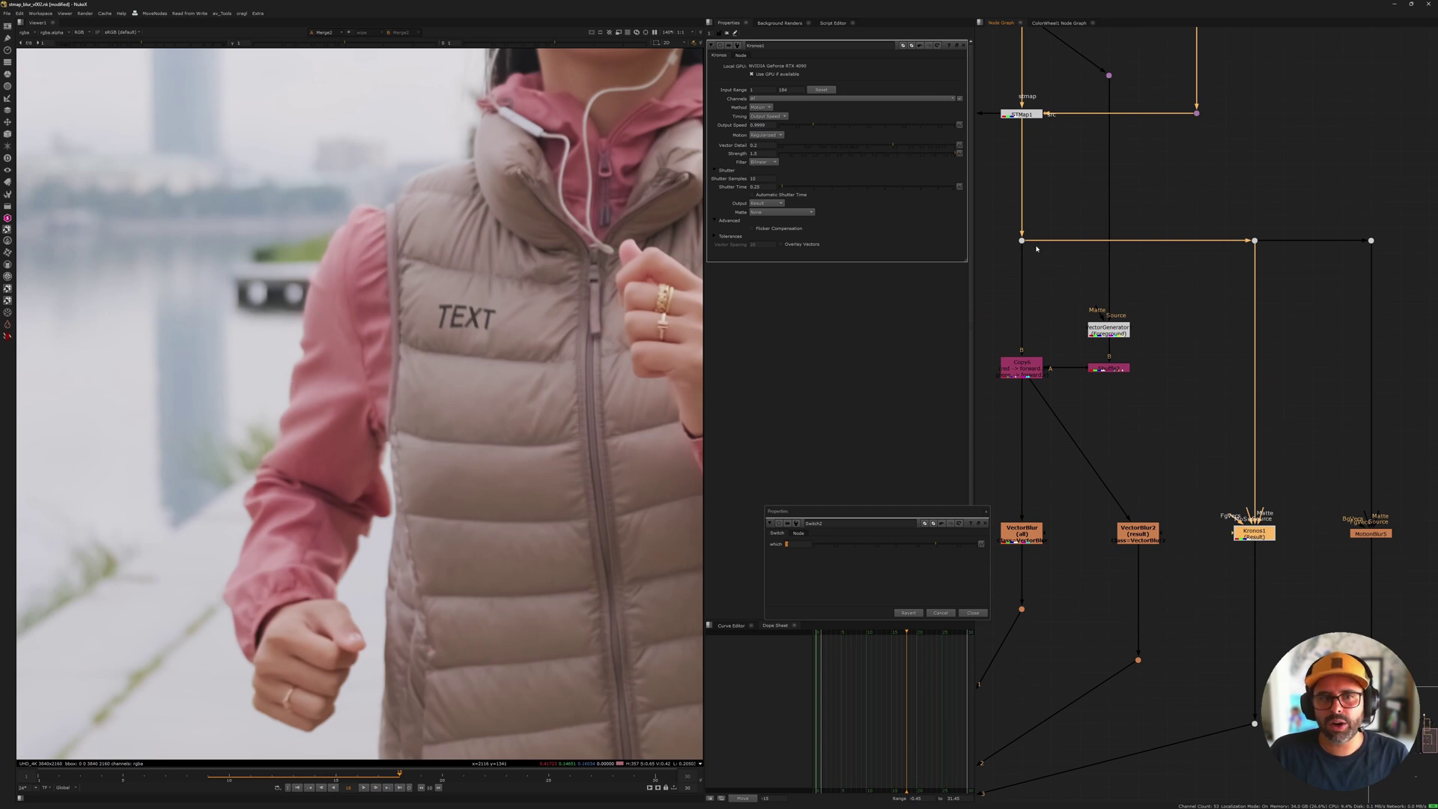
middle_drag(1073, 186, 1091, 224)
drag(1014, 129, 1110, 190)
drag(1226, 491, 1287, 581)
middle_drag(1189, 444, 1255, 360)
drag(1146, 257, 1244, 303)
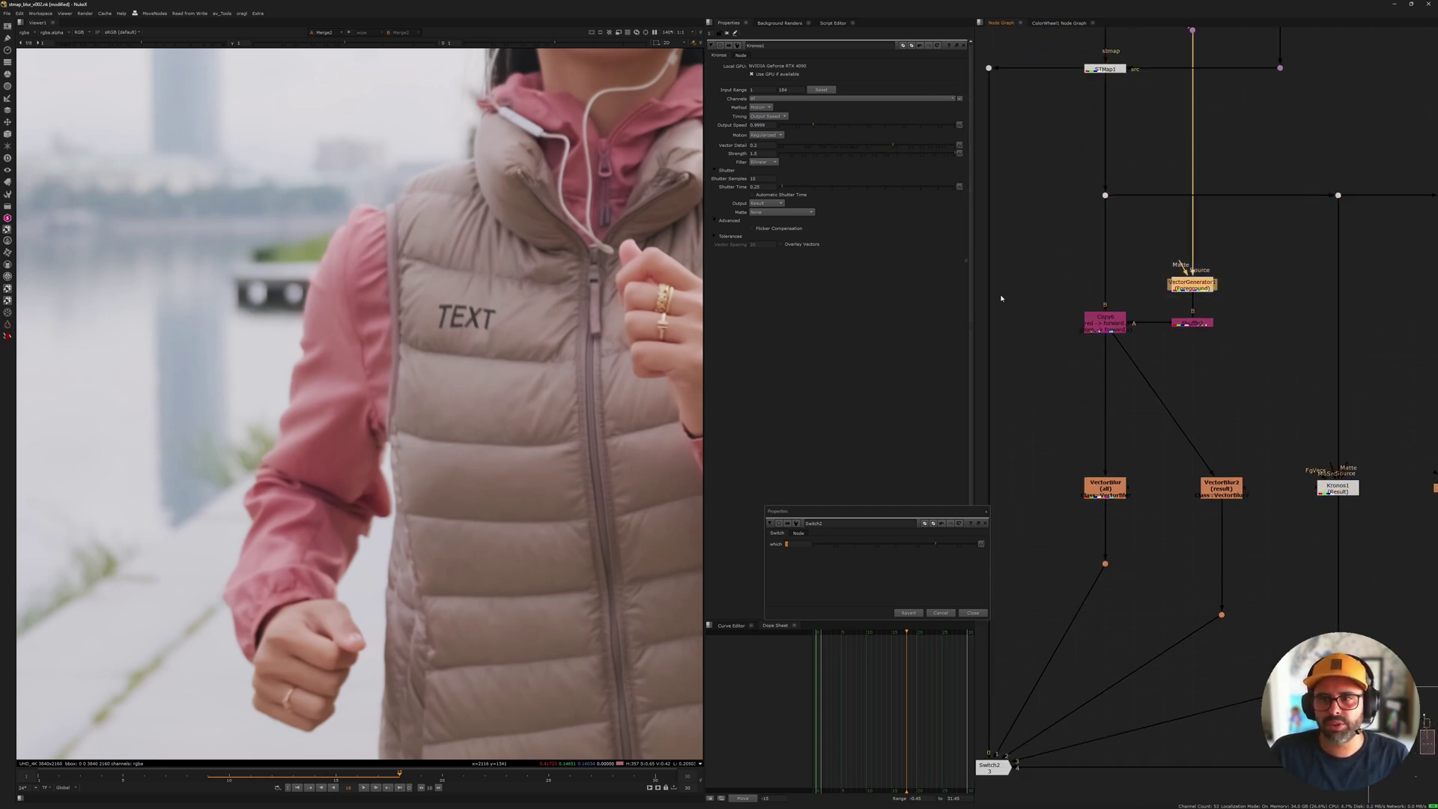
drag(1003, 295, 1091, 332)
click(1093, 326)
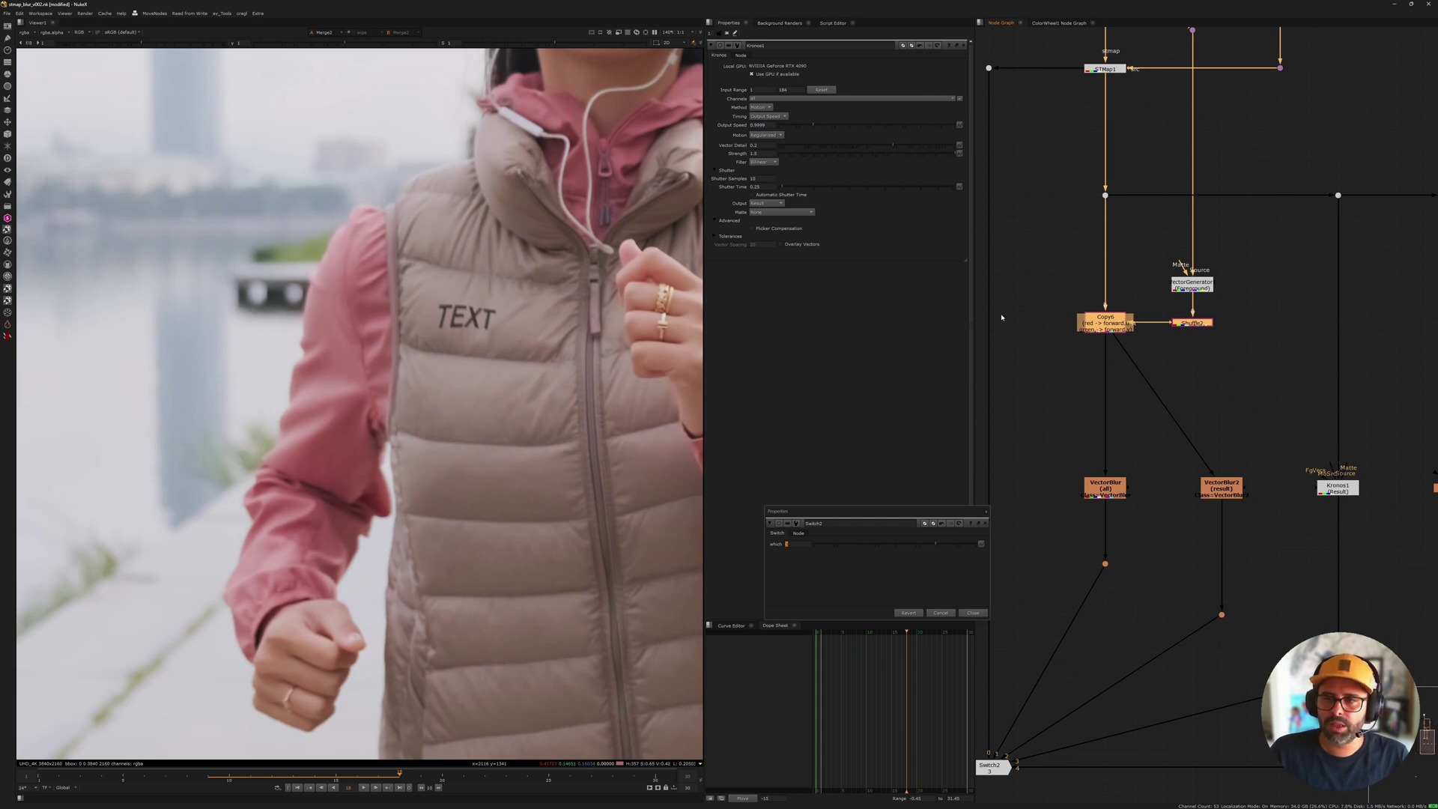
middle_drag(1153, 443, 1111, 439)
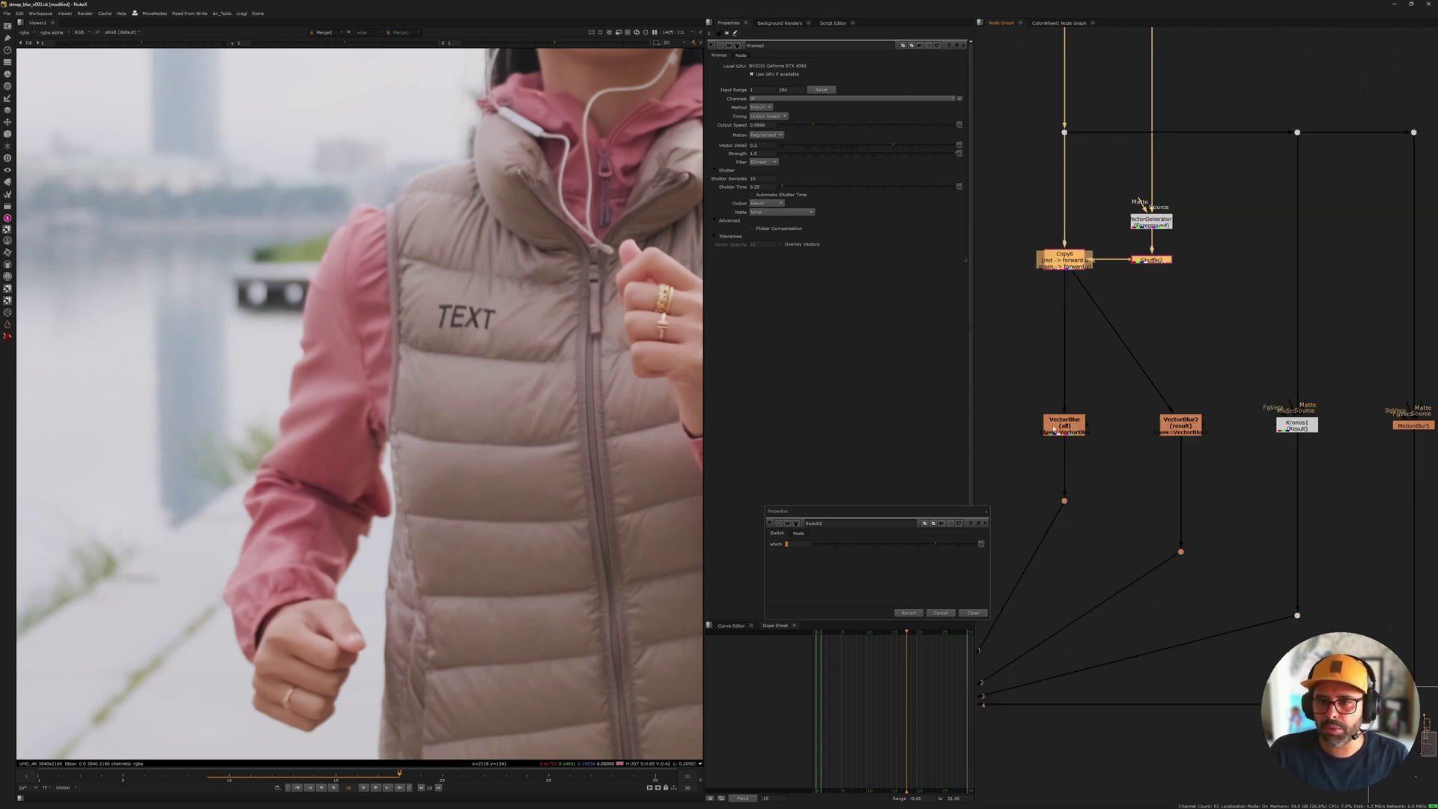
middle_drag(1190, 351, 1136, 327)
Step: Review the Kronos1 shutter samples, shutter time and vector detail settings
click(1239, 406)
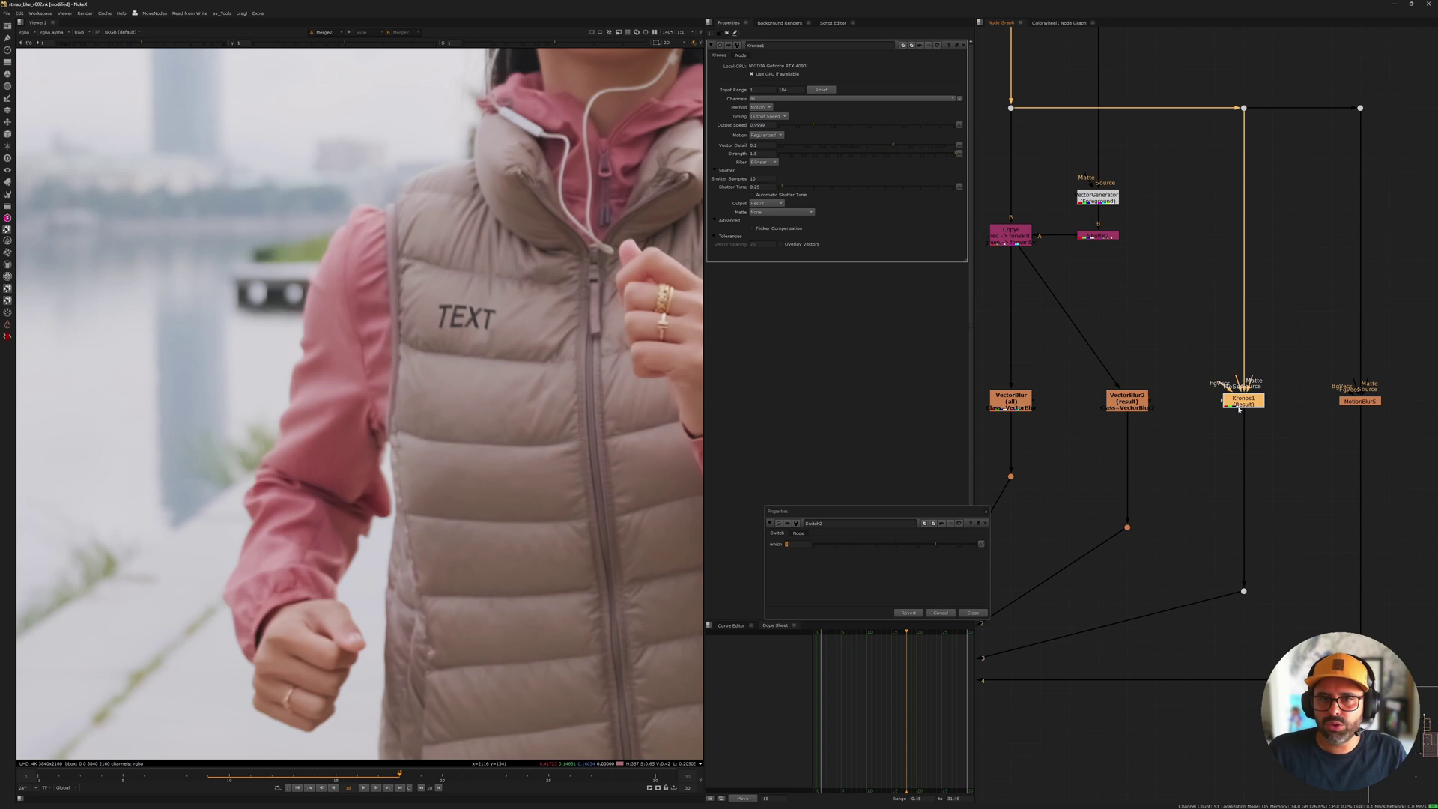
click(757, 178)
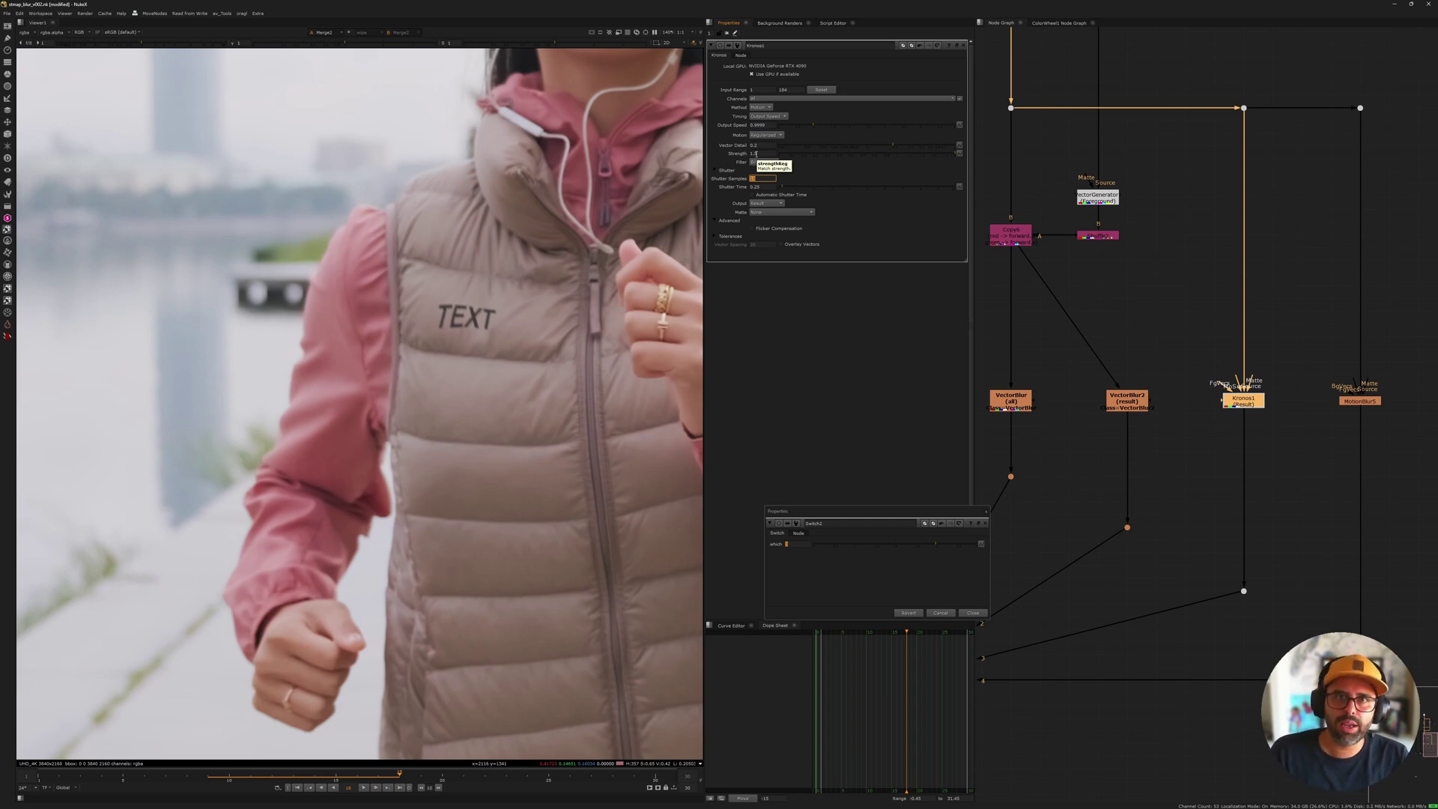
key(Tab)
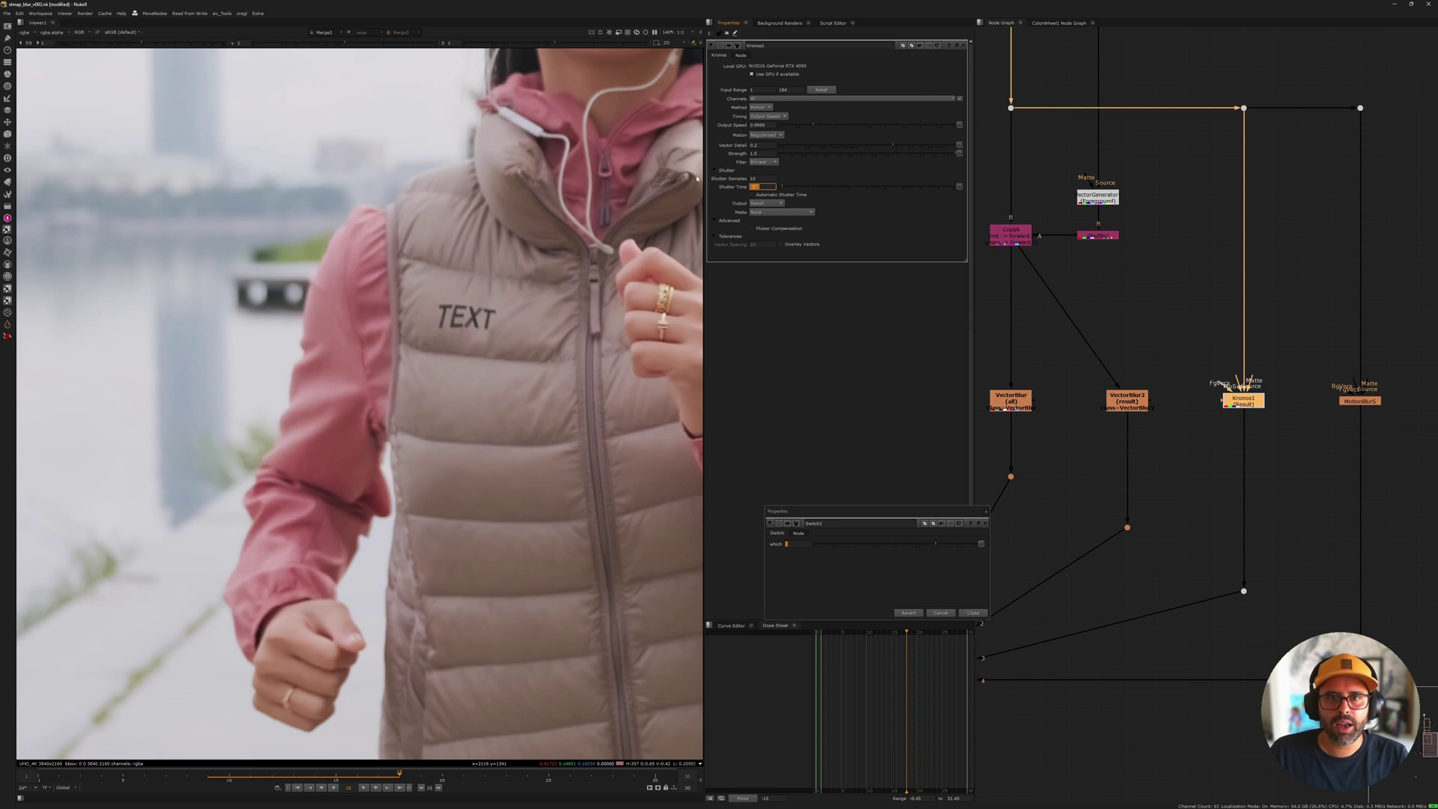
click(1148, 322)
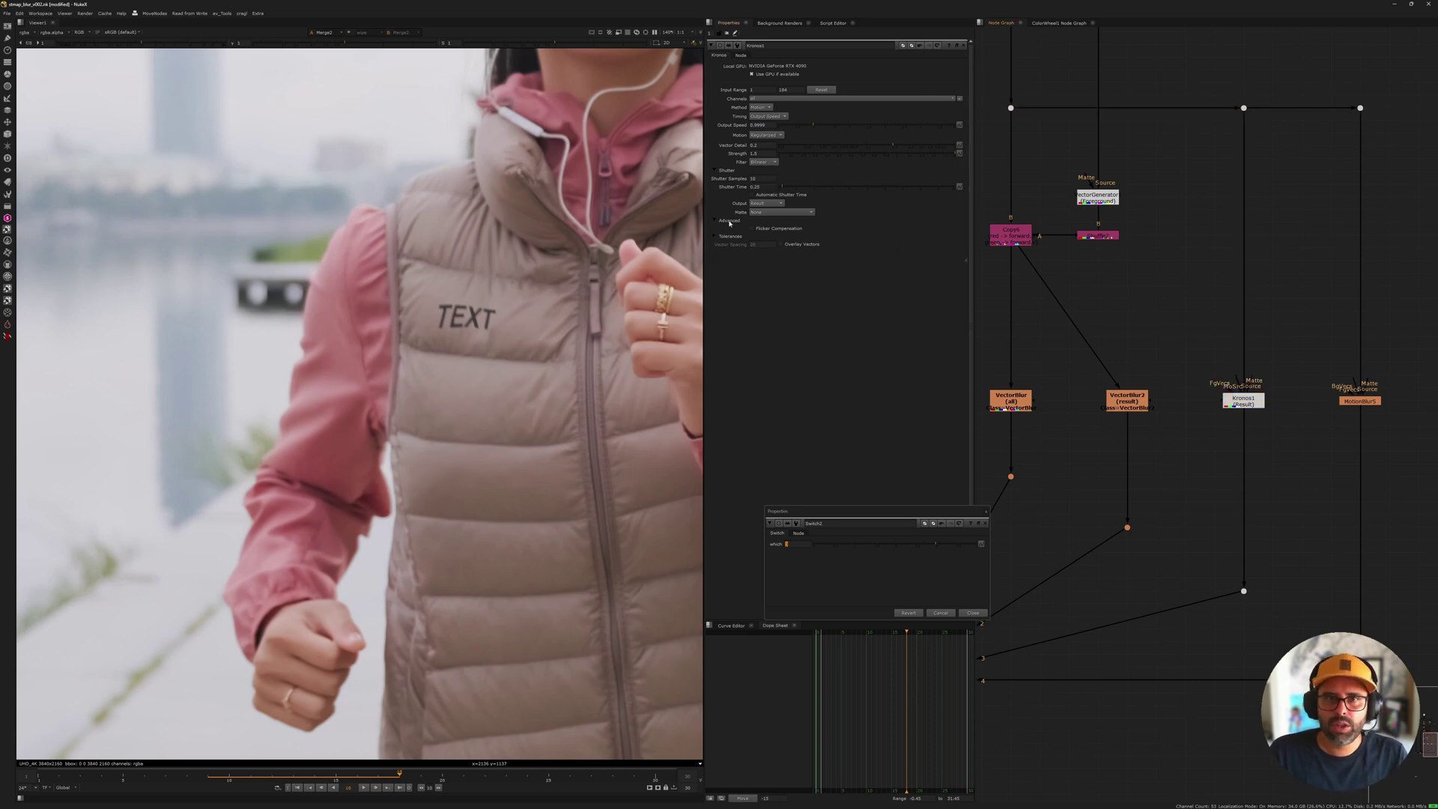
double_click(765, 145)
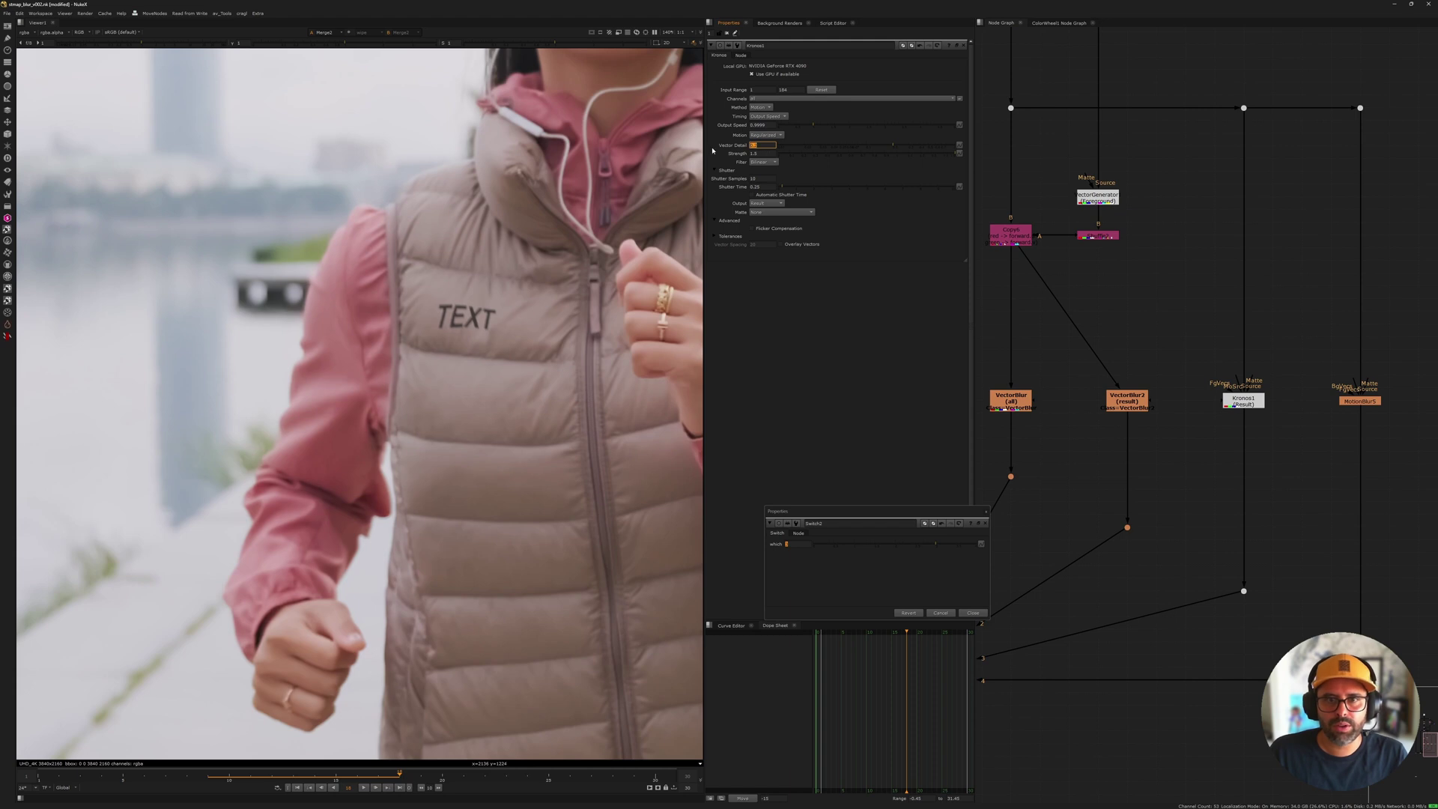
Step: Compare the Kronos1 and MotionBlur branches in the node graph and show the MotionBlur node's output in the viewer
middle_drag(1268, 431, 1199, 368)
middle_drag(1134, 314, 1098, 334)
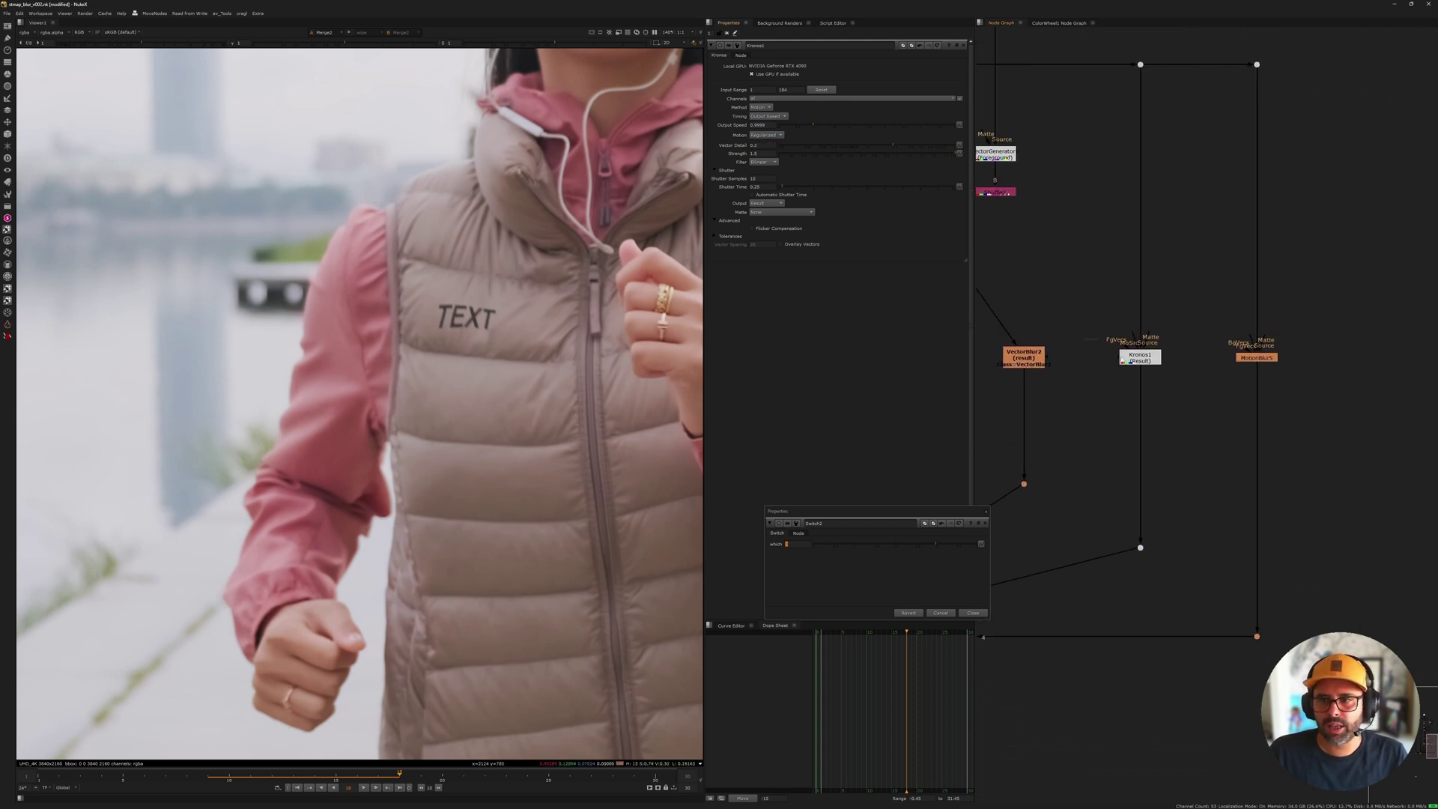
drag(1121, 358, 1209, 394)
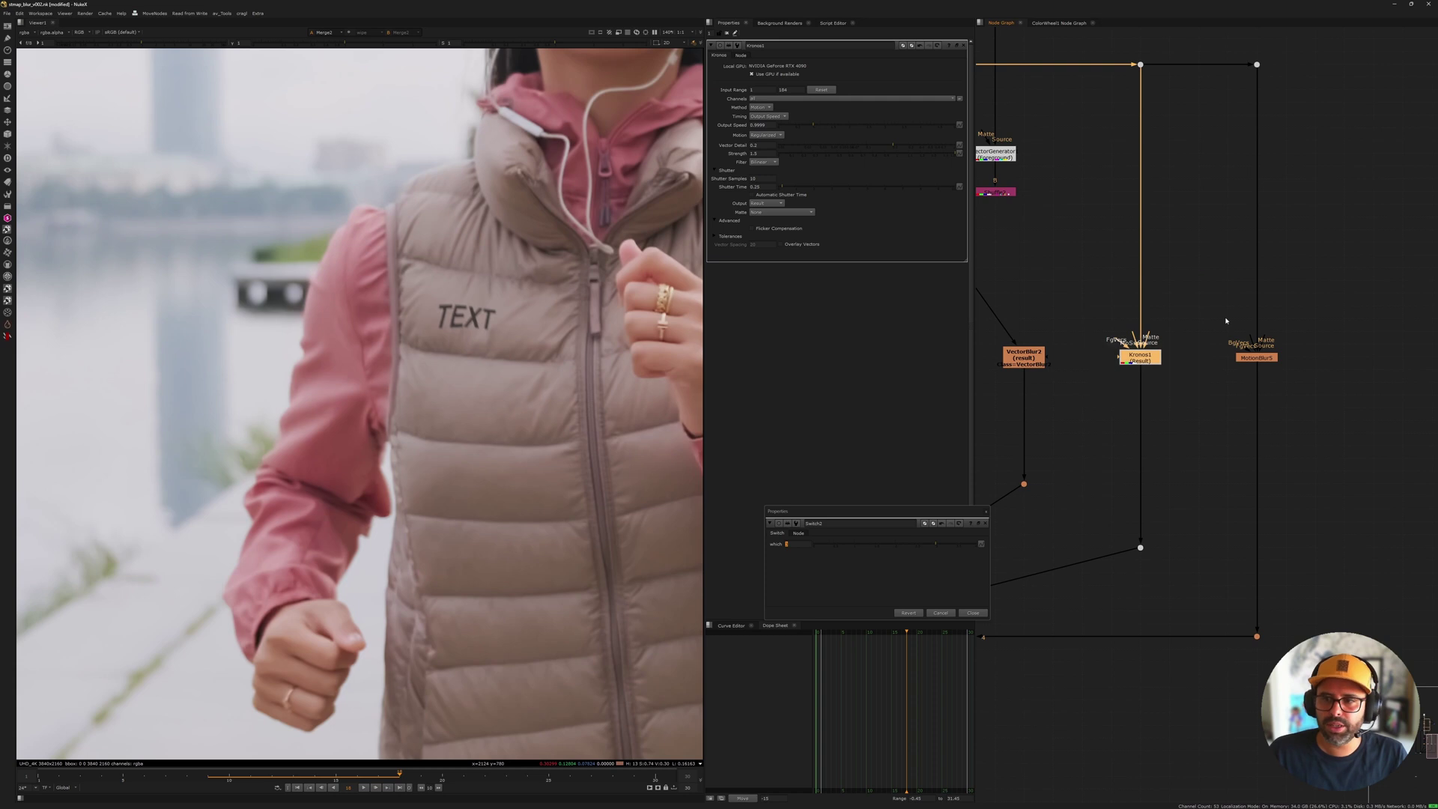
middle_drag(1225, 321, 1216, 378)
drag(1207, 397, 1258, 450)
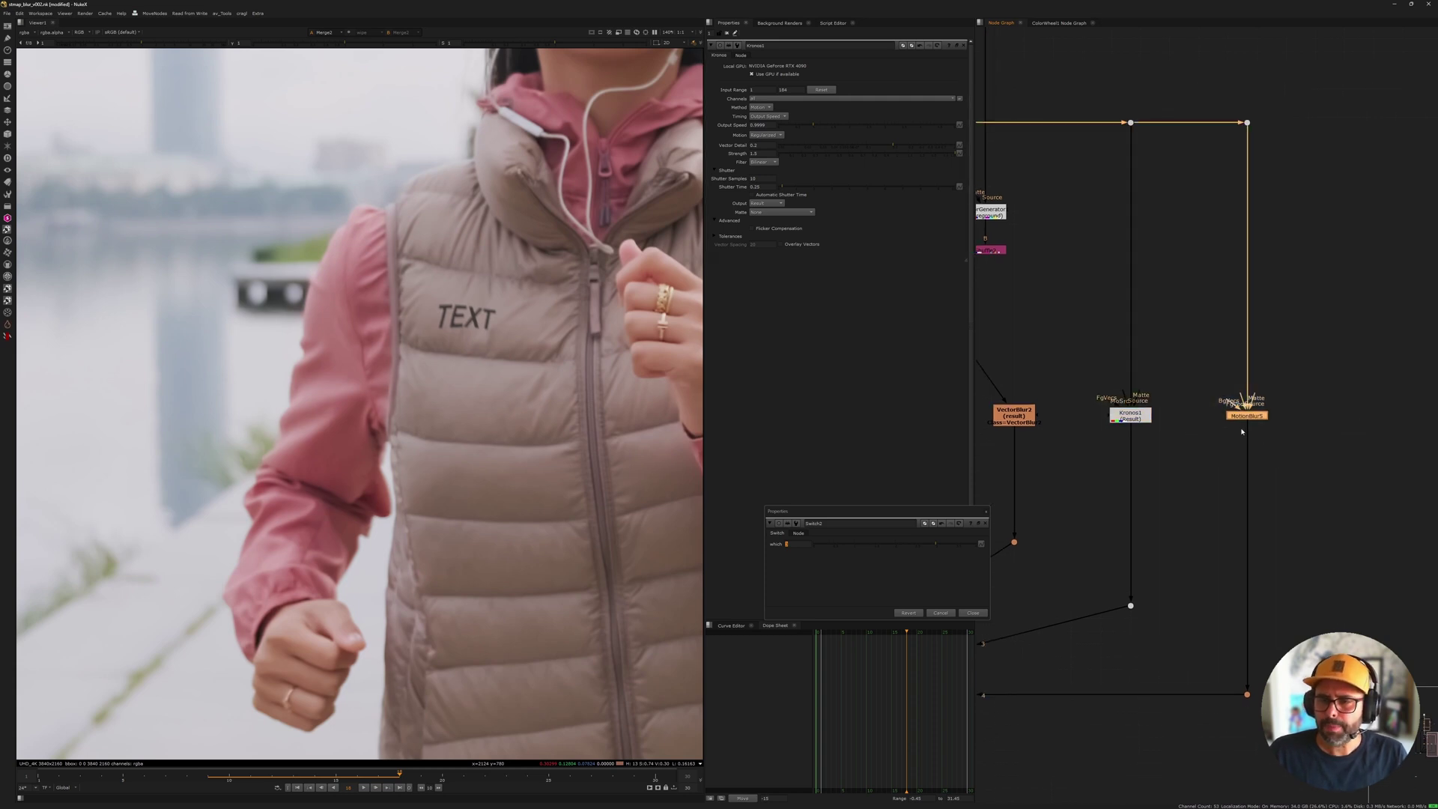
key(1)
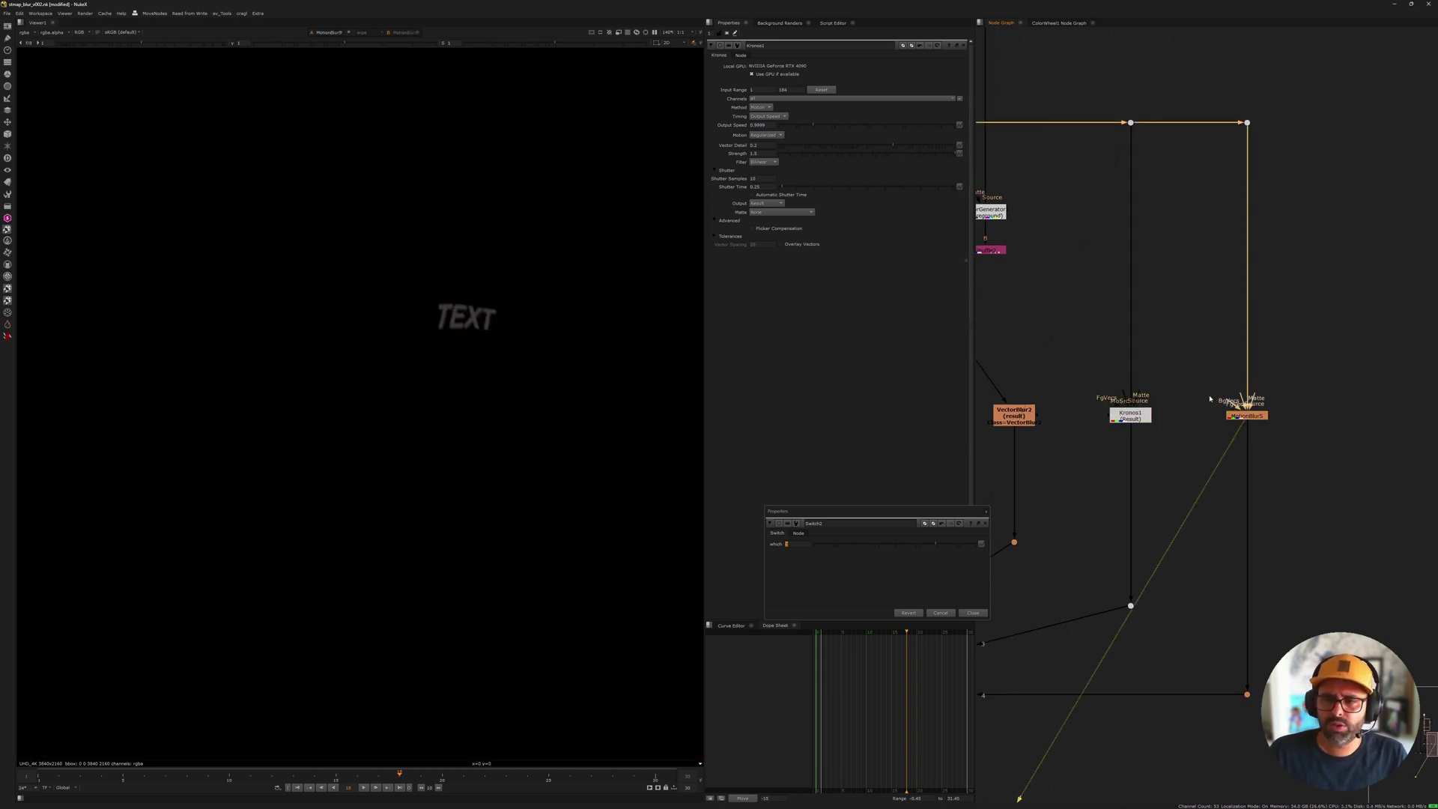
Step: Open the MotionBlur node's properties and examine its place among the other blur branches in the node tree
scroll(1214, 398, up, 5)
double_click(1284, 437)
scroll(1165, 281, down, 3)
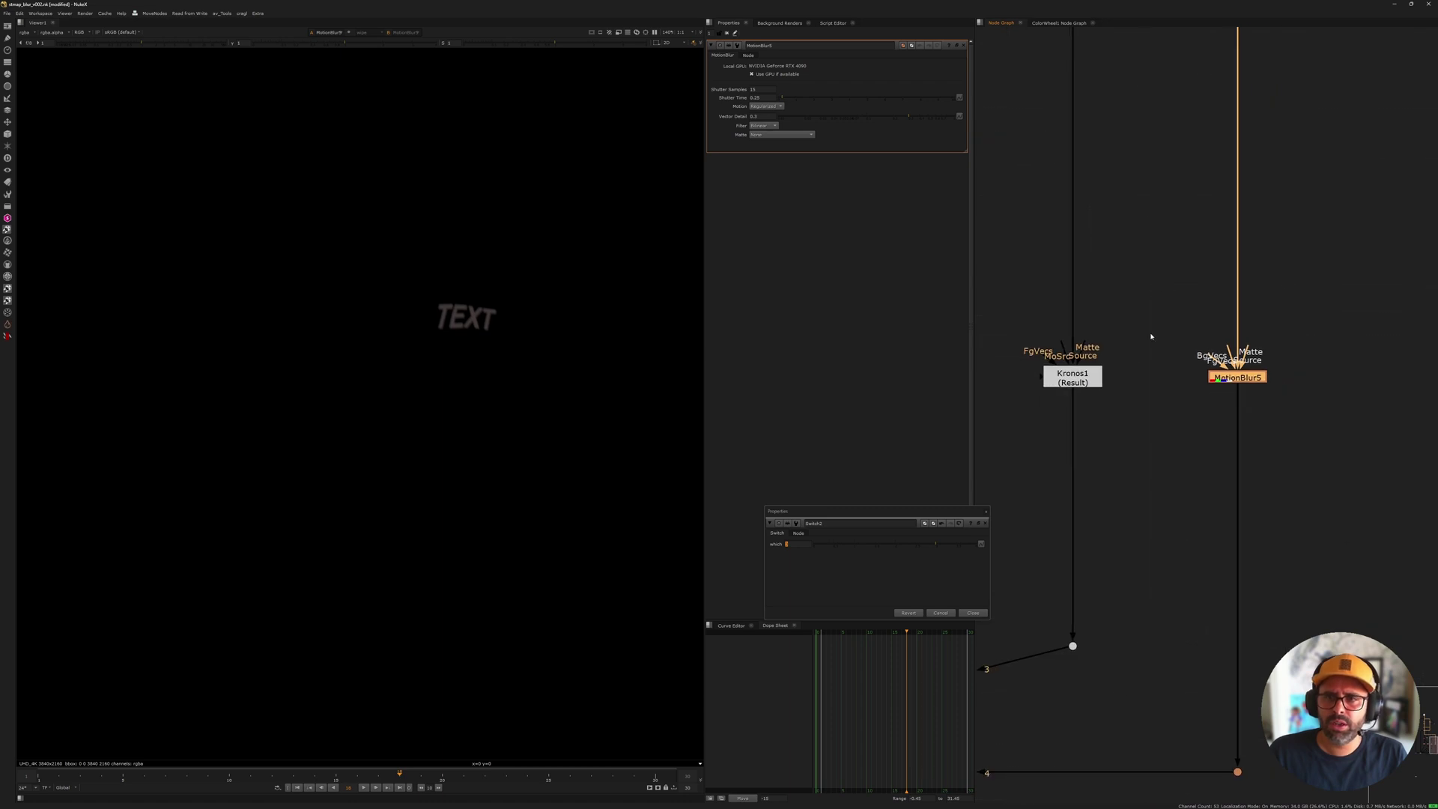
middle_drag(1085, 309, 1250, 348)
scroll(1250, 348, down, 2)
scroll(1249, 347, down, 4)
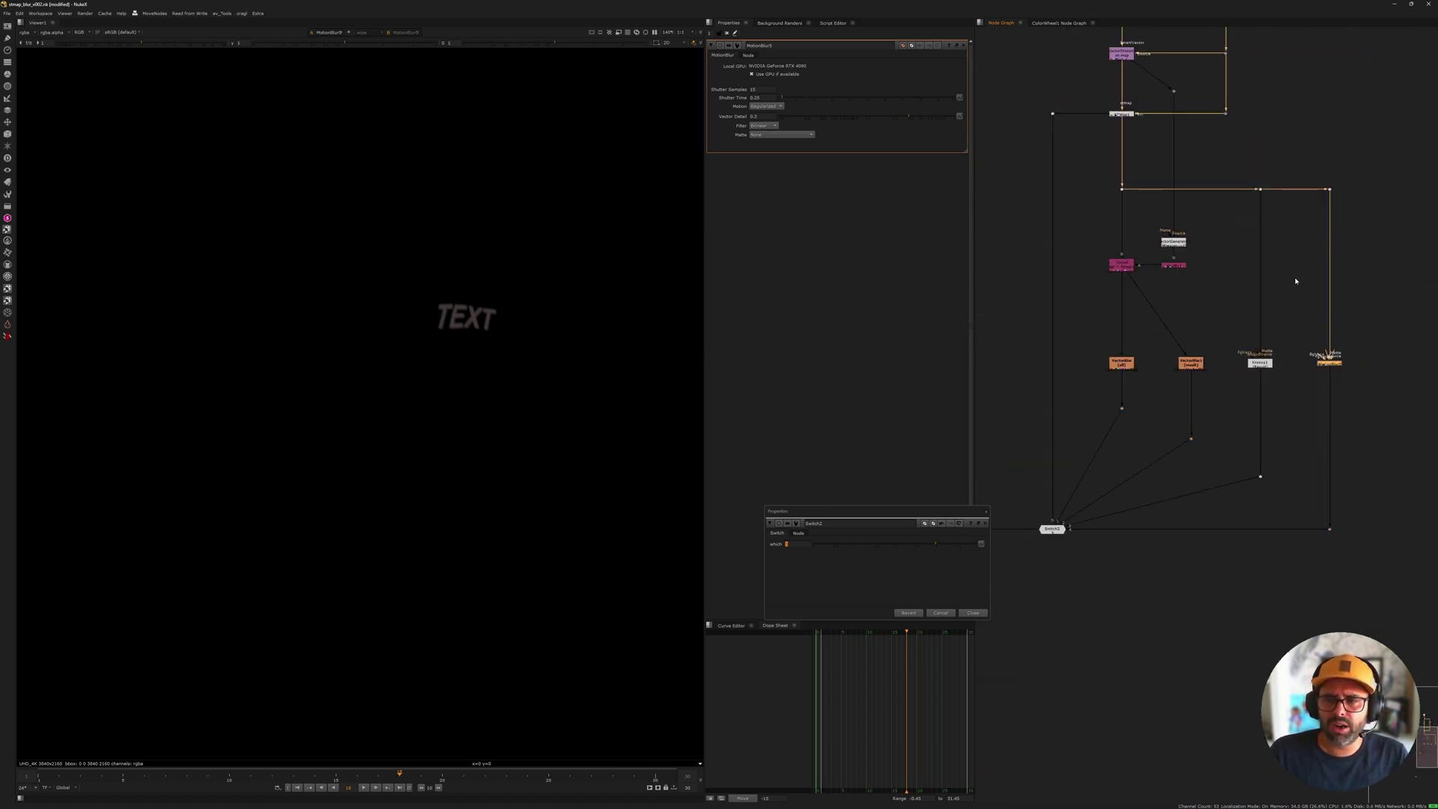
Step: Show the merged vest composite in the viewer and set Switch2 to the MotionBlur branch
drag(1298, 173, 1418, 538)
click(1363, 524)
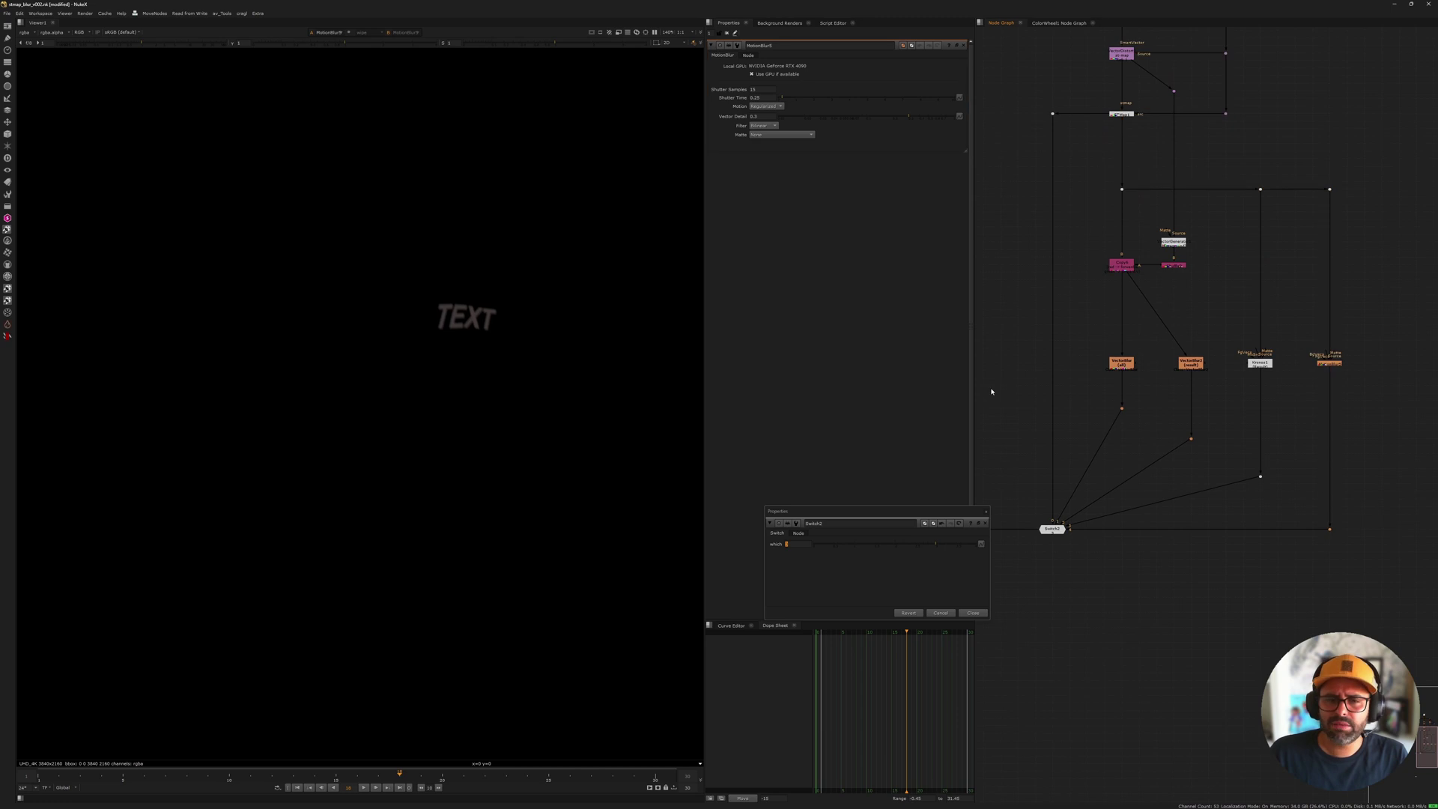
middle_drag(1258, 429, 1311, 417)
click(1008, 516)
key(1)
double_click(1104, 516)
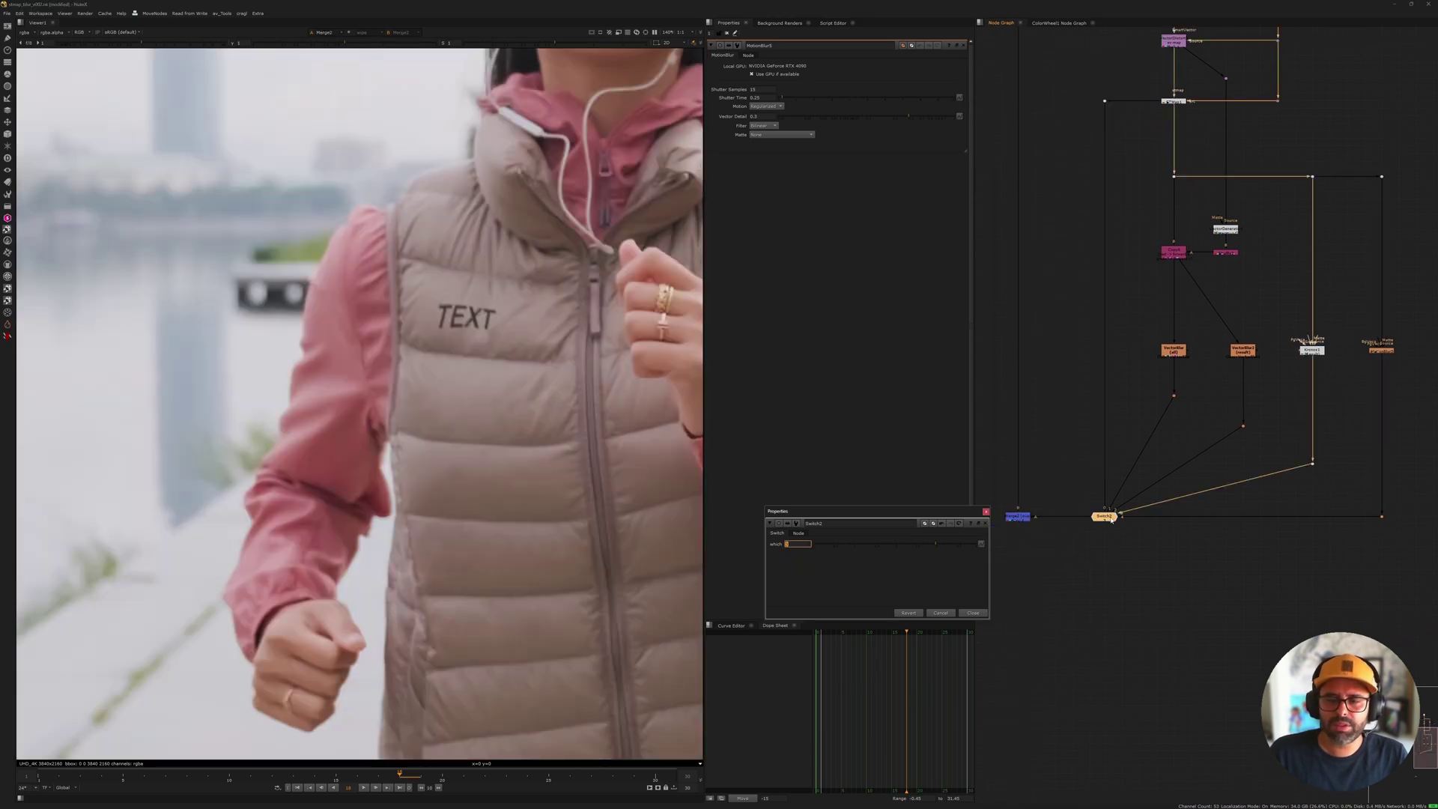
click(797, 543)
text(3)
key(Return)
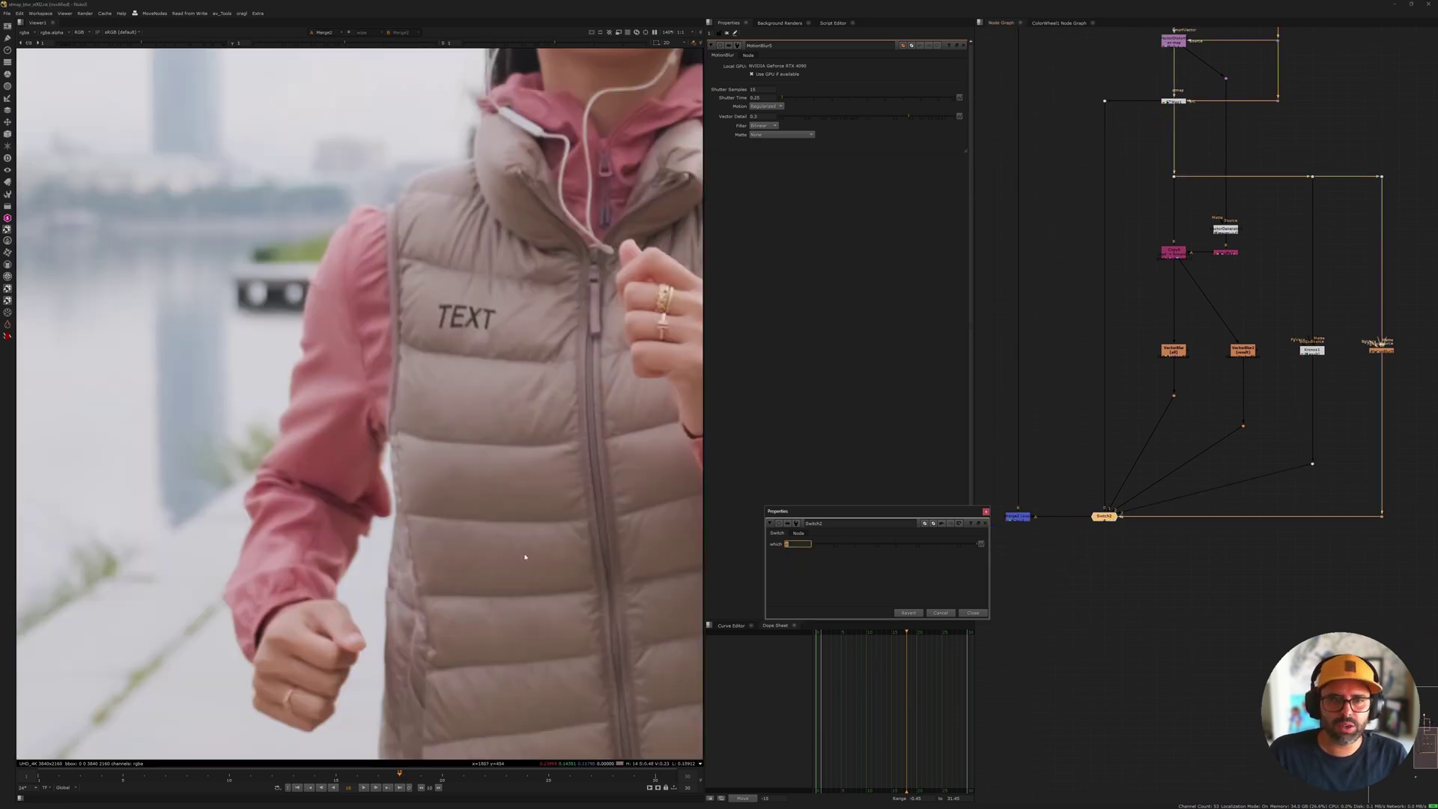
Step: Play back the vest composite to review the MotionBlur branch on the moving text
key(l)
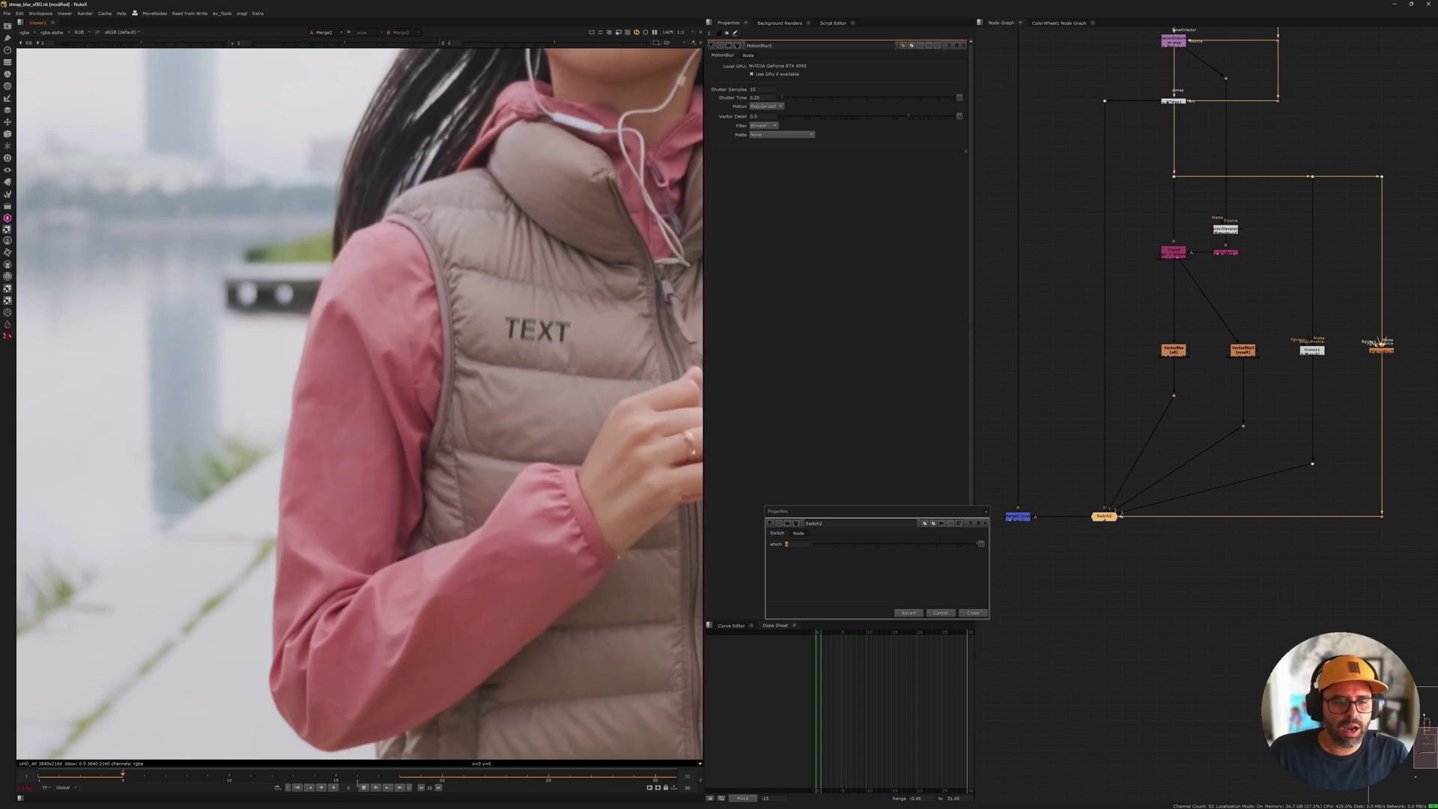
key(k)
middle_drag(1255, 307, 1210, 340)
drag(1220, 337, 1307, 429)
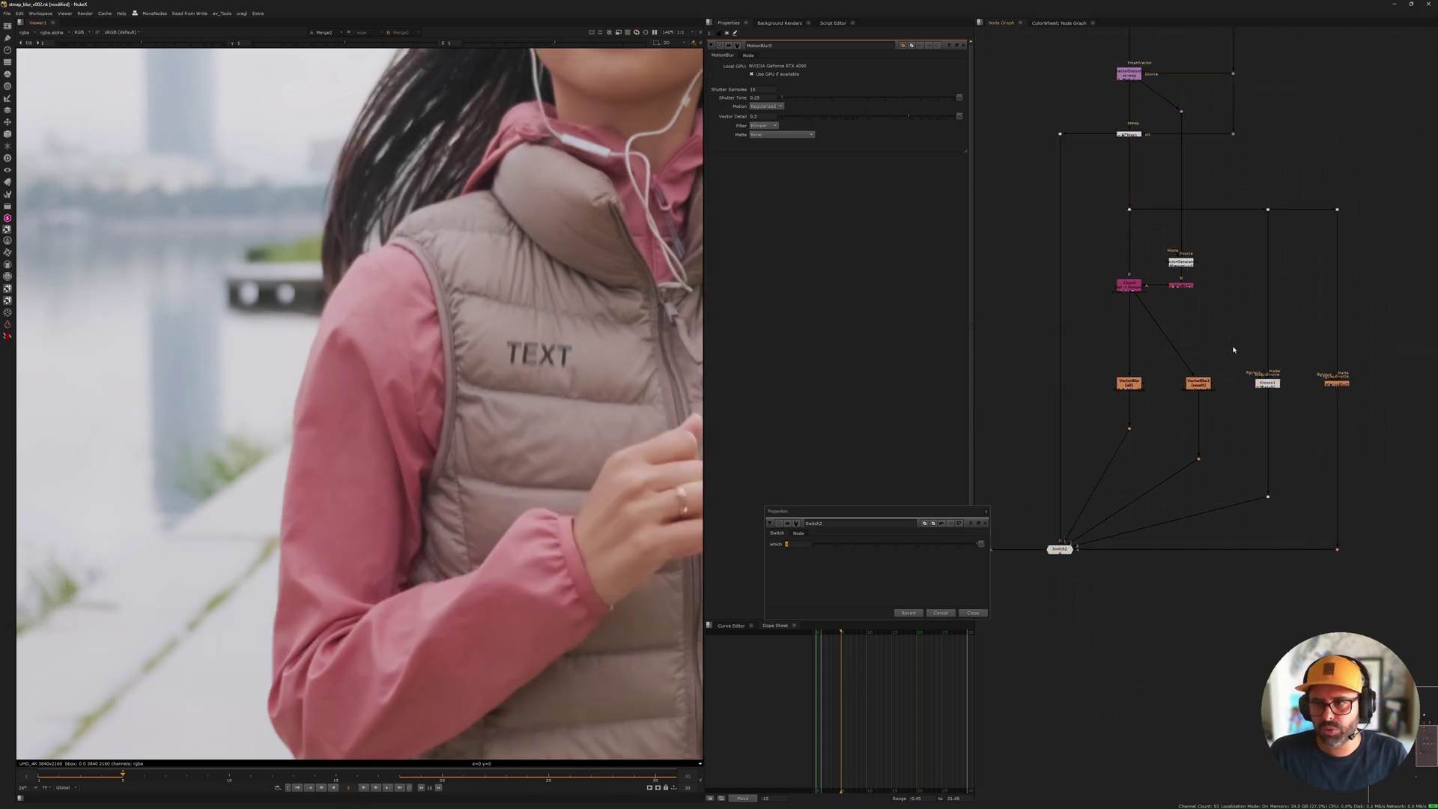
Step: Show the checkerboard setup's STMap output in the viewer and play back its unblurred distortion
scroll(1219, 403, down, 4)
middle_drag(1145, 376, 1384, 420)
scroll(1164, 317, up, 3)
middle_drag(1163, 316, 1126, 376)
scroll(1206, 403, up, 4)
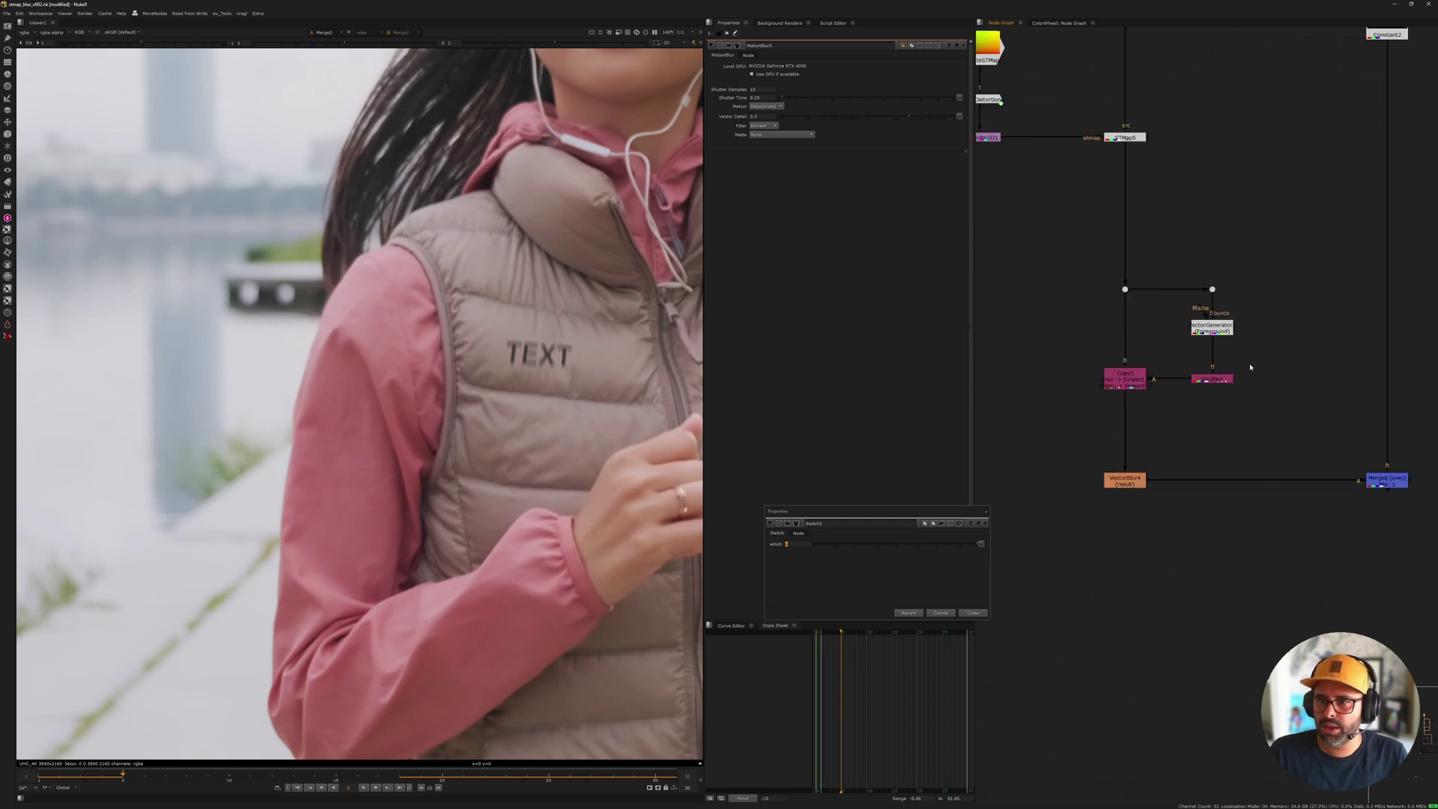
middle_drag(1140, 259, 1095, 311)
click(1078, 189)
key(1)
scroll(572, 277, up, 2)
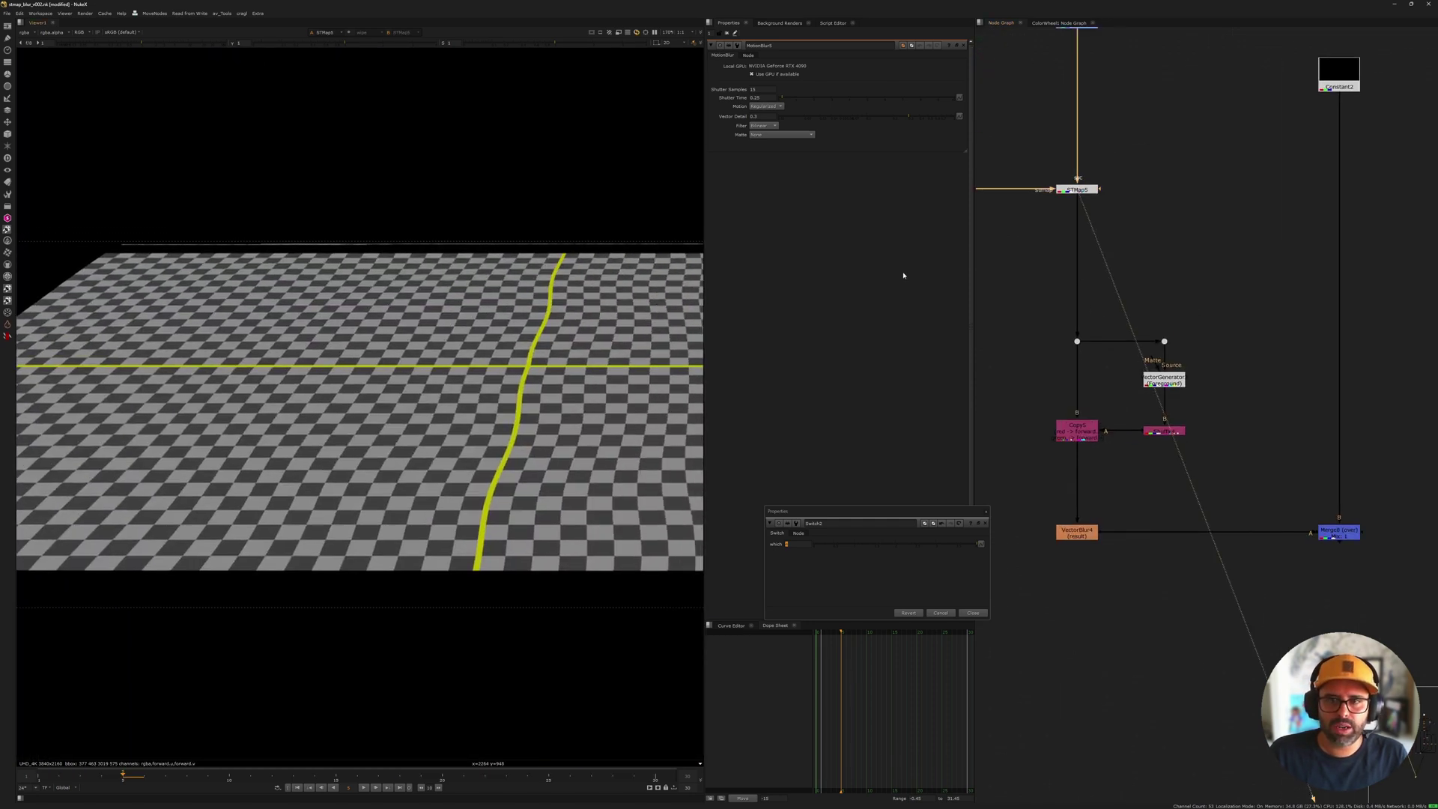
click(375, 788)
Step: Add a Kronos node to the checkerboard setup, connect its source to the STMap and open its properties
click(1193, 269)
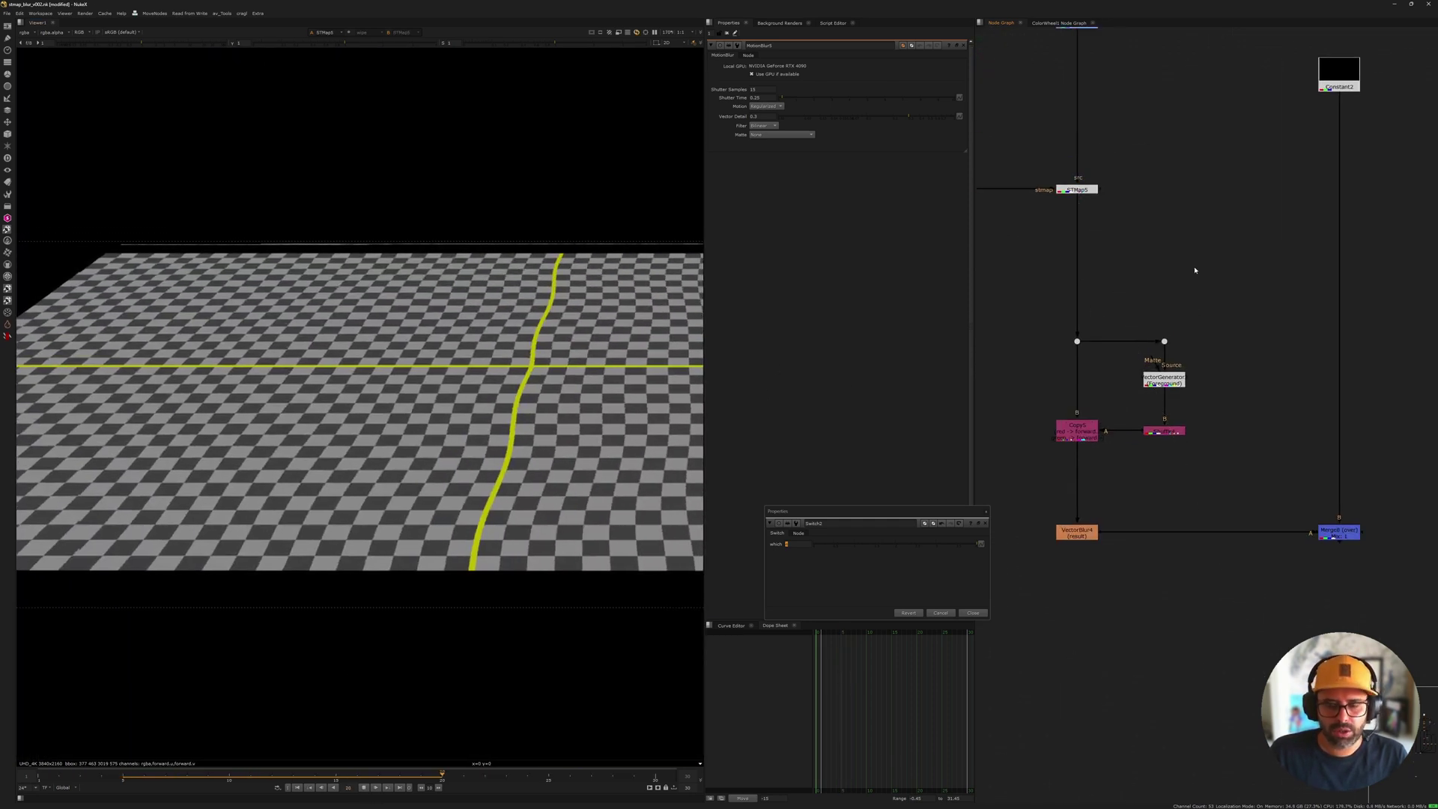
key(Tab)
text(kronos)
key(Return)
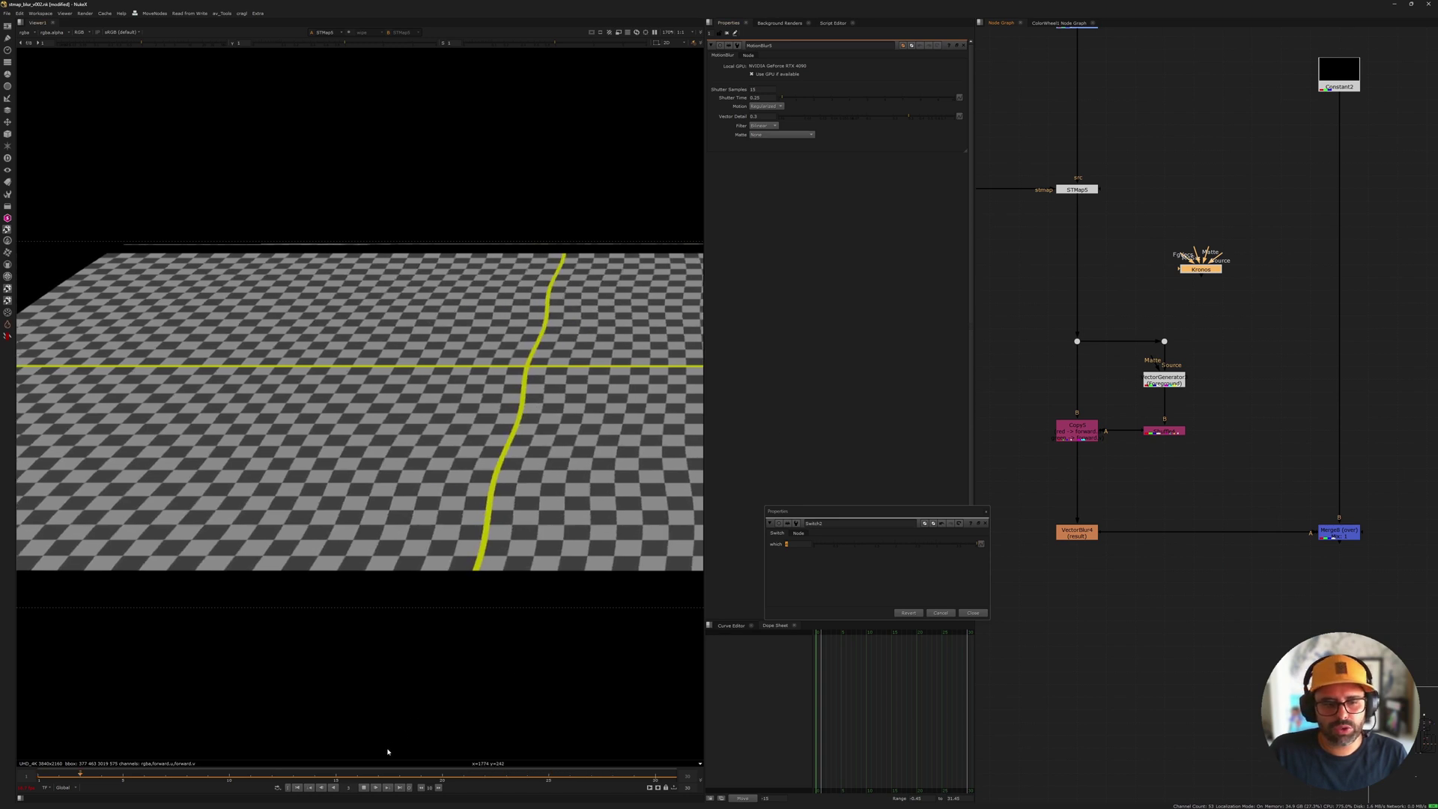
click(365, 788)
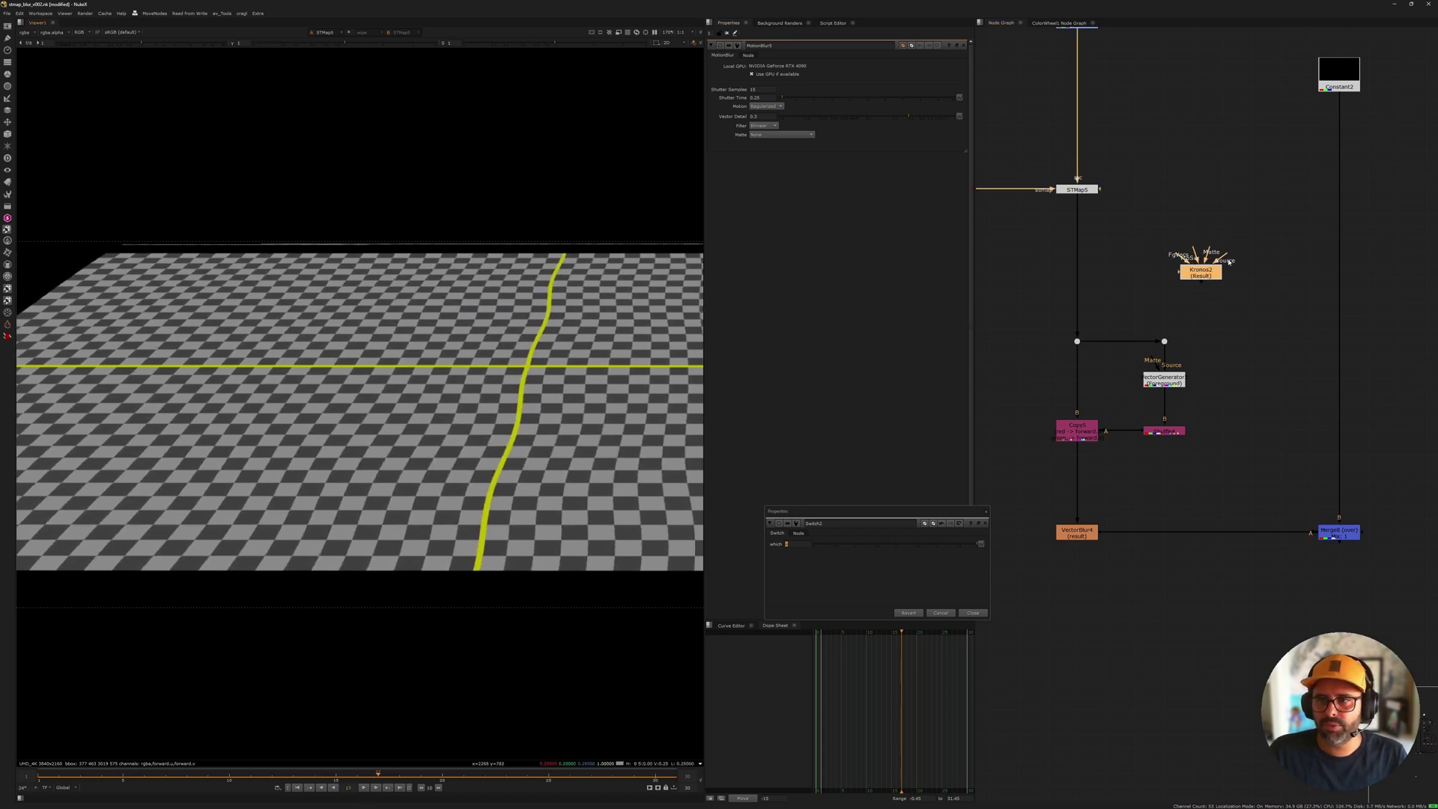
drag(1228, 262, 1193, 278)
double_click(1194, 278)
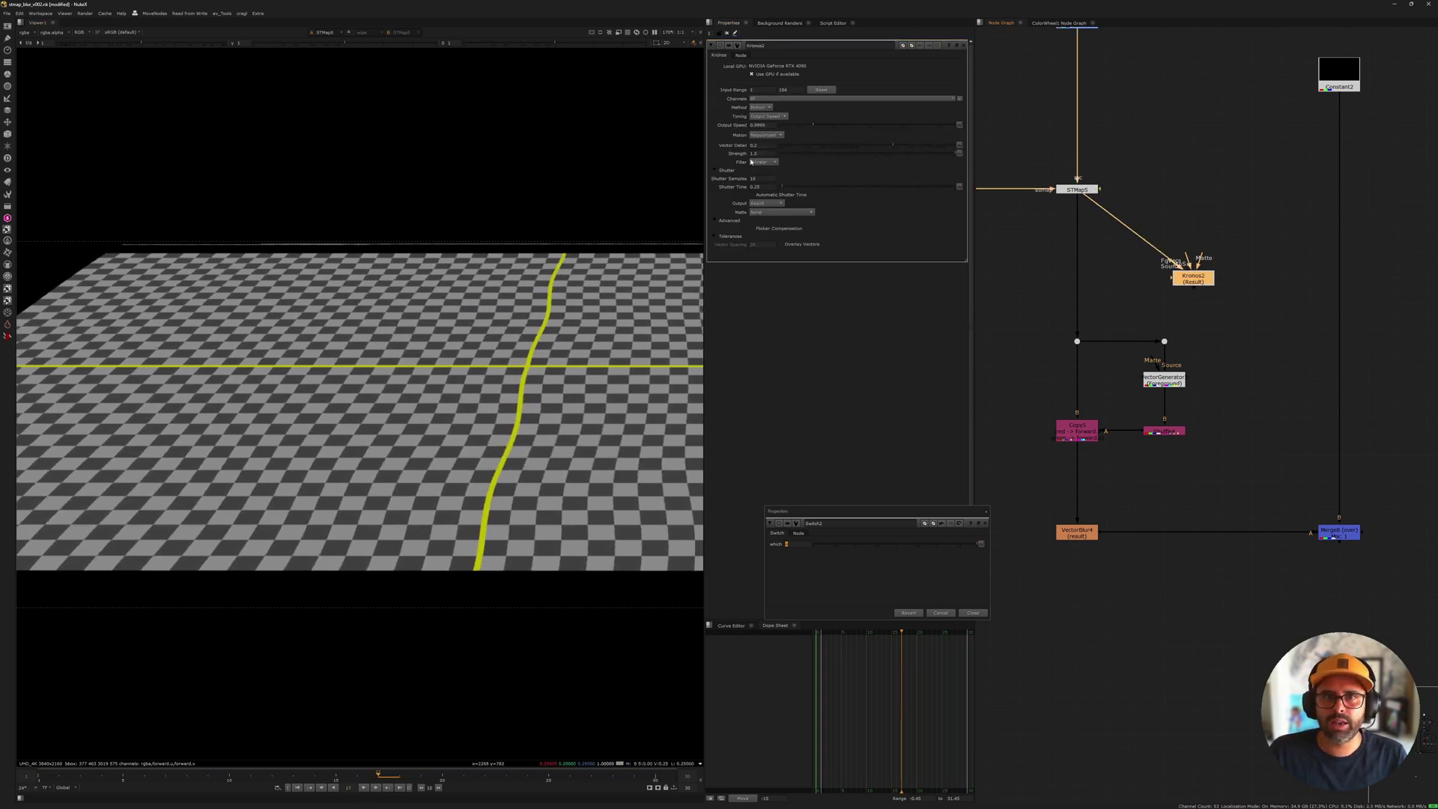
Step: Set the new Kronos node's shutter time to 1 and view its output, leaving the checkerboard Merge's A input connected to VectorBlur4
double_click(768, 185)
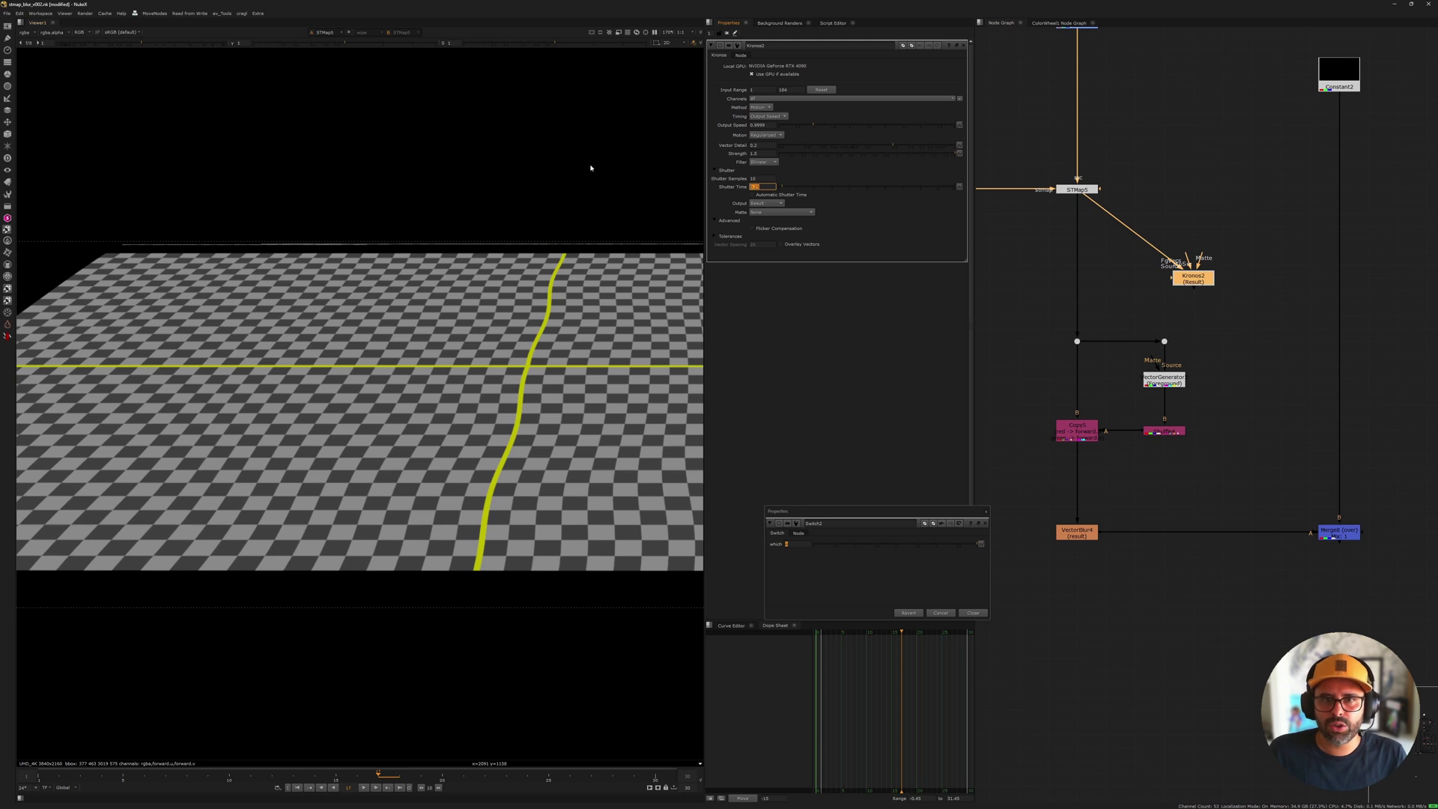
middle_drag(1215, 477, 1186, 469)
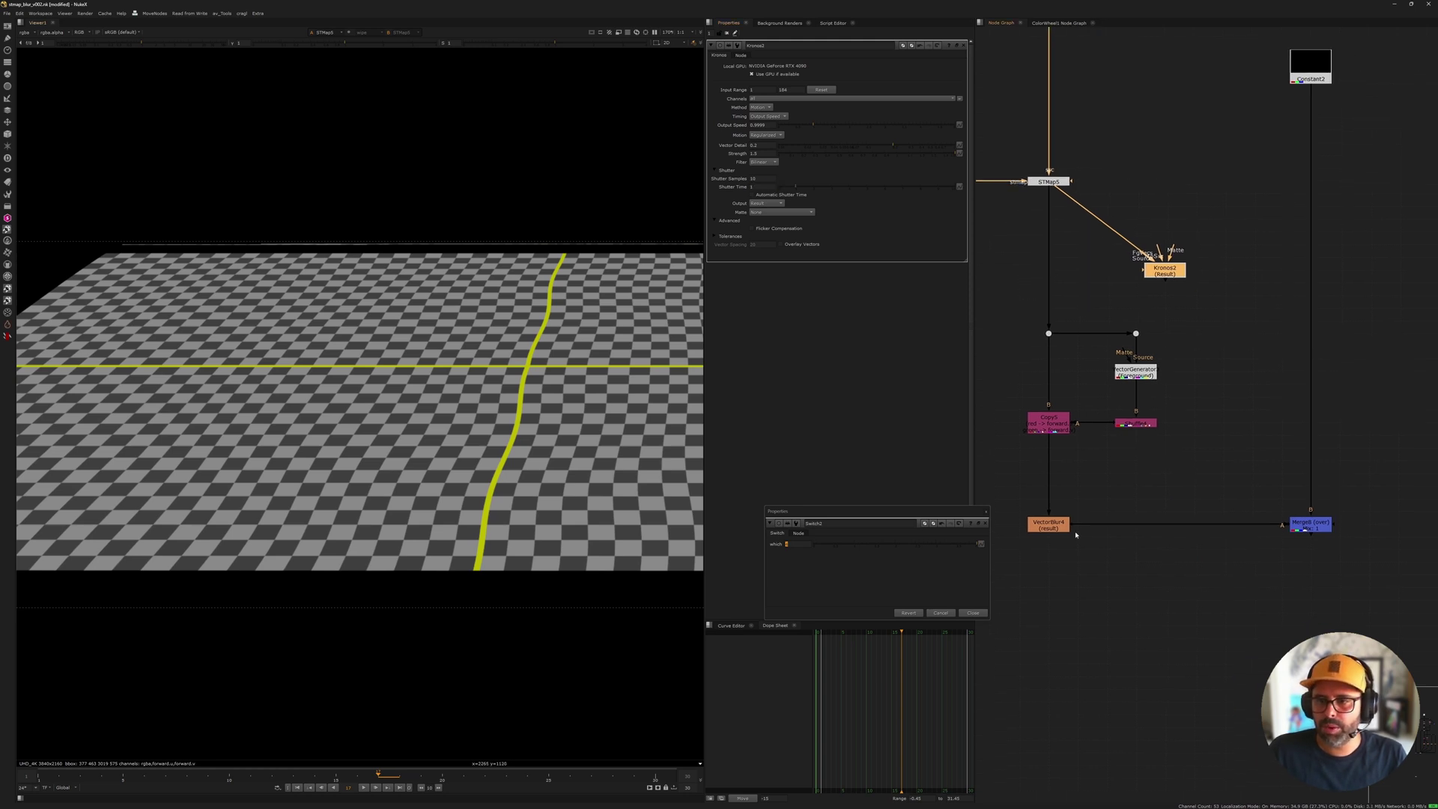
drag(1078, 525, 1155, 275)
middle_drag(1152, 201, 1177, 262)
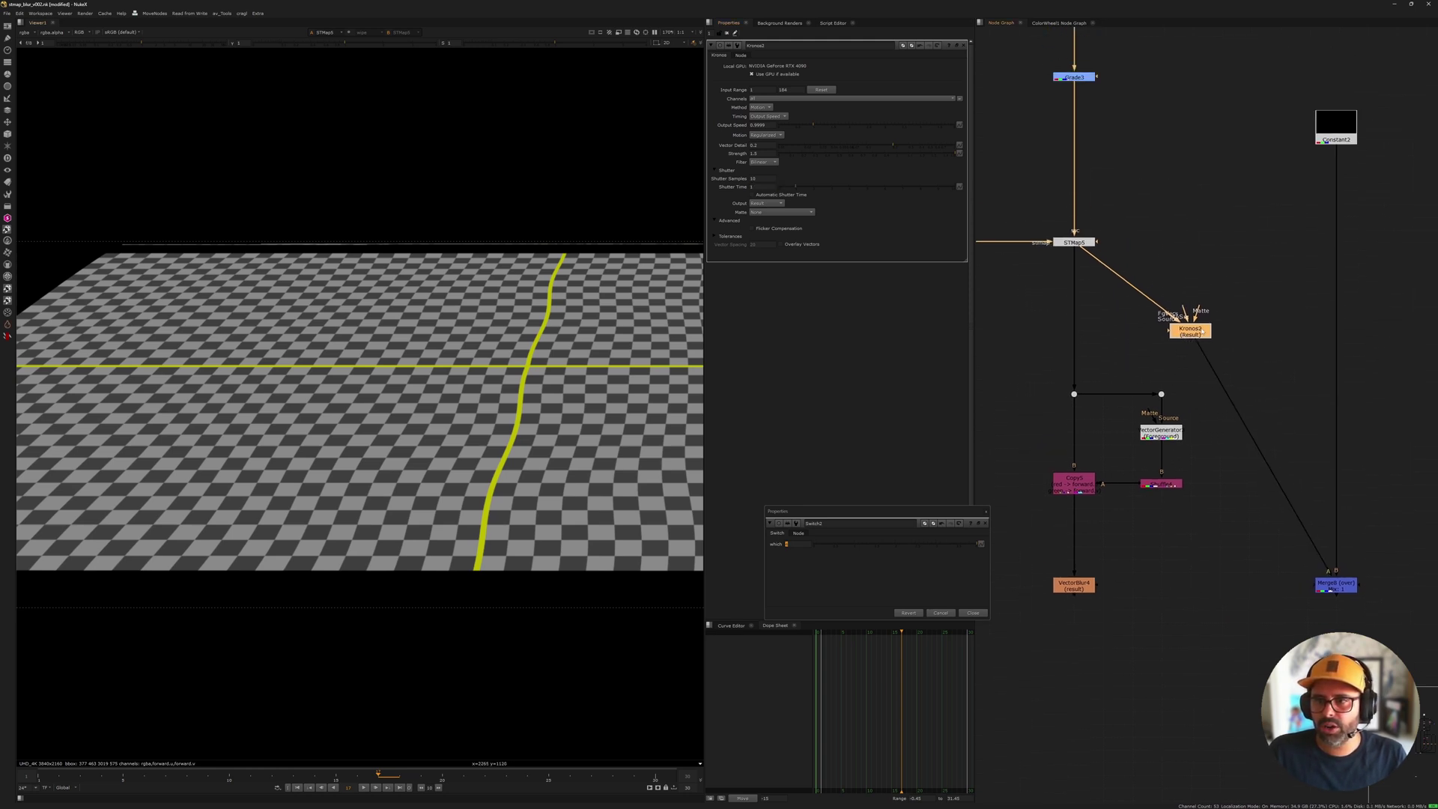
key(1)
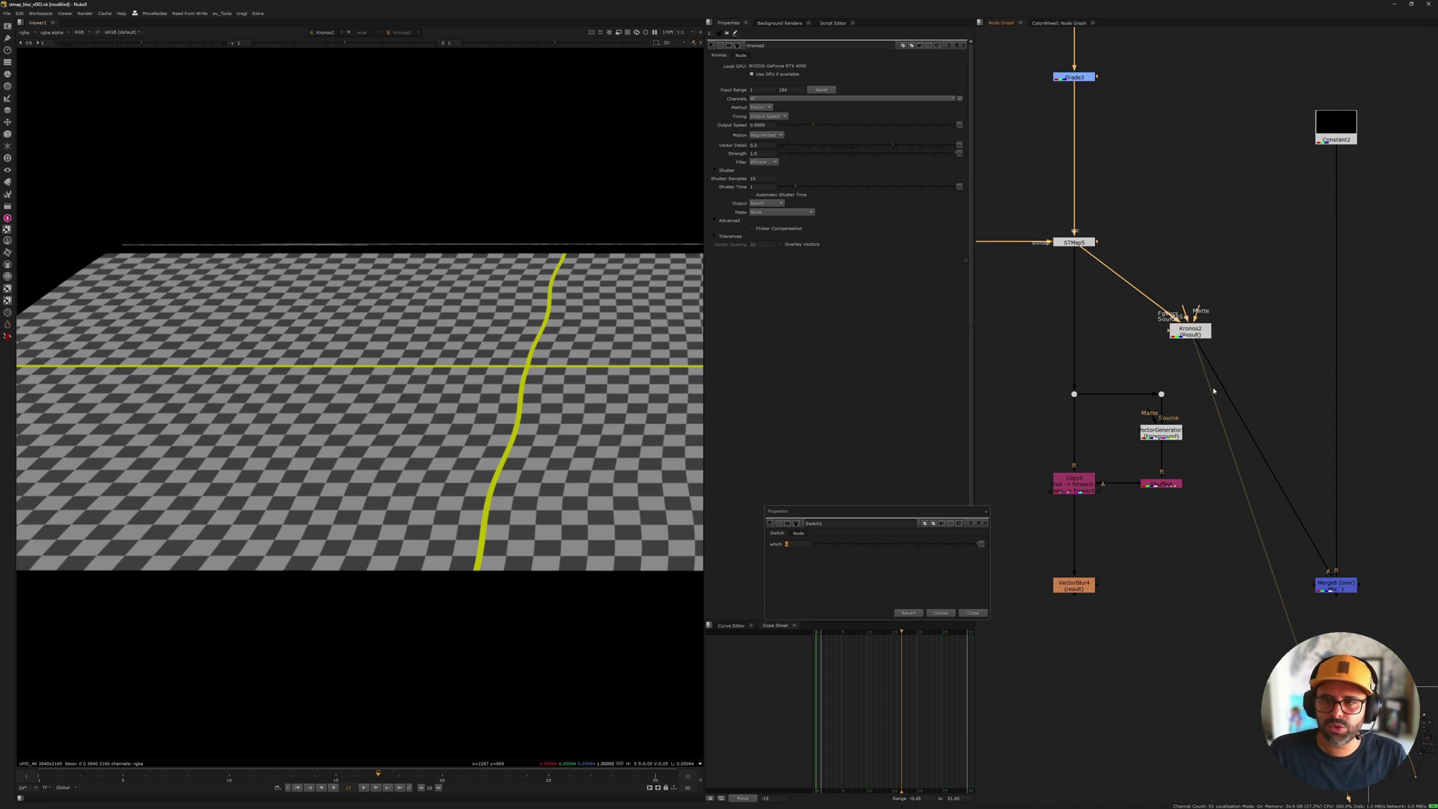
drag(1326, 571, 1078, 585)
Step: Set the new Kronos node's shutter time to 5 and play back the blurred checkerboard
click(1190, 331)
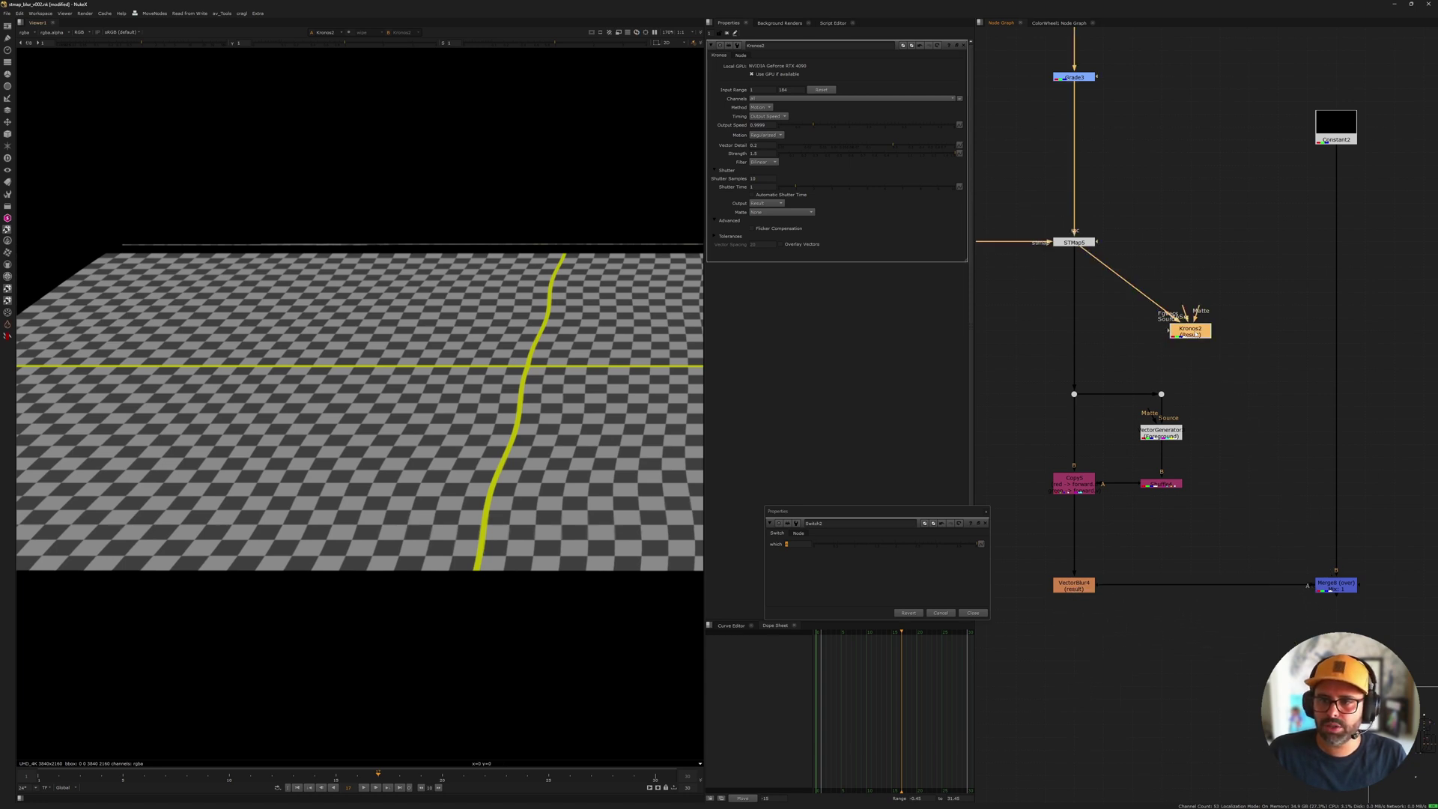
scroll(495, 460, up, 3)
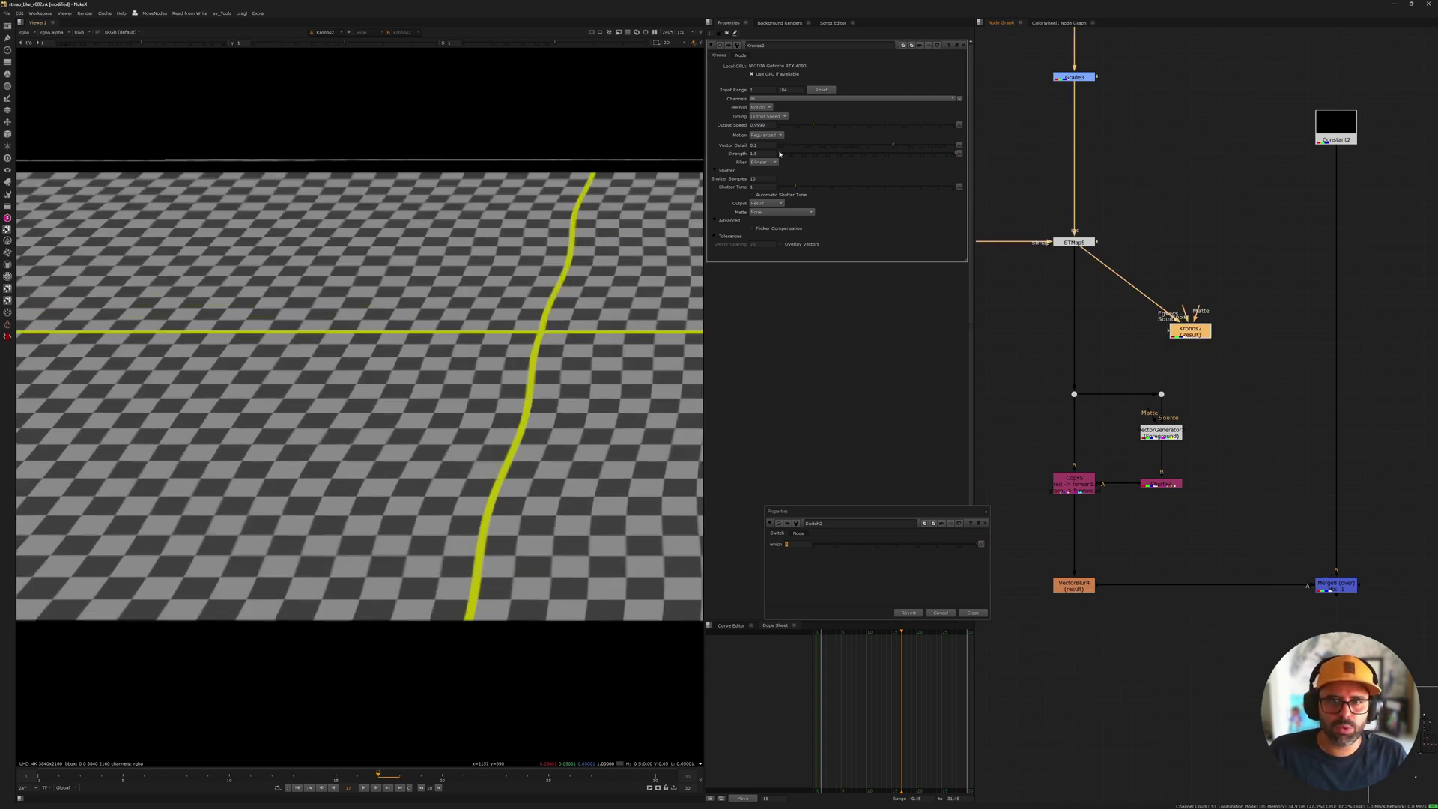
click(758, 187)
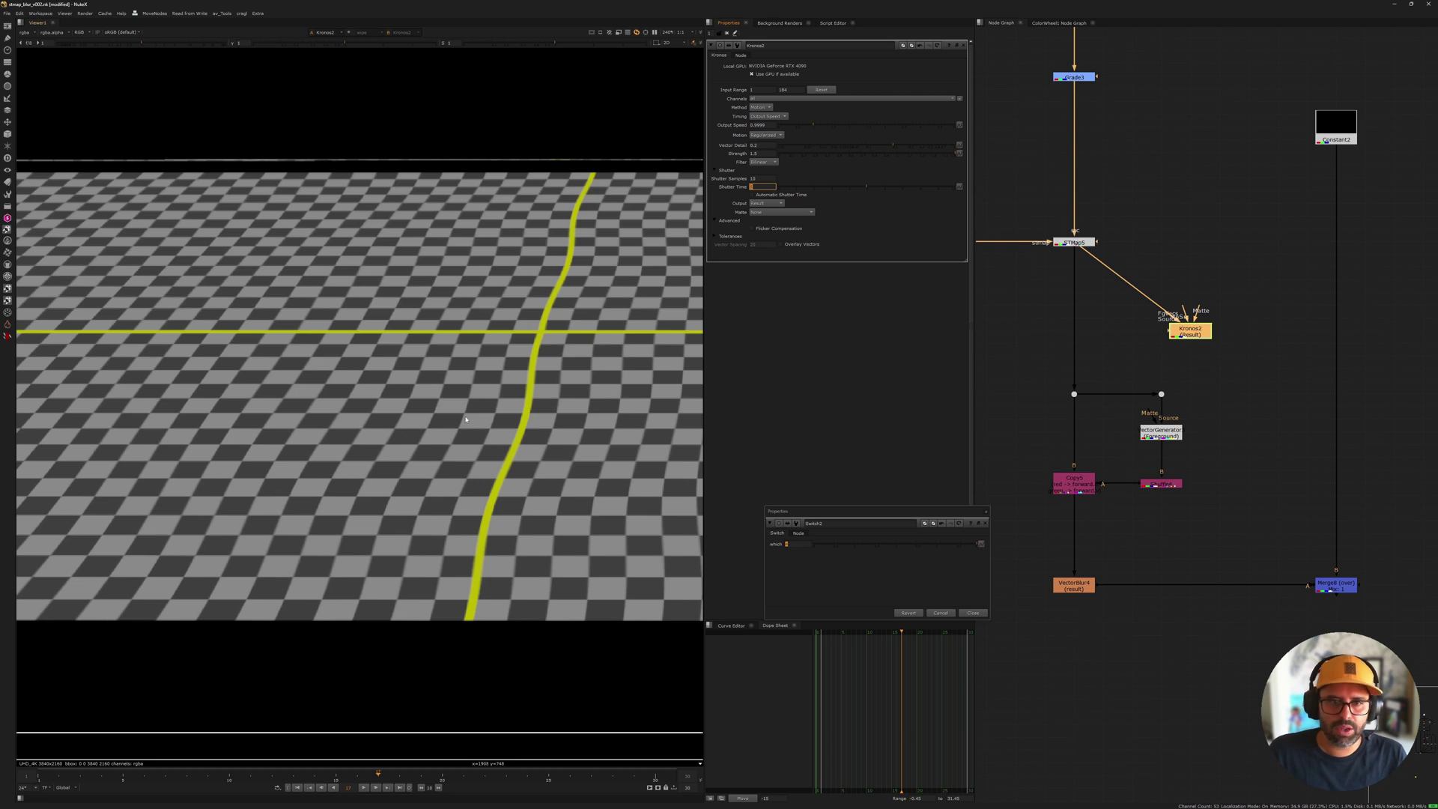
text(5)
key(Return)
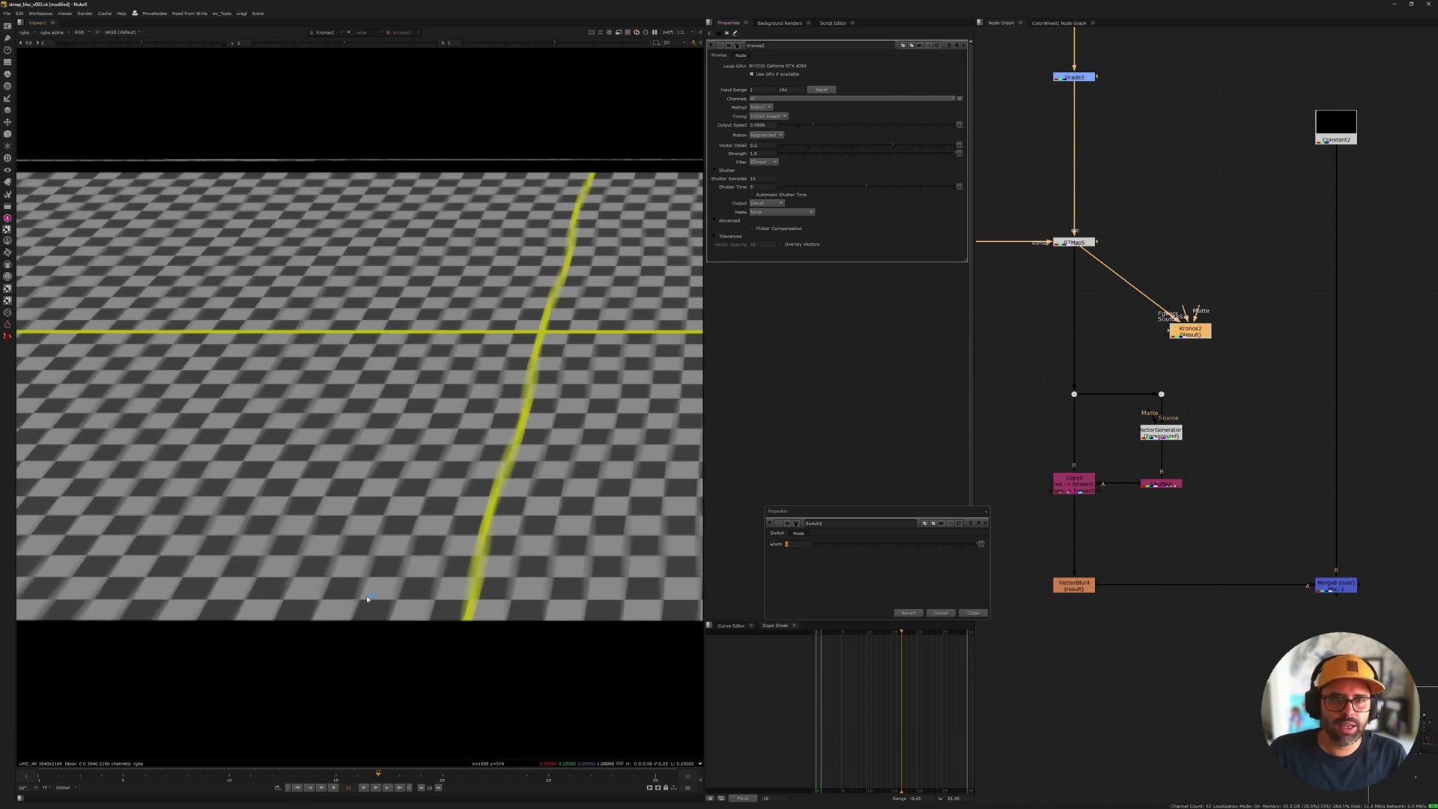
click(363, 788)
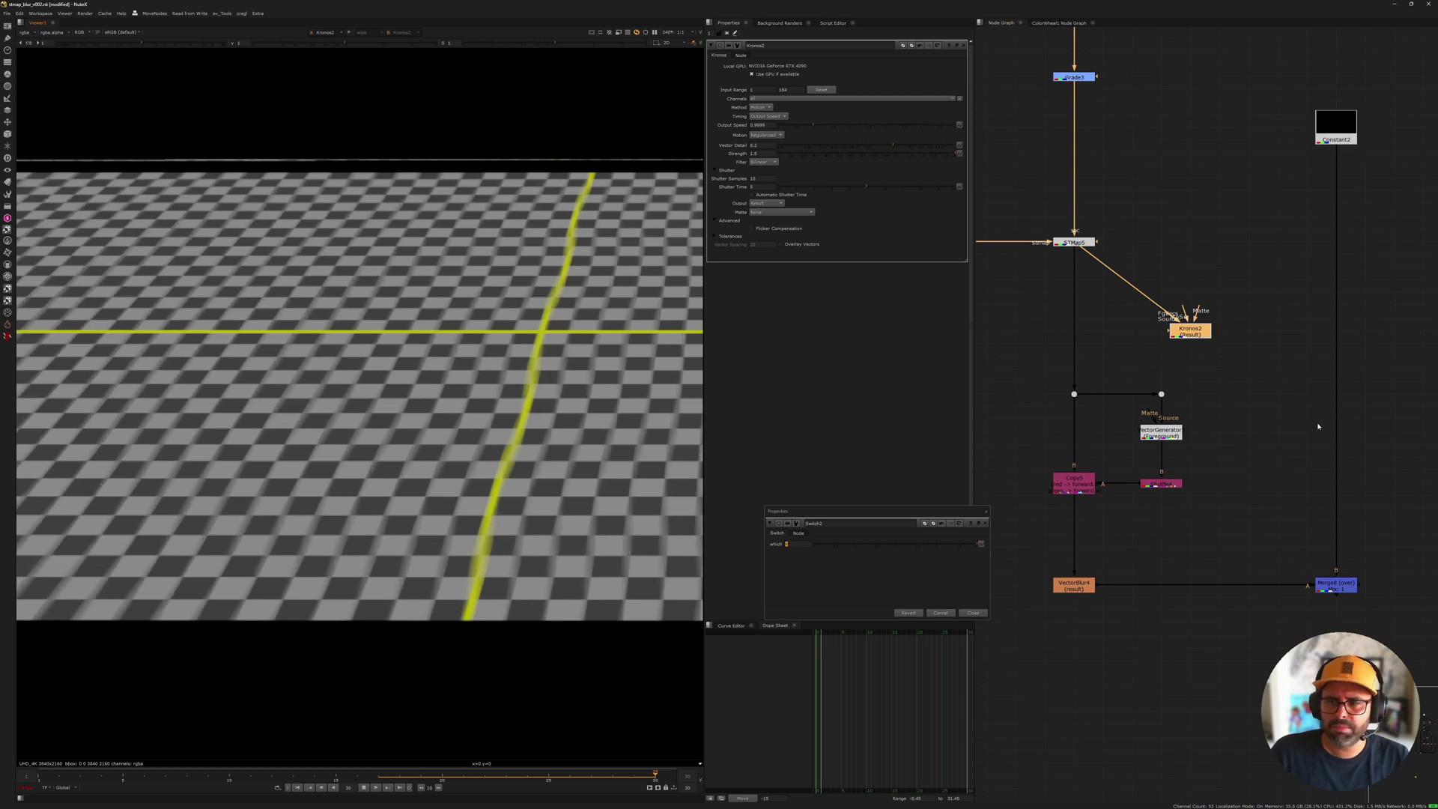
Step: Move the new Kronos node slightly farther from the checkerboard's STMap and select the STMap node
drag(1180, 334, 1208, 334)
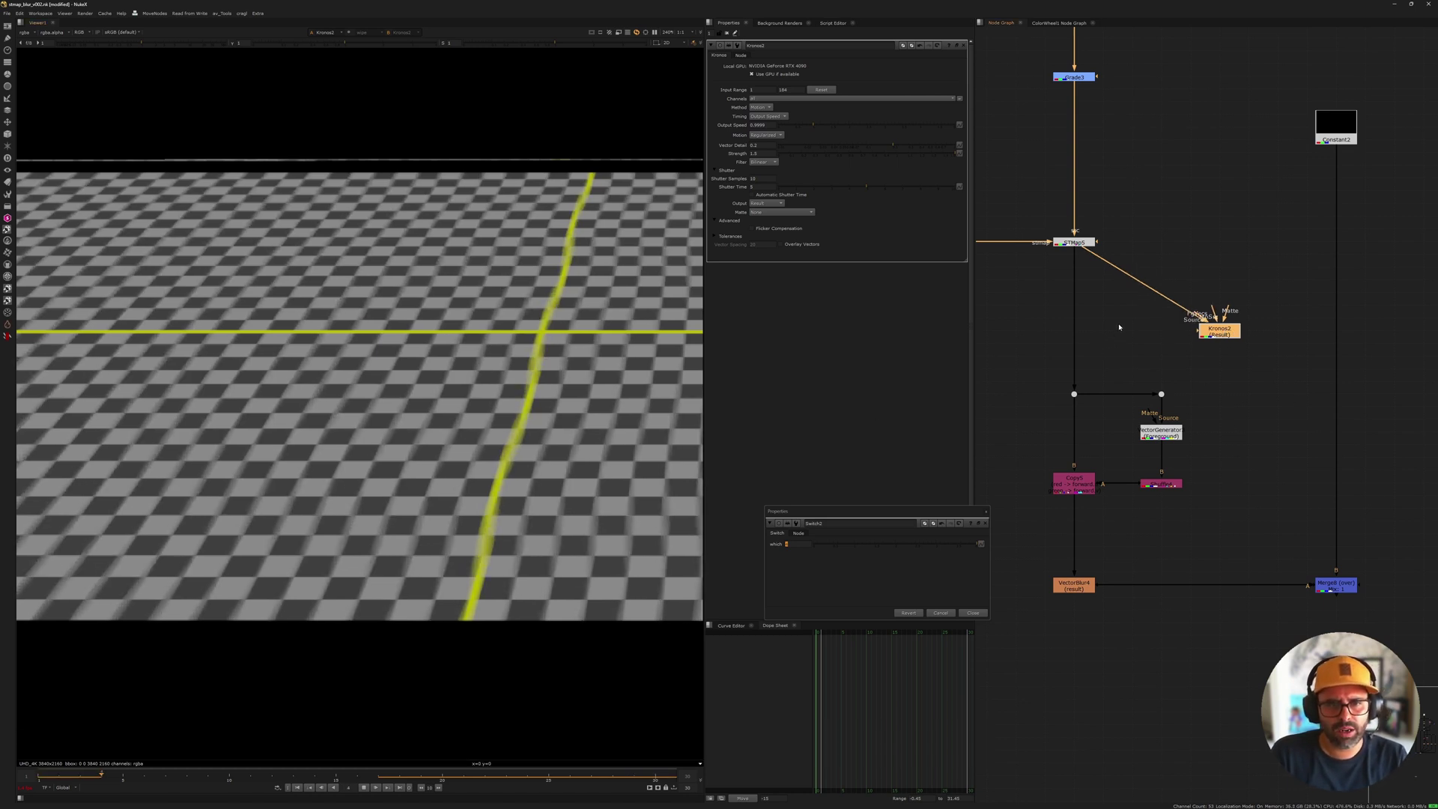
drag(1004, 348, 1213, 677)
drag(1025, 209, 1146, 292)
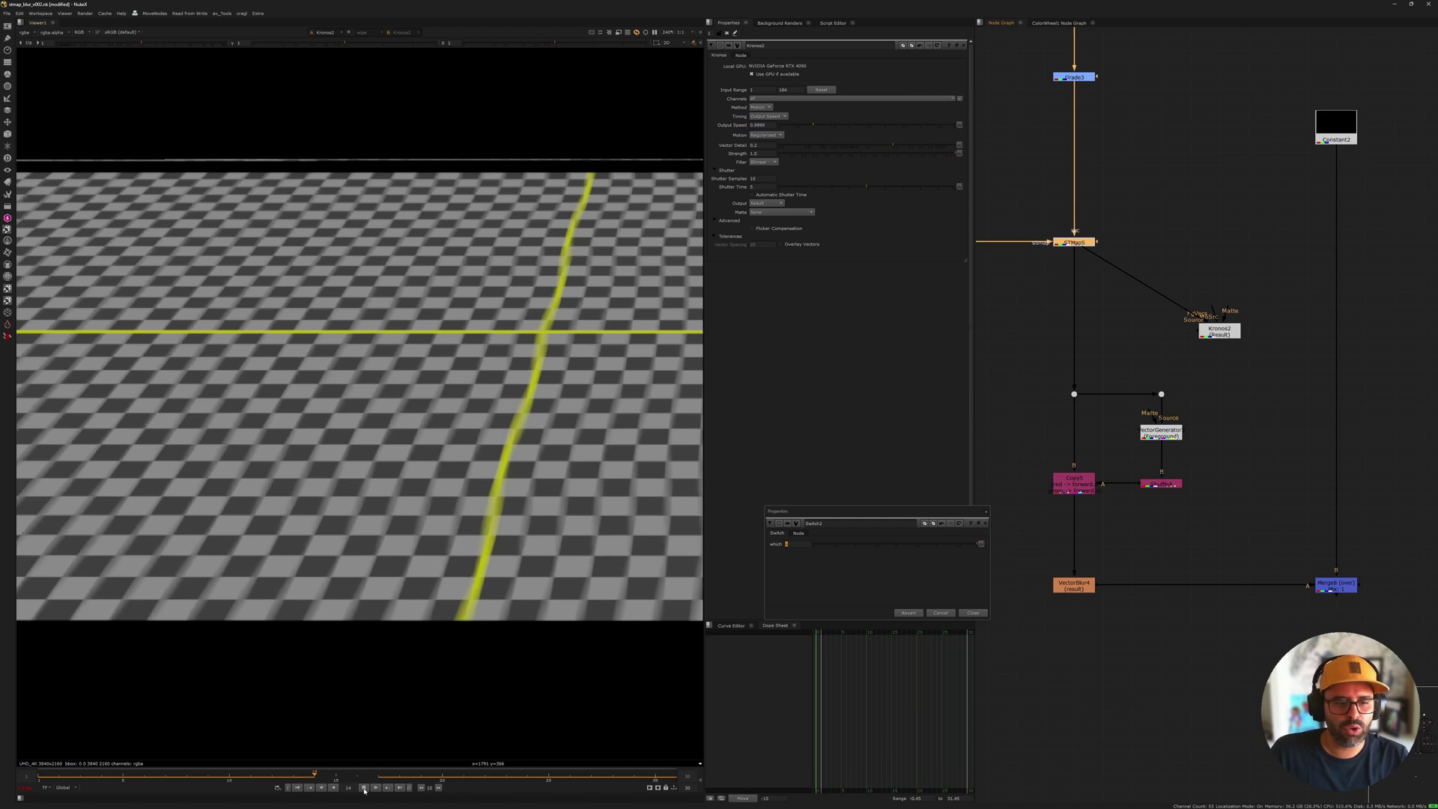
Step: Examine the vest setup's VectorBlur, VectorBlur2, Kronos and MotionBlur branches and how they feed Switch2
scroll(1302, 444, down, 3)
scroll(1302, 444, down, 2)
scroll(1366, 552, up, 6)
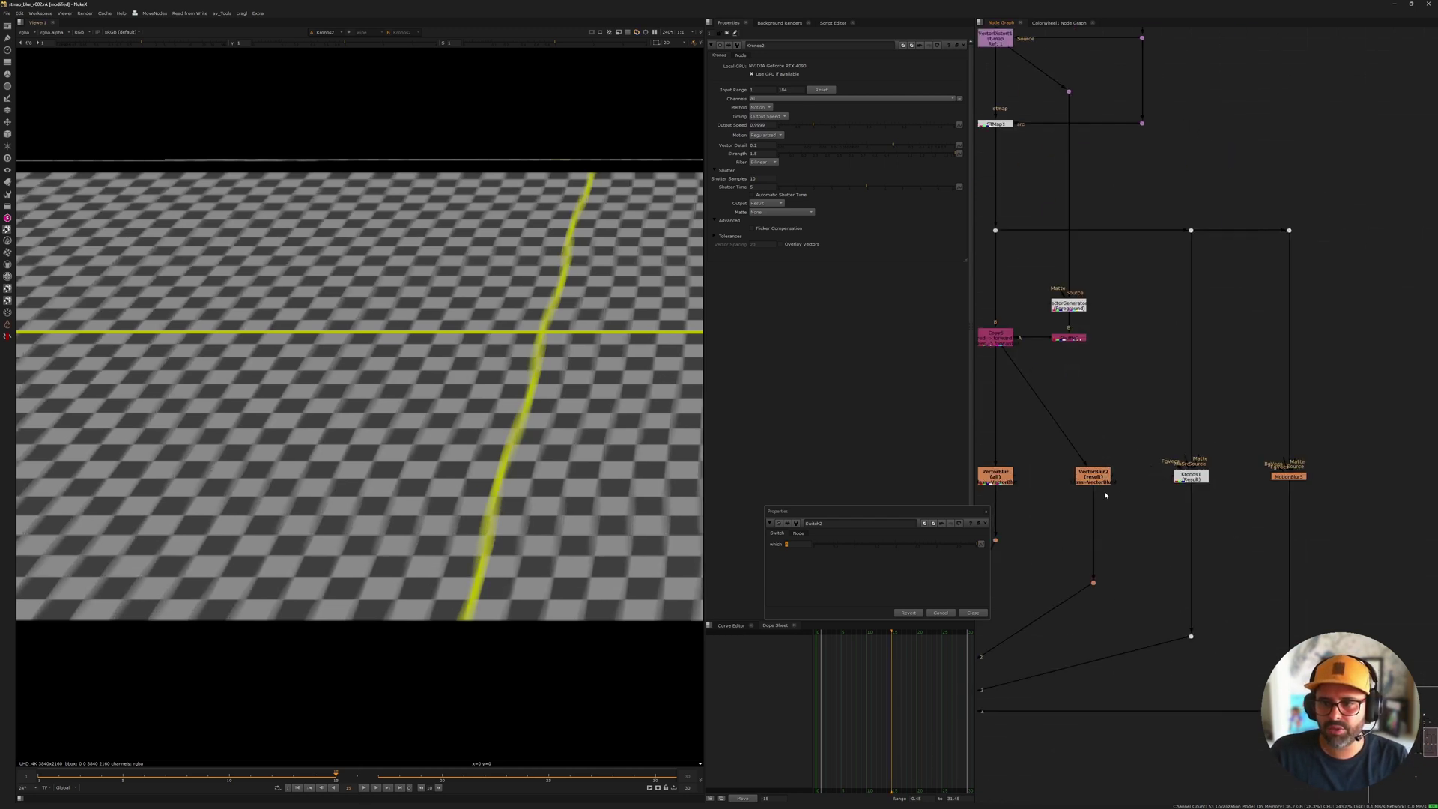
middle_drag(1023, 360, 1020, 358)
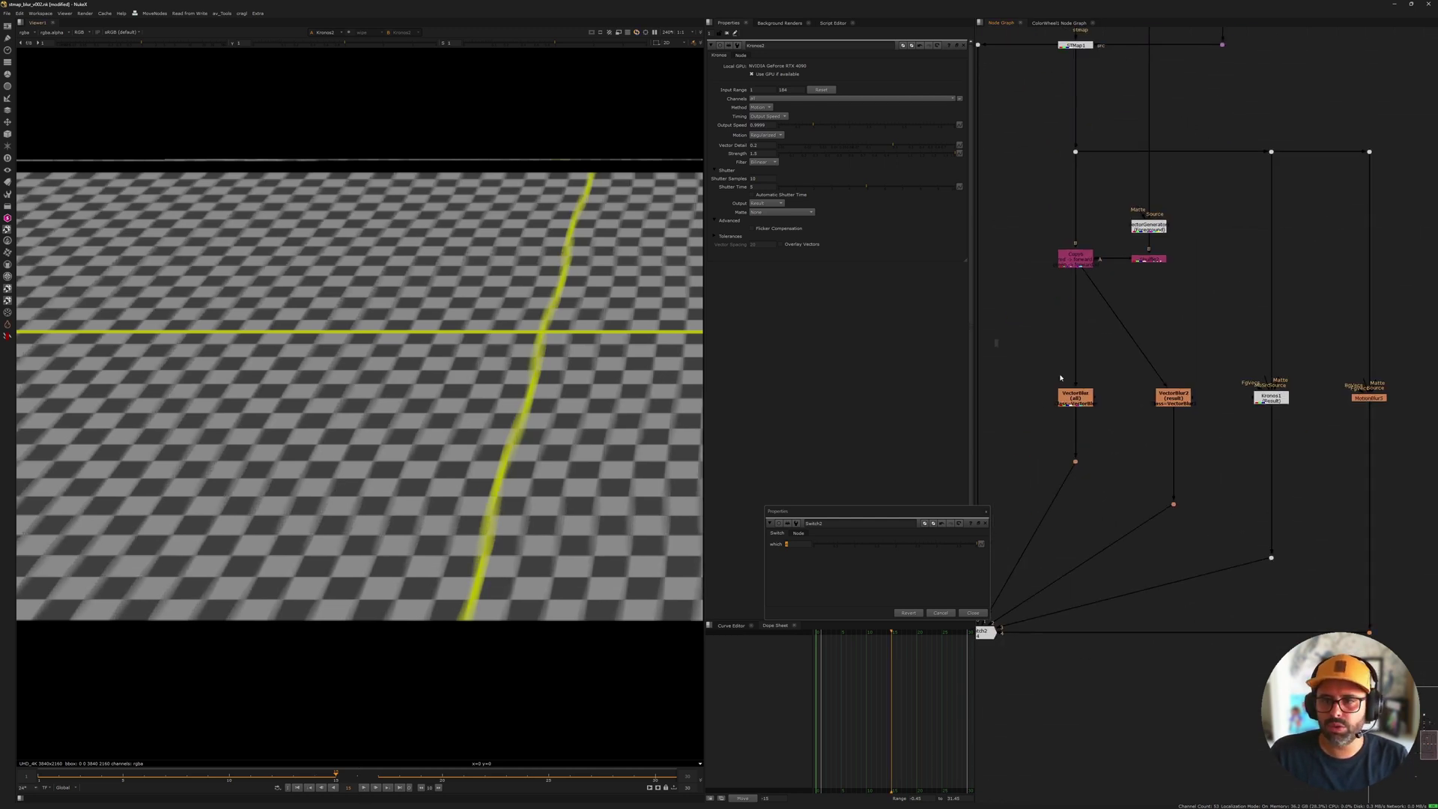
drag(995, 339, 1368, 431)
drag(1316, 323, 1399, 441)
middle_drag(1073, 387, 1111, 389)
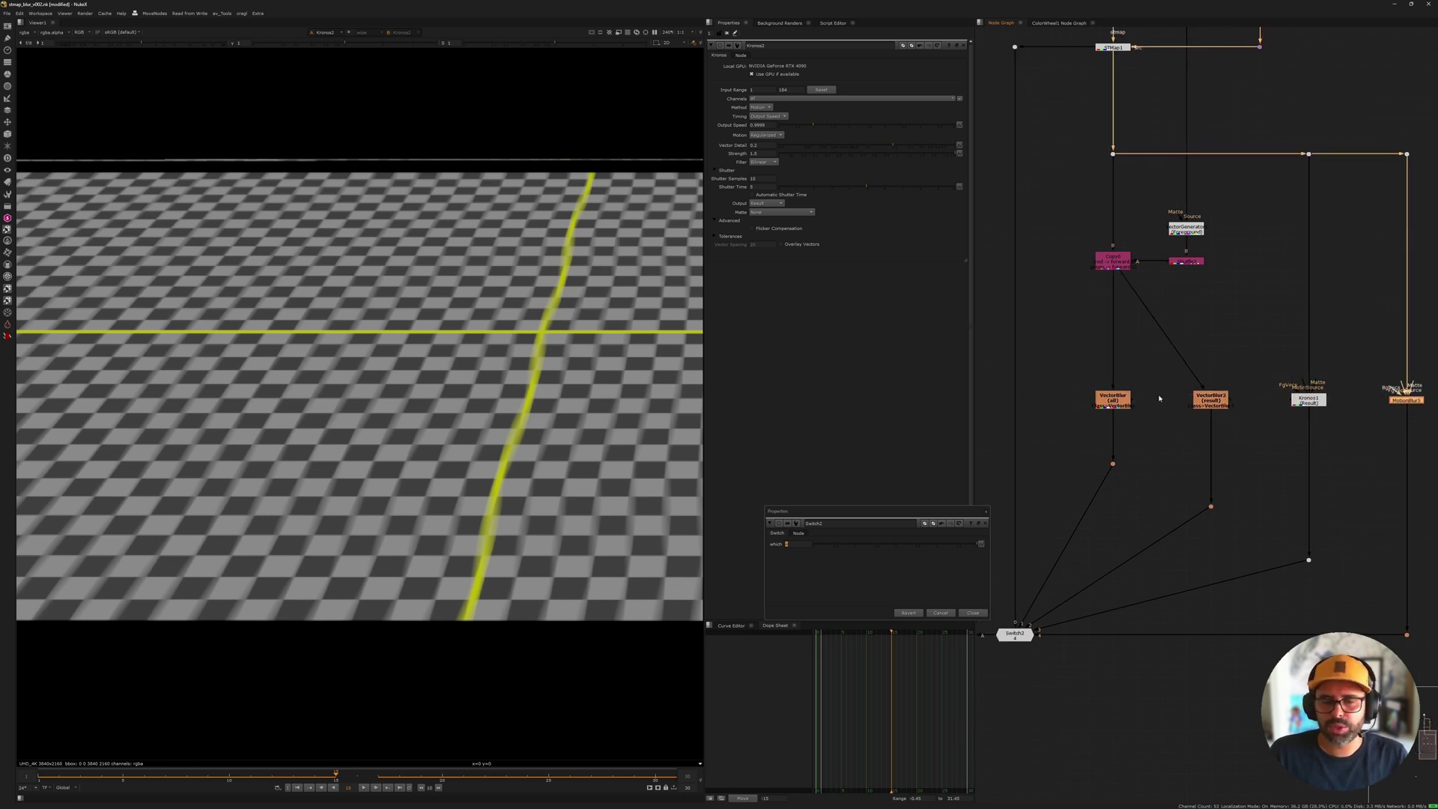
middle_drag(1163, 436, 1241, 407)
middle_drag(1289, 350, 1207, 393)
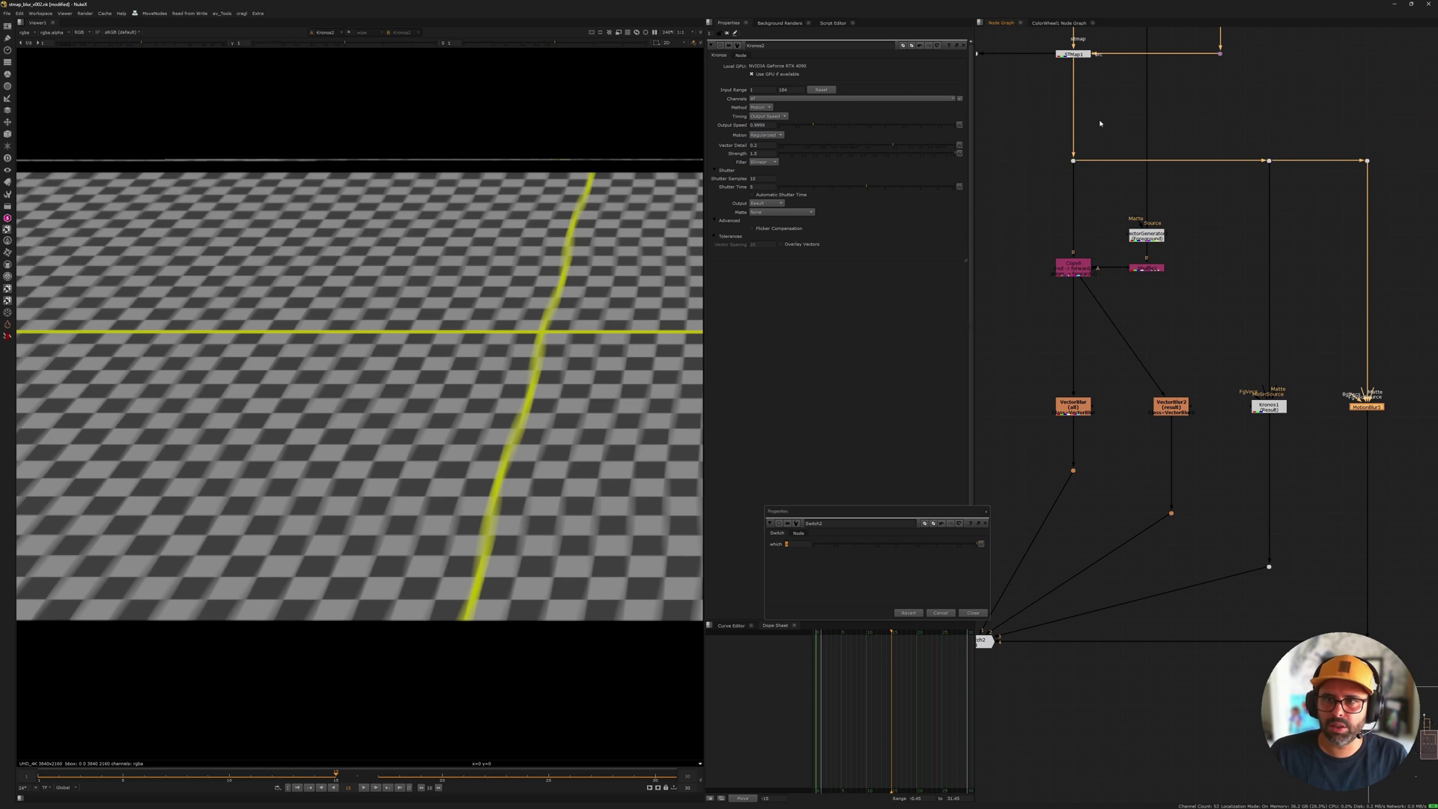
middle_drag(1066, 433, 1152, 361)
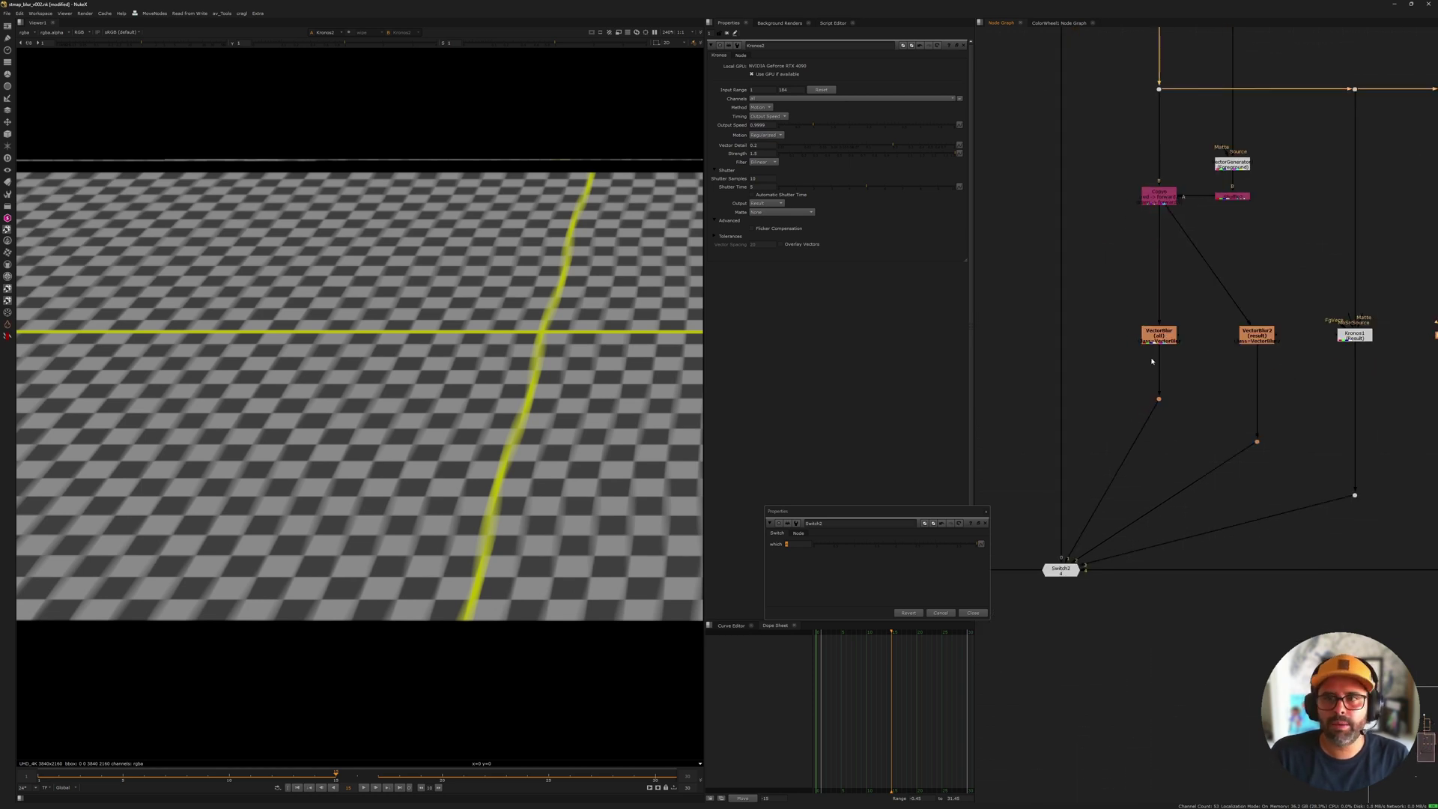